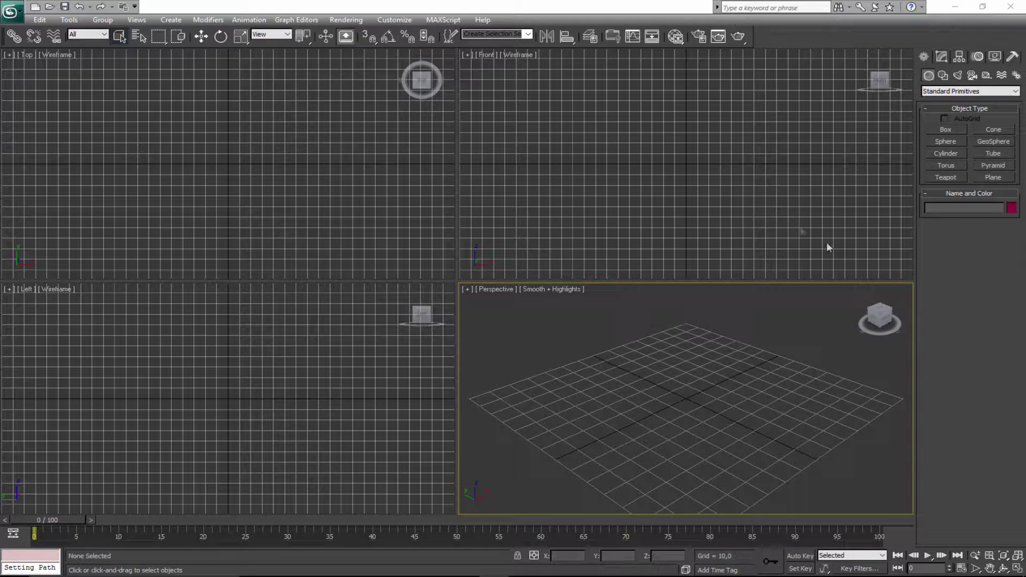
# Maximize the Perspective viewport to full size and pick the Box primitive
pyautogui.click(1020, 570)
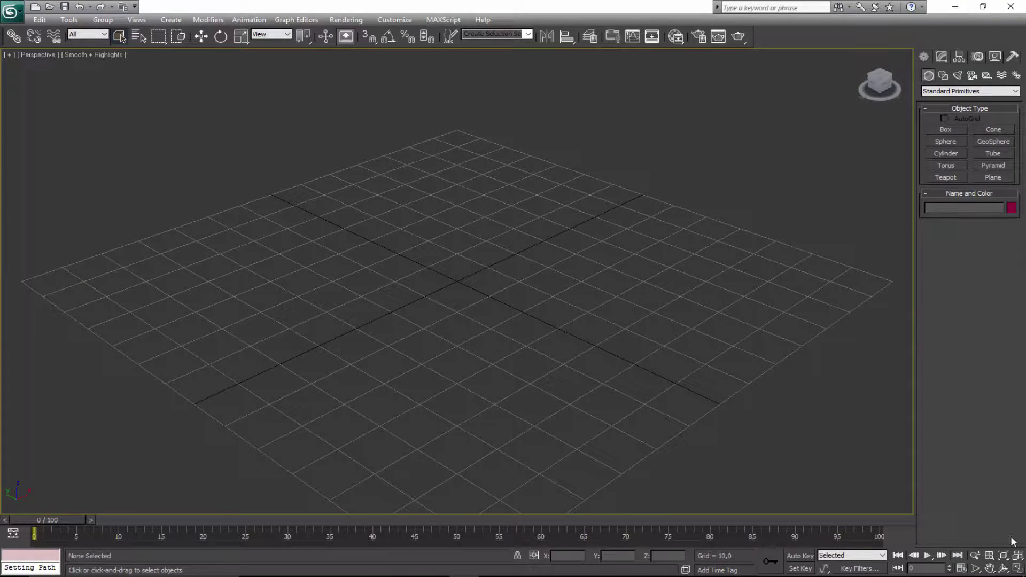
pyautogui.click(945, 129)
# Draw a box and set its Length, Width and Height to 50, forming a cube
pyautogui.scroll(-5, 579, 273)
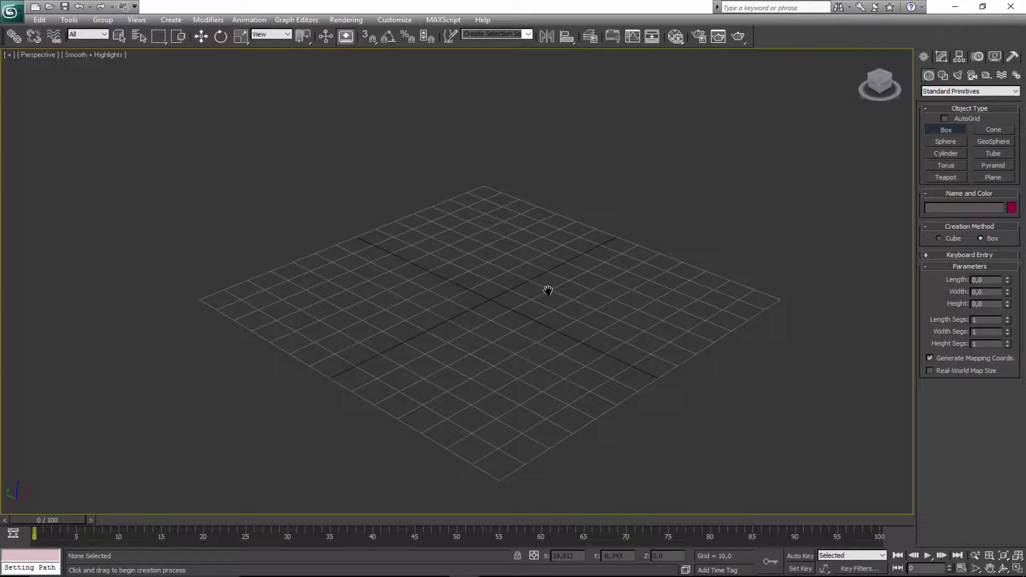
pyautogui.moveTo(522, 262); pyautogui.dragTo(513, 359)
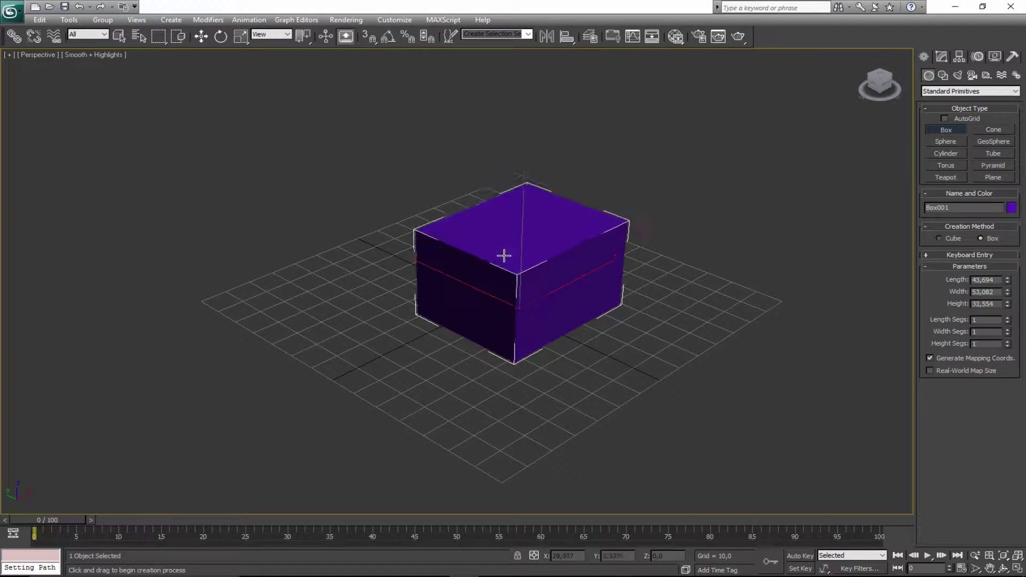
pyautogui.click(500, 269)
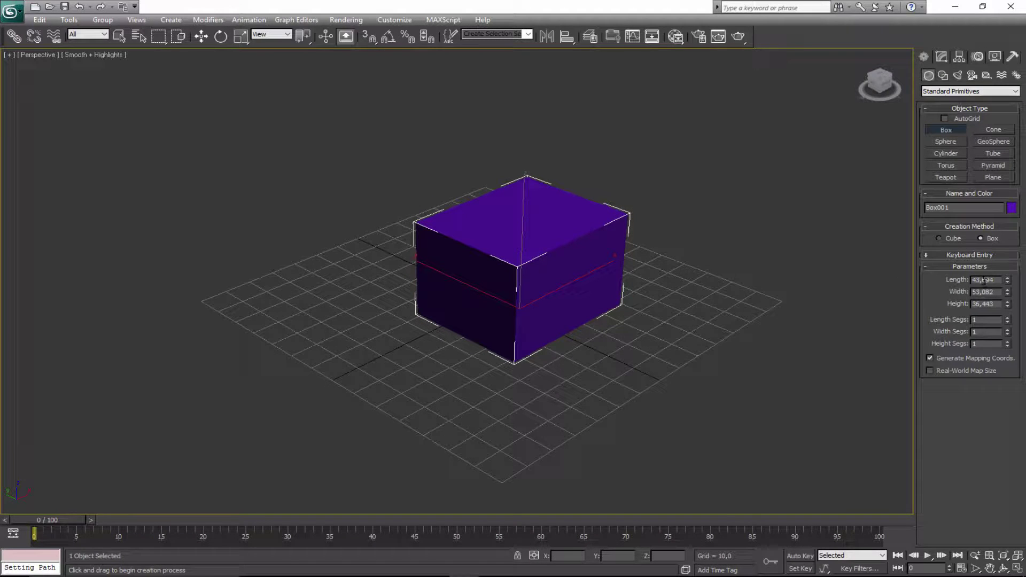
pyautogui.write('50')
pyautogui.press('Tab')
pyautogui.write('50')
pyautogui.press('Tab')
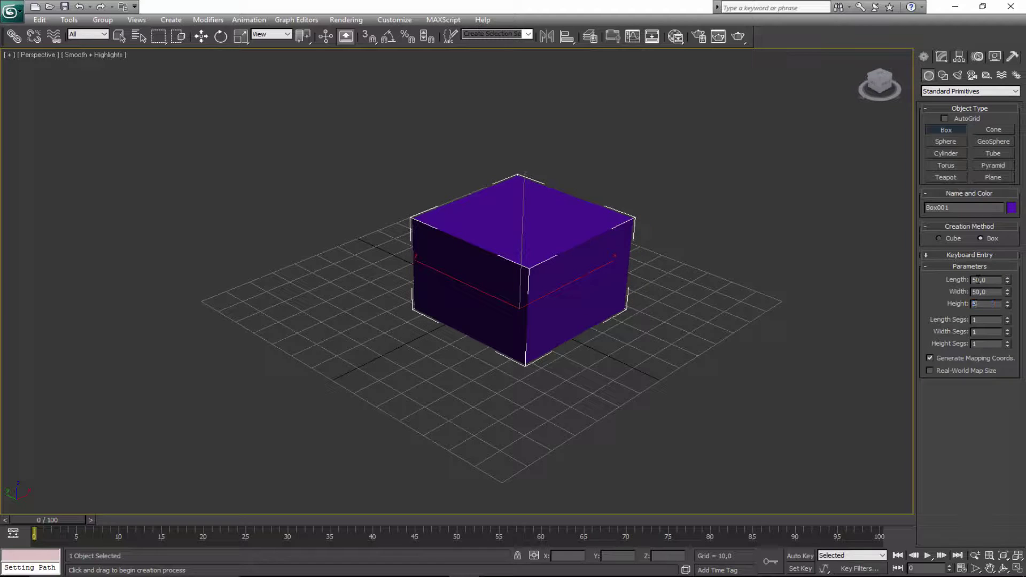
pyautogui.press('Return')
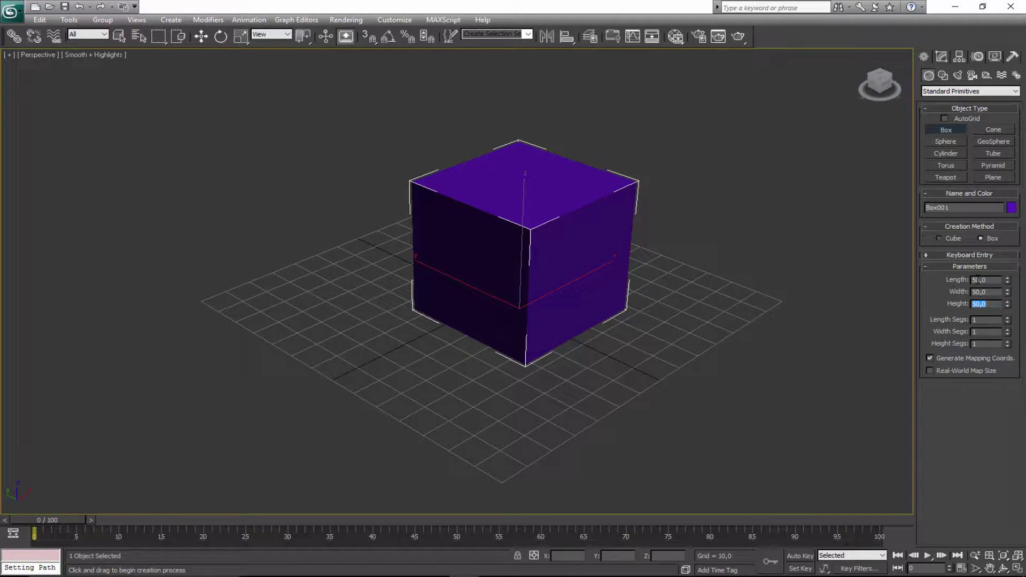
pyautogui.scroll(-5, 369, 304)
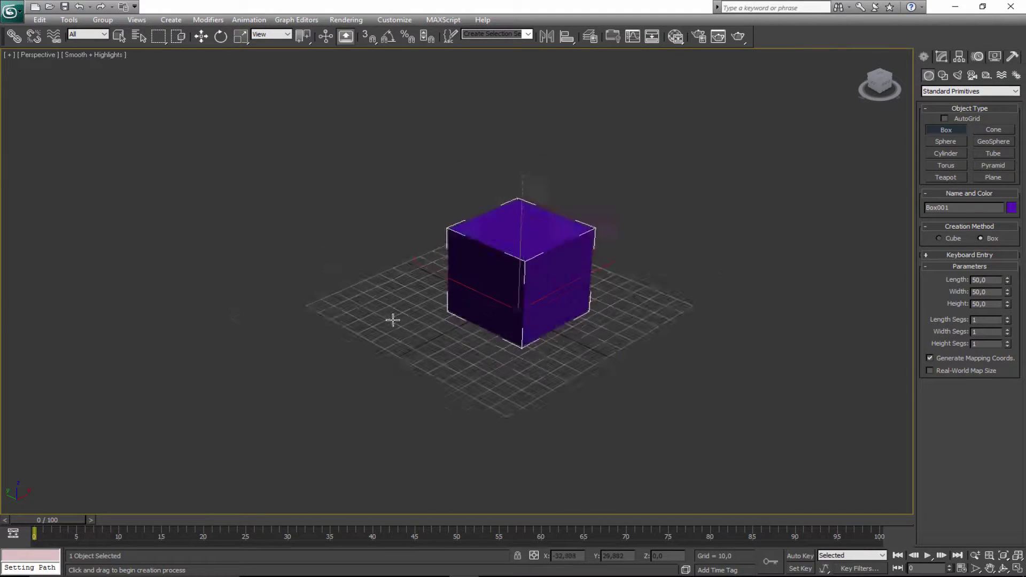
pyautogui.keyDown('alt'); pyautogui.moveTo(432, 325); pyautogui.dragTo(483, 309, button='middle'); pyautogui.keyUp('alt')
pyautogui.click(662, 319)
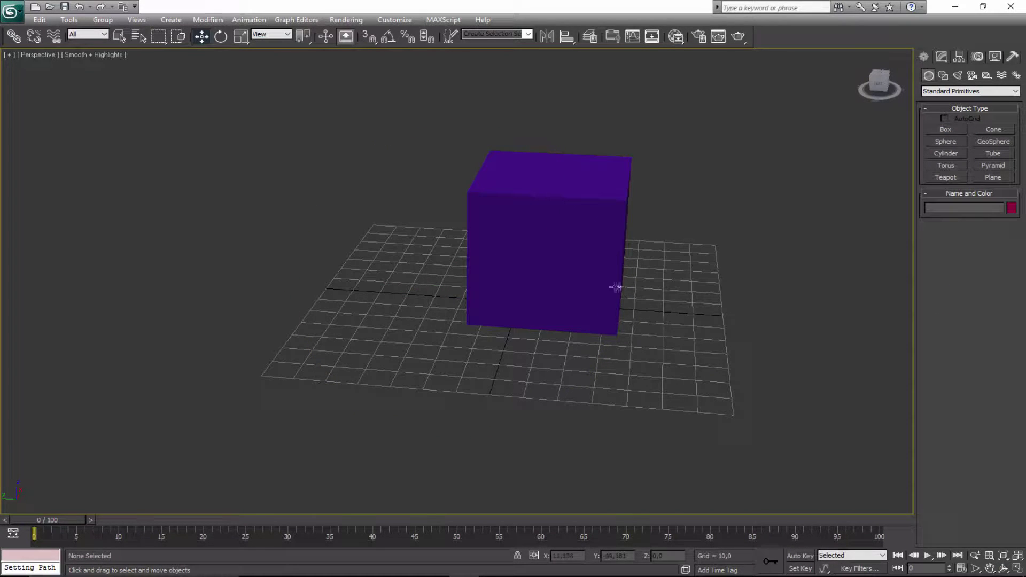
# Turn on Edged Faces and change the cube's object colour to green
pyautogui.press('F4')
pyautogui.moveTo(564, 274); pyautogui.dragTo(505, 289, button='middle')
pyautogui.click(504, 288)
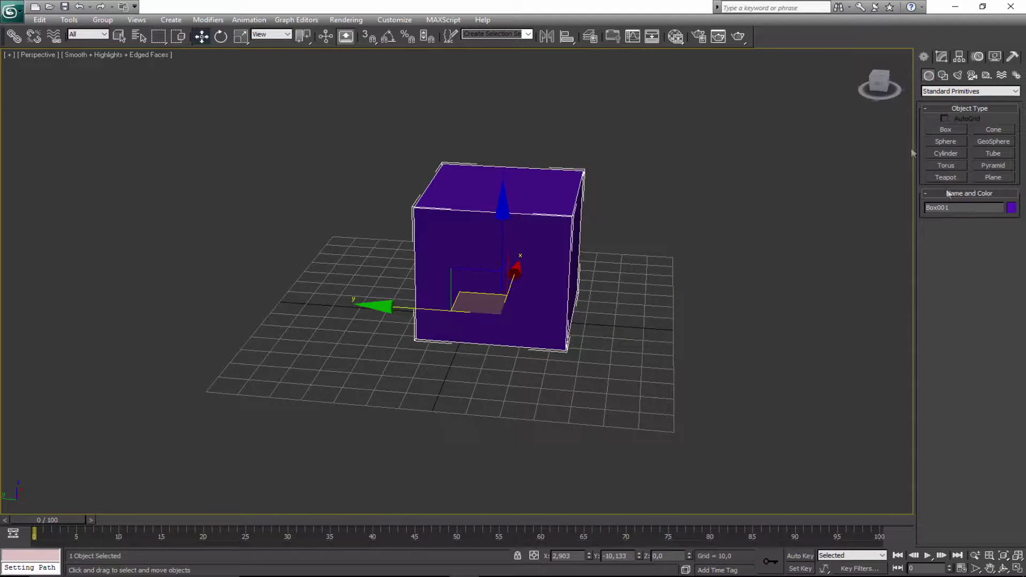
pyautogui.click(1010, 207)
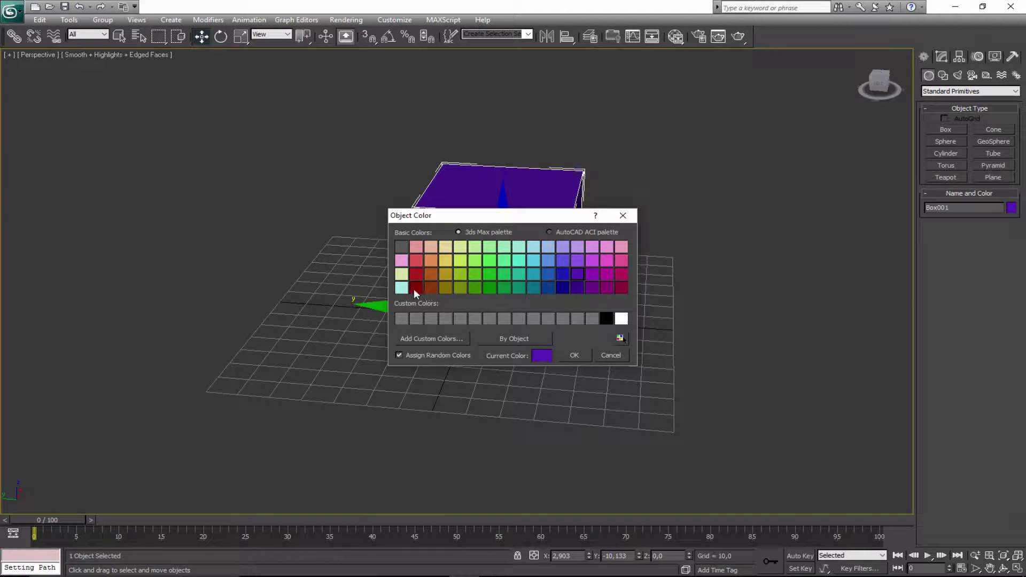
pyautogui.click(482, 272)
pyautogui.click(567, 356)
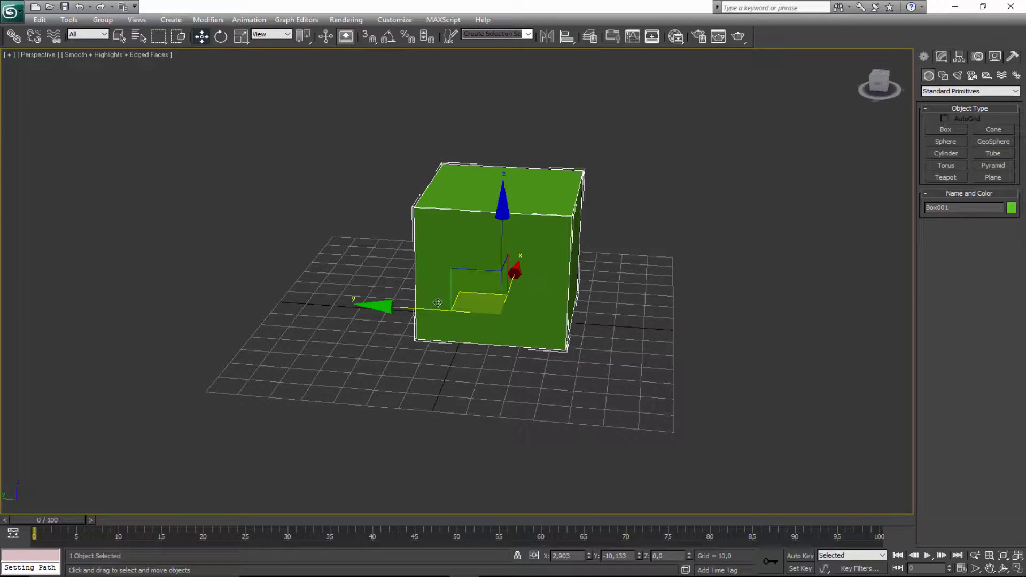
# Move the cube a short distance along its Y axis
pyautogui.moveTo(414, 303); pyautogui.dragTo(372, 302)
pyautogui.scroll(-3, 416, 298)
pyautogui.keyDown('alt'); pyautogui.moveTo(468, 323); pyautogui.dragTo(444, 310, button='middle'); pyautogui.keyUp('alt')
pyautogui.scroll(3, 443, 320)
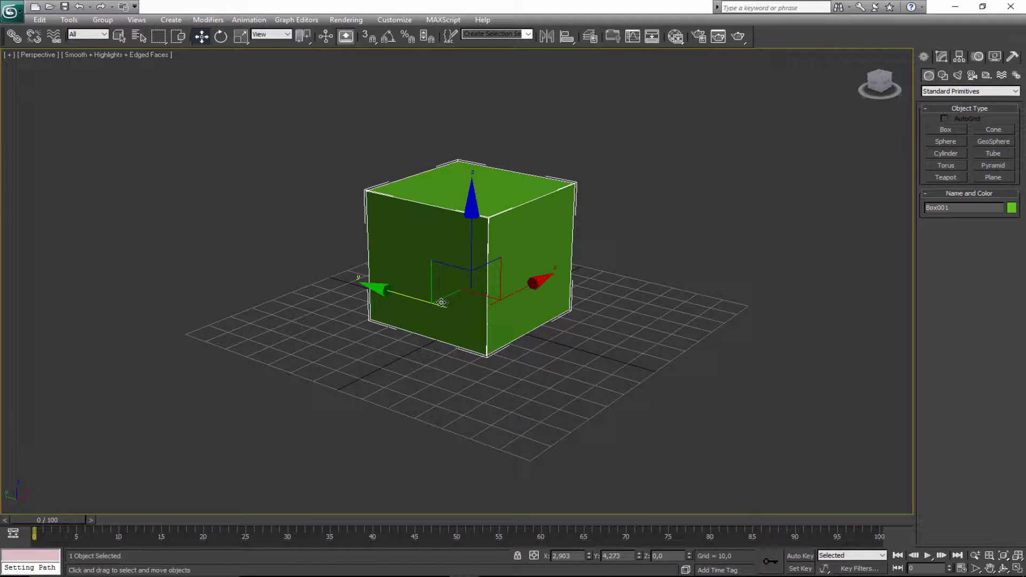
# Shift-drag the cube twice to make copies Box002 and Box003 in a row
pyautogui.moveTo(403, 295)
pyautogui.keyDown('shift'); pyautogui.mouseDown()
pyautogui.moveTo(583, 338)
pyautogui.moveTo(568, 336)
pyautogui.moveTo(588, 380)
pyautogui.mouseUp(); pyautogui.keyUp('shift')
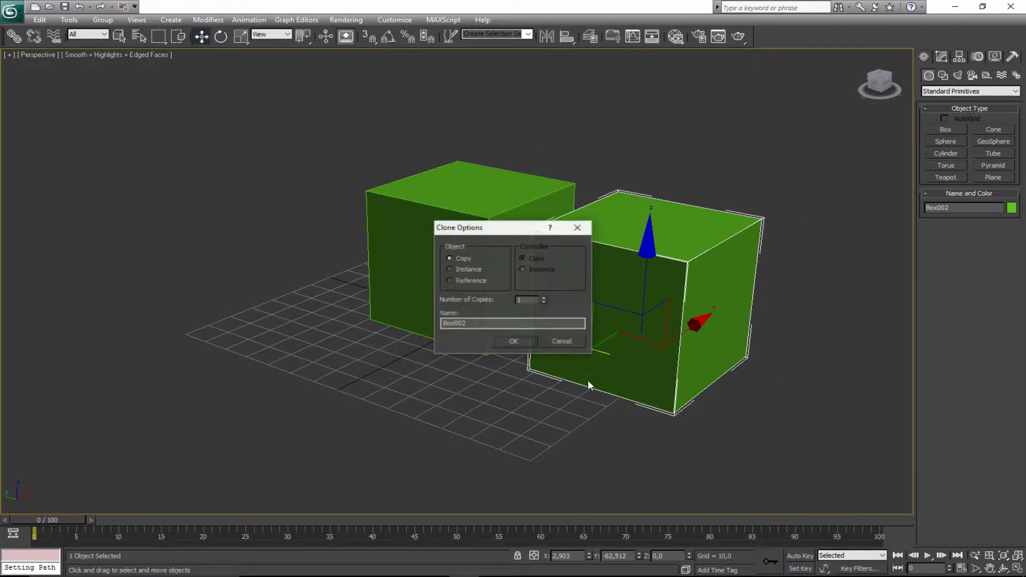
pyautogui.click(513, 342)
pyautogui.scroll(-3, 556, 392)
pyautogui.scroll(2, 389, 280)
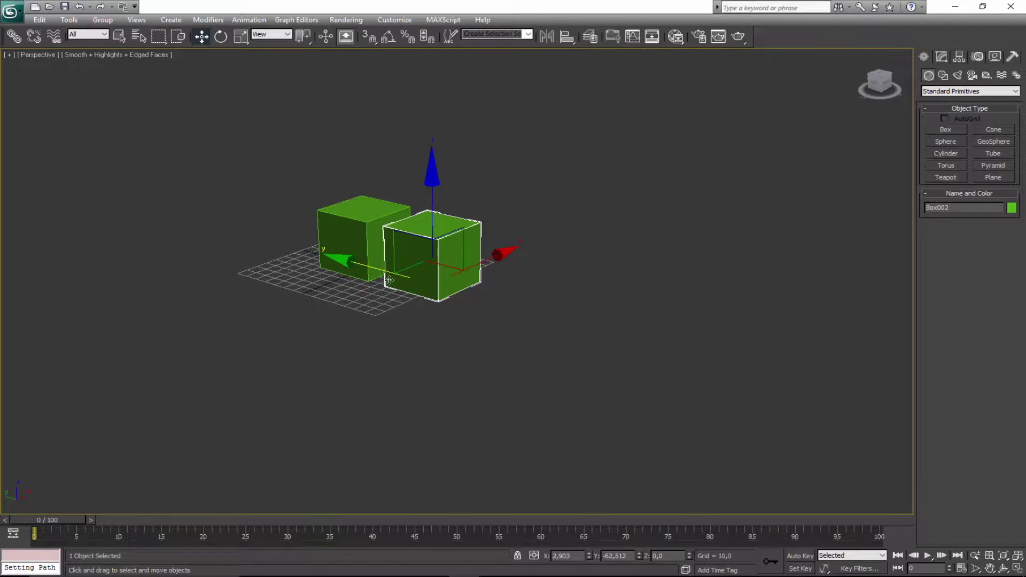
pyautogui.moveTo(367, 265)
pyautogui.keyDown('shift'); pyautogui.mouseDown()
pyautogui.moveTo(458, 283)
pyautogui.moveTo(446, 281)
pyautogui.mouseUp(); pyautogui.keyUp('shift')
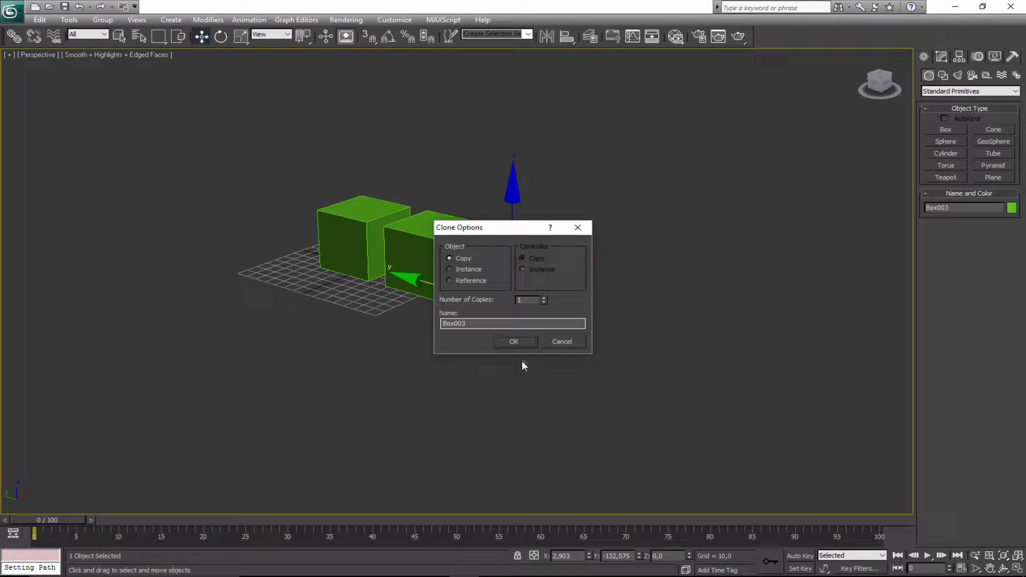
pyautogui.click(514, 341)
pyautogui.moveTo(513, 344)
pyautogui.keyDown('alt'); pyautogui.mouseDown(button='middle')
pyautogui.moveTo(499, 348)
pyautogui.moveTo(482, 292)
pyautogui.moveTo(503, 346)
pyautogui.mouseUp(button='middle'); pyautogui.keyUp('alt')
pyautogui.scroll(3, 503, 347)
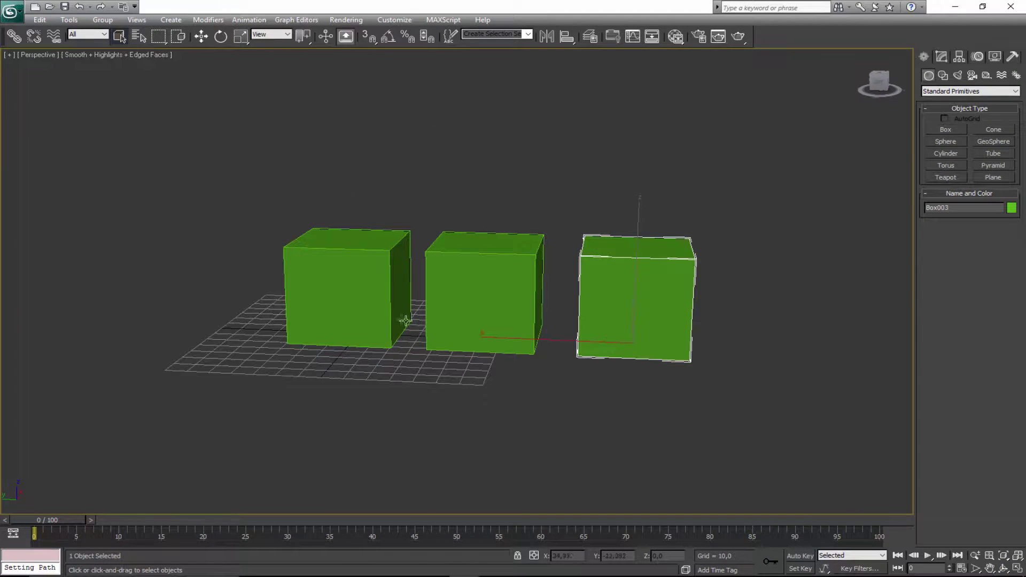
pyautogui.keyDown('alt'); pyautogui.moveTo(390, 291); pyautogui.dragTo(369, 310, button='middle'); pyautogui.keyUp('alt')
pyautogui.press('w')
pyautogui.click(351, 288)
pyautogui.moveTo(355, 291); pyautogui.dragTo(452, 294)
pyautogui.press('q')
pyautogui.press('w')
pyautogui.click(577, 347)
pyautogui.moveTo(577, 347); pyautogui.dragTo(686, 130)
pyautogui.hotkey('ctrl', 'z')
pyautogui.press('e')
pyautogui.moveTo(632, 353)
pyautogui.mouseDown()
pyautogui.moveTo(656, 380)
pyautogui.moveTo(624, 343)
pyautogui.mouseUp()
pyautogui.press('r')
pyautogui.moveTo(570, 393); pyautogui.dragTo(610, 371)
pyautogui.rightClick(610, 370)
pyautogui.click(451, 348)
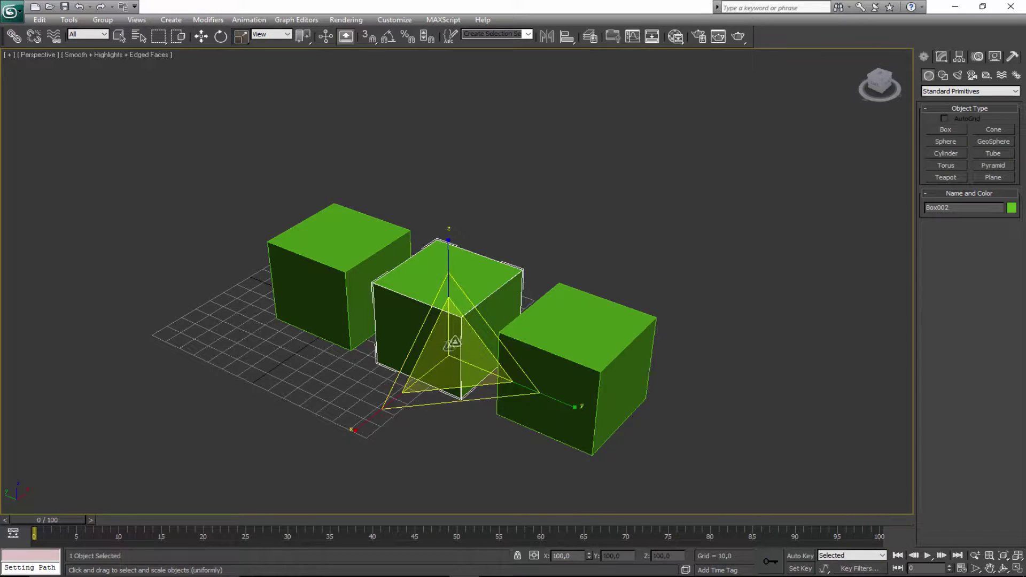
pyautogui.moveTo(451, 348); pyautogui.dragTo(476, 317)
pyautogui.rightClick(476, 317)
pyautogui.click(342, 292)
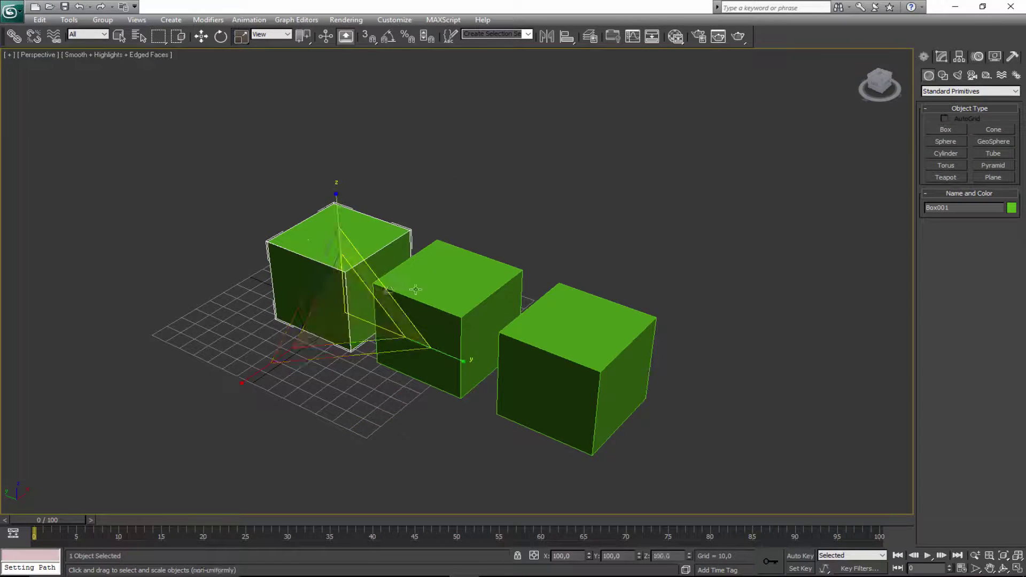
pyautogui.hotkey('ctrl', 'r')
pyautogui.moveTo(465, 298); pyautogui.dragTo(488, 270)
pyautogui.rightClick(487, 270)
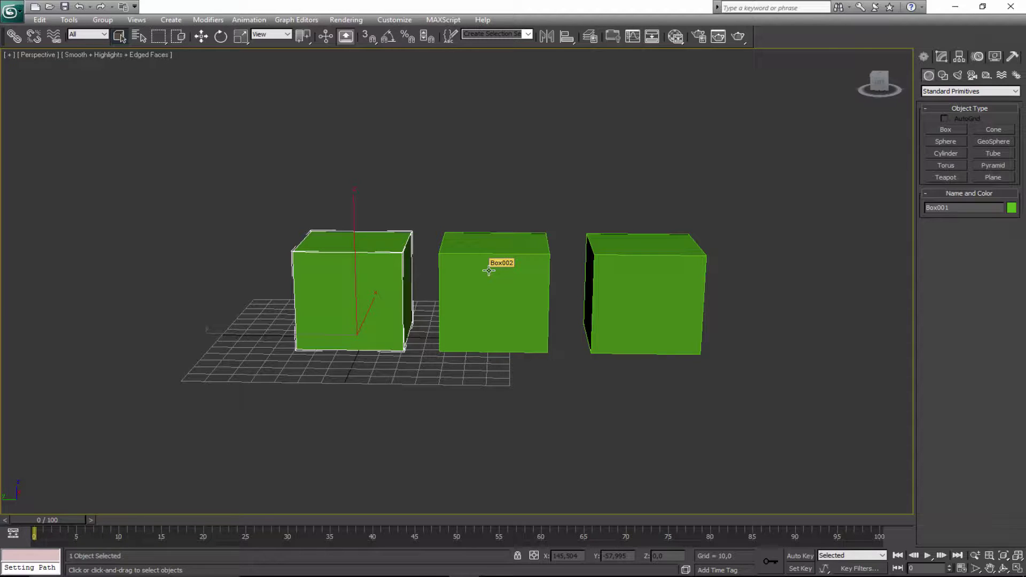
pyautogui.click(494, 281)
pyautogui.click(662, 260)
pyautogui.click(486, 264)
pyautogui.click(670, 277)
pyautogui.click(515, 279)
pyautogui.click(647, 259)
pyautogui.click(496, 254)
pyautogui.click(365, 257)
pyautogui.click(609, 269)
pyautogui.click(500, 273)
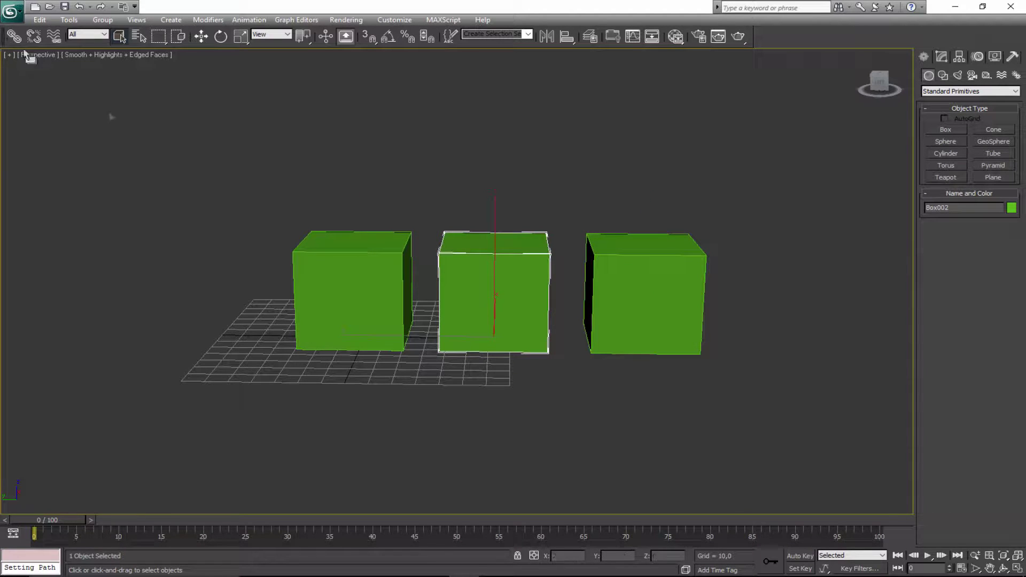
pyautogui.click(74, 92)
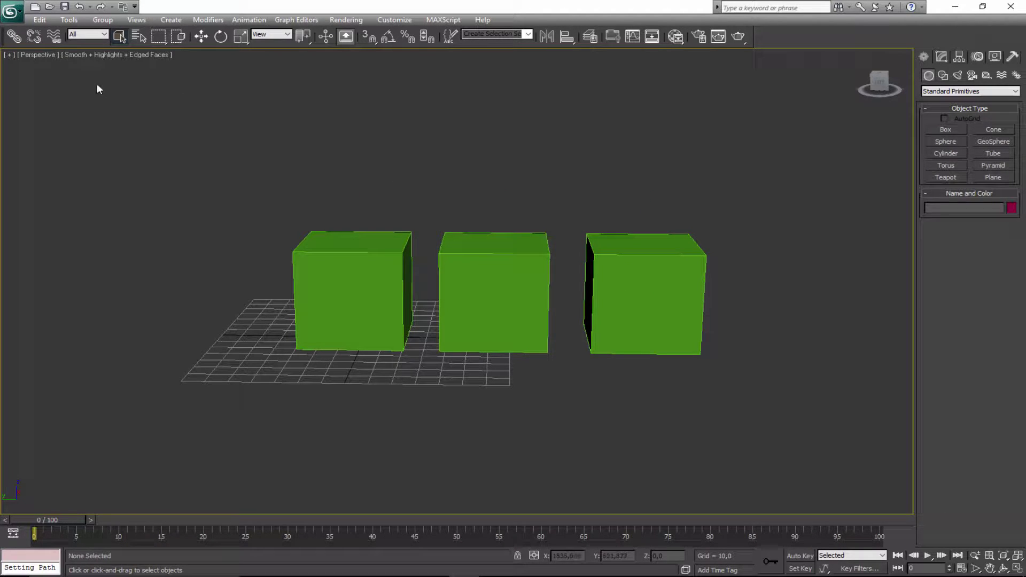
# Link the middle cube to the left cube, then rotate the left cube to test
pyautogui.click(14, 36)
pyautogui.click(483, 288)
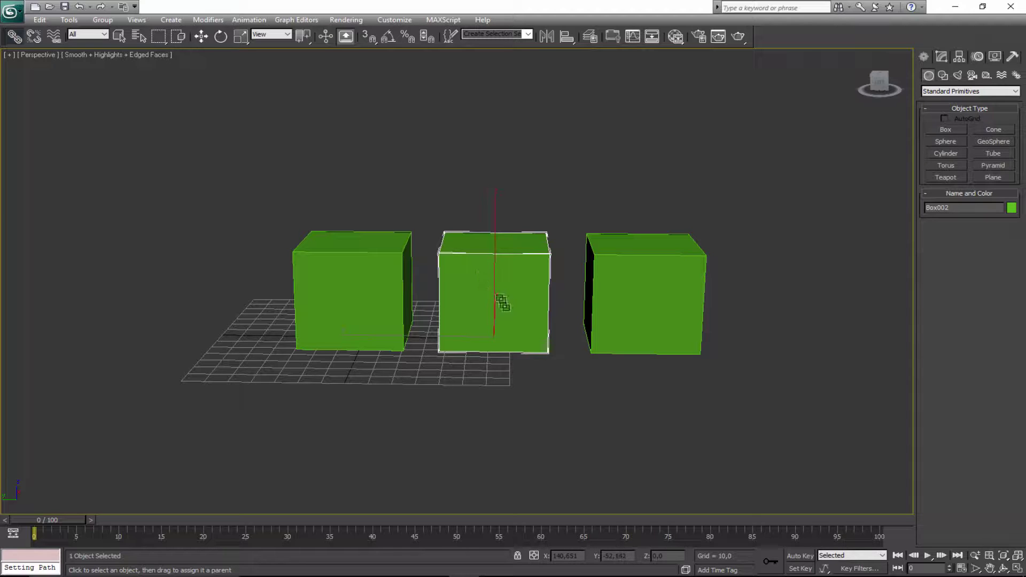
pyautogui.moveTo(487, 282); pyautogui.dragTo(350, 270)
pyautogui.moveTo(507, 278); pyautogui.dragTo(337, 262)
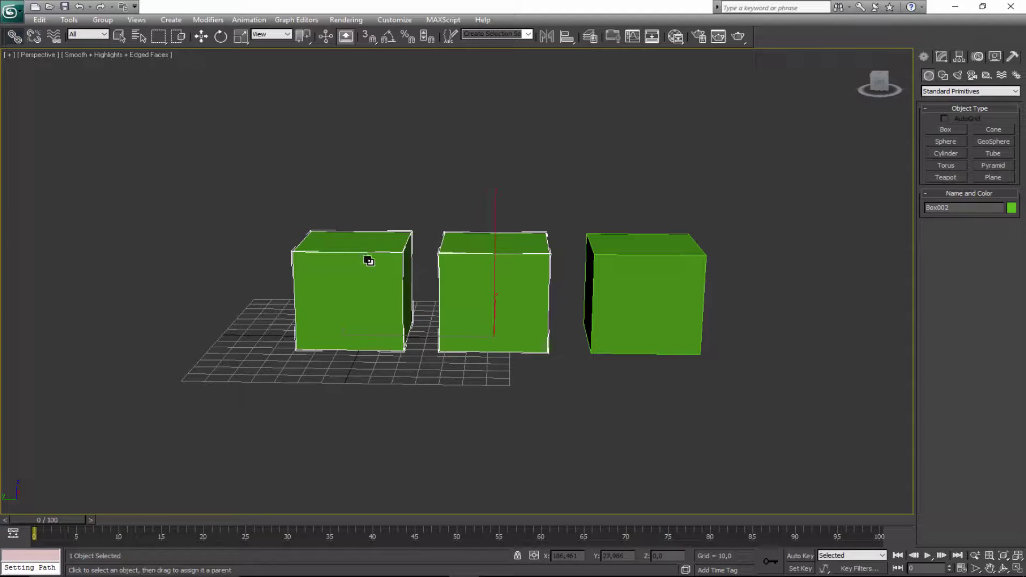
pyautogui.click(336, 266)
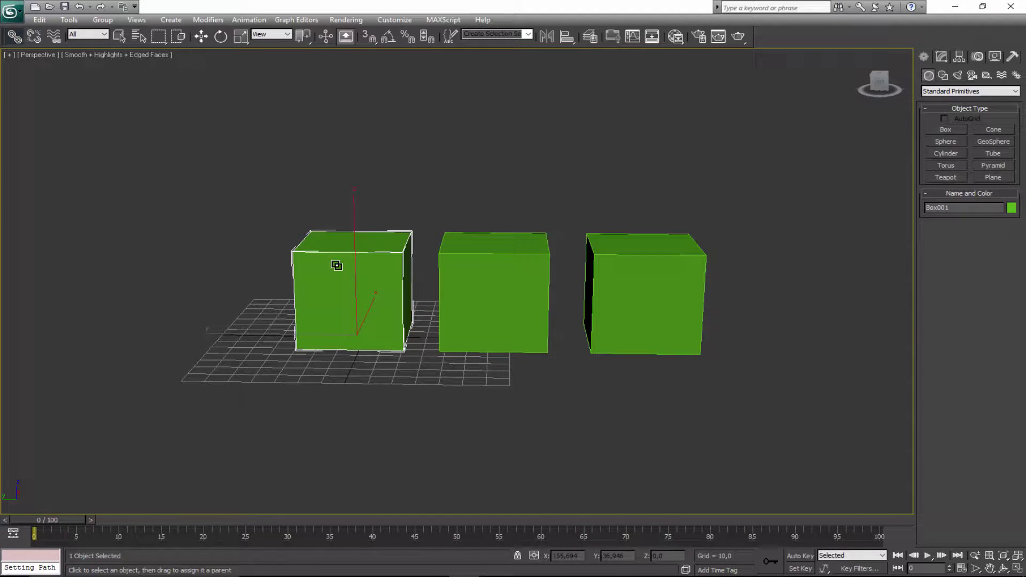
pyautogui.press('e')
pyautogui.moveTo(459, 287); pyautogui.dragTo(454, 288)
# Test moving, rotating and scaling the left cube with its child, undoing each change
pyautogui.press('w')
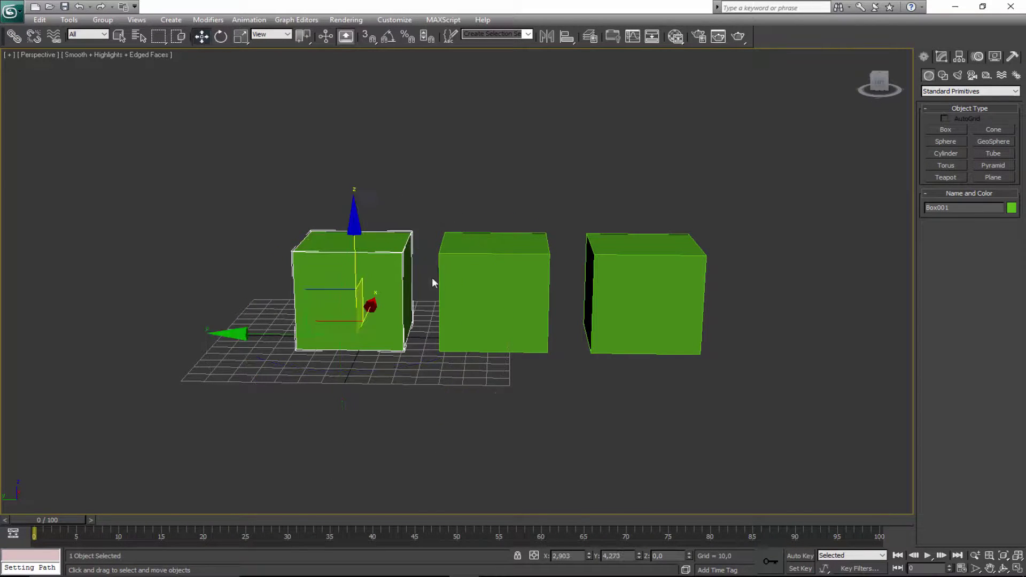
pyautogui.moveTo(308, 291); pyautogui.dragTo(307, 162)
pyautogui.hotkey('ctrl', 'z')
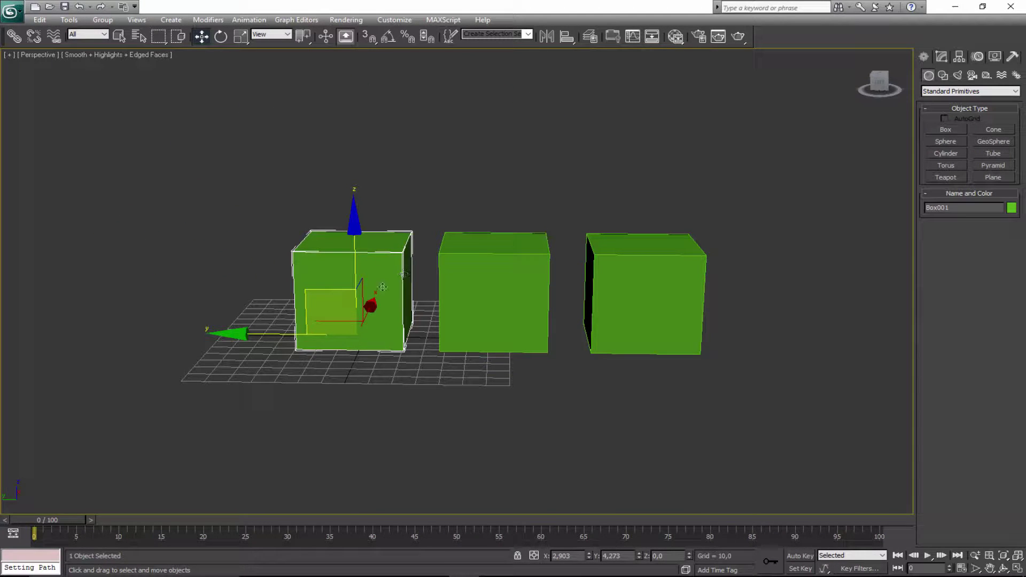
pyautogui.click(484, 272)
pyautogui.click(343, 276)
pyautogui.moveTo(323, 287); pyautogui.dragTo(284, 162)
pyautogui.hotkey('ctrl', 'z')
pyautogui.press('e')
pyautogui.moveTo(420, 256); pyautogui.dragTo(383, 246)
pyautogui.hotkey('ctrl', 'z')
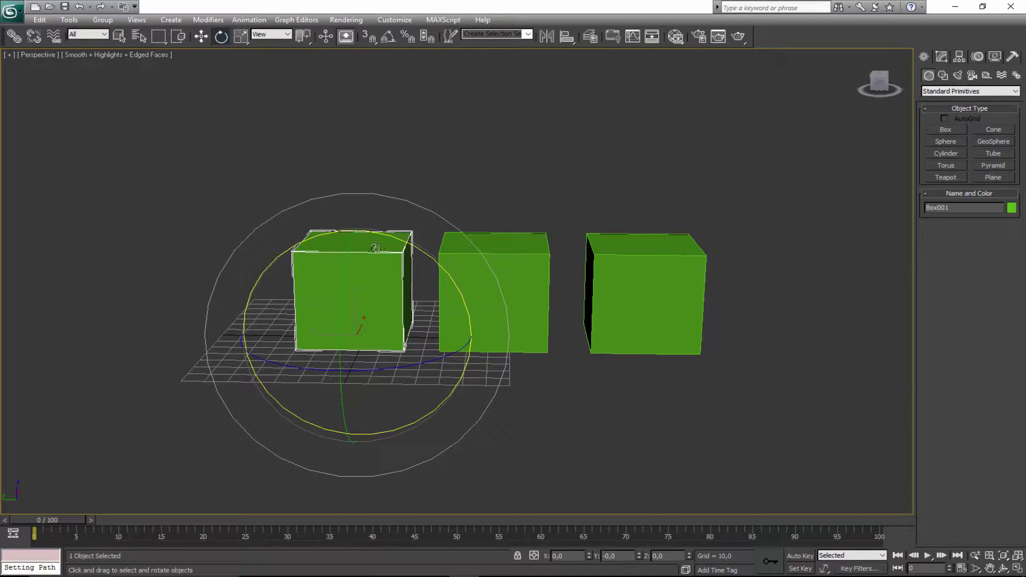
pyautogui.press('r')
pyautogui.moveTo(361, 325); pyautogui.dragTo(389, 258)
pyautogui.rightClick(390, 255)
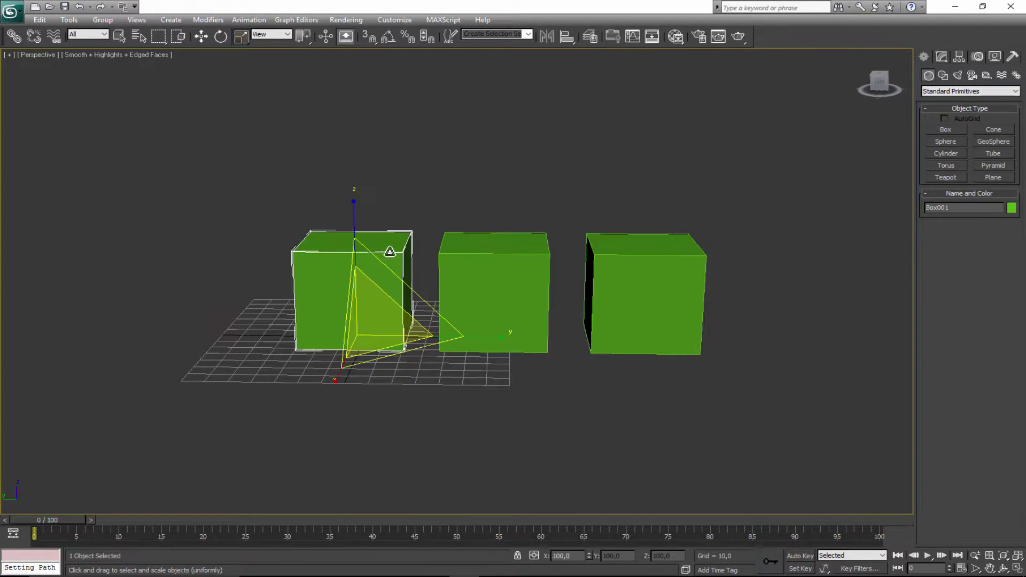
# Tilt and lift the left cube, rotate the middle cube alone, then undo the changes
pyautogui.press('q')
pyautogui.keyDown('alt'); pyautogui.moveTo(414, 302); pyautogui.dragTo(442, 290, button='middle'); pyautogui.keyUp('alt')
pyautogui.click(443, 313)
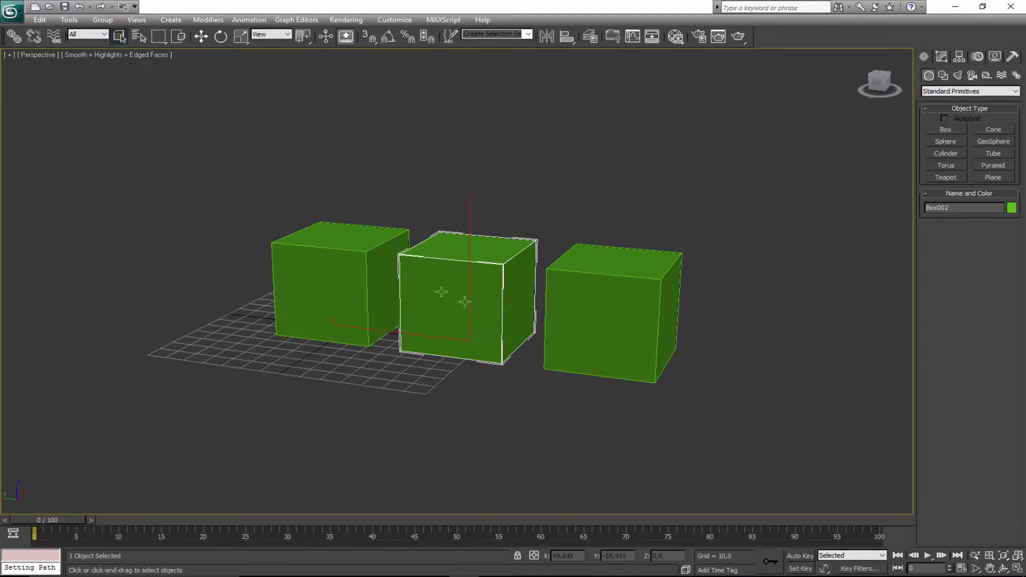
pyautogui.click(319, 283)
pyautogui.press('e')
pyautogui.moveTo(421, 283); pyautogui.dragTo(400, 263)
pyautogui.press('w')
pyautogui.moveTo(328, 280); pyautogui.dragTo(285, 202)
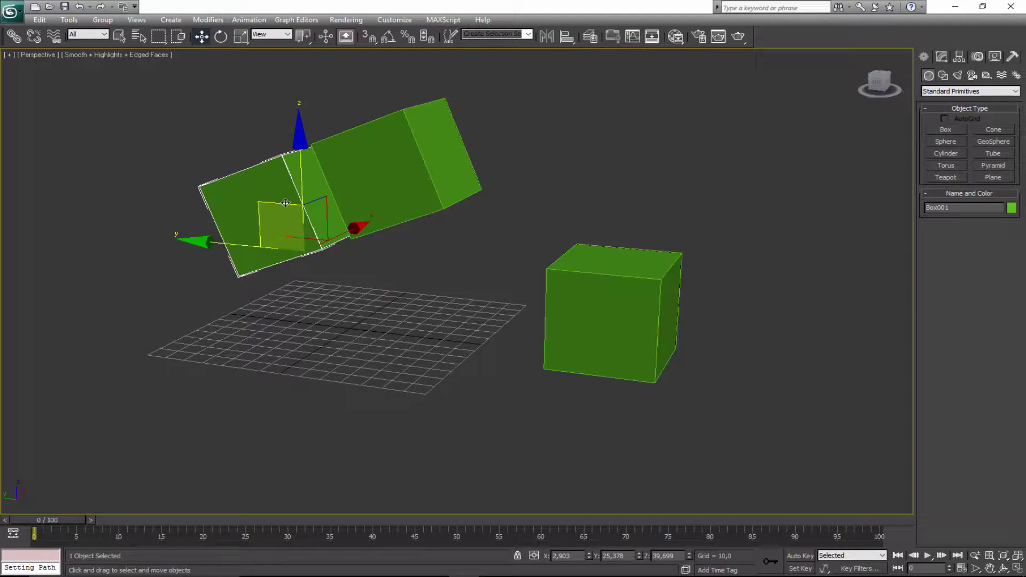
pyautogui.click(396, 199)
pyautogui.press('e')
pyautogui.moveTo(515, 185); pyautogui.dragTo(413, 168)
pyautogui.press('w')
pyautogui.hotkey('ctrl', 'z')
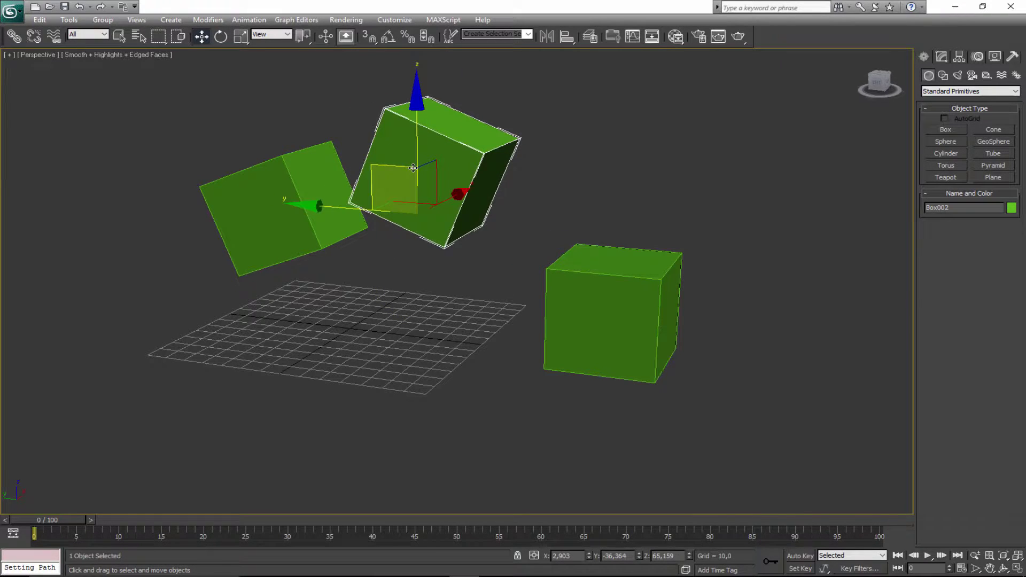
pyautogui.hotkey('ctrl', 'z')
pyautogui.hotkey('ctrl', 'z')
pyautogui.hotkey('ctrl', 'z')
pyautogui.hotkey('ctrl', 'z')
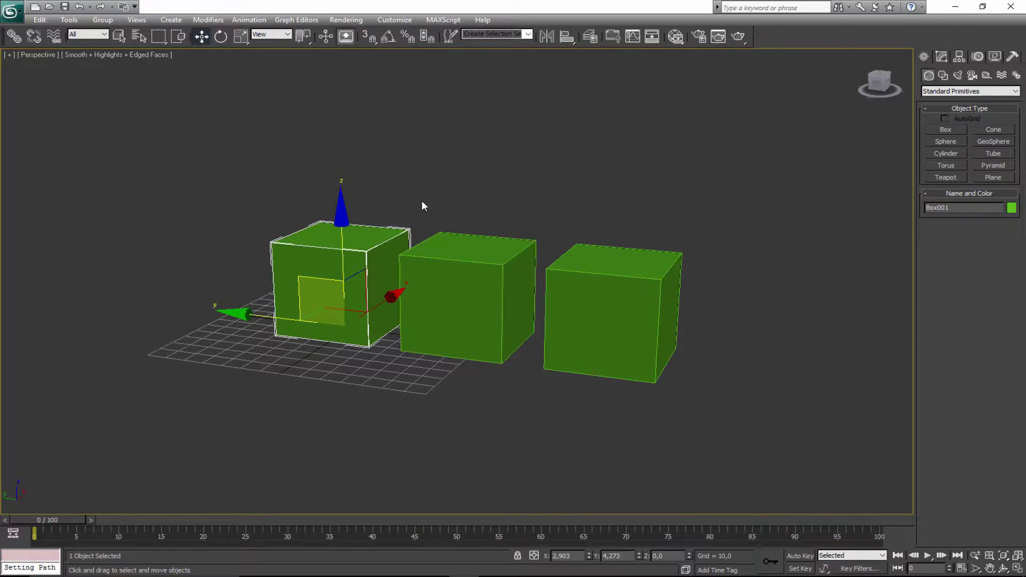
# Orbit and pan the Perspective view around the three boxes, then exit orbit mode
pyautogui.hotkey('ctrl', 'r')
pyautogui.moveTo(435, 298); pyautogui.dragTo(413, 351)
pyautogui.moveTo(414, 351); pyautogui.dragTo(388, 259, button='middle')
pyautogui.rightClick(388, 260)
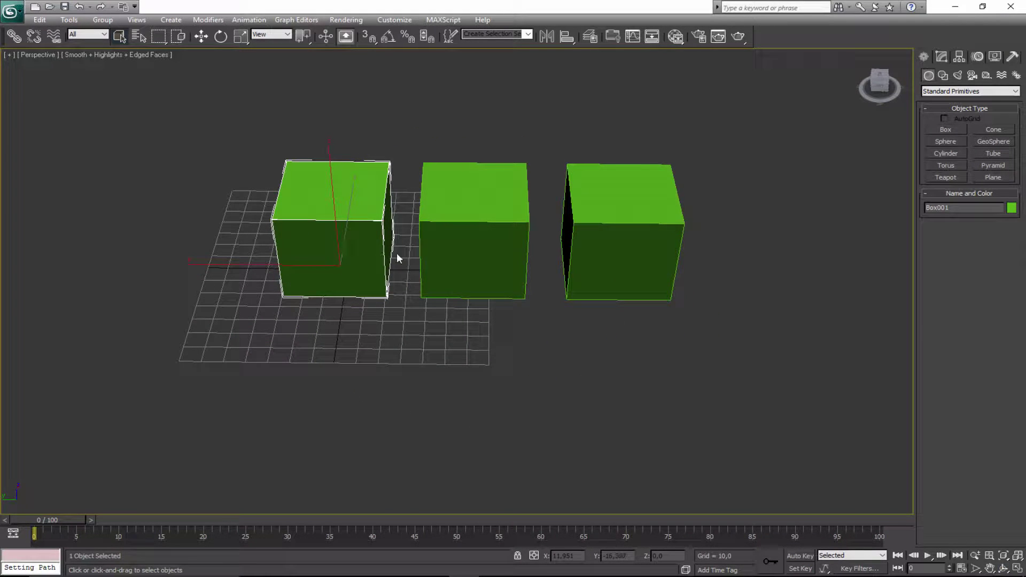
pyautogui.hotkey('ctrl', 'r')
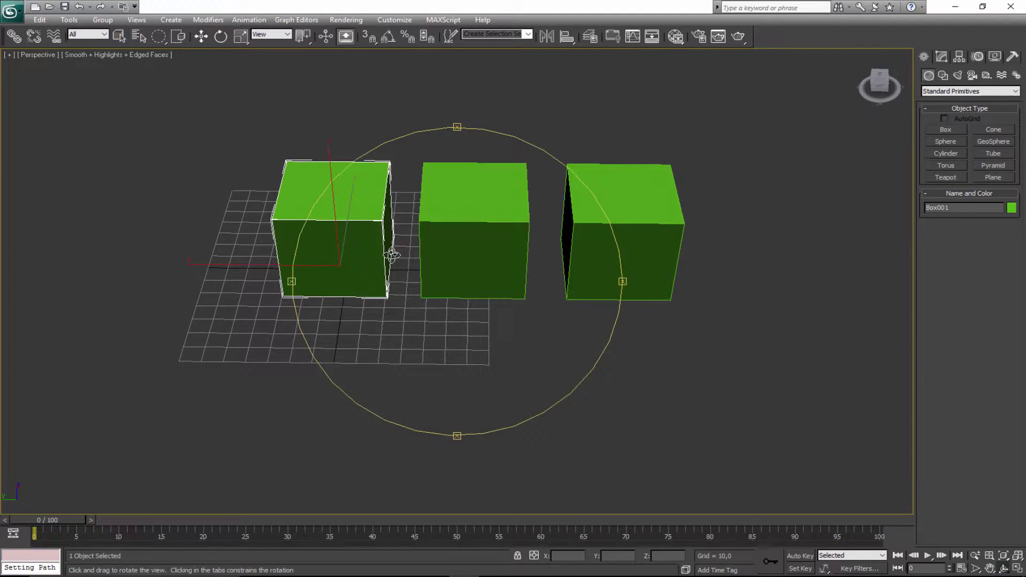
pyautogui.moveTo(390, 251); pyautogui.dragTo(335, 227)
pyautogui.rightClick(334, 221)
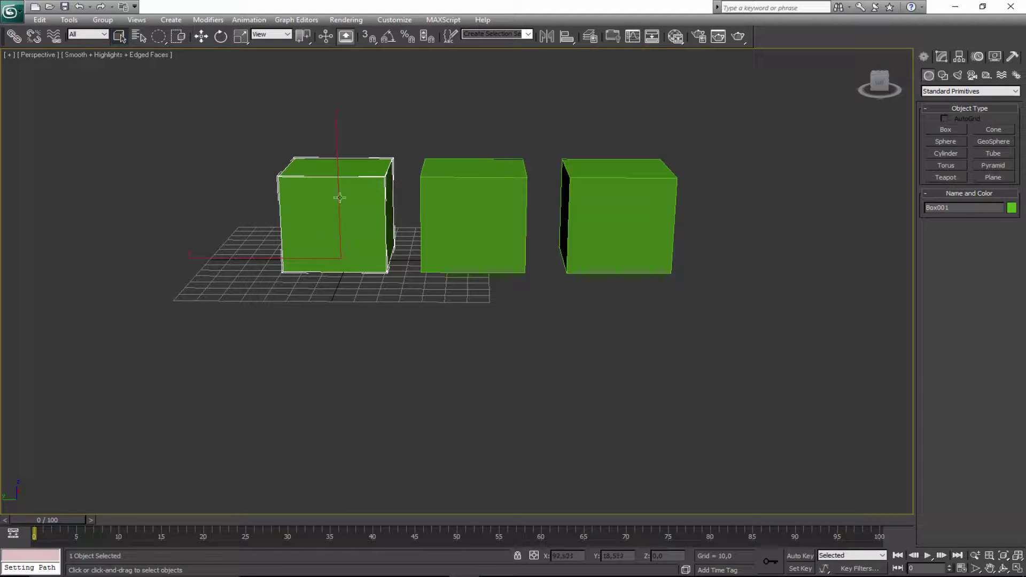
pyautogui.press('w')
pyautogui.press('e')
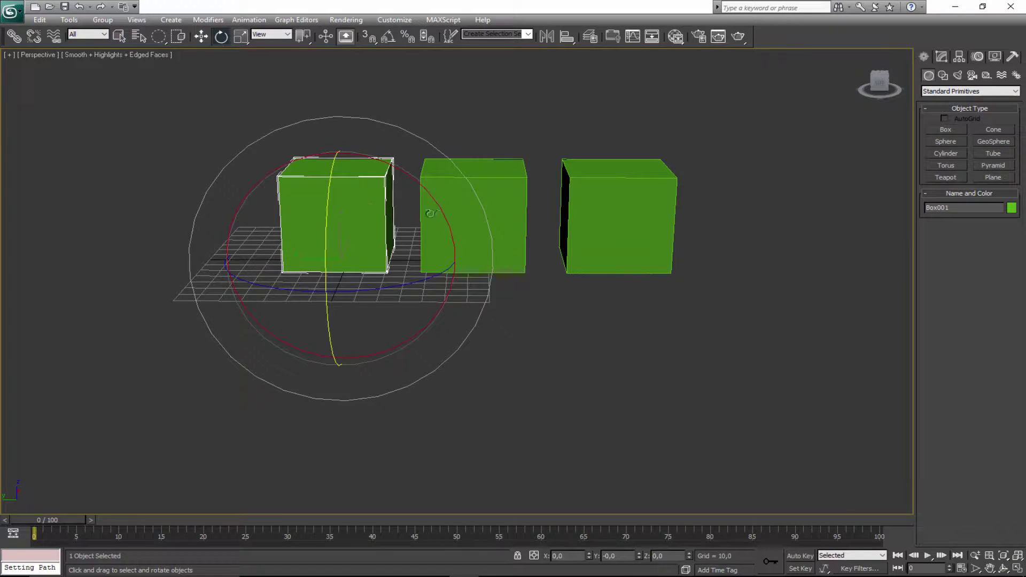
pyautogui.moveTo(448, 214); pyautogui.dragTo(383, 193)
pyautogui.press('w')
pyautogui.moveTo(325, 209); pyautogui.dragTo(322, 184)
pyautogui.moveTo(322, 184); pyautogui.dragTo(313, 245, button='middle')
pyautogui.click(419, 200)
pyautogui.press('e')
pyautogui.moveTo(550, 226); pyautogui.dragTo(492, 134)
pyautogui.rightClick(492, 135)
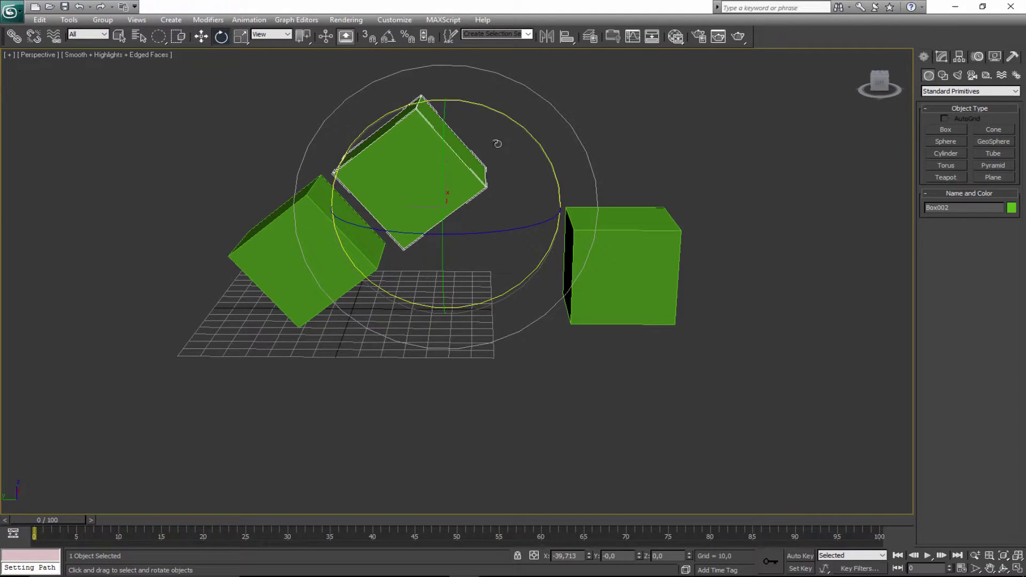
pyautogui.hotkey('ctrl', 'z')
pyautogui.click(487, 173)
pyautogui.moveTo(500, 165); pyautogui.dragTo(538, 201)
pyautogui.press('w')
pyautogui.moveTo(397, 155); pyautogui.dragTo(437, 144)
pyautogui.hotkey('ctrl', 'z')
pyautogui.hotkey('ctrl', 'z')
pyautogui.hotkey('ctrl', 'z')
pyautogui.hotkey('ctrl', 'z')
pyautogui.hotkey('ctrl', 'z')
pyautogui.hotkey('ctrl', 'z')
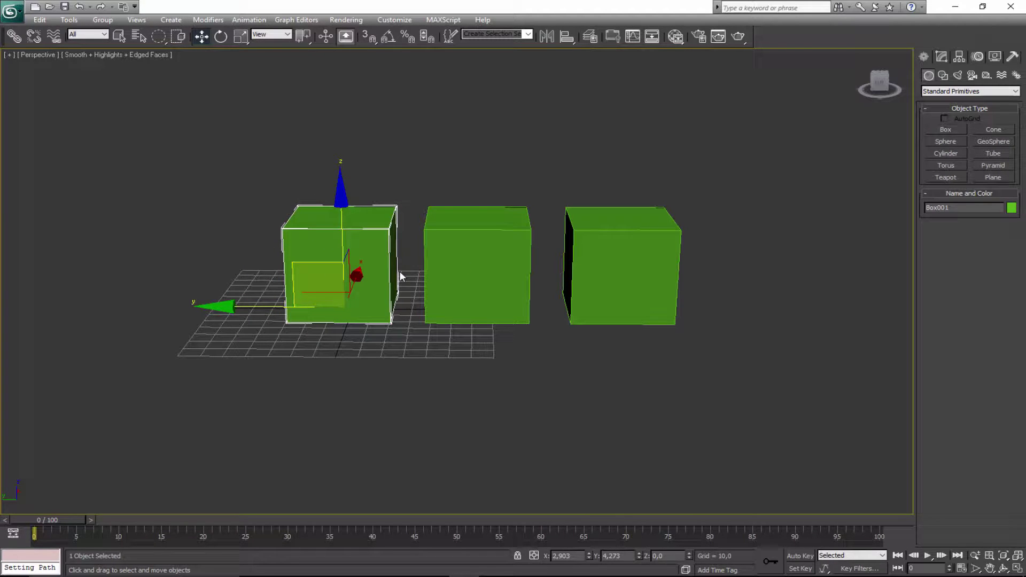
# Link the right box Box003 to the left box Box001 as its parent
pyautogui.click(437, 263)
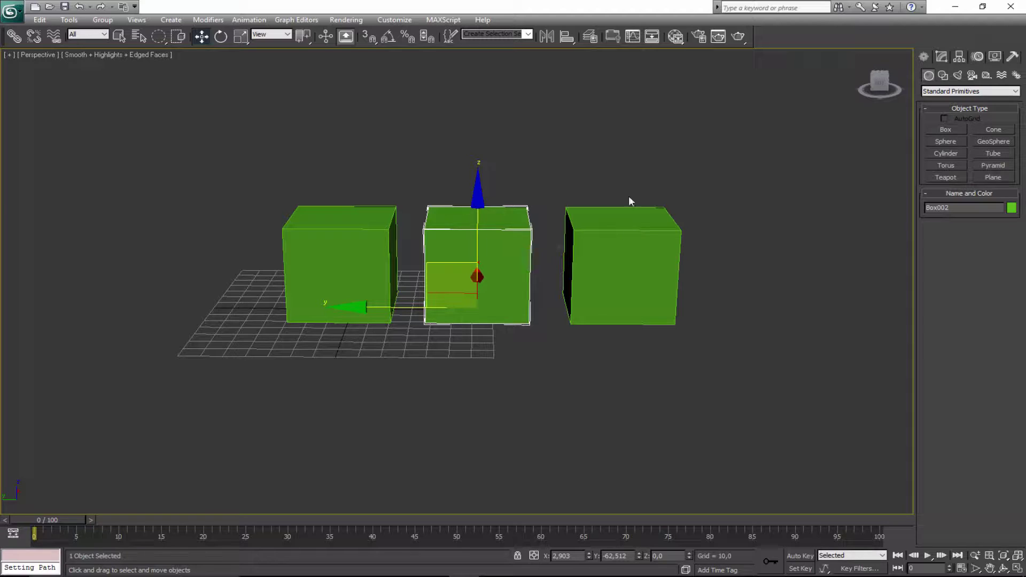
pyautogui.click(612, 237)
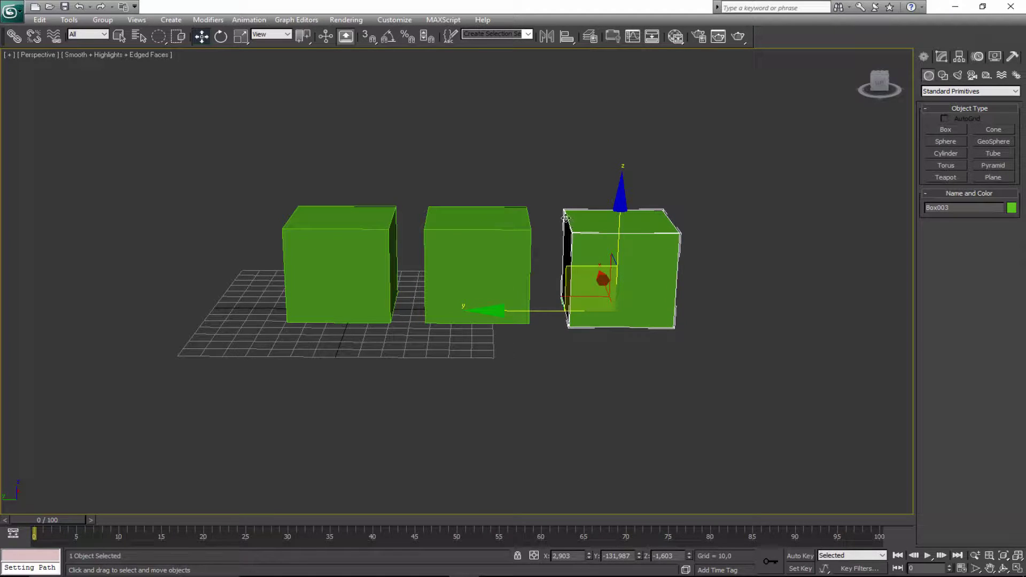
pyautogui.press('q')
pyautogui.click(20, 42)
pyautogui.moveTo(591, 277); pyautogui.dragTo(335, 244)
# Rotate and scale Box001 to check its linked boxes follow, cancelling the scale
pyautogui.press('q')
pyautogui.click(357, 246)
pyautogui.press('w')
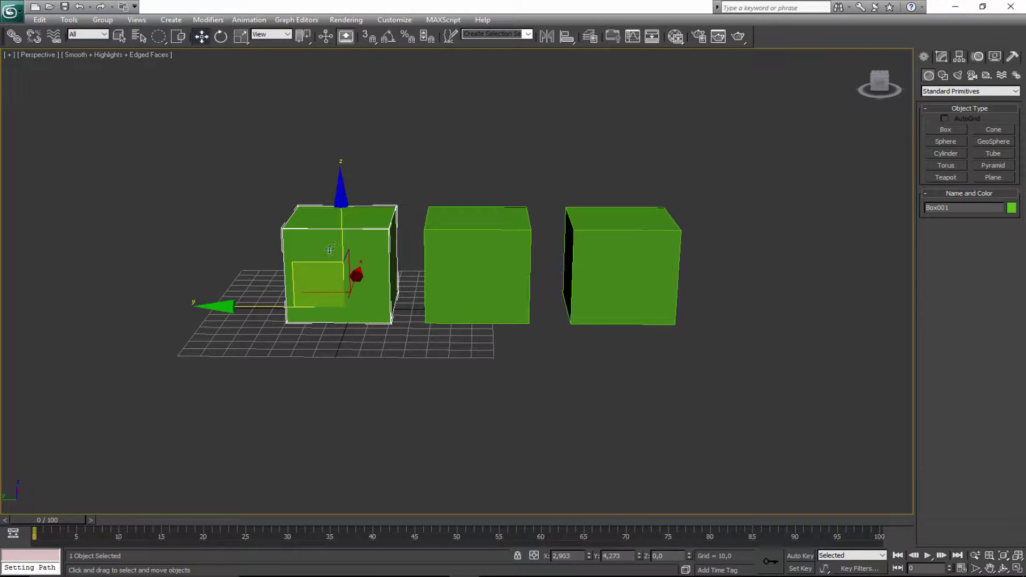
pyautogui.press('e')
pyautogui.moveTo(447, 241)
pyautogui.mouseDown()
pyautogui.moveTo(384, 191)
pyautogui.moveTo(440, 256)
pyautogui.mouseUp()
pyautogui.press('r')
pyautogui.moveTo(366, 280); pyautogui.dragTo(395, 228)
pyautogui.rightClick(395, 229)
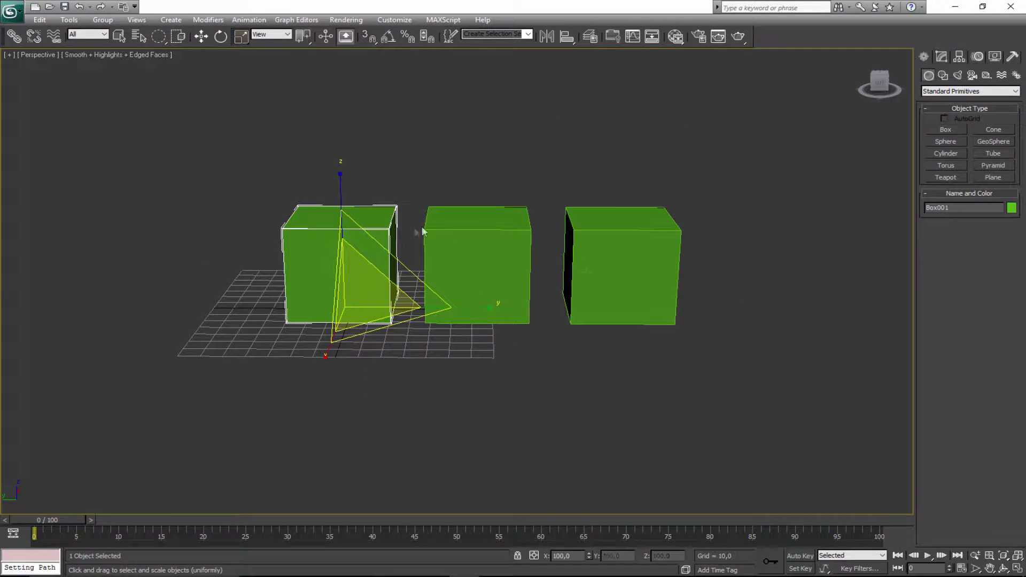
# Click between Box002 and Box003, ending with Box003 selected
pyautogui.press('q')
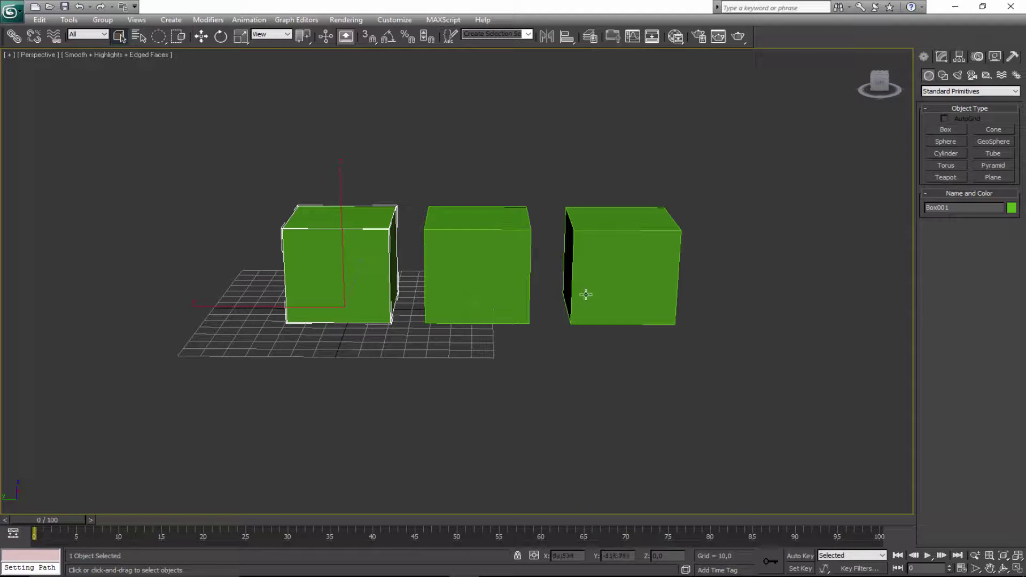
pyautogui.click(482, 247)
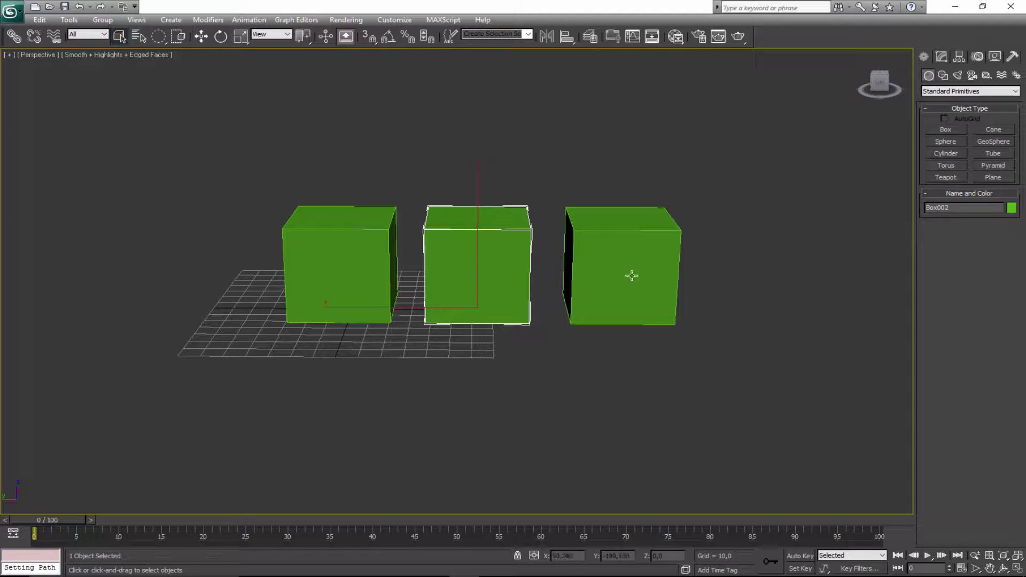
pyautogui.click(634, 245)
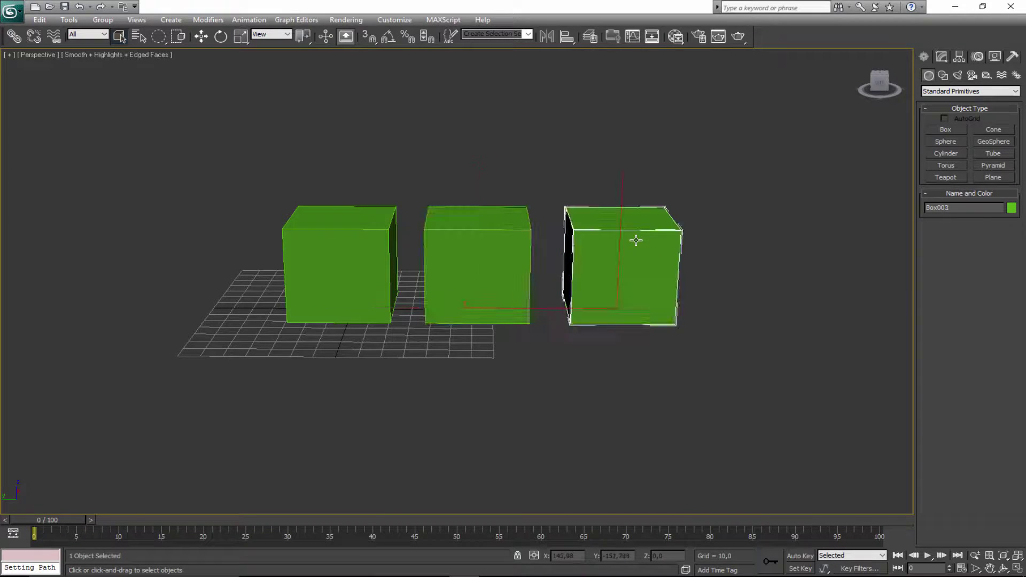
pyautogui.click(425, 214)
pyautogui.click(672, 283)
pyautogui.click(489, 222)
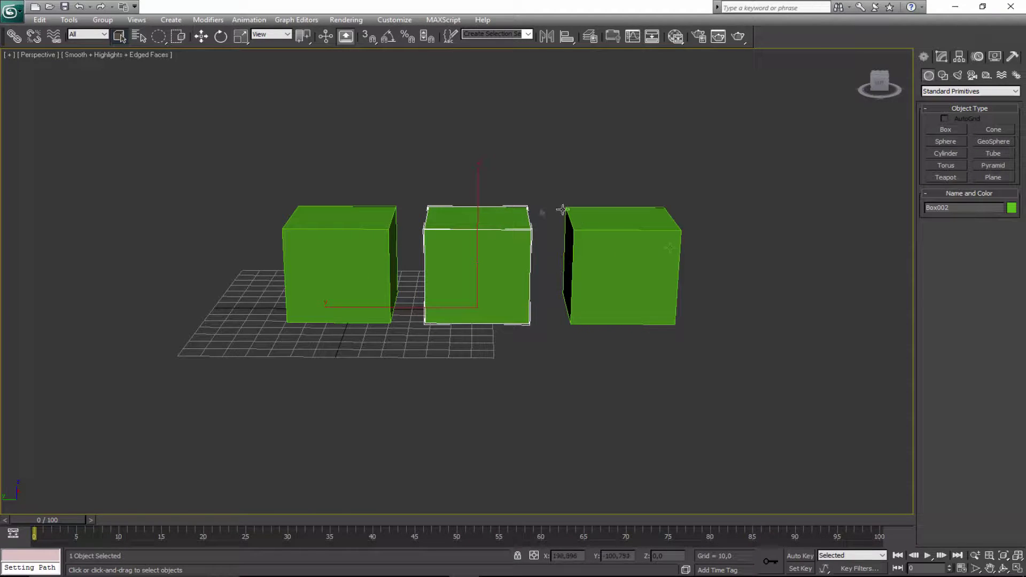
pyautogui.click(628, 243)
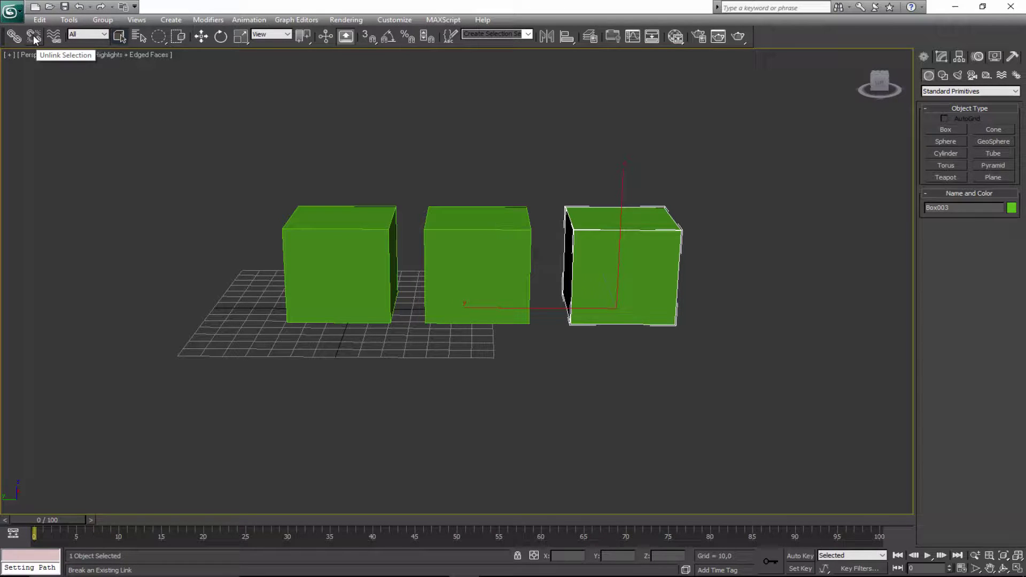
# Test-rotate Box001, undo it, and rotate Box003 slightly back toward zero
pyautogui.click(359, 282)
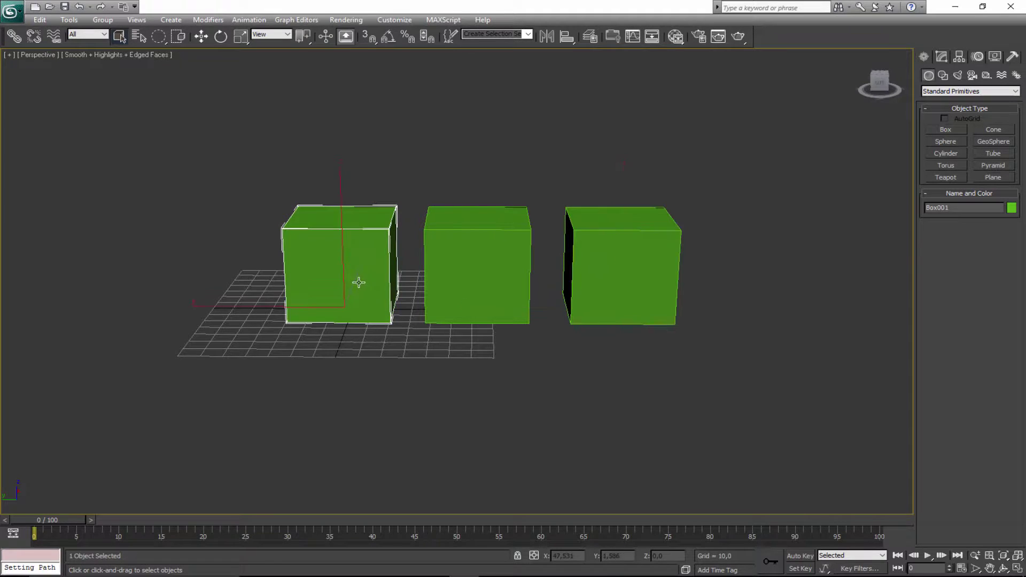
pyautogui.press('e')
pyautogui.moveTo(439, 257); pyautogui.dragTo(397, 241)
pyautogui.hotkey('ctrl', 'z')
pyautogui.click(640, 317)
pyautogui.moveTo(608, 286); pyautogui.dragTo(589, 279)
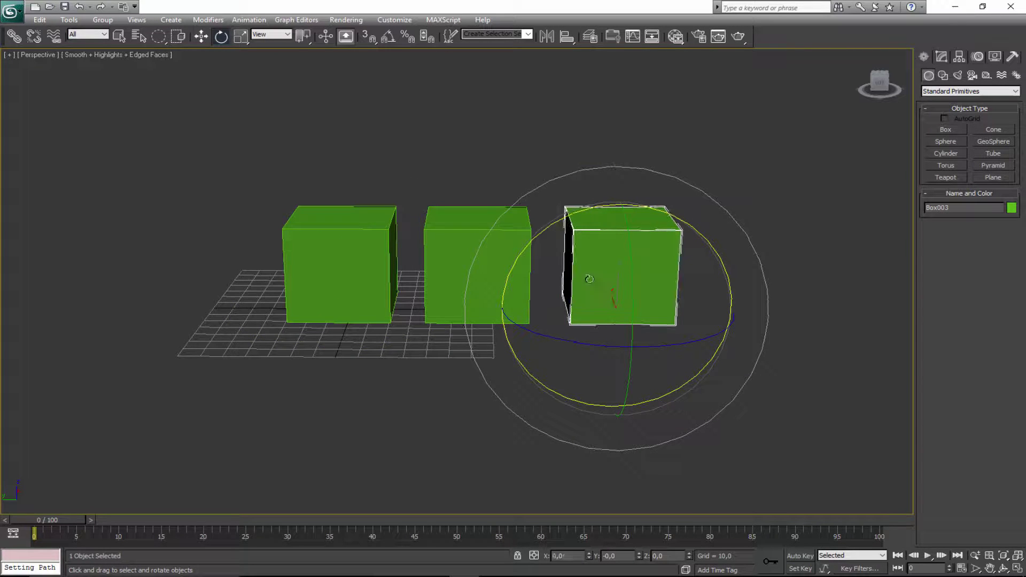
# Link Box003 to the middle box Box002 and test by rotating and moving Box002
pyautogui.click(13, 36)
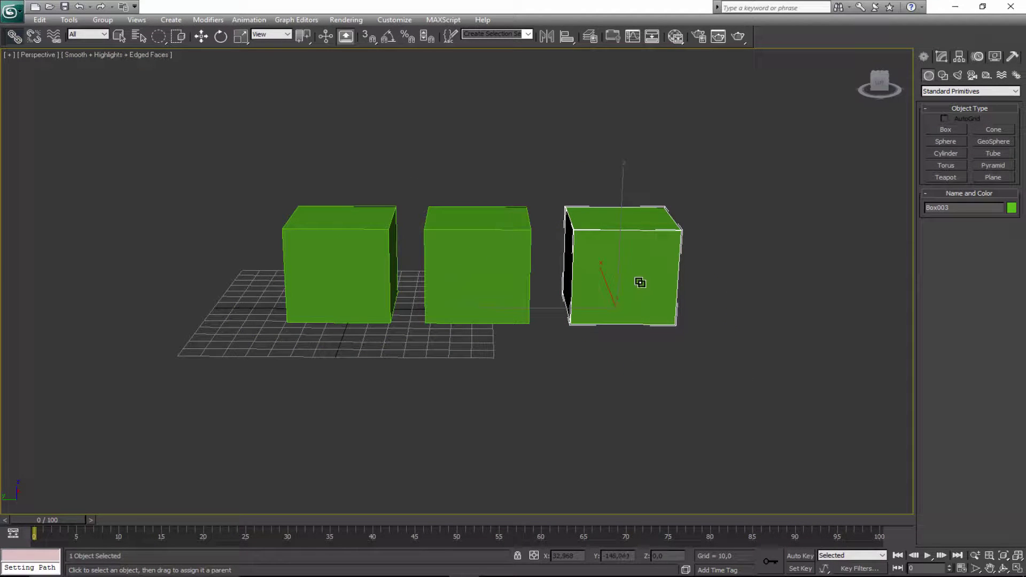
pyautogui.moveTo(624, 280); pyautogui.dragTo(502, 252)
pyautogui.click(502, 252)
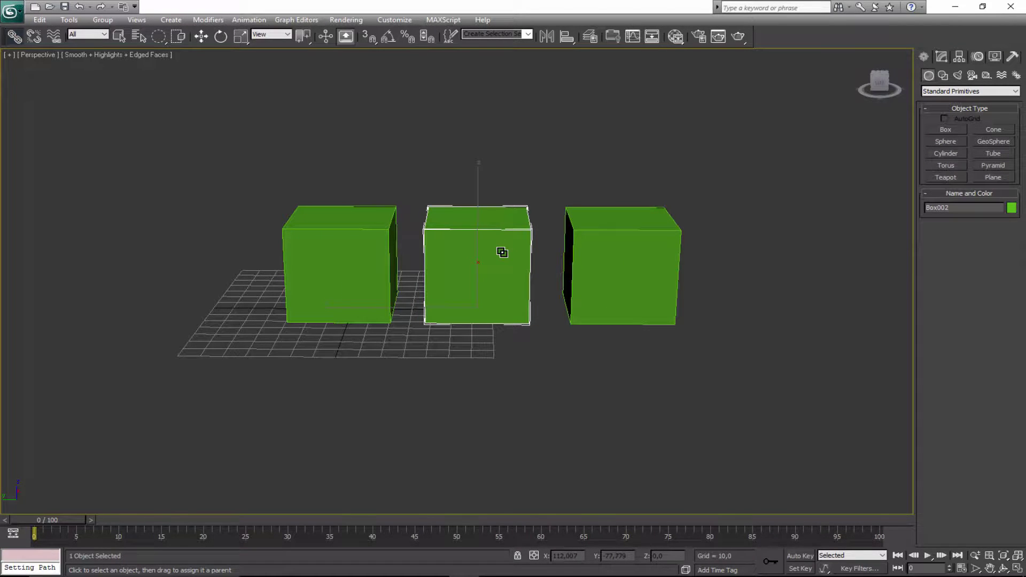
pyautogui.press('e')
pyautogui.moveTo(565, 251); pyautogui.dragTo(576, 233)
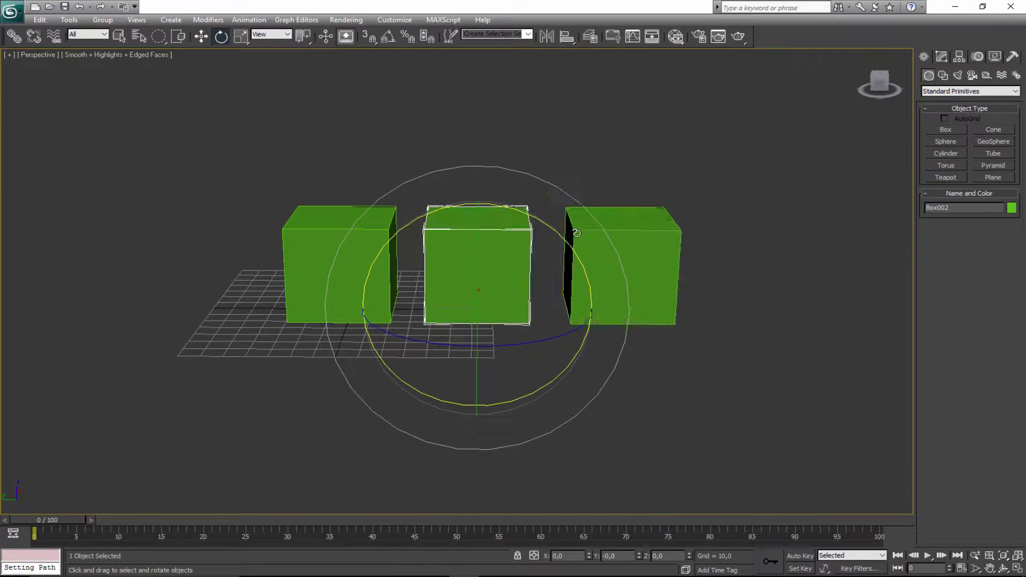
pyautogui.press('w')
pyautogui.moveTo(444, 264); pyautogui.dragTo(424, 213)
pyautogui.rightClick(424, 214)
# Rotate the left box so the whole chain swings, then undo back to upright
pyautogui.press('q')
pyautogui.hotkey('ctrl', 'd')
pyautogui.press('e')
pyautogui.click(370, 261)
pyautogui.moveTo(448, 262)
pyautogui.mouseDown()
pyautogui.moveTo(380, 187)
pyautogui.moveTo(470, 271)
pyautogui.moveTo(438, 235)
pyautogui.moveTo(456, 271)
pyautogui.mouseUp()
pyautogui.press('w')
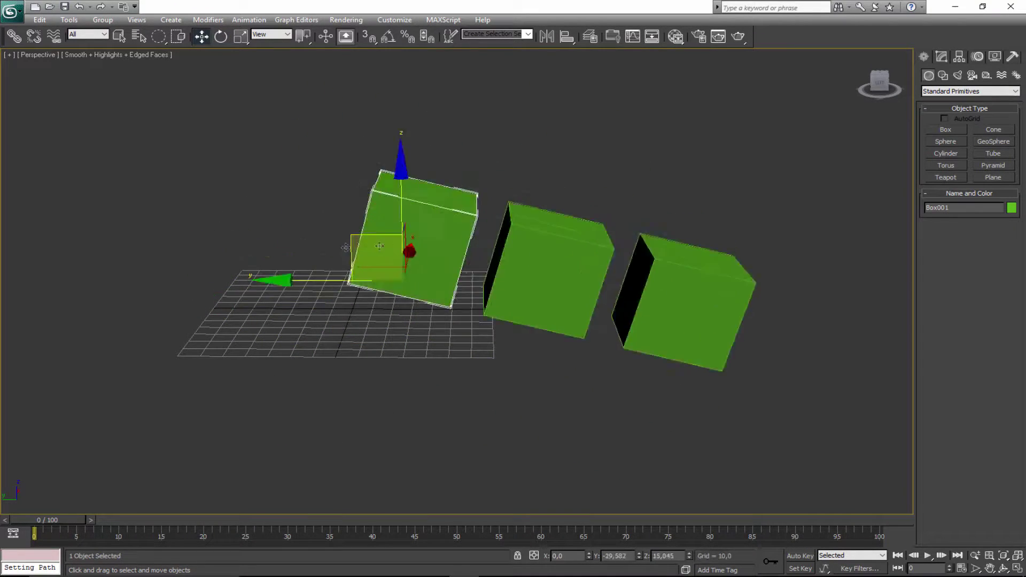
pyautogui.press('e')
pyautogui.moveTo(350, 235); pyautogui.dragTo(363, 212)
pyautogui.hotkey('ctrl', 'z')
pyautogui.hotkey('ctrl', 'z')
pyautogui.hotkey('ctrl', 'z')
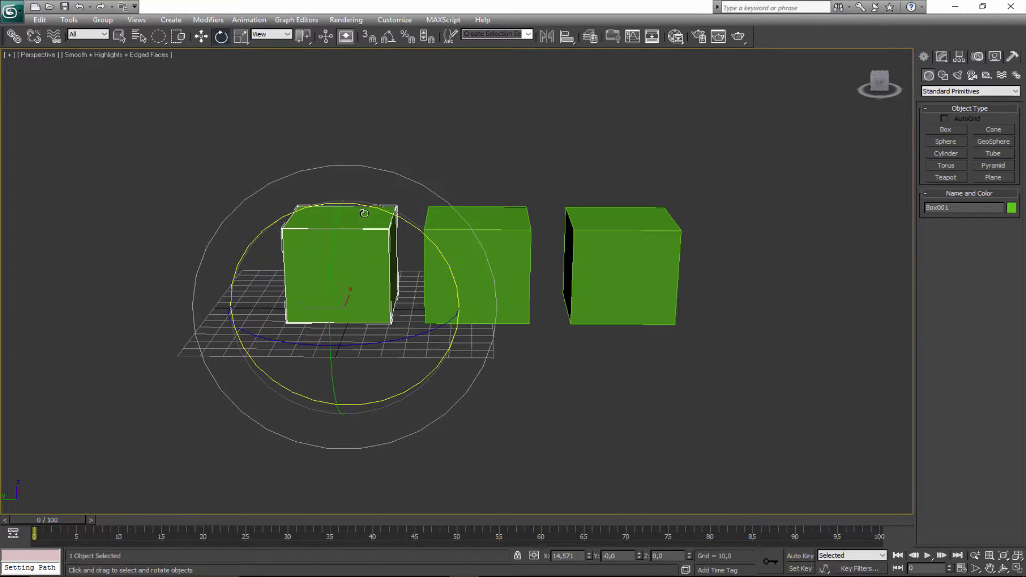
# Select all three boxes, Box001, Box002 and Box003
pyautogui.press('q')
pyautogui.click(478, 258)
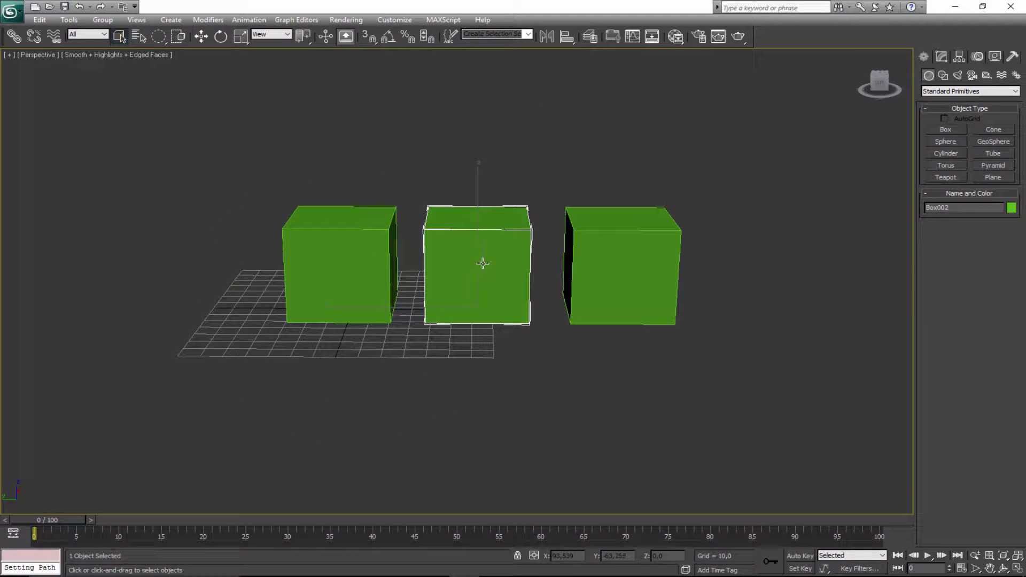
pyautogui.click(367, 241)
pyautogui.keyDown('ctrl'); pyautogui.click(525, 260); pyautogui.keyUp('ctrl')
pyautogui.keyDown('ctrl'); pyautogui.click(616, 270); pyautogui.keyUp('ctrl')
pyautogui.click(272, 34)
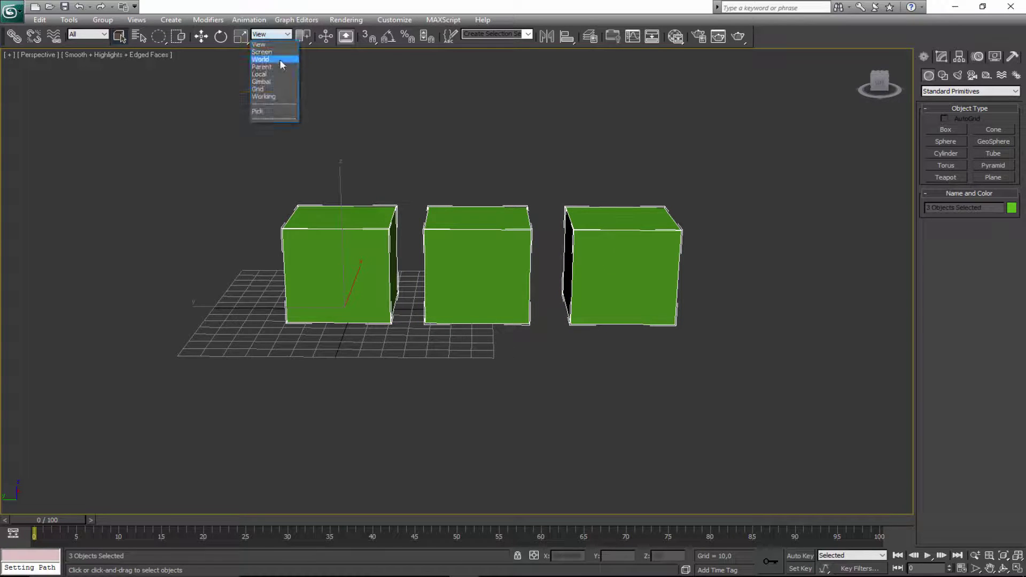
# Switch the reference coordinate system to Local and try rotating the three boxes, then undo
pyautogui.click(277, 74)
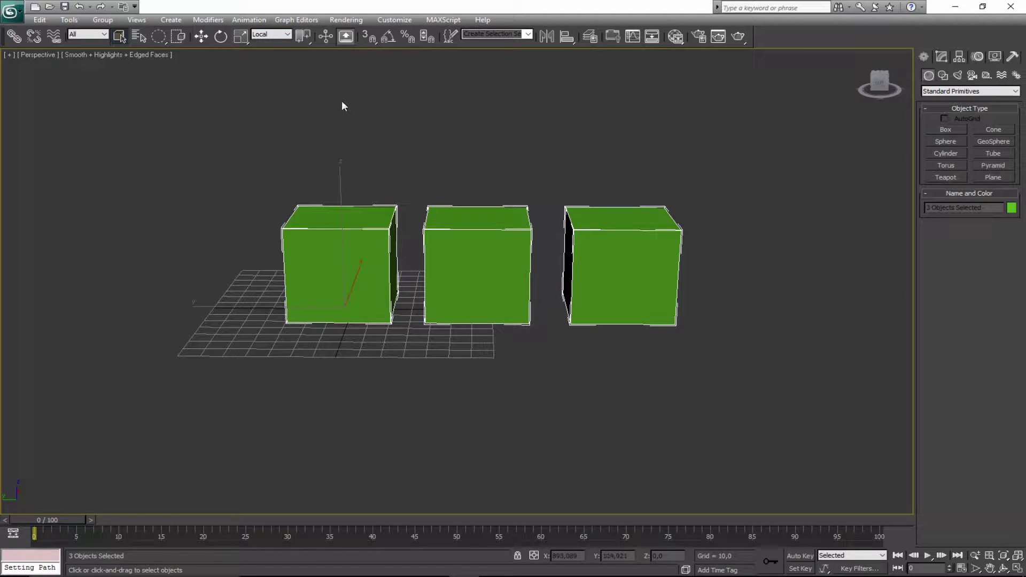
pyautogui.press('e')
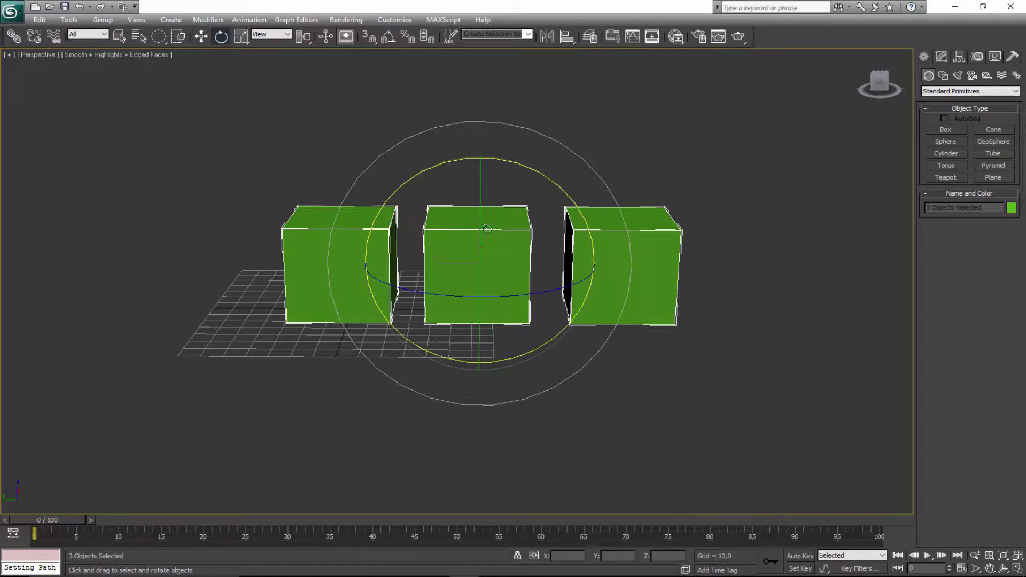
pyautogui.moveTo(382, 202); pyautogui.dragTo(398, 194)
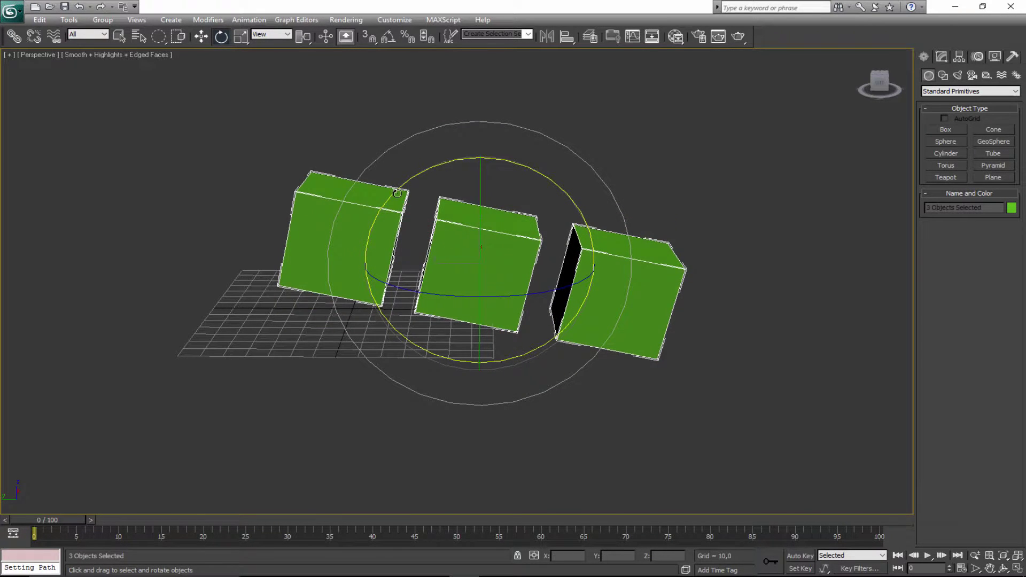
pyautogui.hotkey('ctrl', 'z')
# Set the pivot-centre option and tilt the three boxes around the left box's pivot
pyautogui.moveTo(302, 40); pyautogui.dragTo(302, 59)
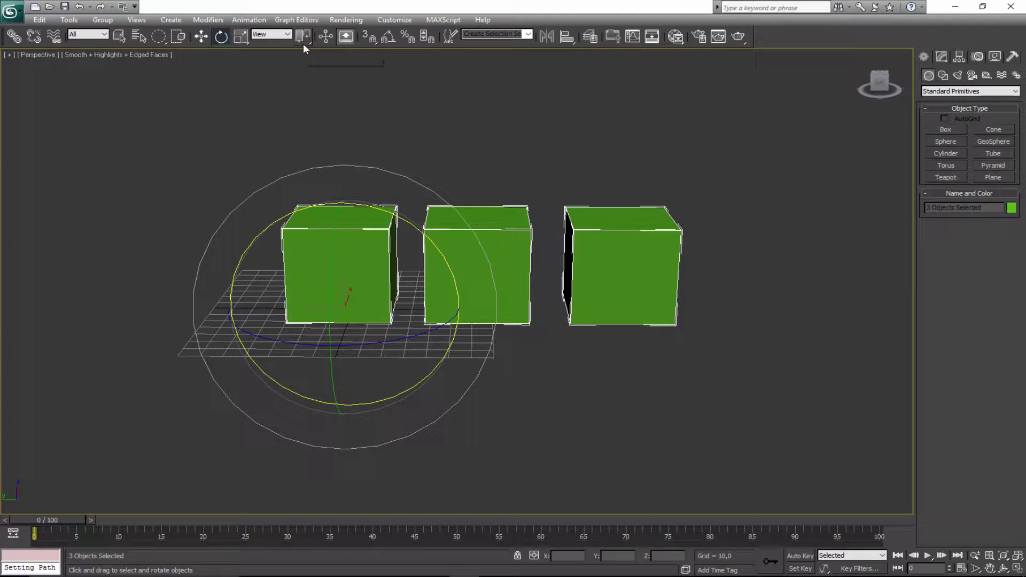
pyautogui.moveTo(303, 37); pyautogui.dragTo(302, 55)
pyautogui.moveTo(261, 233); pyautogui.dragTo(335, 238)
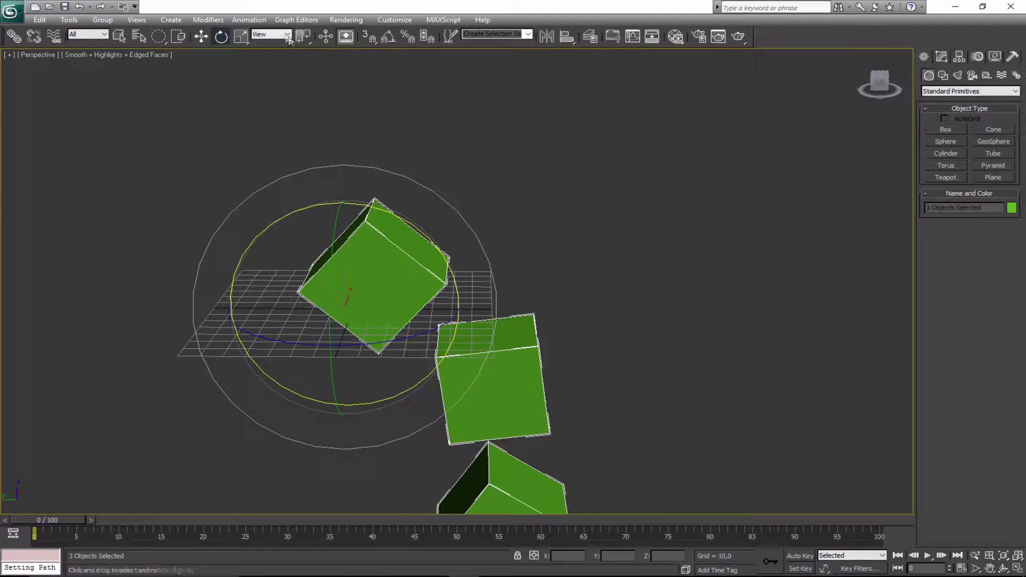
pyautogui.hotkey('ctrl', 'z')
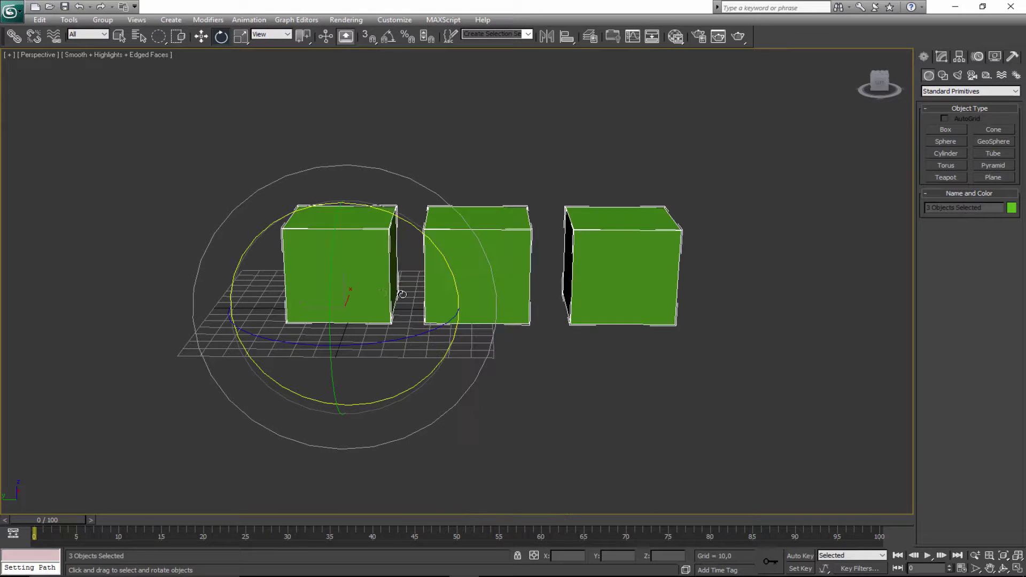
pyautogui.moveTo(437, 252); pyautogui.dragTo(412, 343)
pyautogui.moveTo(412, 343); pyautogui.dragTo(437, 120, button='middle')
pyautogui.press('q')
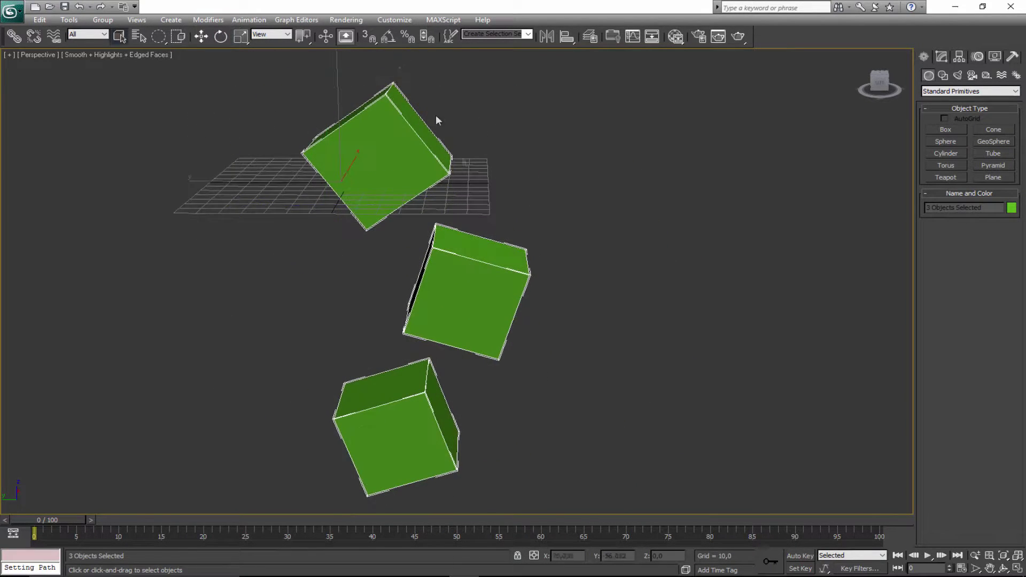
pyautogui.press('e')
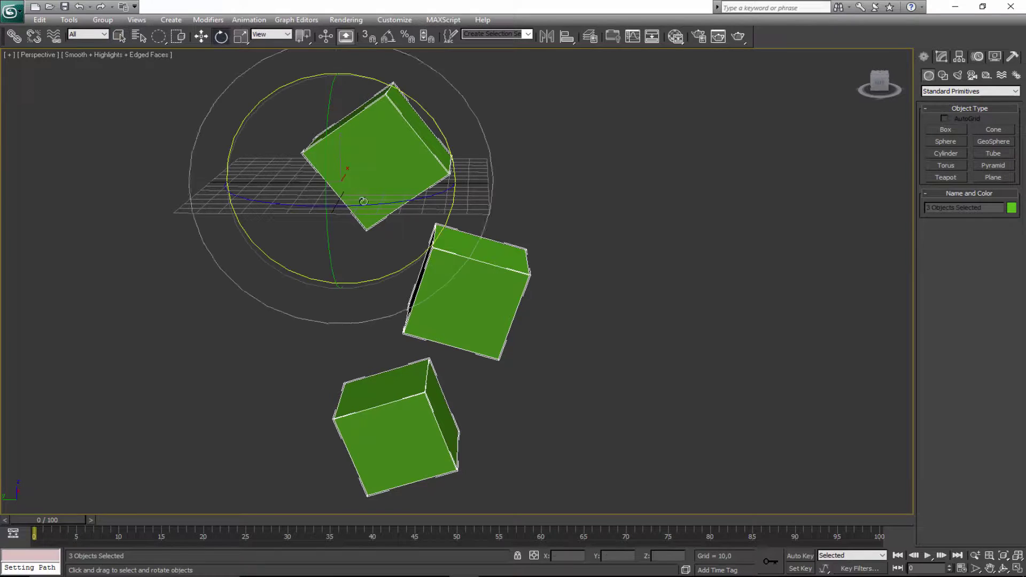
pyautogui.moveTo(416, 252); pyautogui.dragTo(418, 212)
pyautogui.press('w')
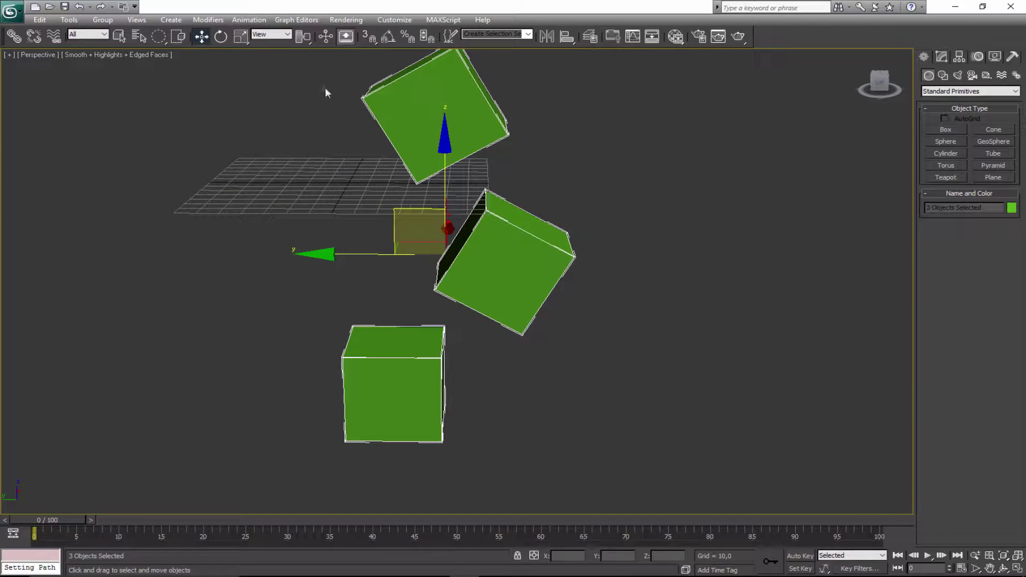
pyautogui.moveTo(297, 41); pyautogui.dragTo(300, 52)
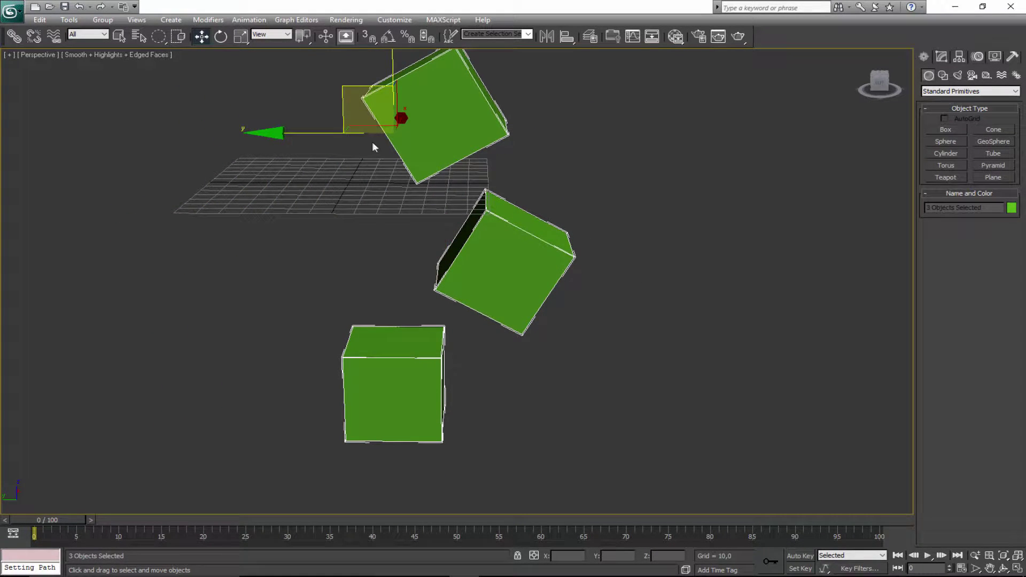
pyautogui.moveTo(368, 87); pyautogui.dragTo(289, 136)
pyautogui.hotkey('ctrl', 'z')
pyautogui.hotkey('ctrl', 'z')
pyautogui.hotkey('ctrl', 'z')
pyautogui.moveTo(469, 261); pyautogui.dragTo(434, 368, button='middle')
pyautogui.press('e')
pyautogui.moveTo(424, 260); pyautogui.dragTo(463, 253, button='middle')
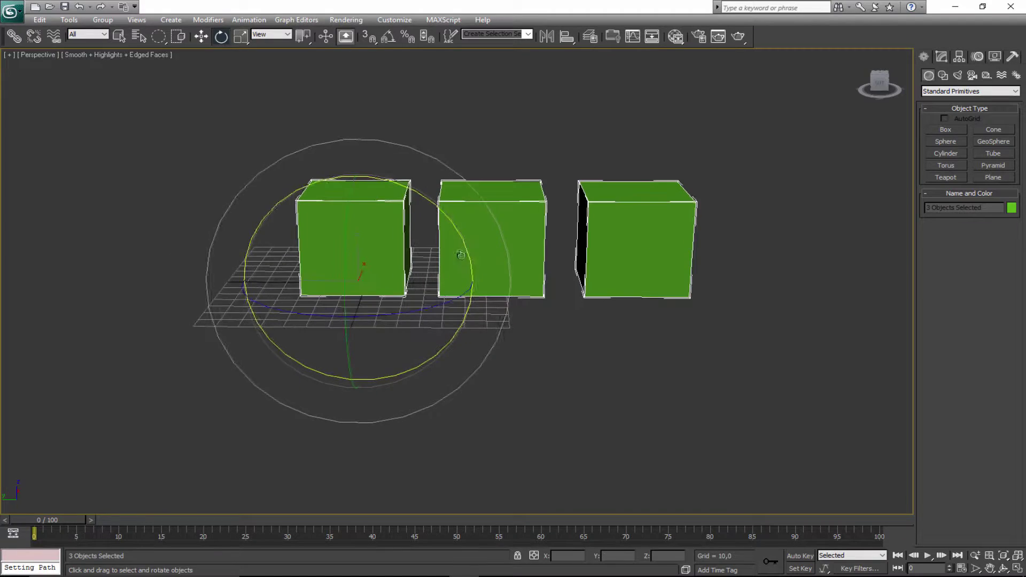
pyautogui.moveTo(458, 227); pyautogui.dragTo(494, 271)
pyautogui.moveTo(522, 347); pyautogui.dragTo(458, 197, button='middle')
pyautogui.moveTo(373, 206); pyautogui.dragTo(451, 171)
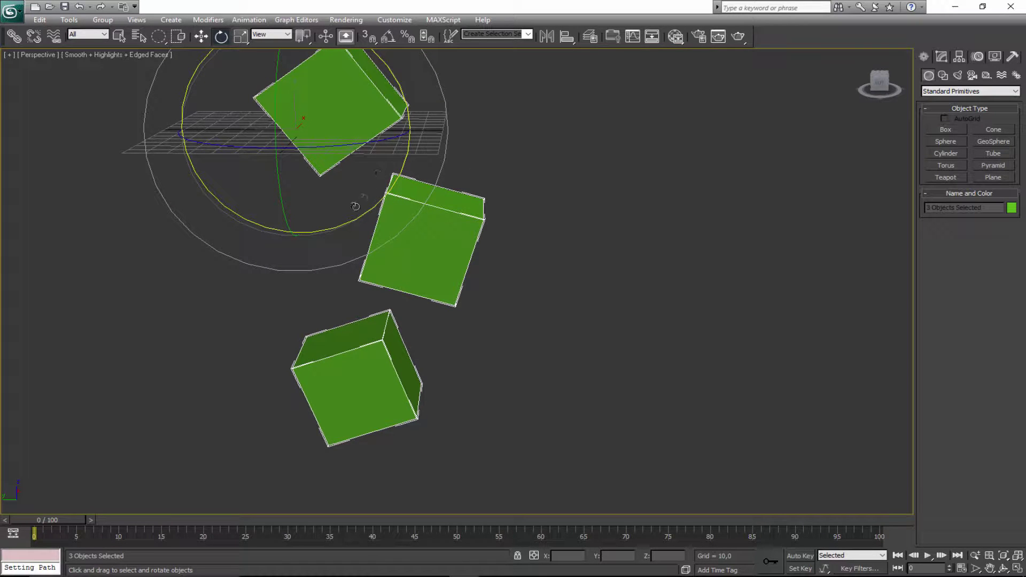
pyautogui.moveTo(363, 209)
pyautogui.mouseDown()
pyautogui.moveTo(412, 176)
pyautogui.moveTo(366, 218)
pyautogui.moveTo(412, 176)
pyautogui.moveTo(370, 218)
pyautogui.moveTo(389, 215)
pyautogui.moveTo(380, 220)
pyautogui.mouseUp()
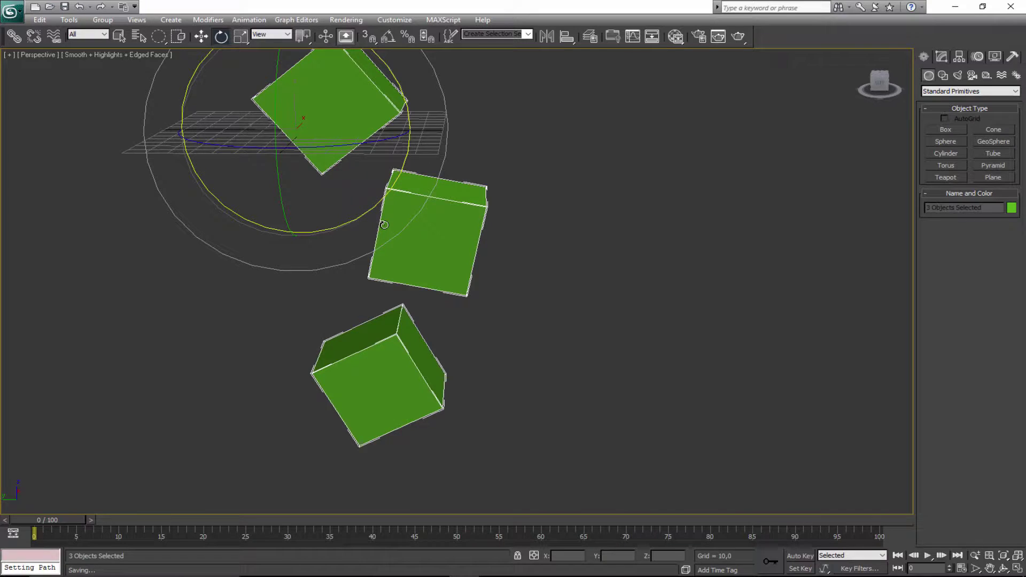
pyautogui.hotkey('ctrl', 'z')
pyautogui.hotkey('ctrl', 'z')
pyautogui.moveTo(369, 231); pyautogui.dragTo(403, 318, button='middle')
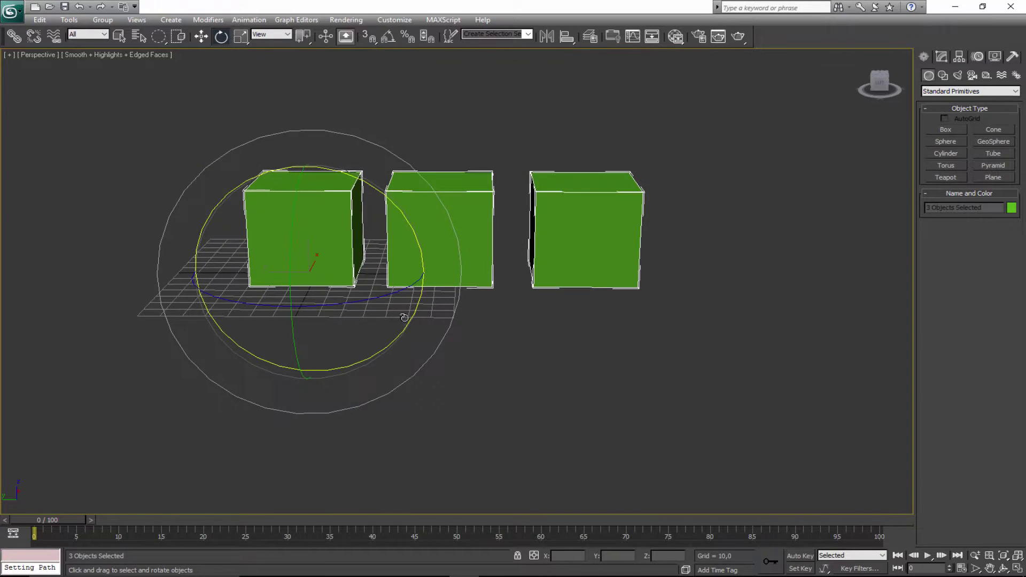
pyautogui.keyDown('alt'); pyautogui.moveTo(404, 275); pyautogui.dragTo(296, 248, button='middle'); pyautogui.keyUp('alt')
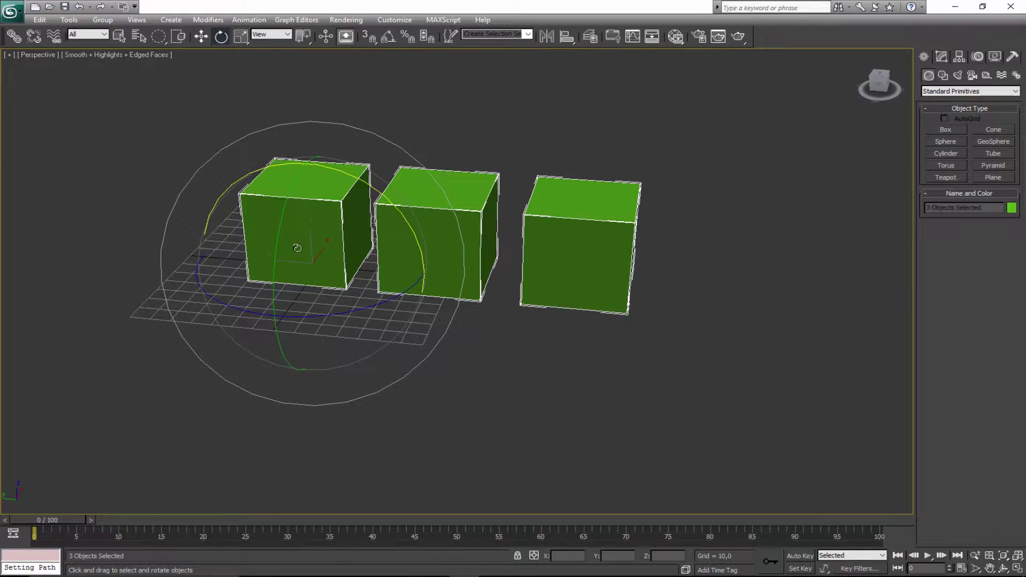
pyautogui.moveTo(277, 243); pyautogui.dragTo(348, 221)
pyautogui.hotkey('ctrl', 'z')
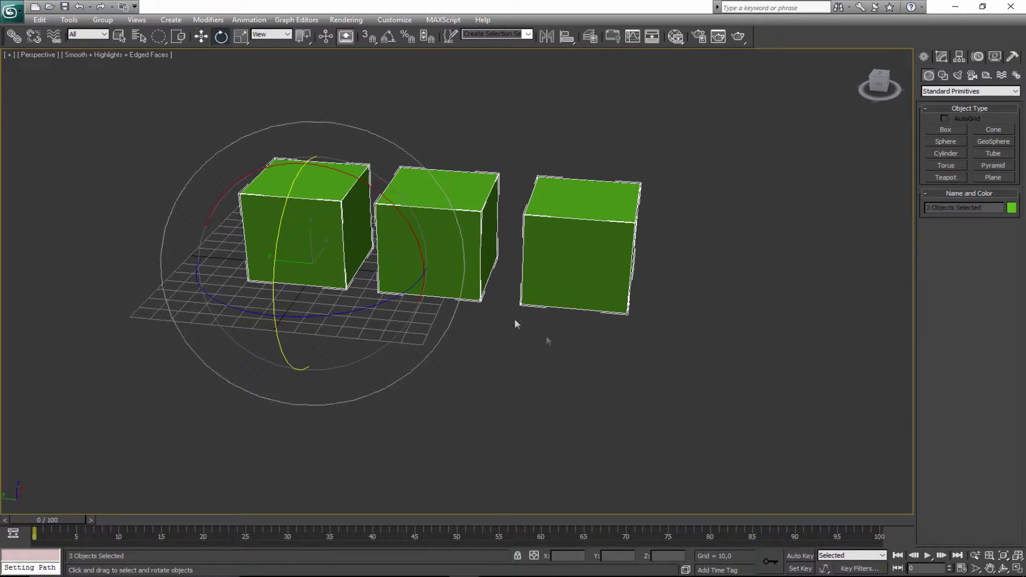
# Cycle the selection through the left, middle and right boxes in the viewport
pyautogui.press('q')
pyautogui.scroll(-3, 516, 340)
pyautogui.click(485, 300)
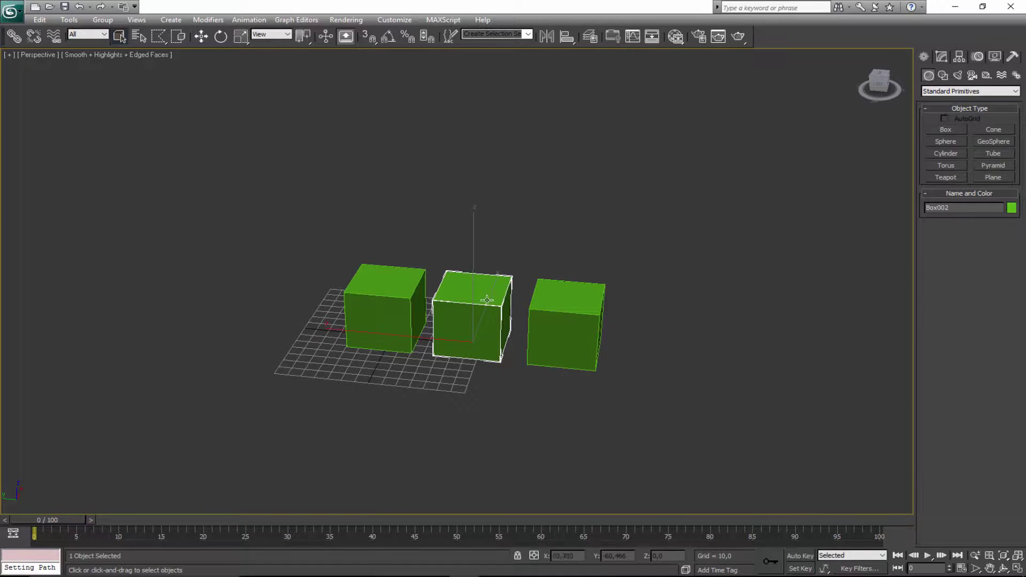
pyautogui.keyDown('alt'); pyautogui.moveTo(570, 320); pyautogui.dragTo(485, 319, button='middle'); pyautogui.keyUp('alt')
pyautogui.keyDown('ctrl'); pyautogui.click(555, 318); pyautogui.keyUp('ctrl')
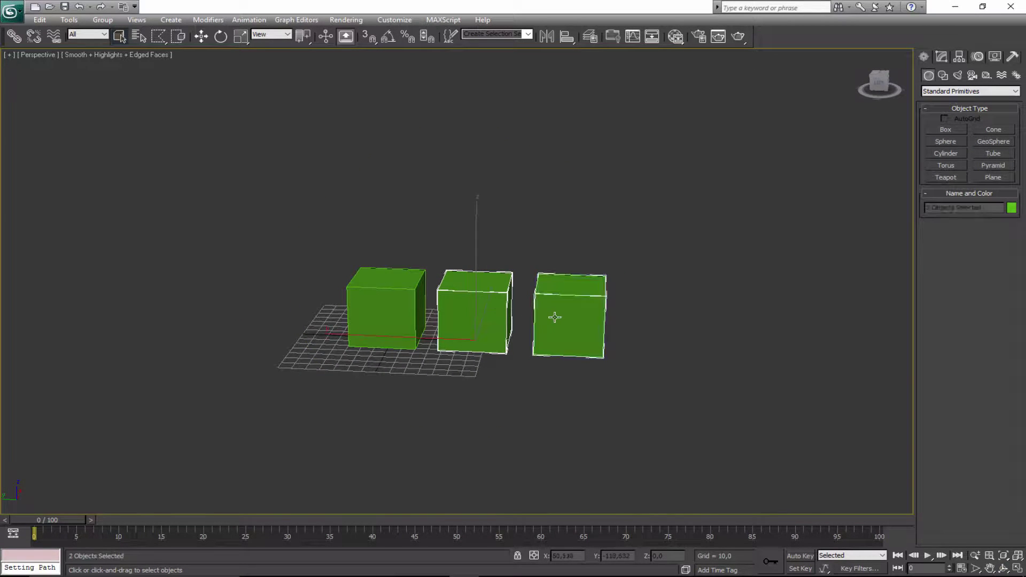
pyautogui.click(448, 296)
pyautogui.press('q')
pyautogui.click(376, 283)
pyautogui.click(382, 289)
pyautogui.click(468, 285)
pyautogui.click(577, 293)
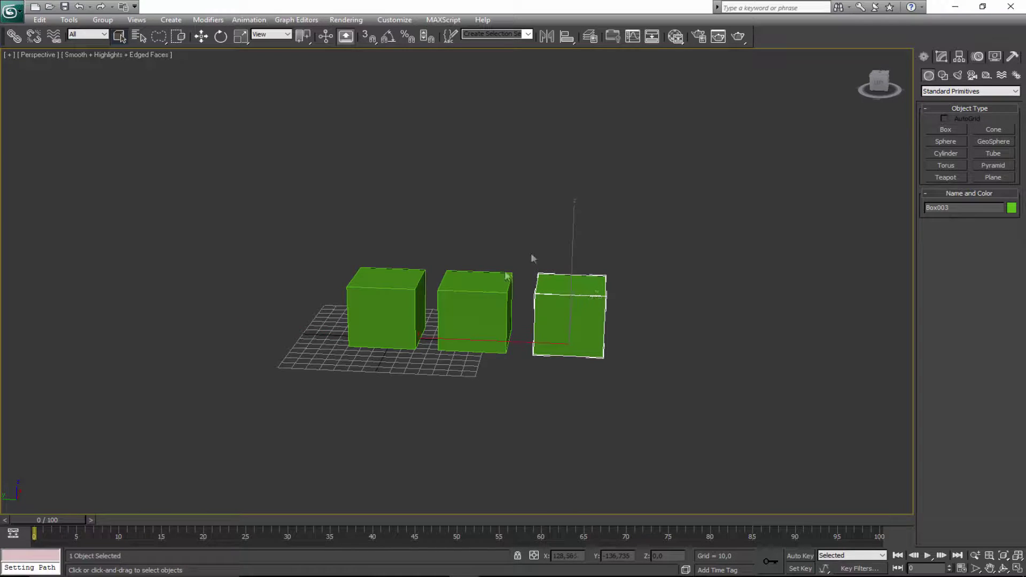
pyautogui.moveTo(565, 295); pyautogui.dragTo(595, 294, button='middle')
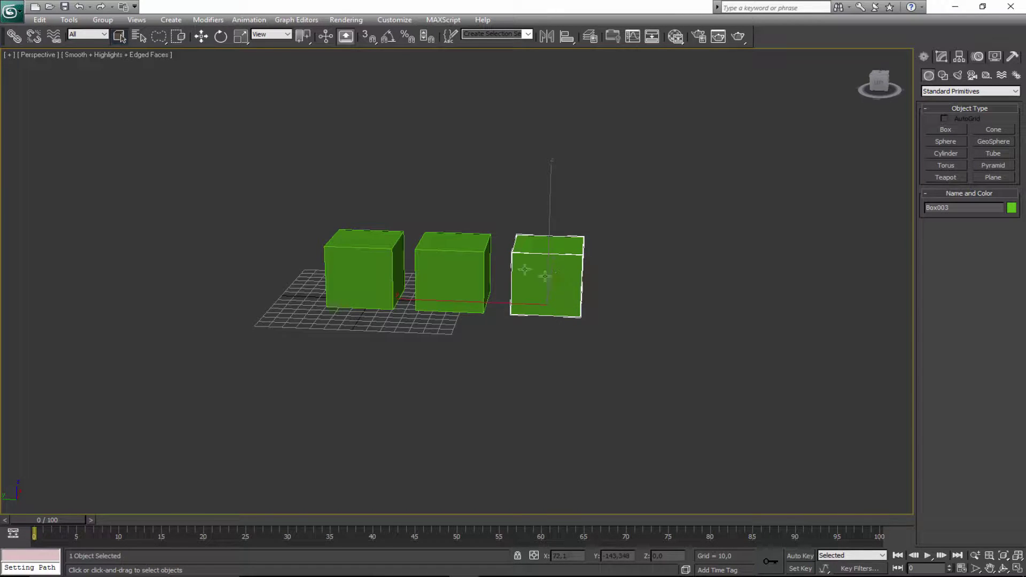
pyautogui.click(374, 247)
pyautogui.click(459, 252)
pyautogui.click(361, 250)
pyautogui.click(444, 263)
pyautogui.click(558, 264)
pyautogui.click(375, 252)
pyautogui.click(456, 258)
# Switch to paint selection and pick the boxes one at a time
pyautogui.scroll(3, 492, 273)
pyautogui.press('q')
pyautogui.click(451, 241)
pyautogui.click(592, 270)
pyautogui.click(460, 270)
pyautogui.click(369, 261)
pyautogui.click(575, 261)
pyautogui.click(481, 258)
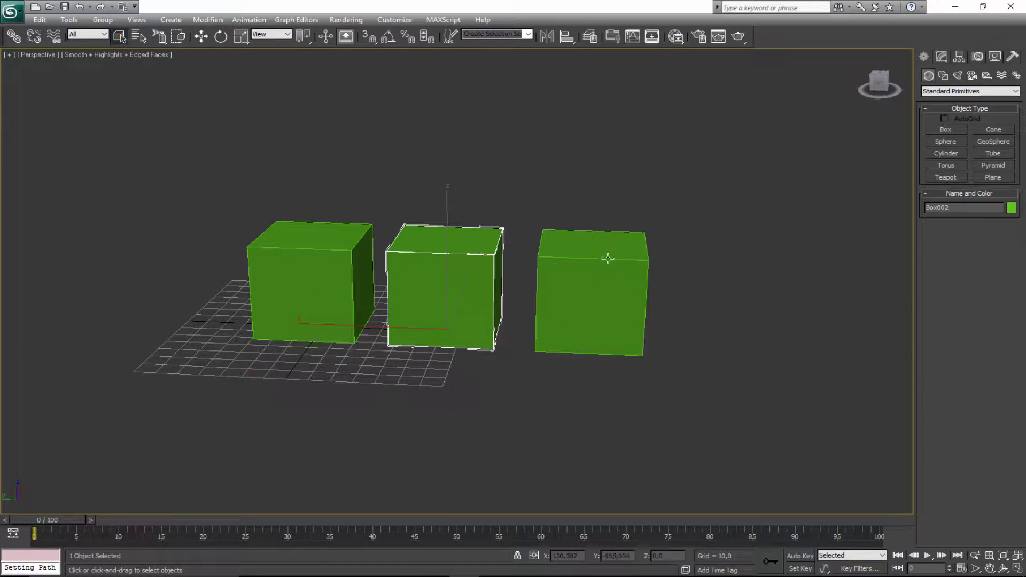
pyautogui.click(286, 244)
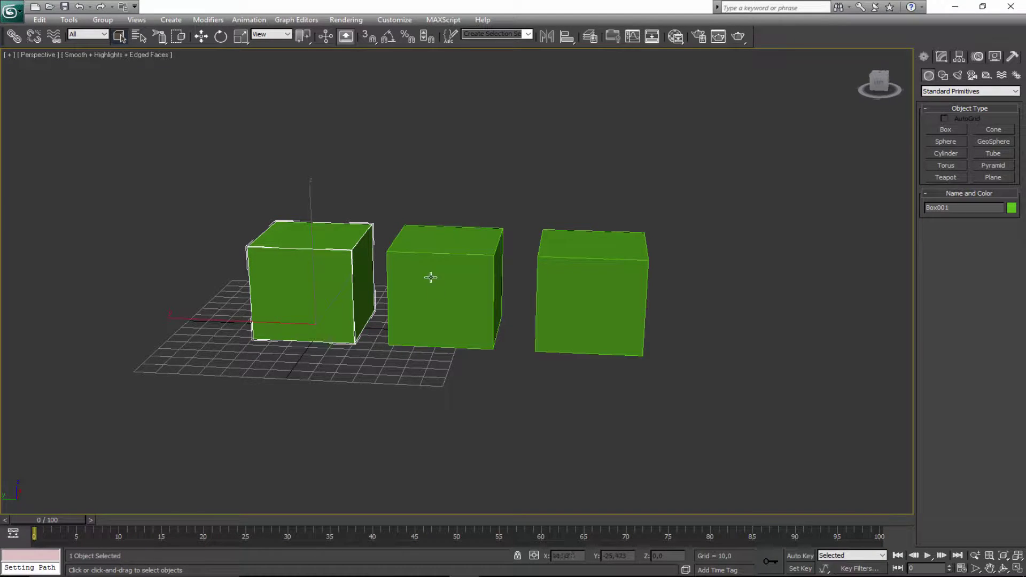
# Region-select the middle and right boxes and delete them, leaving only Box001
pyautogui.scroll(-2, 453, 306)
pyautogui.moveTo(648, 206); pyautogui.dragTo(449, 318)
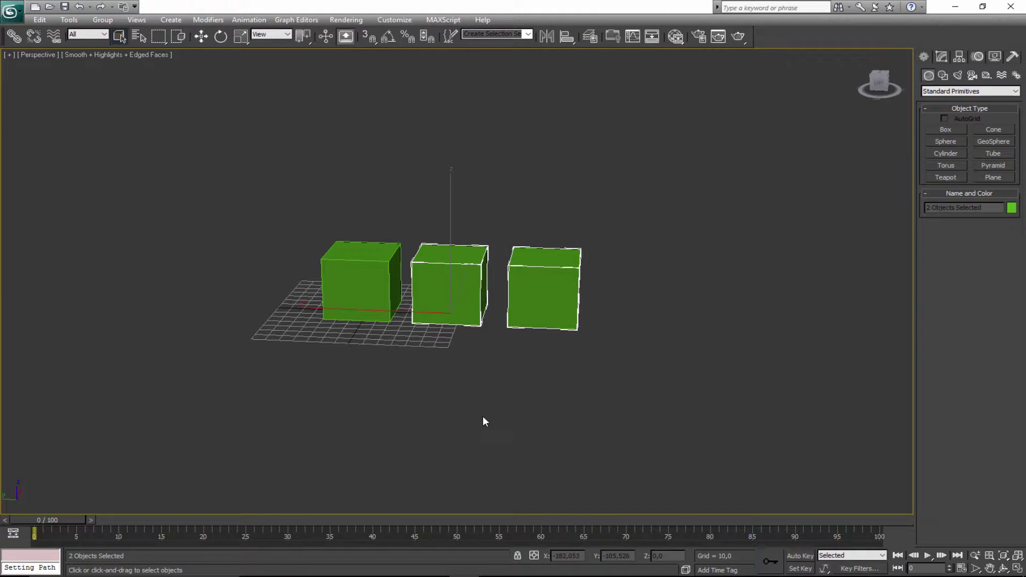
pyautogui.press('Delete')
pyautogui.moveTo(473, 364); pyautogui.dragTo(459, 432, button='middle')
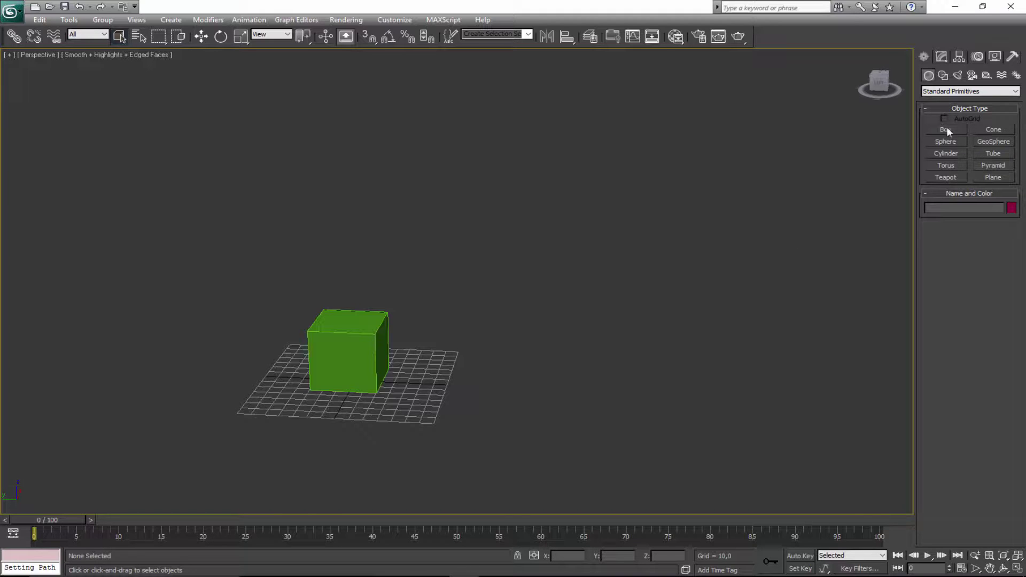
# Drag out Sphere001 beside the green box and raise it along Z
pyautogui.click(949, 142)
pyautogui.moveTo(453, 383); pyautogui.dragTo(467, 369)
pyautogui.press('w')
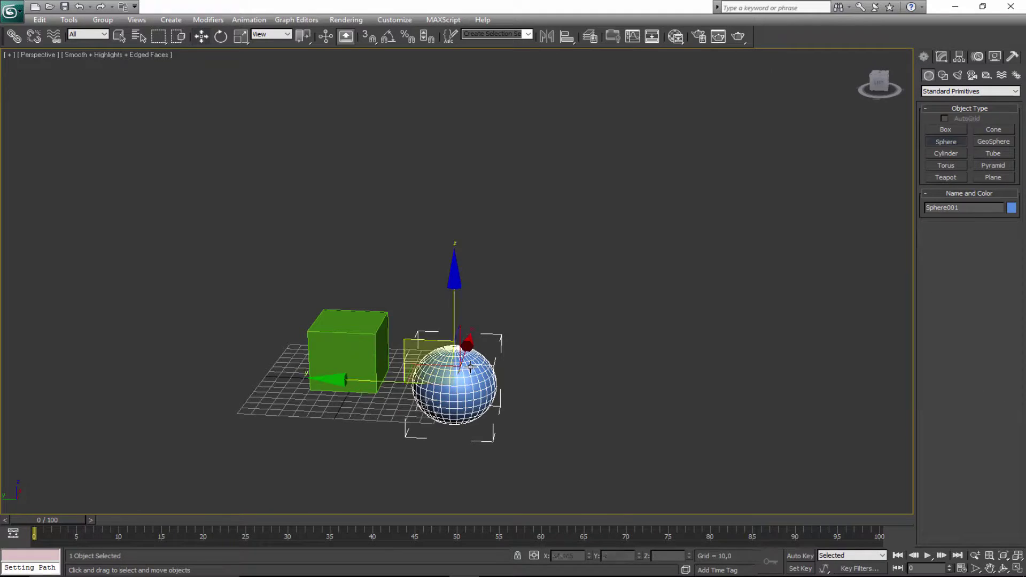
pyautogui.moveTo(459, 310); pyautogui.dragTo(459, 278)
pyautogui.keyDown('alt'); pyautogui.moveTo(459, 279); pyautogui.dragTo(451, 298, button='middle'); pyautogui.keyUp('alt')
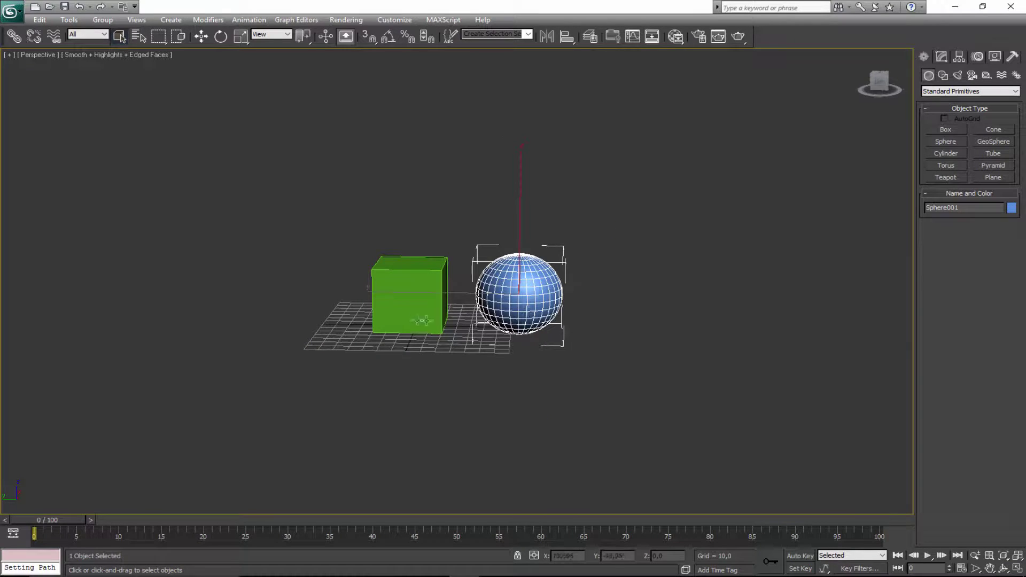
pyautogui.scroll(3, 474, 293)
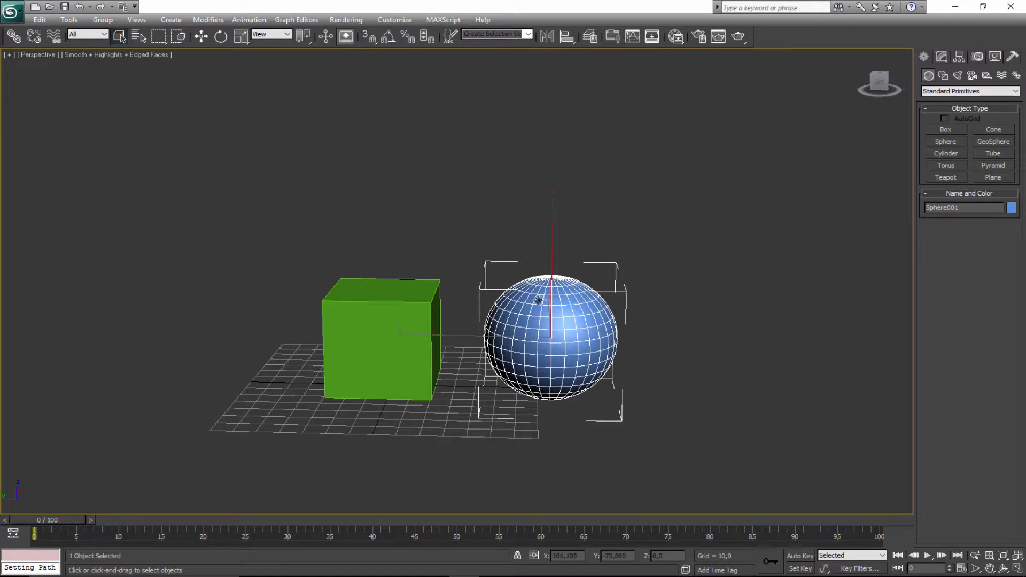
pyautogui.moveTo(540, 300); pyautogui.dragTo(490, 247, button='middle')
pyautogui.scroll(3, 488, 241)
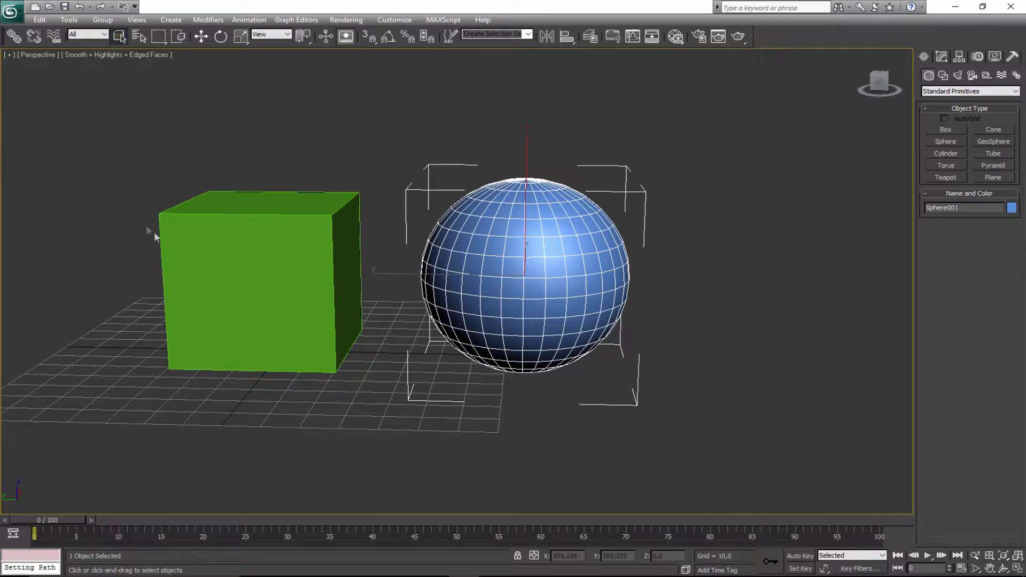
# Select Sphere001 and apply Animation > Constraints > Position Constraint to it
pyautogui.click(246, 251)
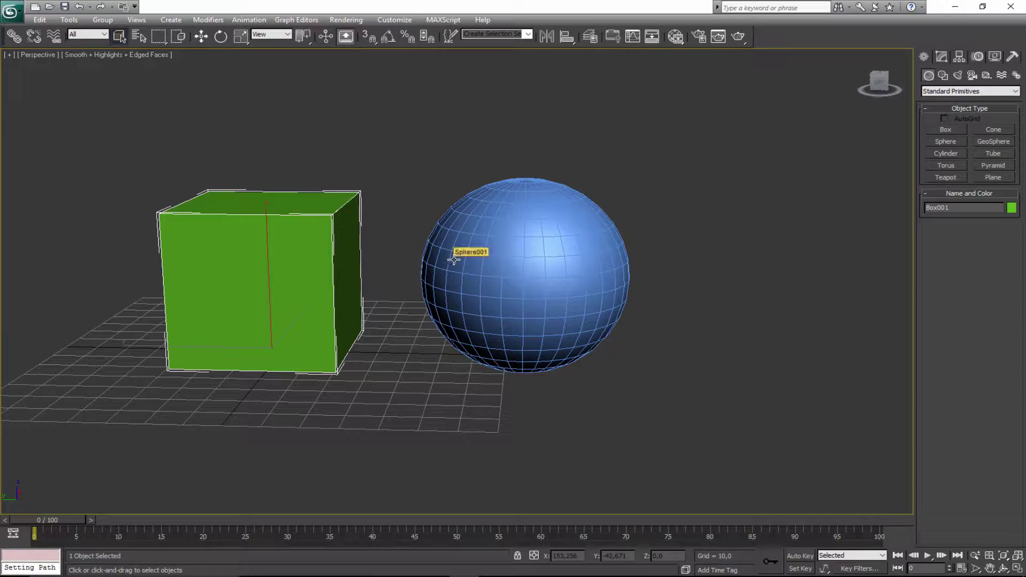
pyautogui.click(490, 260)
pyautogui.click(310, 245)
pyautogui.click(250, 20)
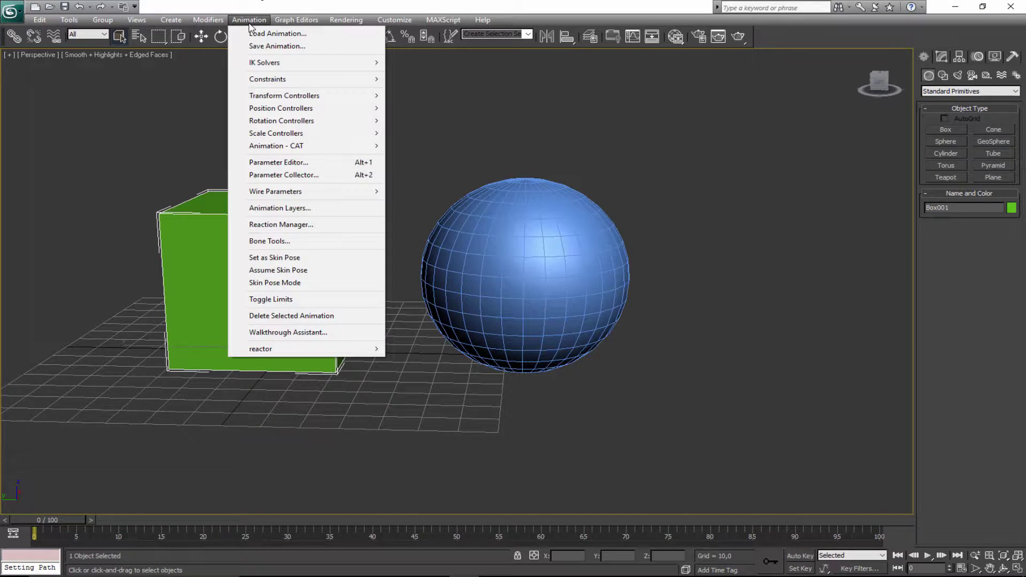
pyautogui.moveTo(279, 82)
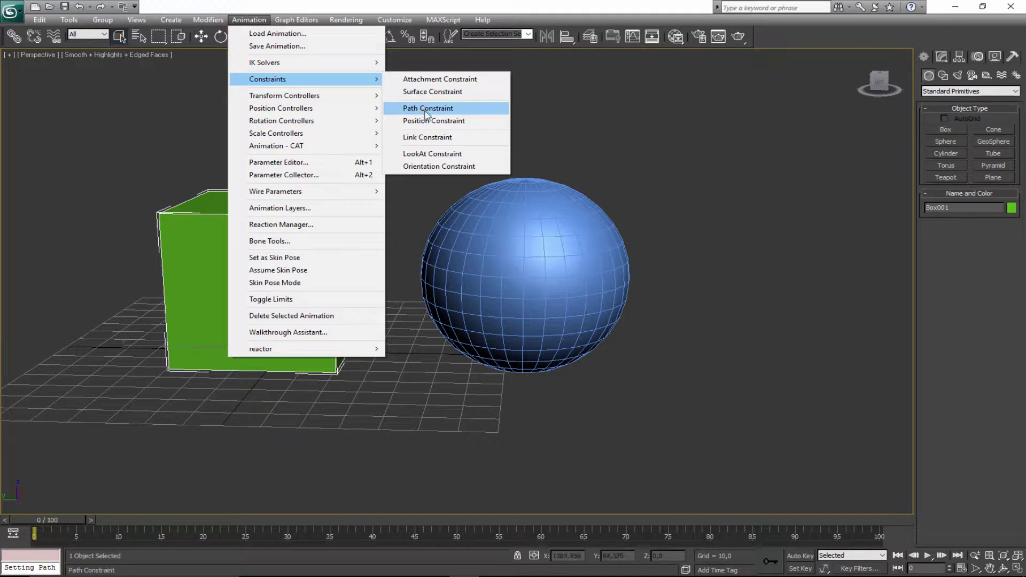
pyautogui.click(608, 115)
pyautogui.click(516, 220)
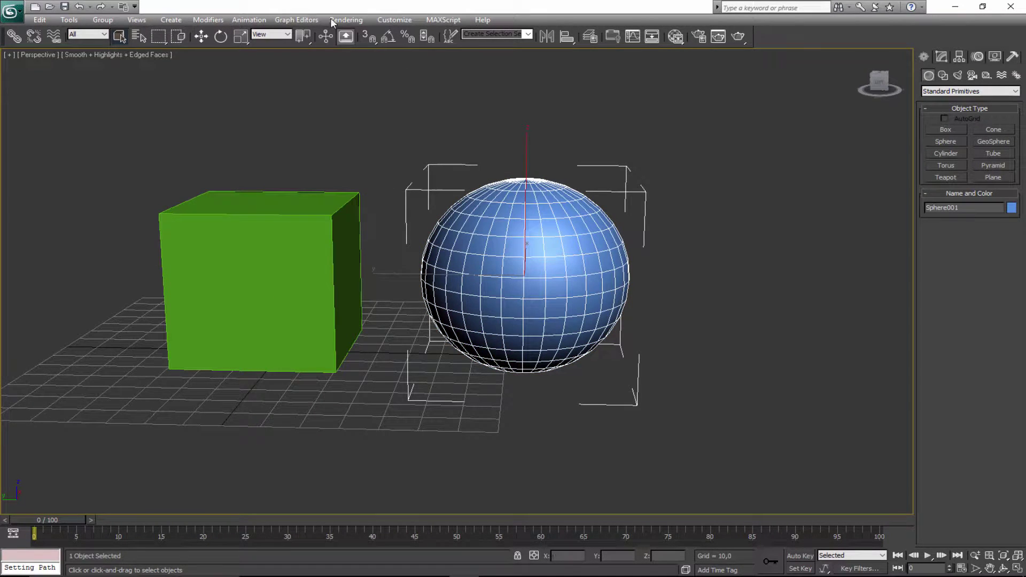
pyautogui.click(261, 20)
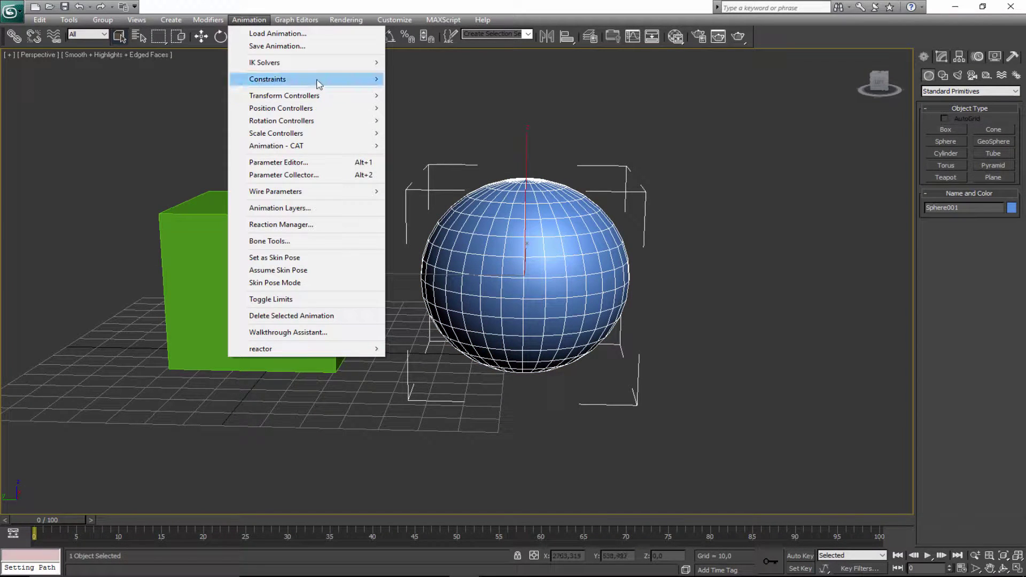
pyautogui.moveTo(328, 84)
pyautogui.moveTo(369, 80)
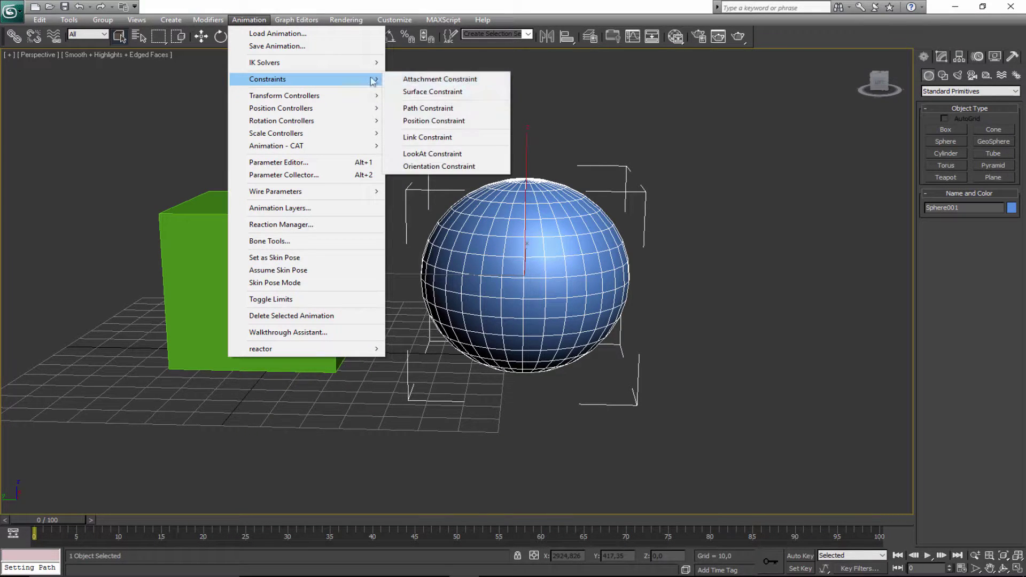
pyautogui.click(461, 119)
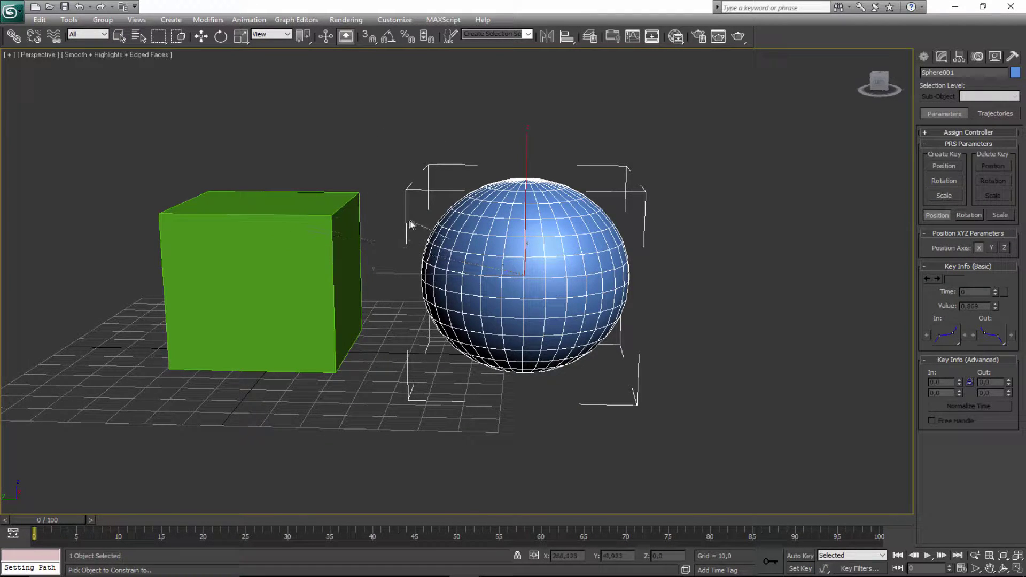
# Pick Box001 as the sphere's position target, then test by moving the box and cancelling
pyautogui.click(262, 229)
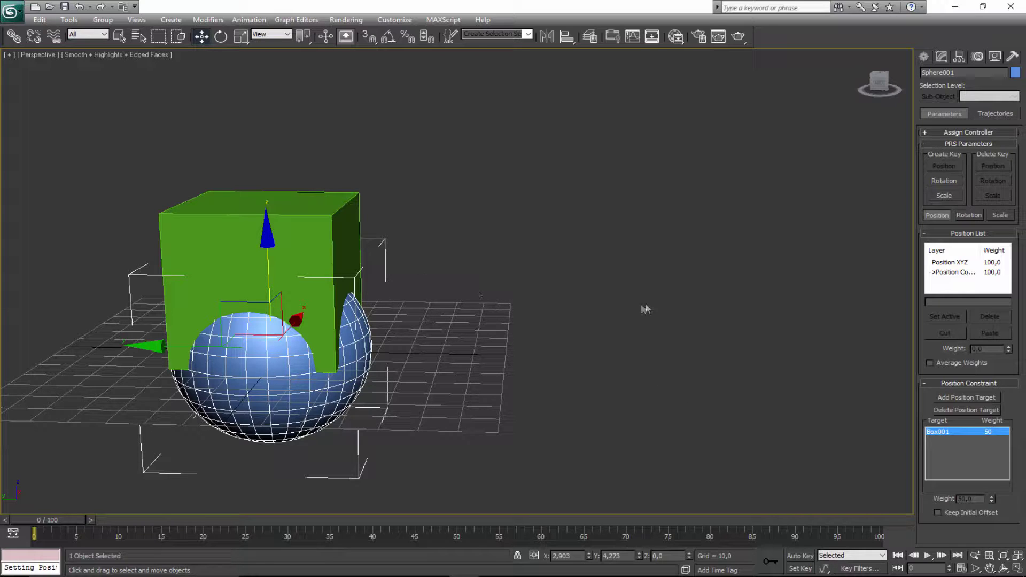
pyautogui.scroll(-3, 427, 251)
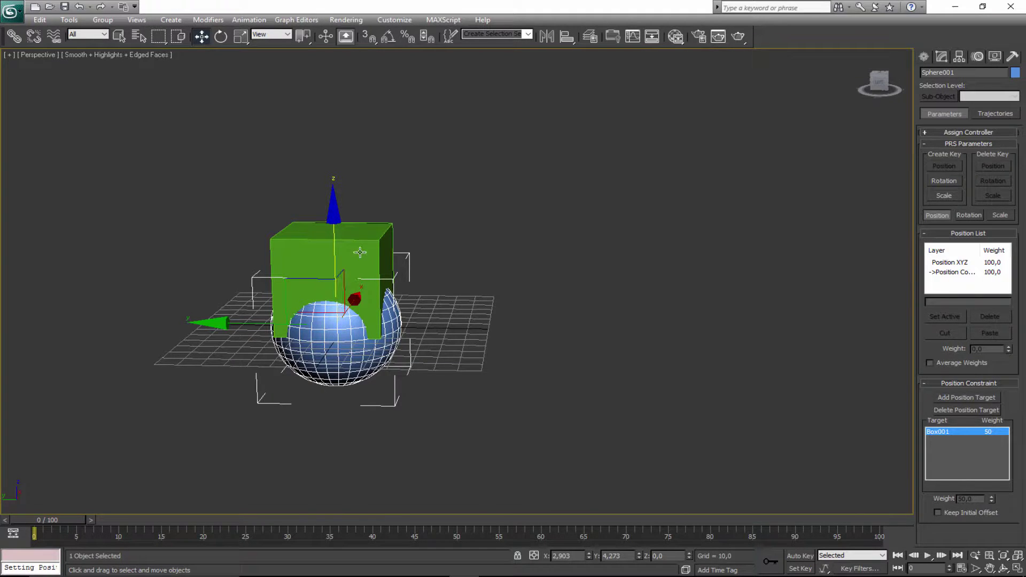
pyautogui.click(339, 295)
pyautogui.moveTo(307, 278); pyautogui.dragTo(335, 212)
pyautogui.rightClick(336, 212)
pyautogui.moveTo(309, 280); pyautogui.dragTo(229, 271)
pyautogui.rightClick(321, 266)
# Rotate the box and then the sphere to test the constraint, undoing each rotation
pyautogui.press('e')
pyautogui.moveTo(433, 267); pyautogui.dragTo(379, 260)
pyautogui.rightClick(379, 260)
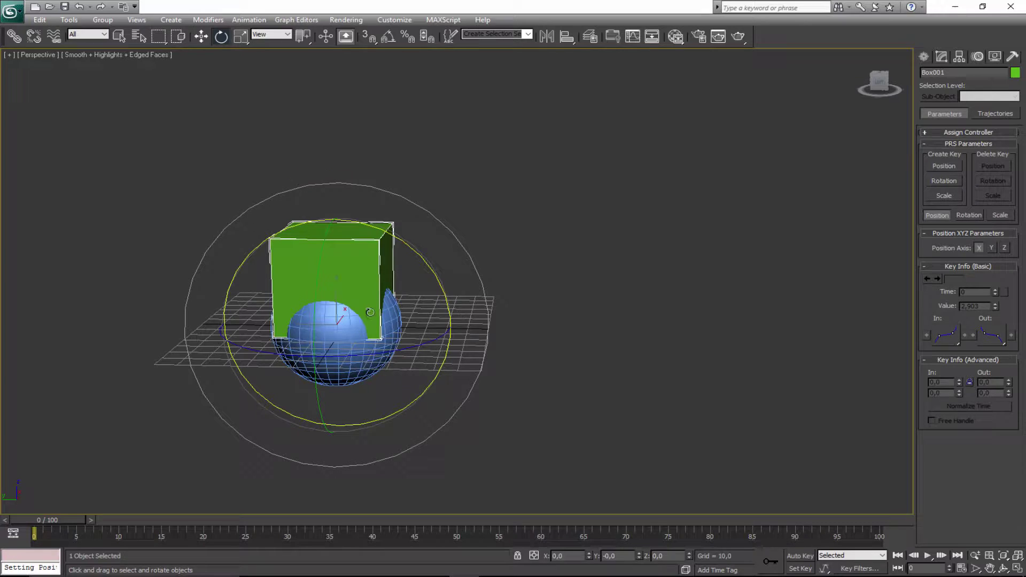
pyautogui.click(350, 329)
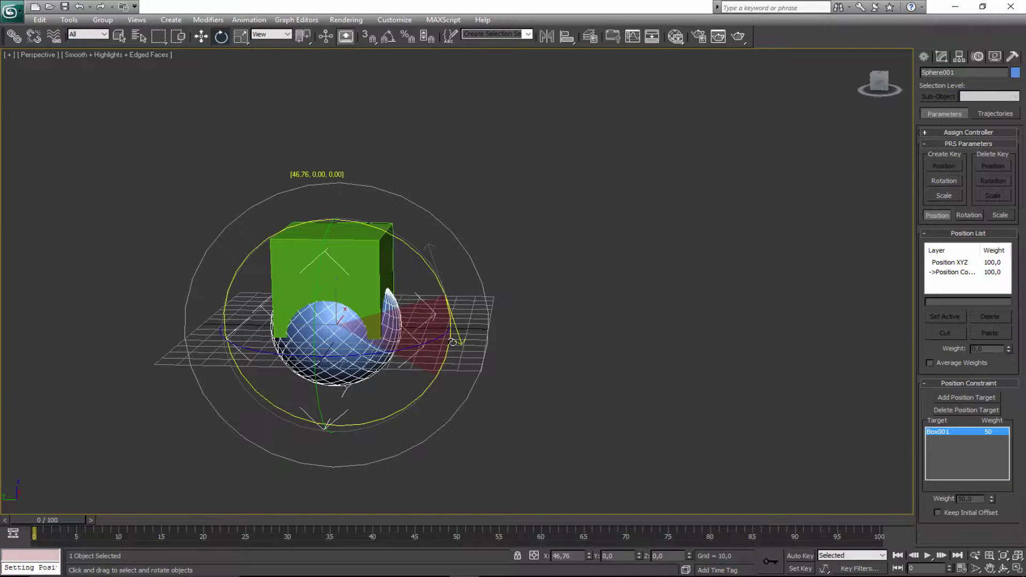
pyautogui.click(403, 271)
pyautogui.moveTo(405, 271); pyautogui.dragTo(428, 392)
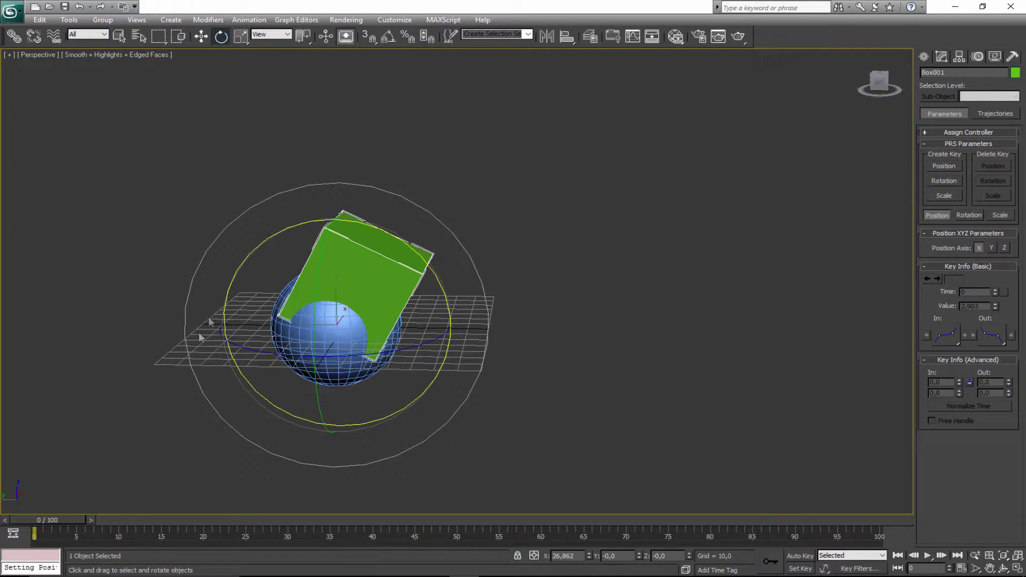
pyautogui.hotkey('ctrl', 'z')
pyautogui.click(353, 344)
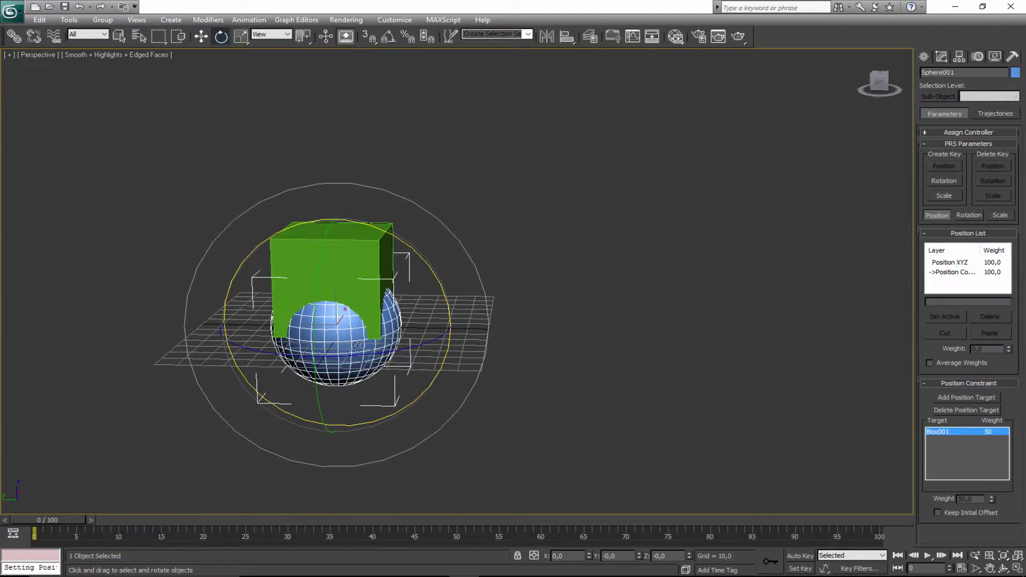
pyautogui.moveTo(446, 305); pyautogui.dragTo(416, 312)
pyautogui.hotkey('ctrl', 'z')
pyautogui.hotkey('ctrl', 'z')
# Move Box001 to watch the centred sphere follow it
pyautogui.press('w')
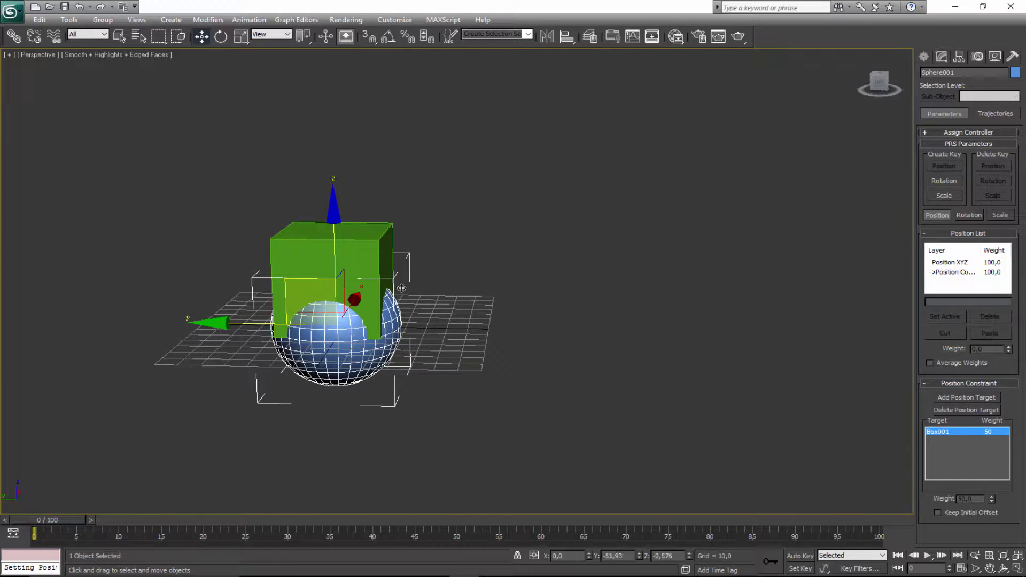
pyautogui.click(373, 281)
pyautogui.moveTo(309, 277); pyautogui.dragTo(366, 305)
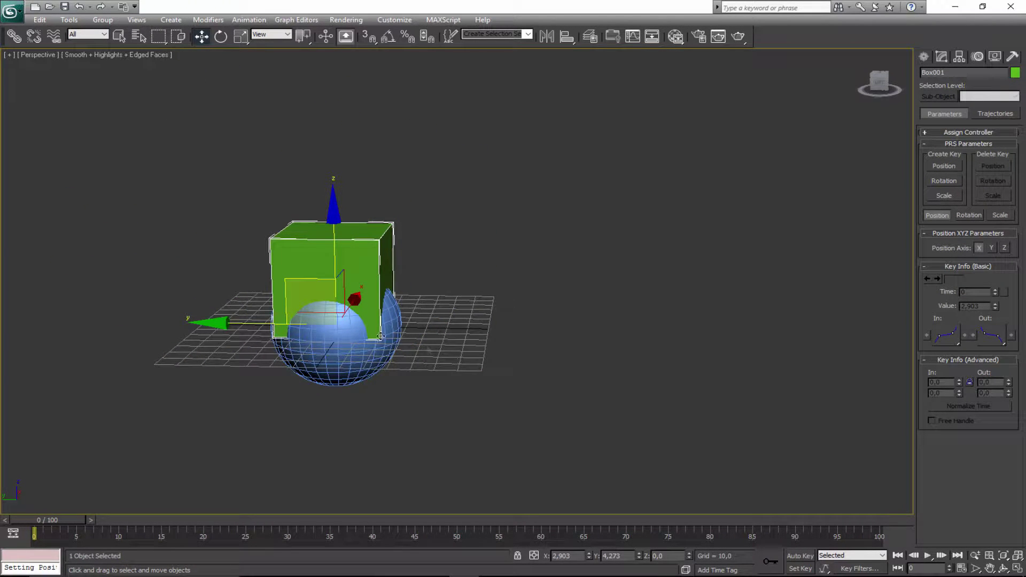
pyautogui.click(326, 350)
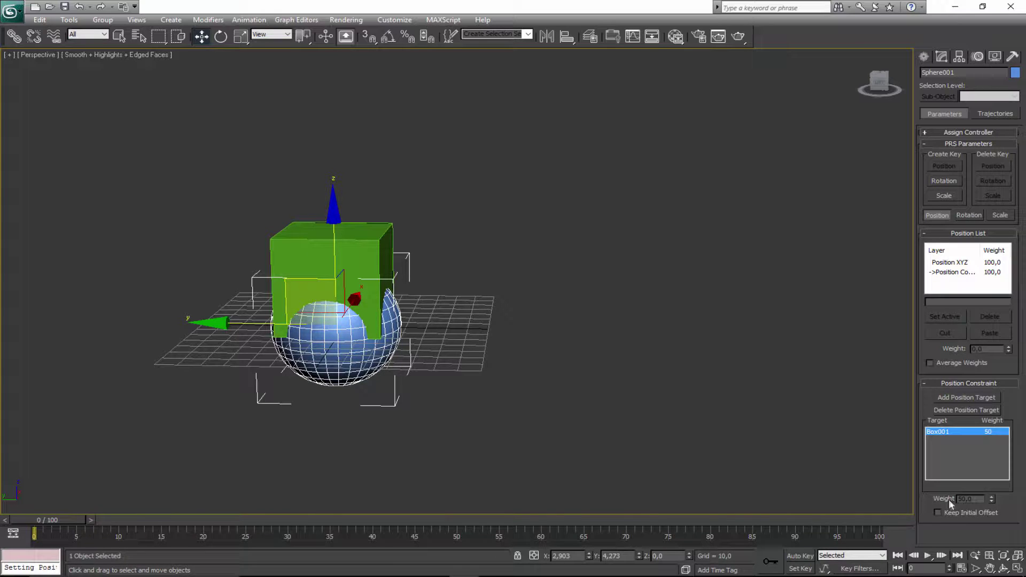
# Turn on Keep Initial Offset and move Box001 to test it, undoing the move
pyautogui.click(975, 511)
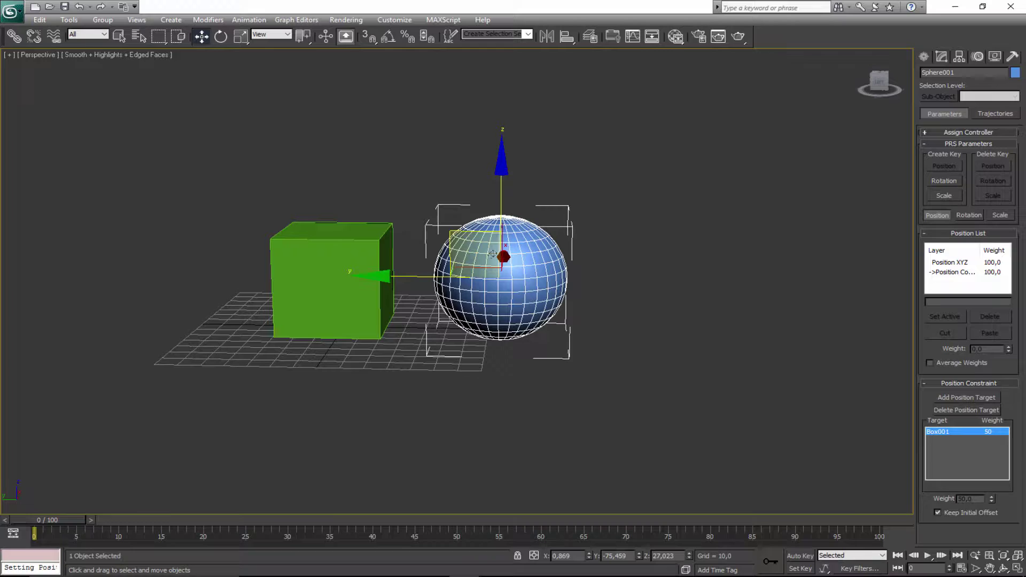
pyautogui.click(306, 316)
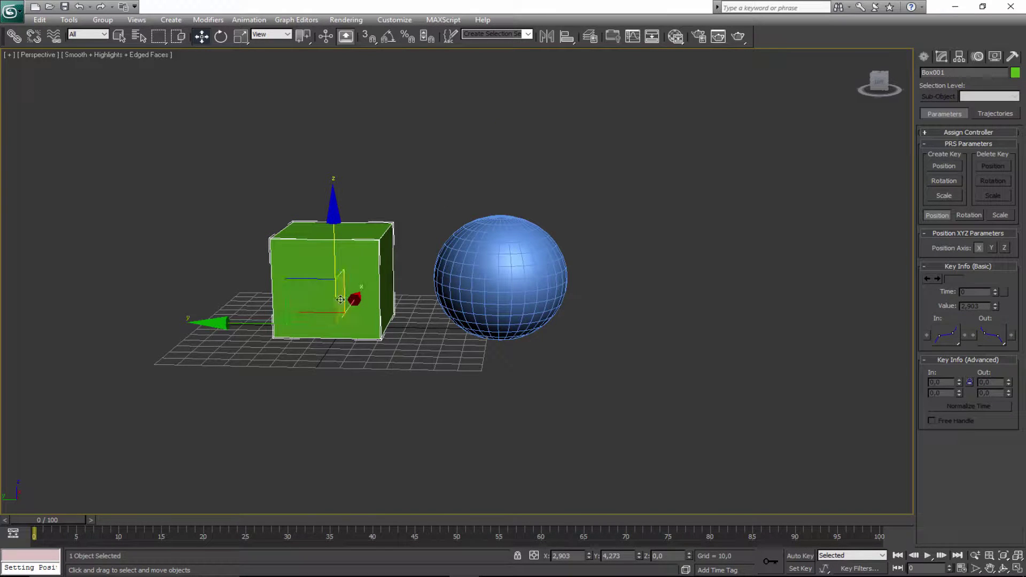
pyautogui.click(335, 331)
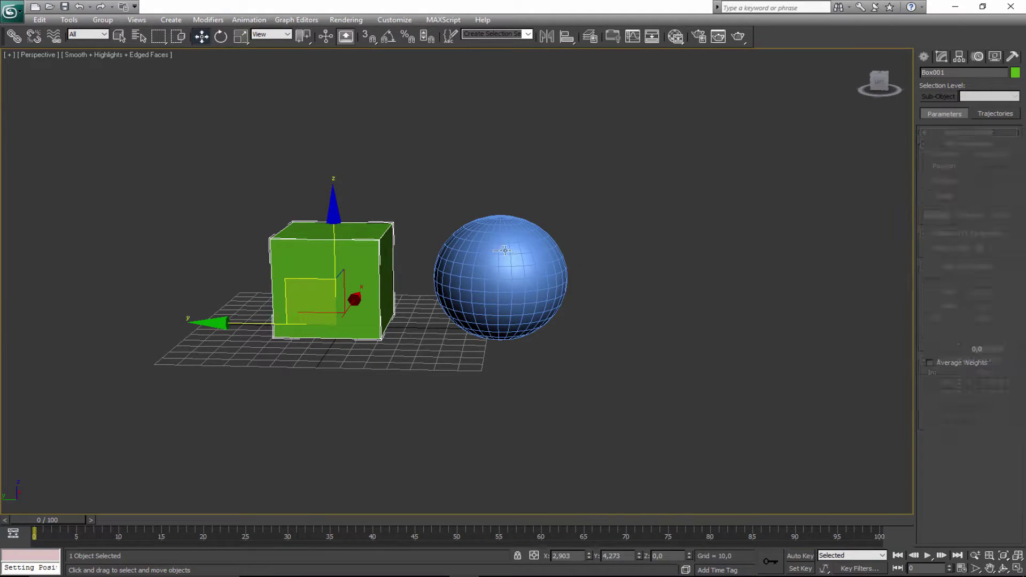
pyautogui.click(342, 315)
pyautogui.press('e')
pyautogui.press('w')
pyautogui.moveTo(319, 292); pyautogui.dragTo(381, 308)
pyautogui.hotkey('ctrl', 'z')
# Rotate Box001 (undone), move it, then rotate Sphere001 to check the offset behaviour
pyautogui.press('e')
pyautogui.moveTo(431, 284); pyautogui.dragTo(419, 314)
pyautogui.hotkey('ctrl', 'z')
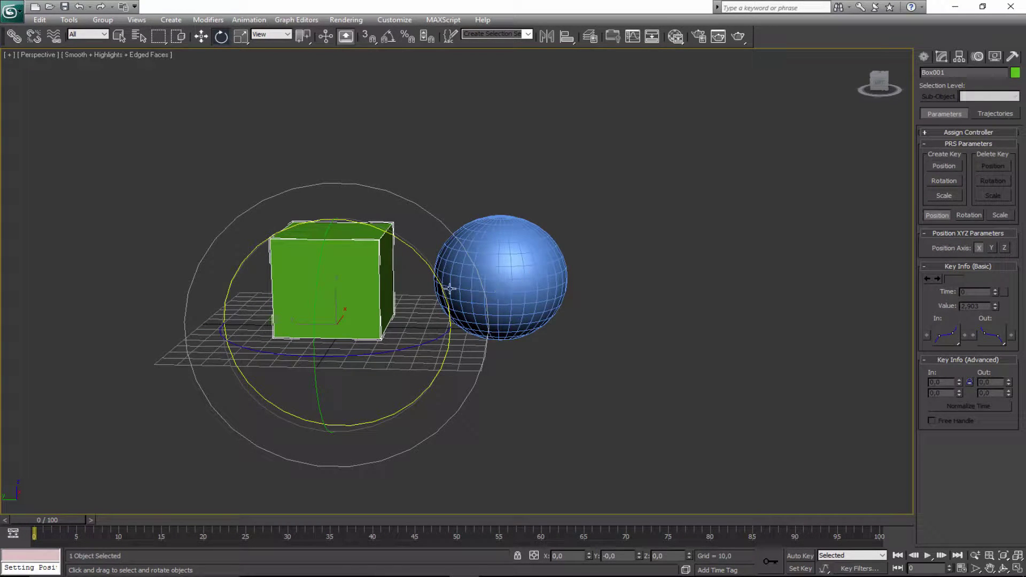
pyautogui.press('w')
pyautogui.moveTo(332, 270)
pyautogui.mouseDown()
pyautogui.moveTo(212, 189)
pyautogui.moveTo(443, 232)
pyautogui.moveTo(353, 235)
pyautogui.moveTo(316, 275)
pyautogui.mouseUp()
pyautogui.click(545, 294)
pyautogui.press('e')
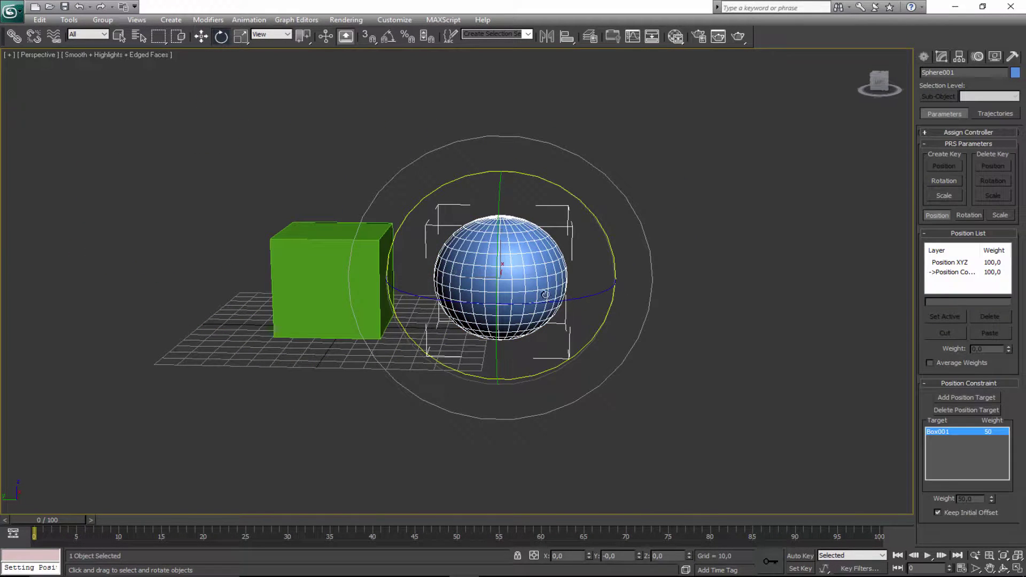
pyautogui.moveTo(600, 251); pyautogui.dragTo(521, 266)
# Cancel the sphere's rotation and delete the Position Constraint layer from its Position List
pyautogui.rightClick(522, 266)
pyautogui.press('w')
pyautogui.press('q')
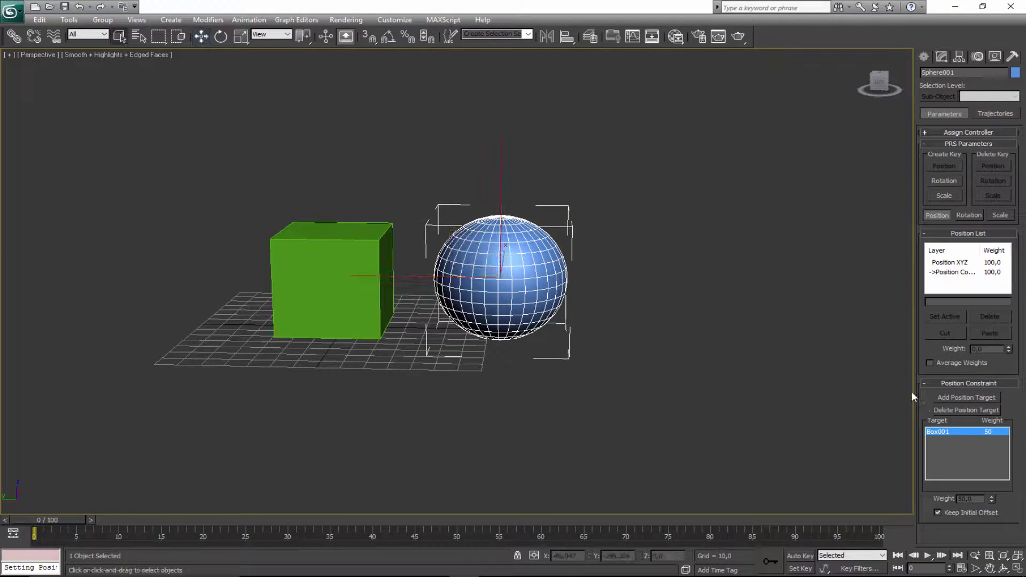
pyautogui.click(959, 272)
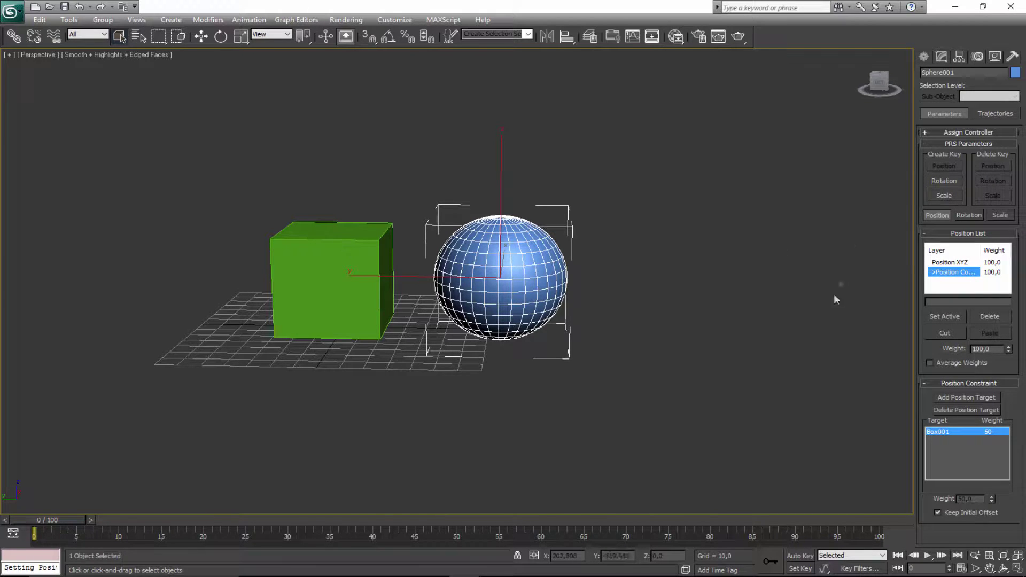
pyautogui.click(832, 299)
pyautogui.click(378, 289)
pyautogui.click(508, 285)
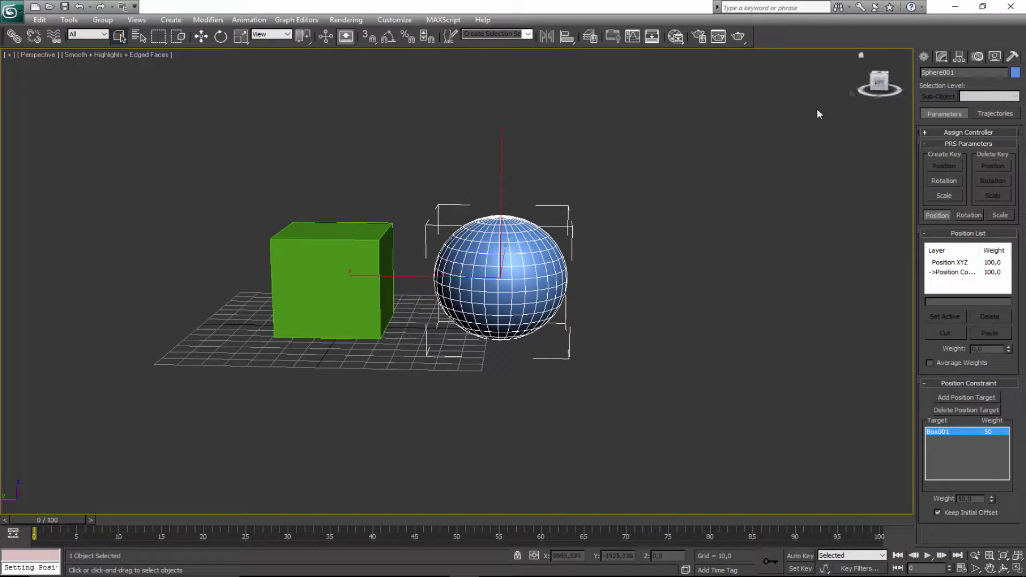
pyautogui.click(354, 270)
pyautogui.click(472, 262)
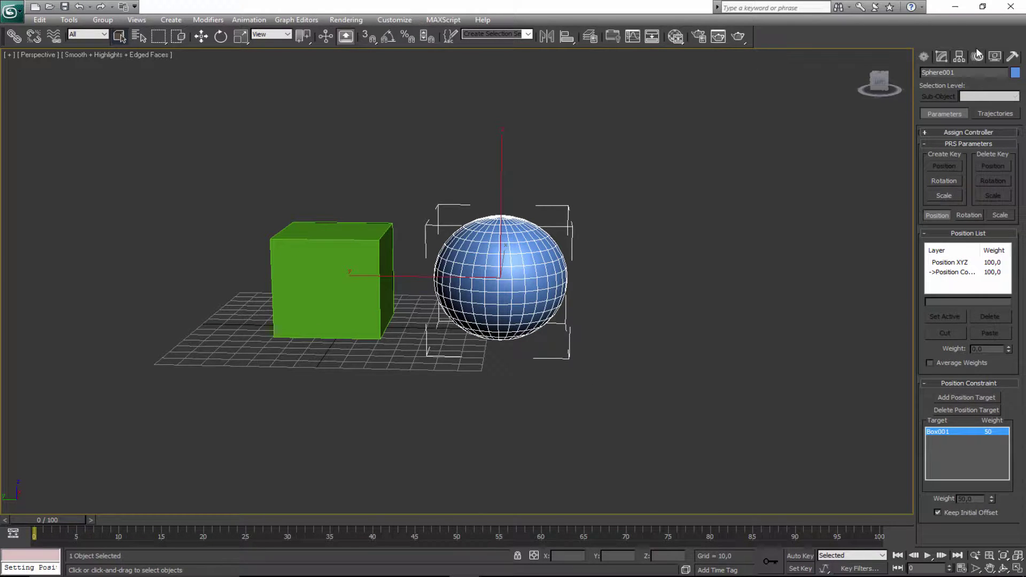
pyautogui.click(940, 263)
pyautogui.click(950, 273)
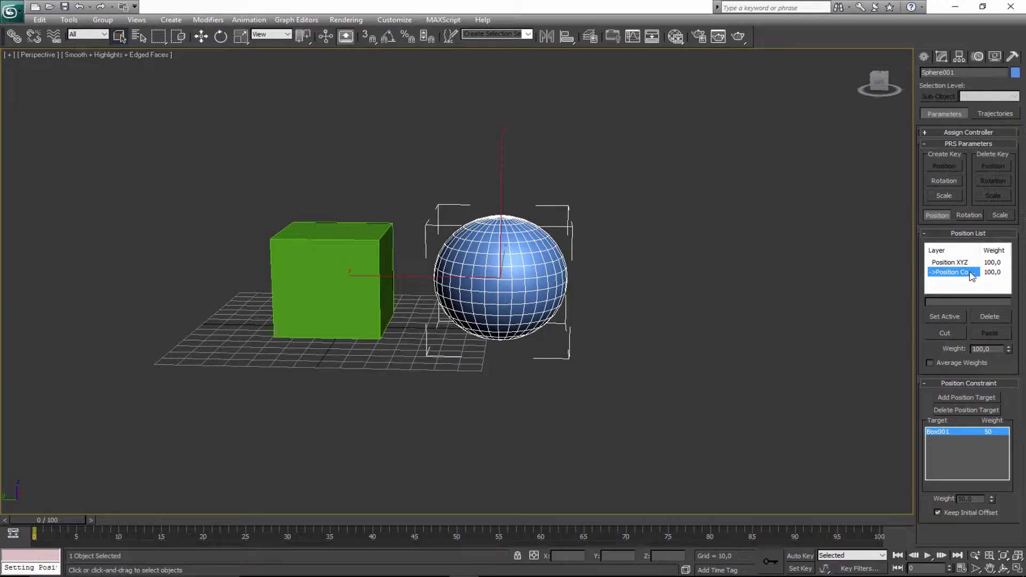
pyautogui.click(988, 314)
# Move the box and then the sphere to confirm the sphere now moves independently
pyautogui.click(364, 241)
pyautogui.press('w')
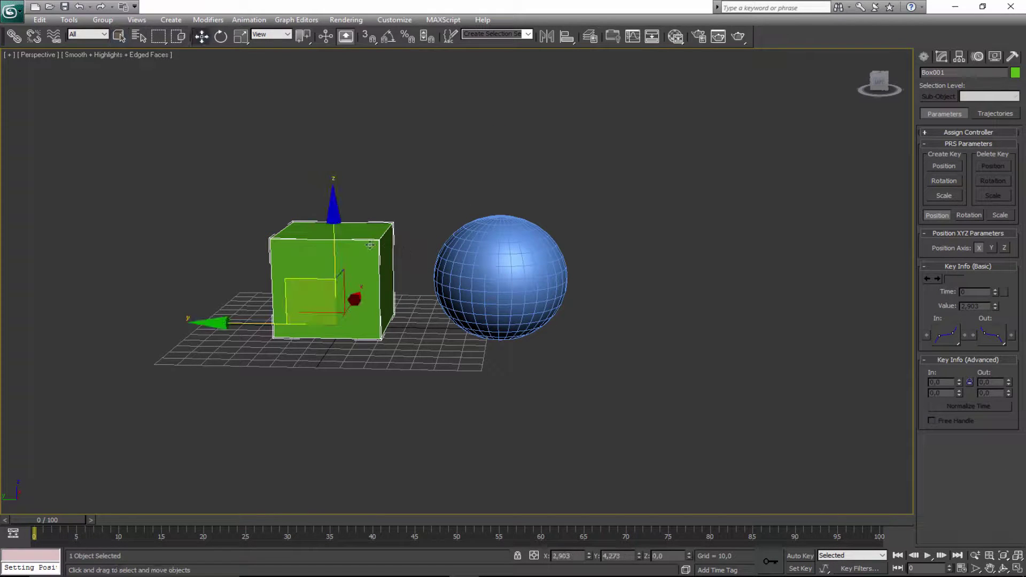
pyautogui.moveTo(321, 300); pyautogui.dragTo(338, 239)
pyautogui.rightClick(338, 239)
pyautogui.click(503, 295)
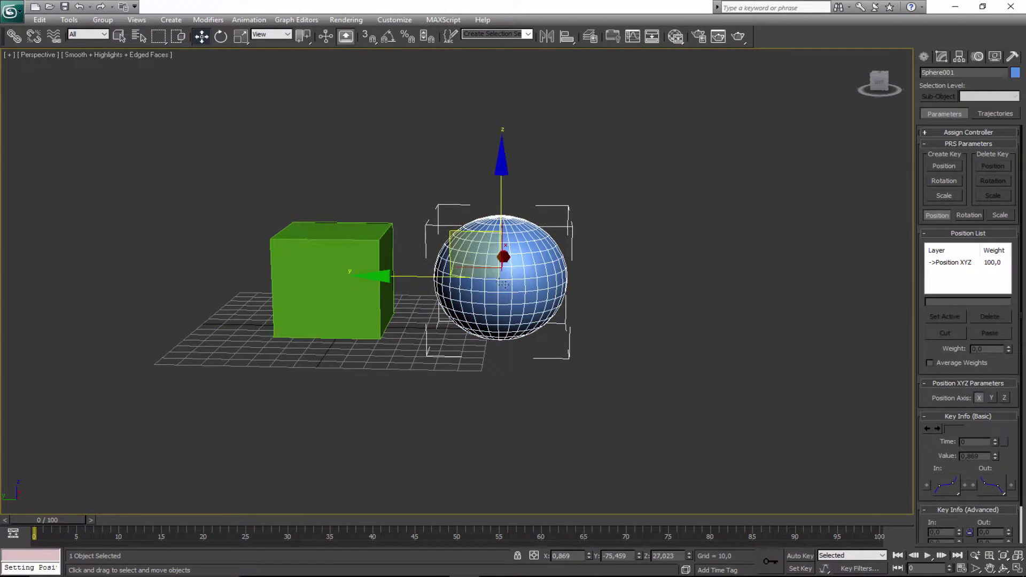
pyautogui.moveTo(465, 258); pyautogui.dragTo(487, 258)
pyautogui.click(590, 363)
pyautogui.click(548, 283)
pyautogui.moveTo(447, 197); pyautogui.dragTo(450, 258, button='middle')
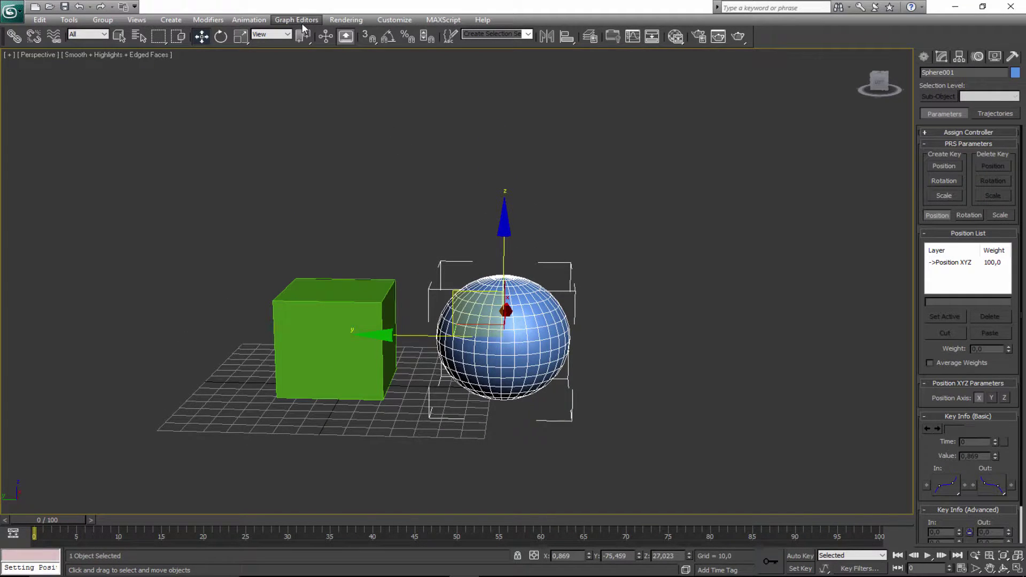
# Add an Orientation Constraint to Sphere001 with Box001 as its target
pyautogui.click(249, 20)
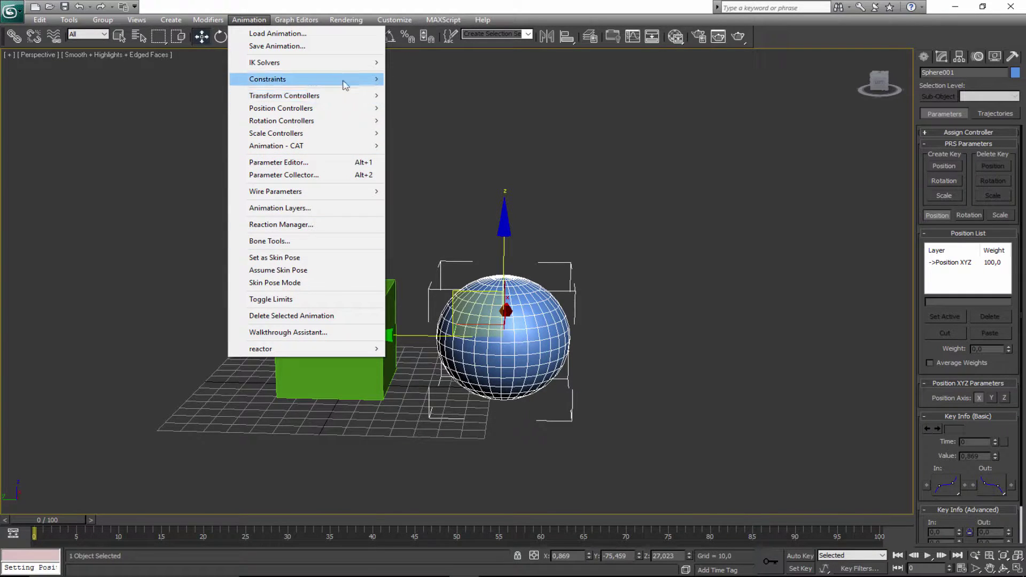
pyautogui.moveTo(342, 80)
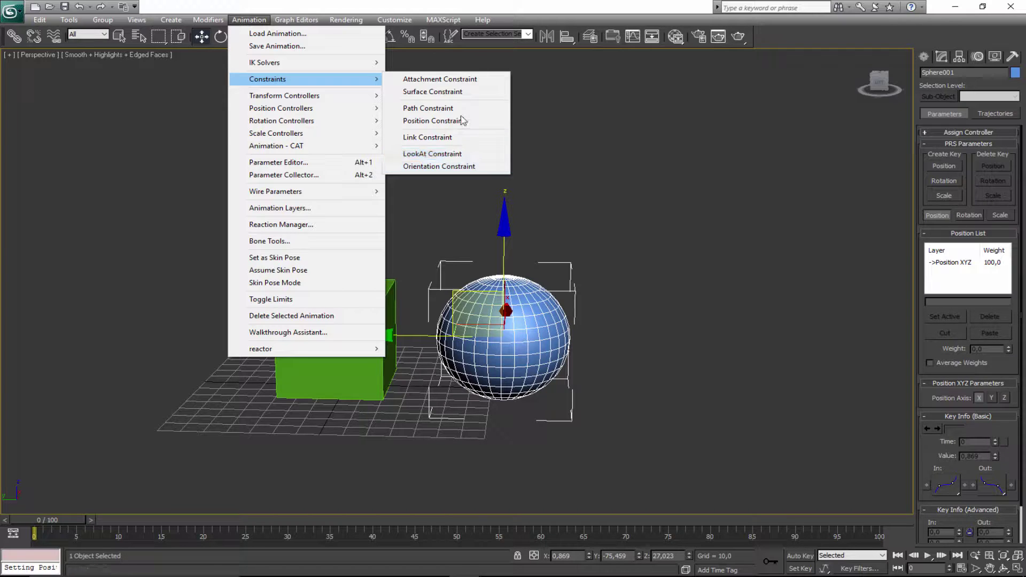
pyautogui.click(451, 167)
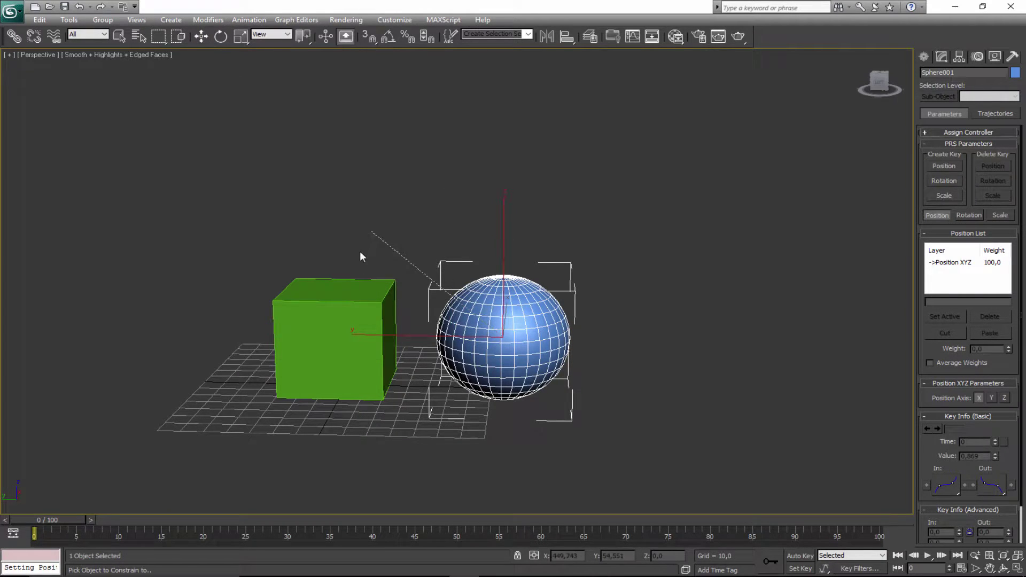
pyautogui.click(346, 302)
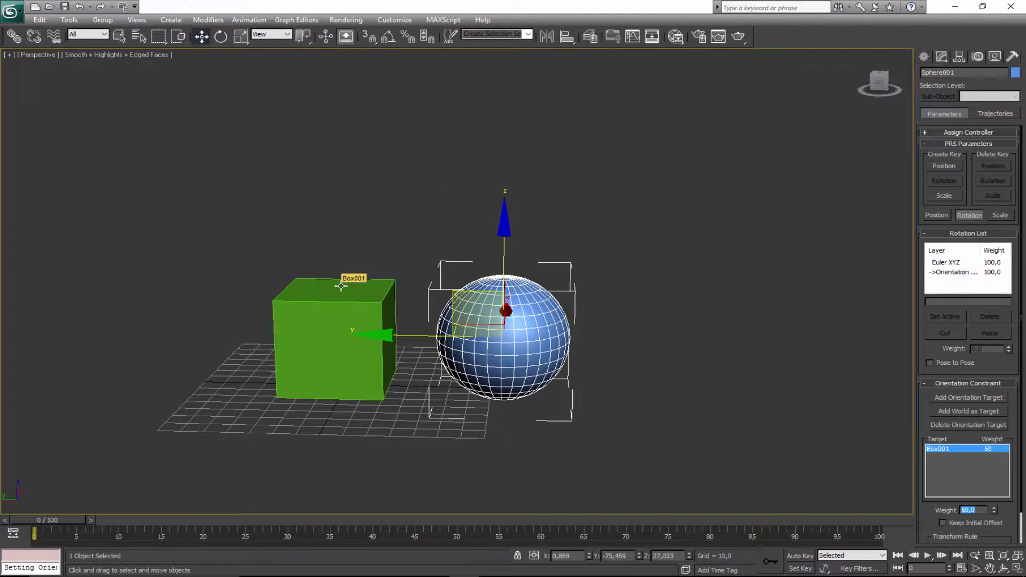
# Move and rotate Box001 to test the orientation constraint, undoing each change
pyautogui.click(363, 351)
pyautogui.moveTo(319, 336); pyautogui.dragTo(301, 264)
pyautogui.hotkey('ctrl', 'z')
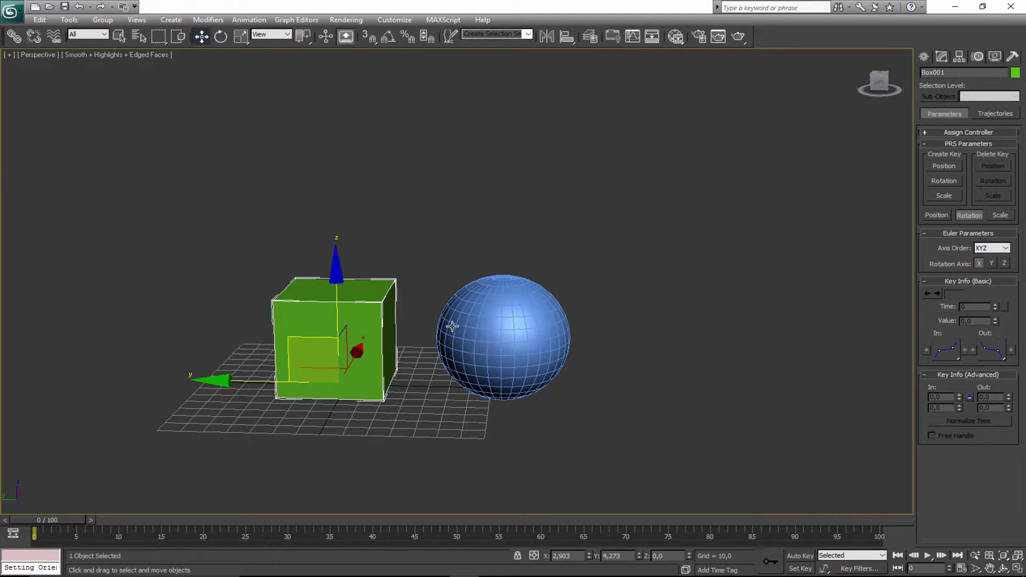
pyautogui.press('e')
pyautogui.moveTo(446, 323); pyautogui.dragTo(507, 375)
pyautogui.moveTo(505, 374); pyautogui.dragTo(464, 420)
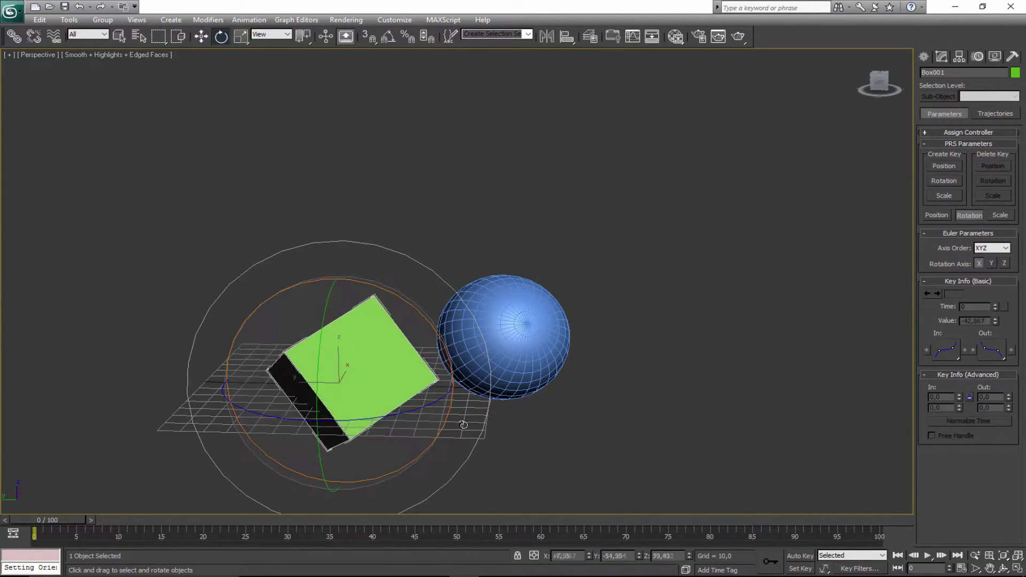
pyautogui.hotkey('ctrl', 'z')
pyautogui.hotkey('ctrl', 'z')
pyautogui.hotkey('ctrl', 'z')
pyautogui.press('w')
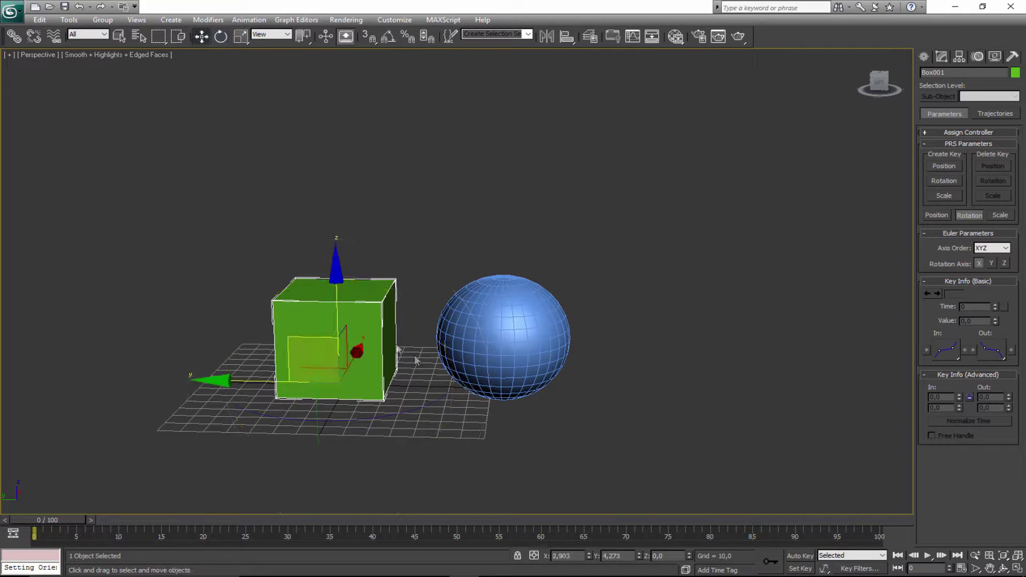
pyautogui.moveTo(325, 338); pyautogui.dragTo(339, 263)
pyautogui.rightClick(339, 263)
# Try rotating and moving the constrained sphere, undoing the move
pyautogui.press('e')
pyautogui.click(472, 295)
pyautogui.moveTo(431, 258); pyautogui.dragTo(609, 407)
pyautogui.press('w')
pyautogui.moveTo(474, 269); pyautogui.dragTo(610, 227)
pyautogui.hotkey('ctrl', 'z')
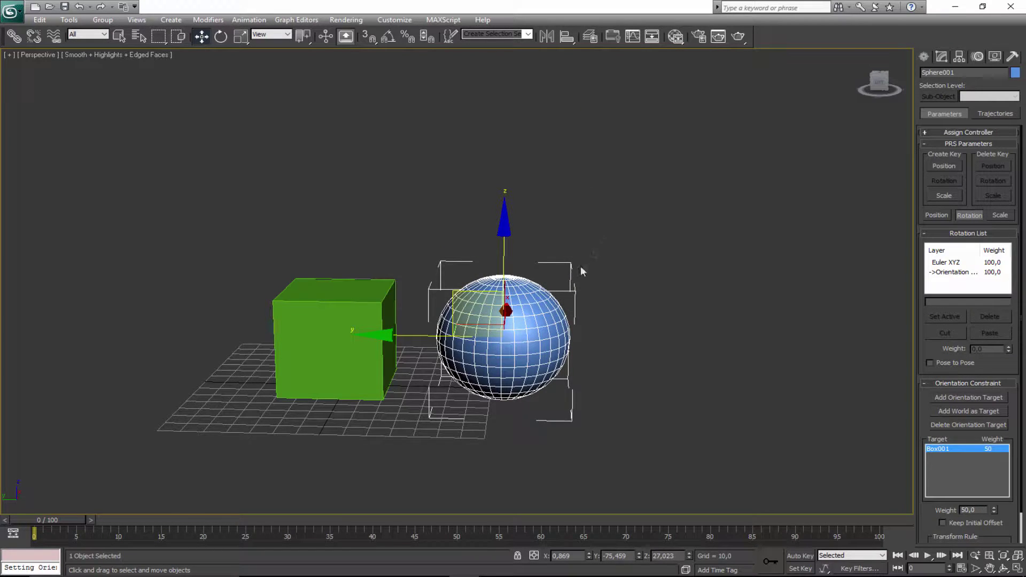
# Rotate Box001 about its X and Z axes to test the sphere, undoing each rotation
pyautogui.click(351, 325)
pyautogui.click(513, 312)
pyautogui.press('e')
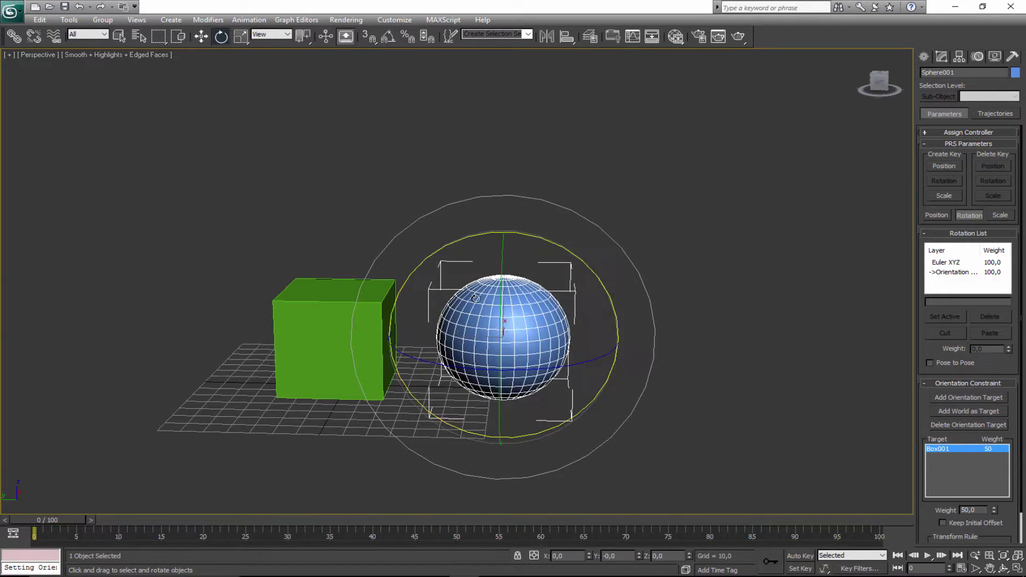
pyautogui.click(351, 304)
pyautogui.moveTo(396, 294)
pyautogui.mouseDown()
pyautogui.moveTo(477, 352)
pyautogui.moveTo(394, 299)
pyautogui.mouseUp()
pyautogui.hotkey('ctrl', 'z')
pyautogui.moveTo(415, 410); pyautogui.dragTo(459, 401)
pyautogui.hotkey('ctrl', 'z')
pyautogui.press('q')
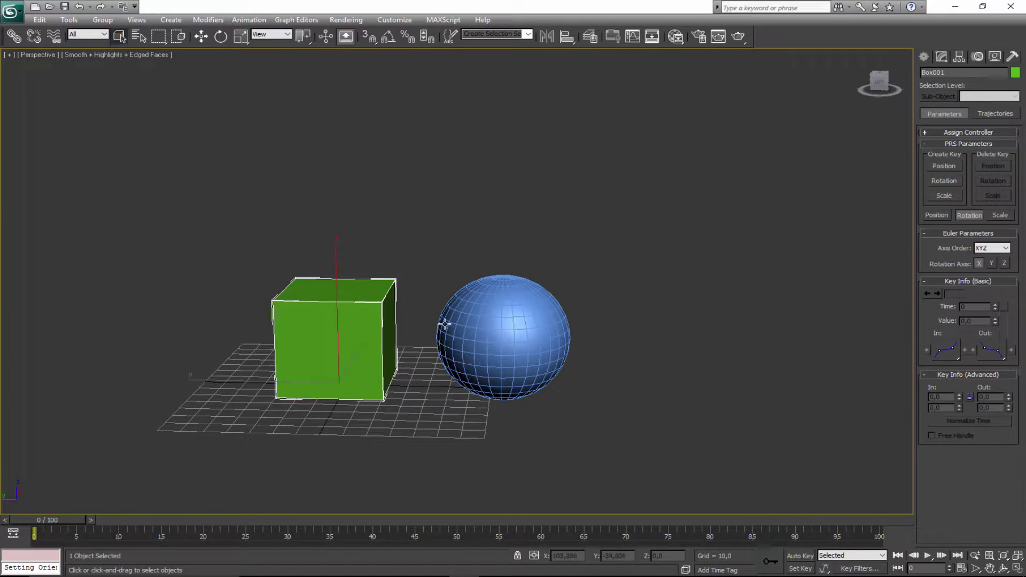
# Delete the Orientation Constraint from Sphere001's Rotation List, leaving only Euler XYZ
pyautogui.click(395, 348)
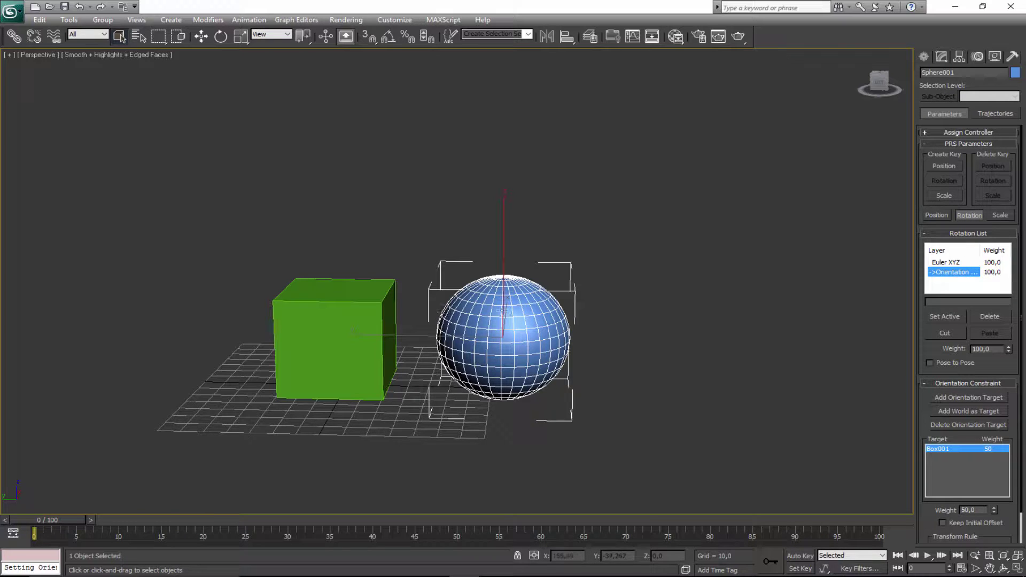
pyautogui.click(988, 317)
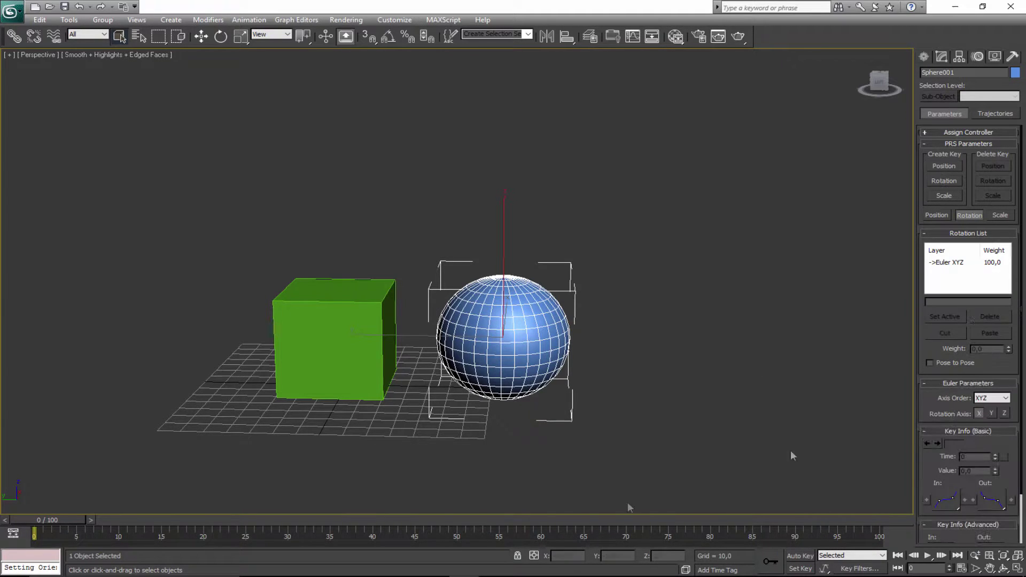
pyautogui.scroll(-2, 396, 288)
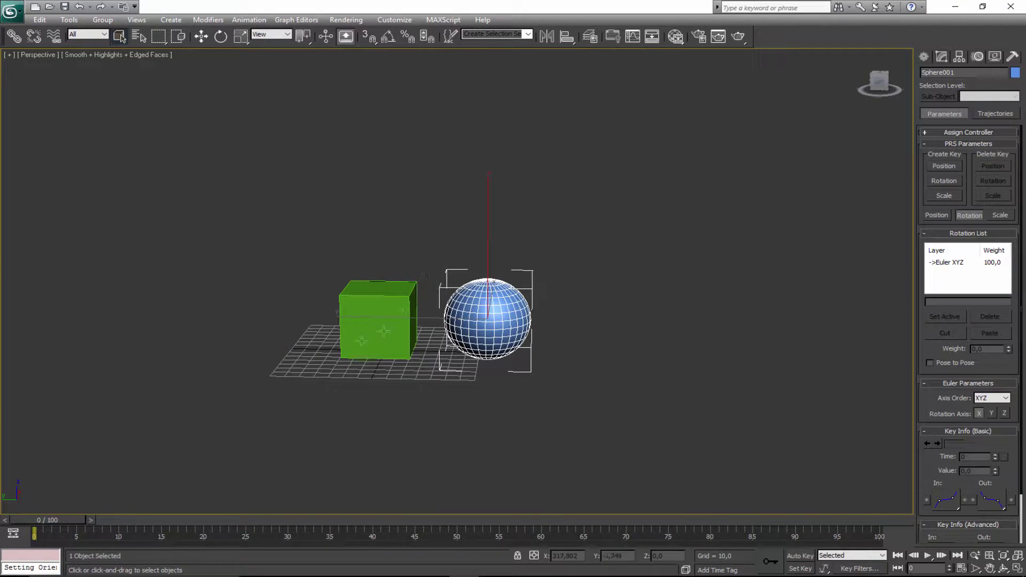
# Apply a Link Constraint to the sphere with the green Box001 as its target from frame 0
pyautogui.press('q')
pyautogui.click(249, 19)
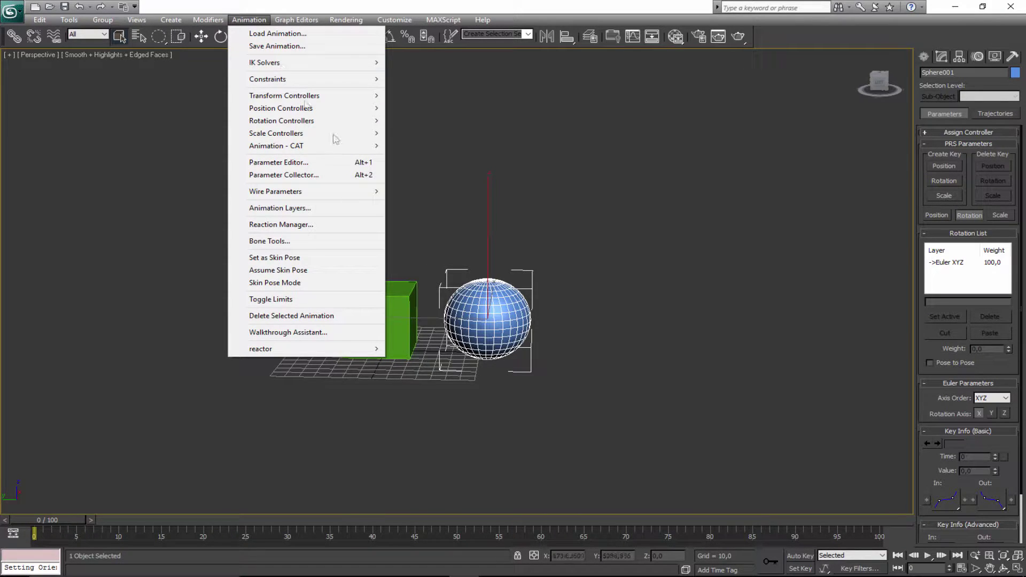
pyautogui.moveTo(338, 79)
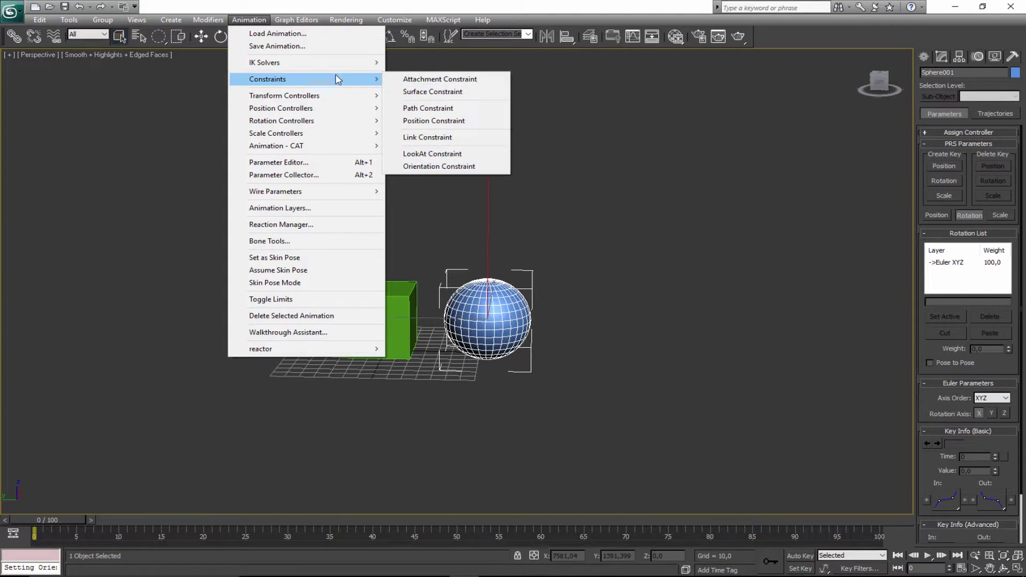
pyautogui.click(438, 140)
pyautogui.click(374, 318)
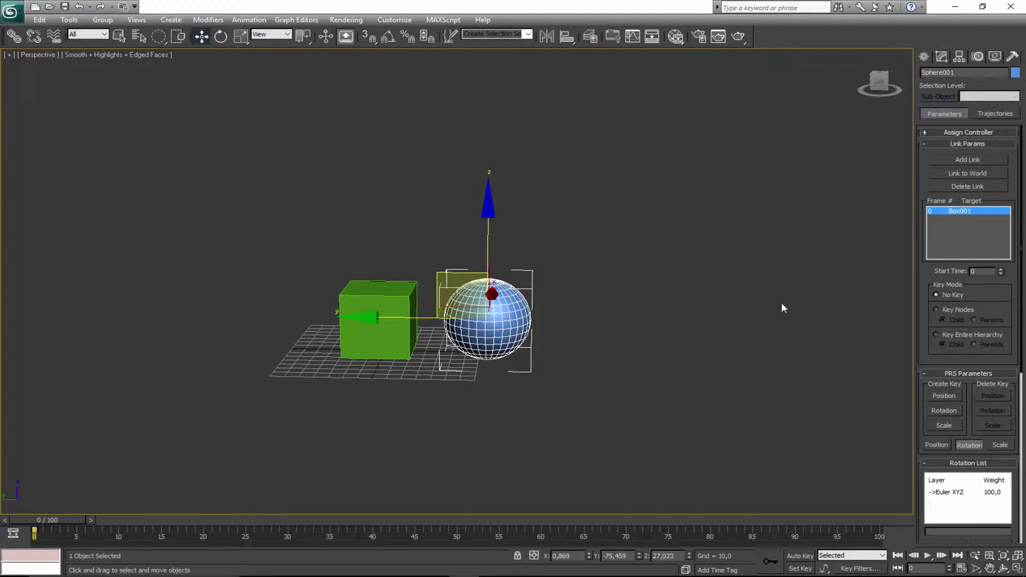
pyautogui.scroll(5, 537, 295)
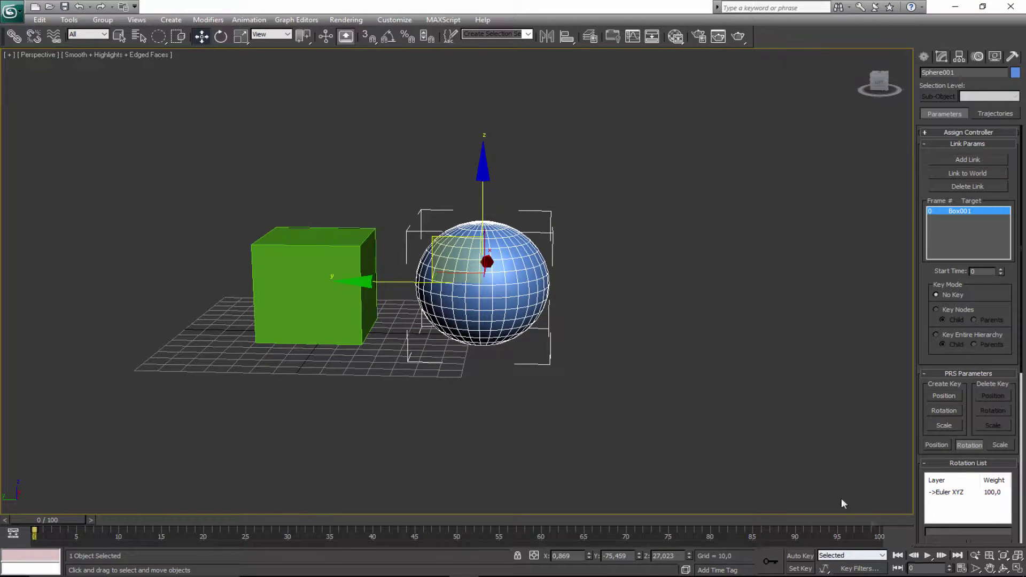
pyautogui.scroll(3, 694, 410)
pyautogui.scroll(-4, 634, 354)
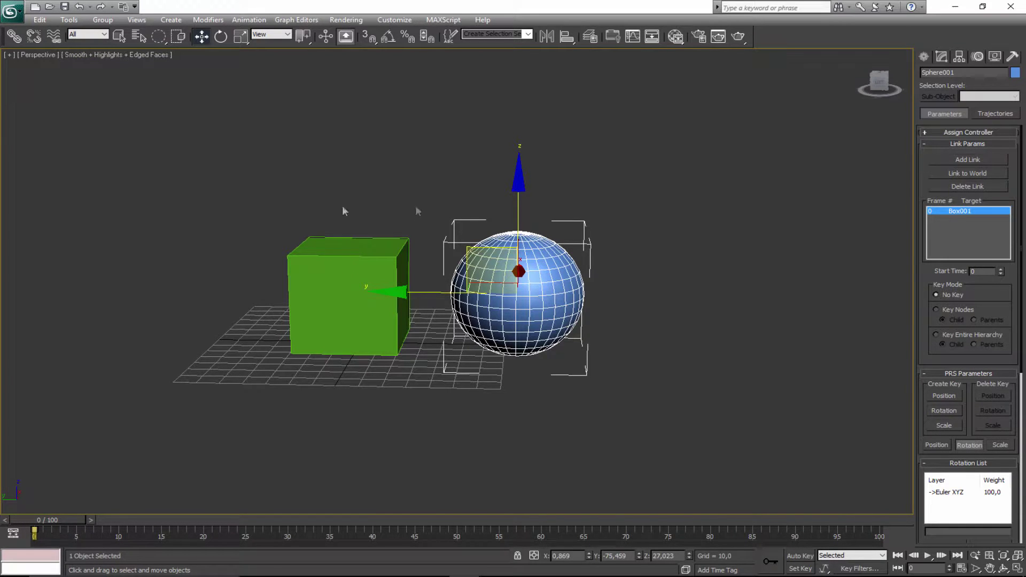
pyautogui.click(349, 265)
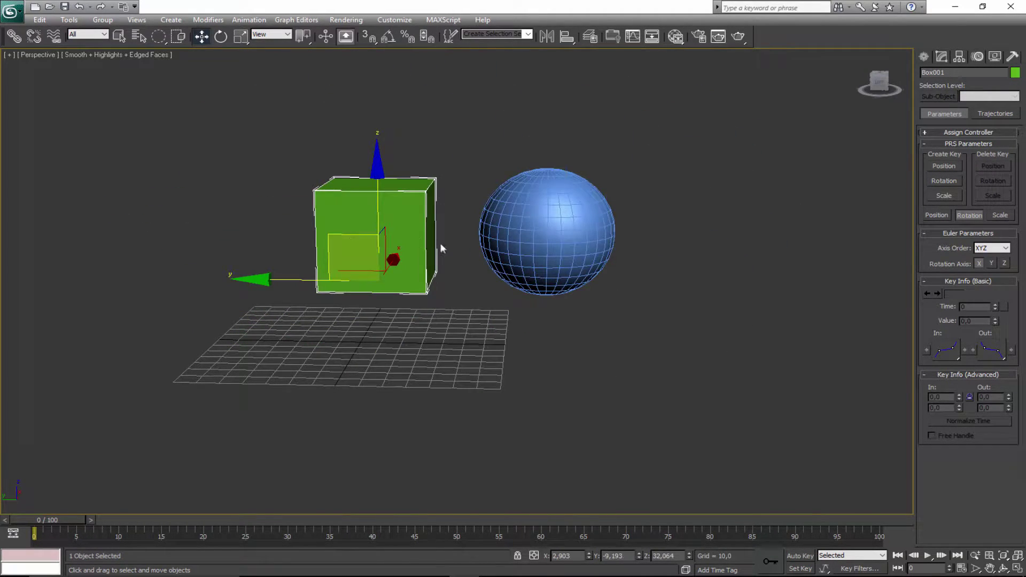
# Move the time slider to frame 40, pan the view and reselect the sphere
pyautogui.press('e')
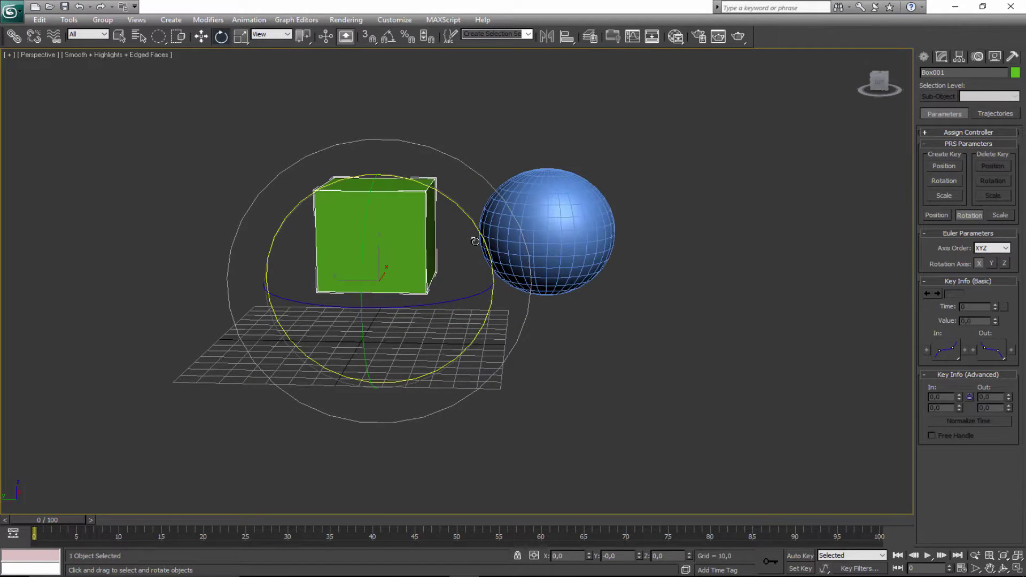
pyautogui.press('r')
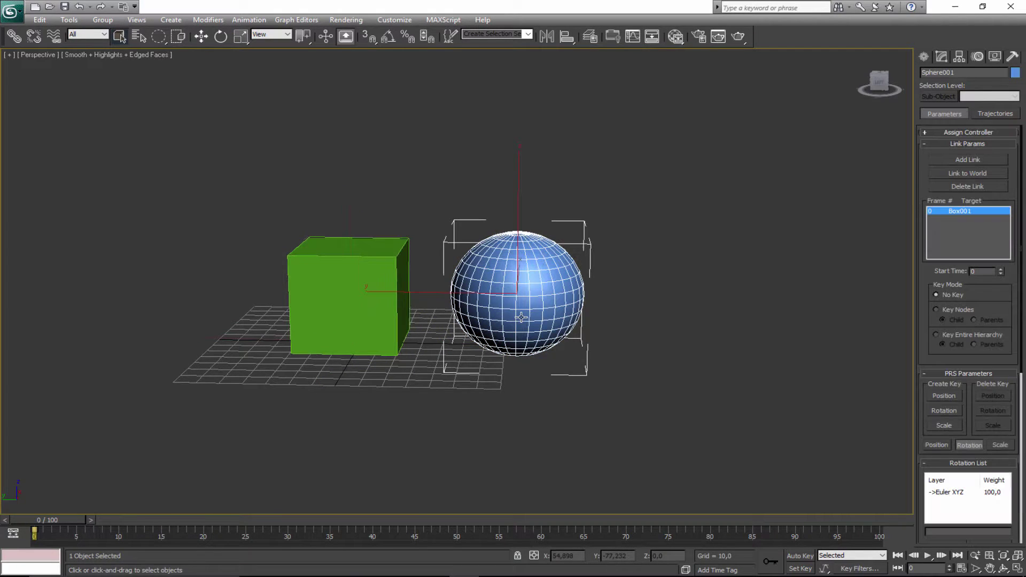
pyautogui.moveTo(42, 520); pyautogui.dragTo(377, 519)
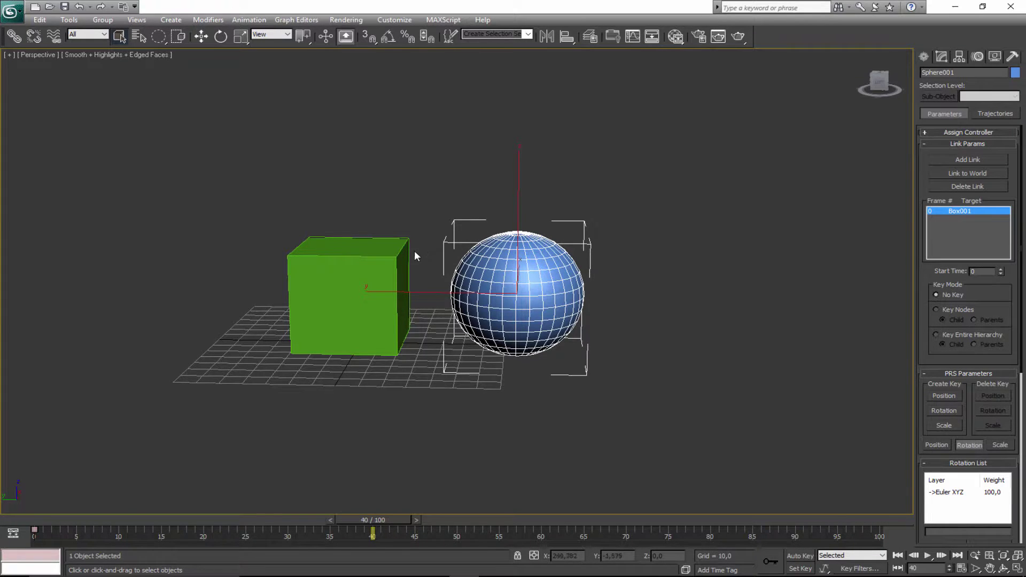
pyautogui.moveTo(416, 256); pyautogui.dragTo(442, 292, button='middle')
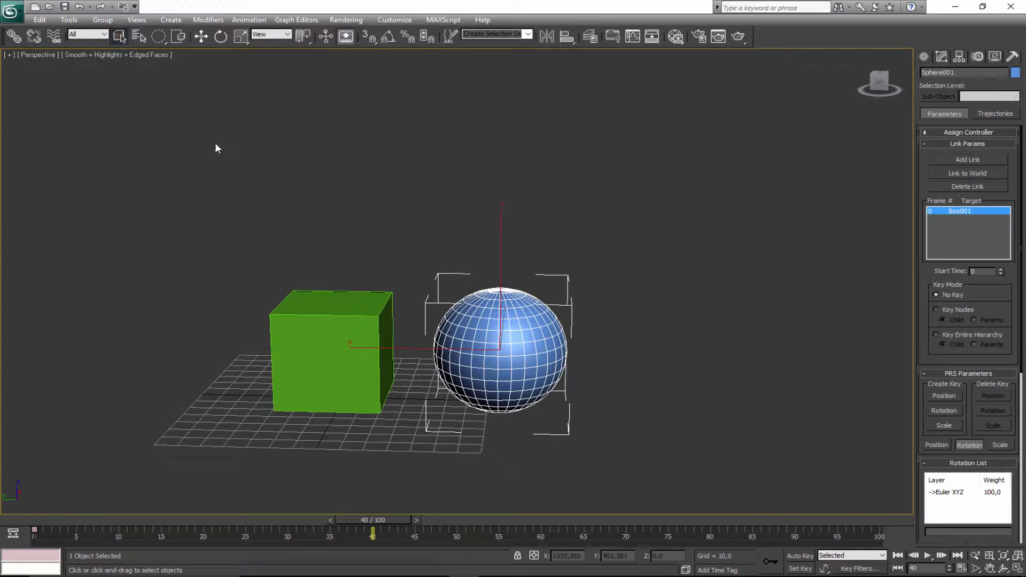
pyautogui.click(32, 37)
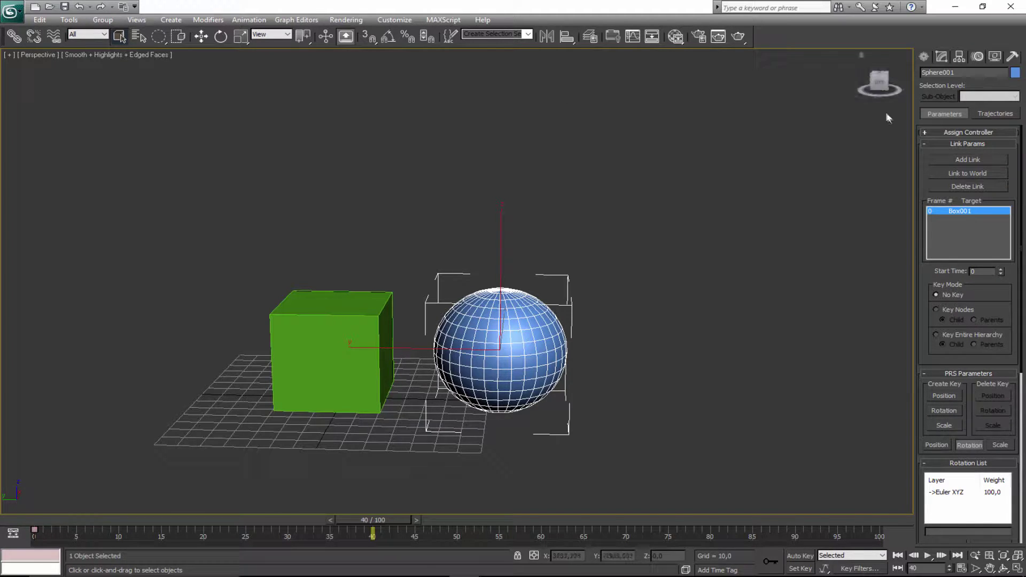
pyautogui.click(960, 160)
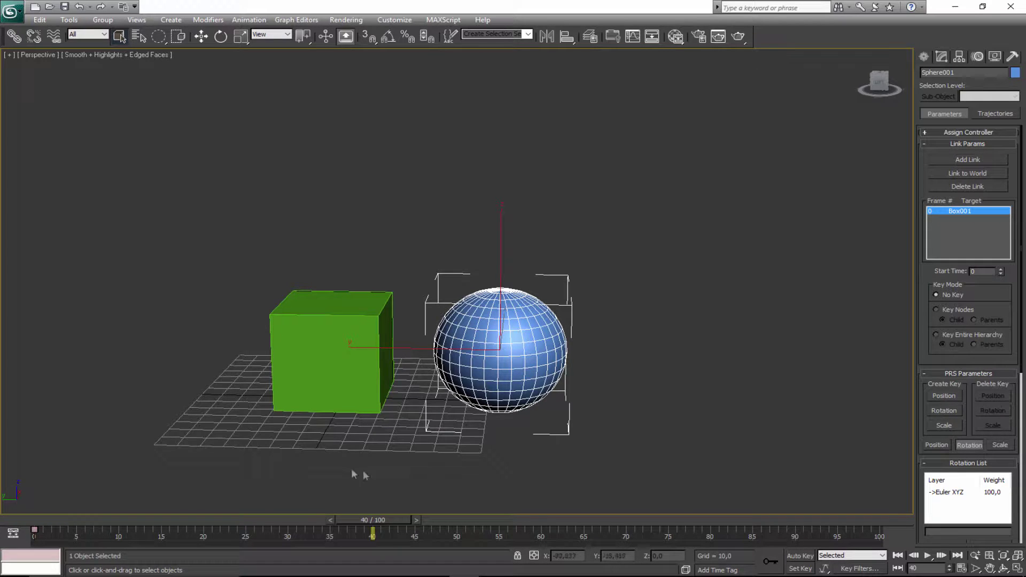
# Turn on Auto Key and set a rotation key for the box at frame 0
pyautogui.click(799, 555)
pyautogui.click(319, 338)
pyautogui.moveTo(373, 519); pyautogui.dragTo(59, 520)
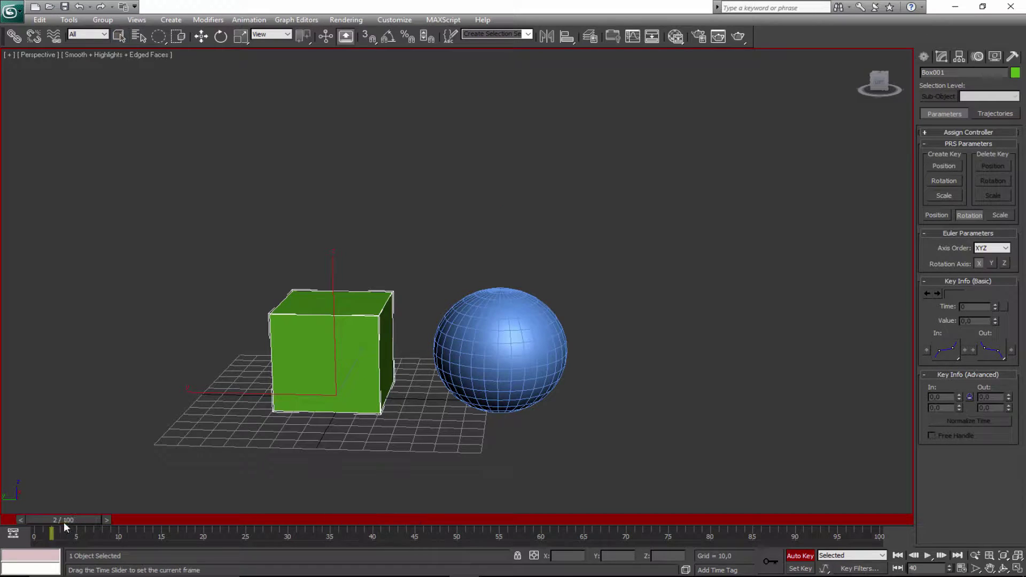
pyautogui.click(768, 562)
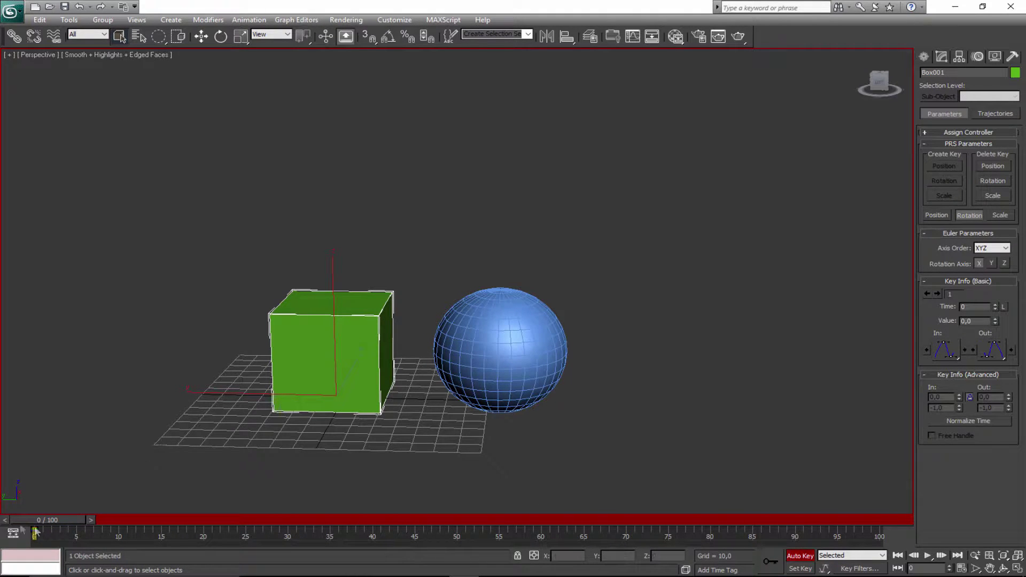
# Tilt the box about -59° with its key at frame 40, and copy the frame-0 key to frame 80
pyautogui.click(380, 522)
pyautogui.press('e')
pyautogui.moveTo(417, 333); pyautogui.dragTo(370, 329)
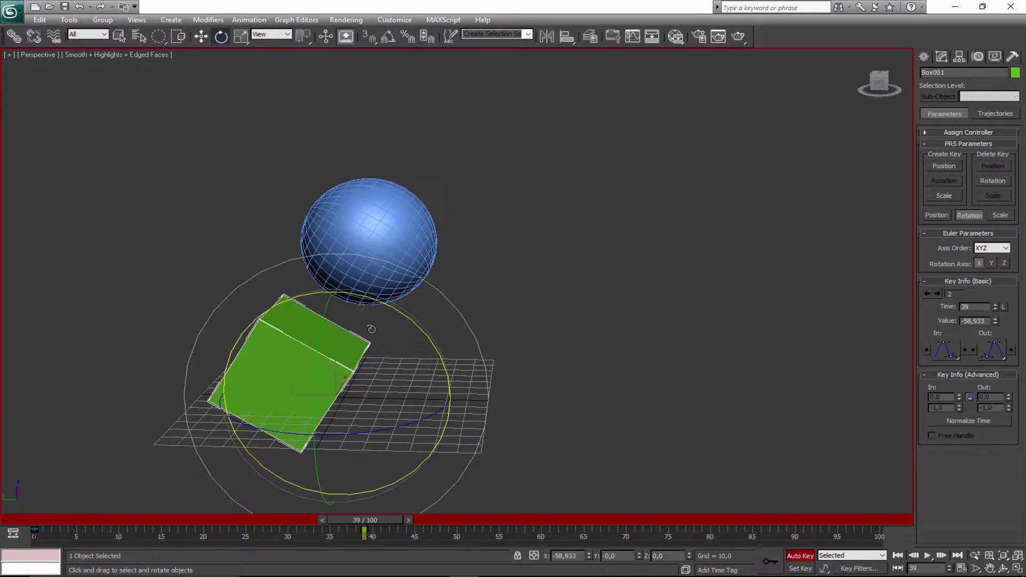
pyautogui.click(368, 521)
pyautogui.moveTo(365, 532); pyautogui.dragTo(683, 570)
pyautogui.press('e')
pyautogui.keyDown('shift'); pyautogui.moveTo(35, 530); pyautogui.dragTo(710, 569); pyautogui.keyUp('shift')
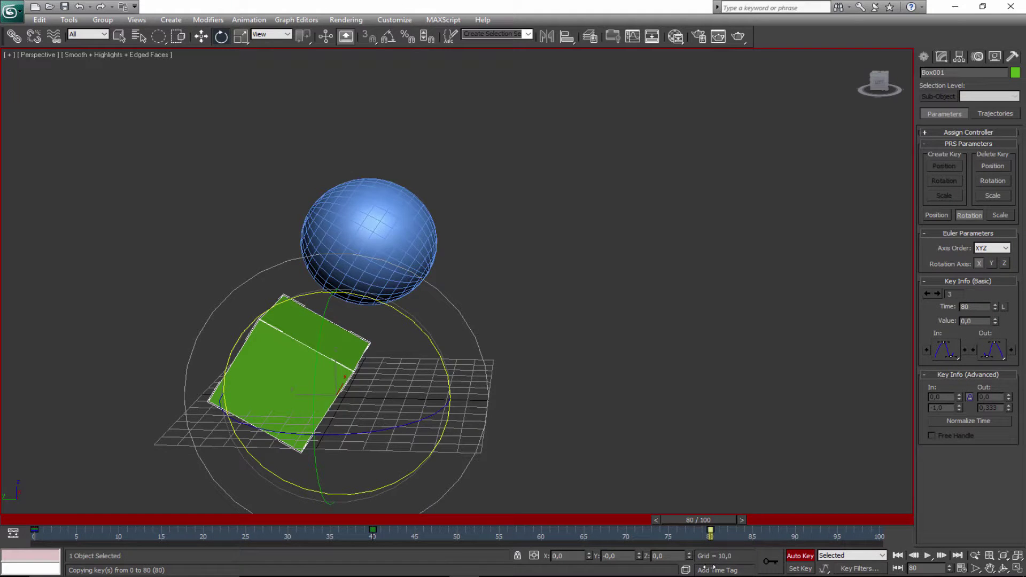
# Play back and review the box's tilt-and-return animation, then select the sphere
pyautogui.moveTo(711, 530); pyautogui.dragTo(447, 511)
pyautogui.press('Home')
pyautogui.press('e')
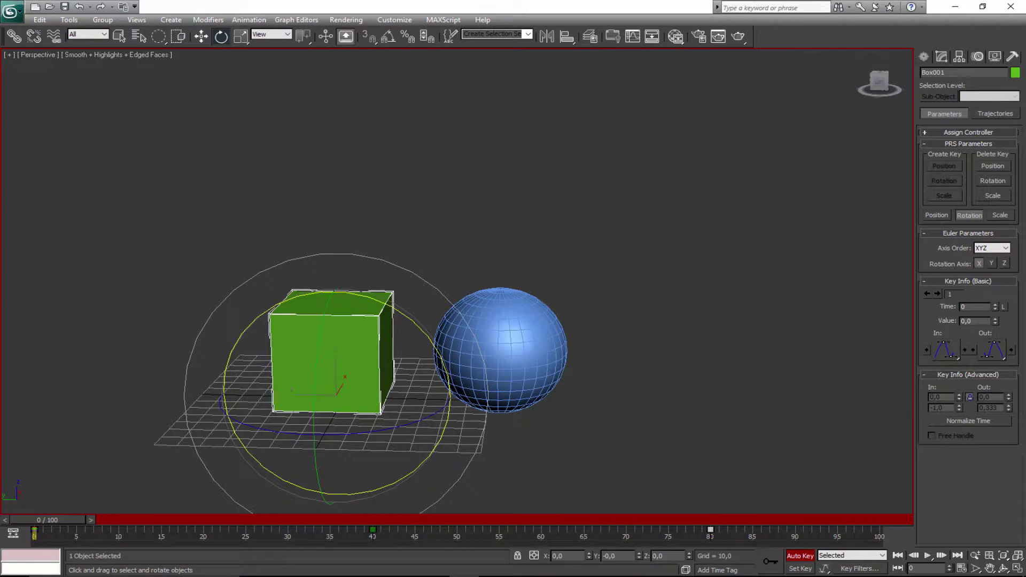
pyautogui.click(929, 558)
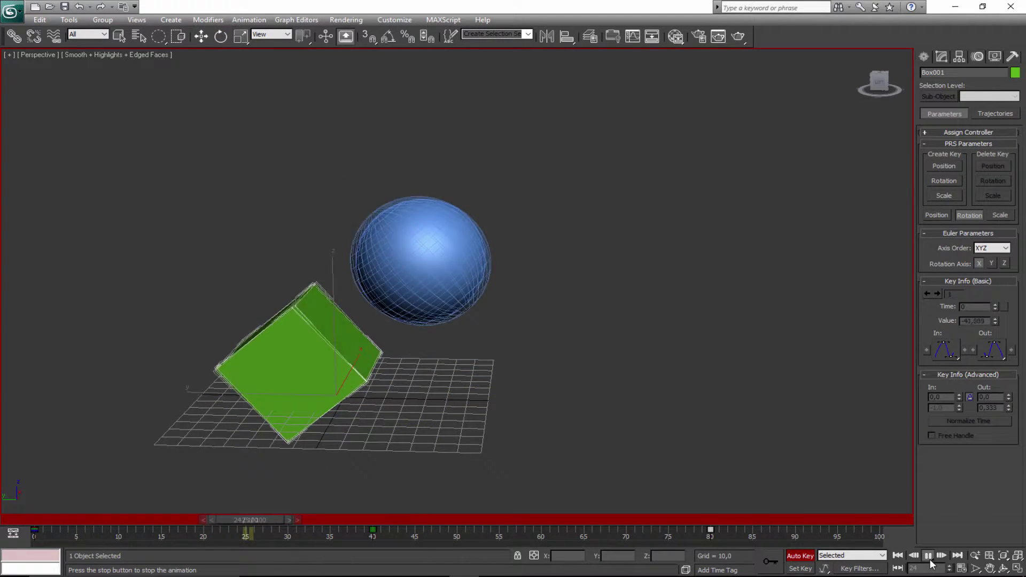
pyautogui.click(928, 557)
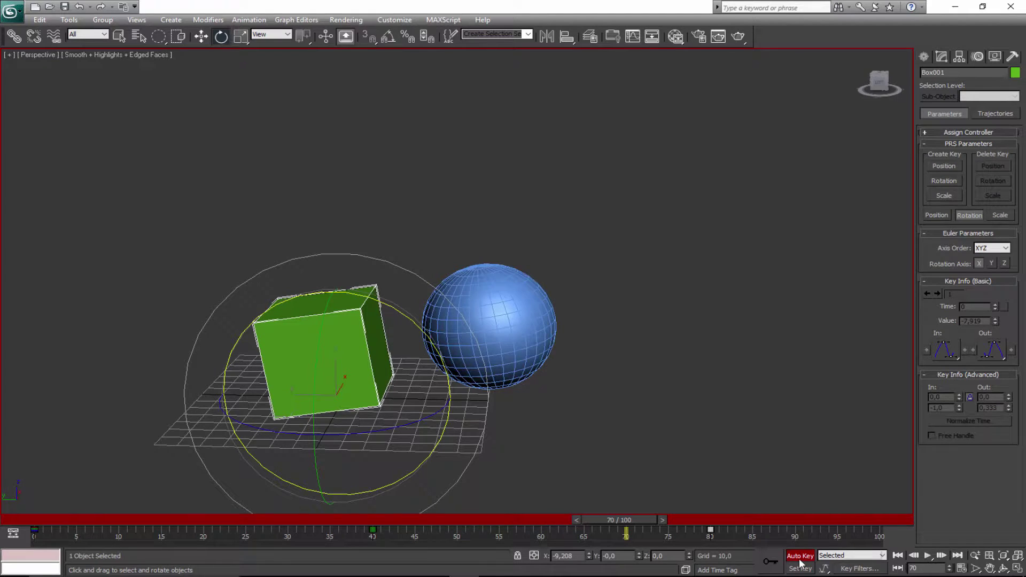
pyautogui.moveTo(634, 523); pyautogui.dragTo(365, 508)
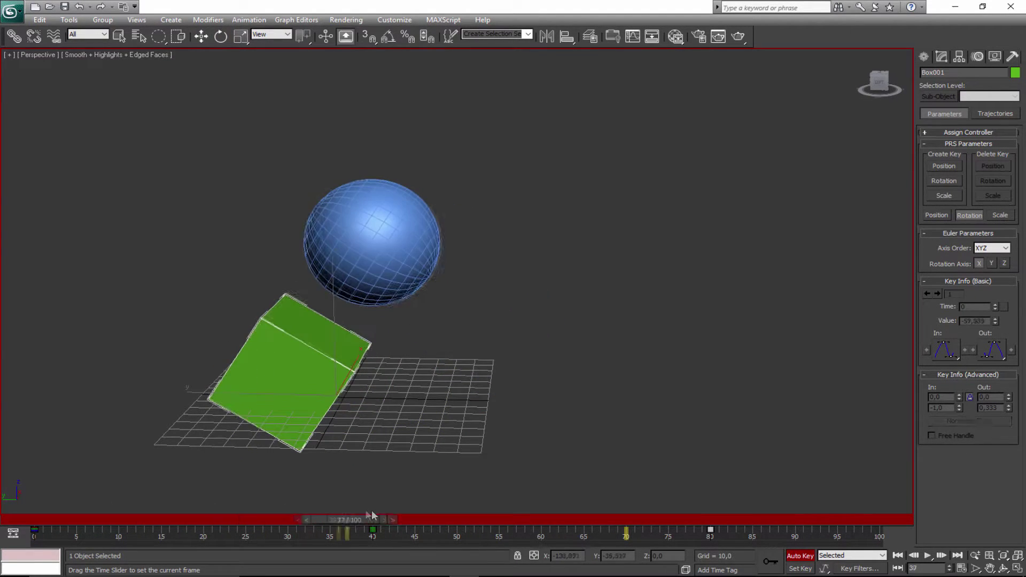
pyautogui.click(383, 251)
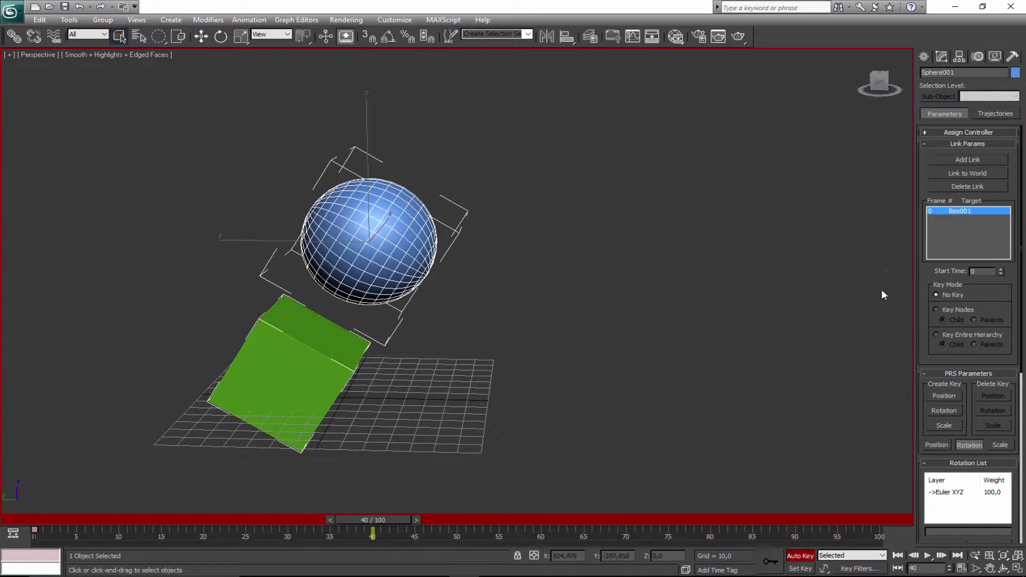
# Turn off Auto Key and link the sphere to World from frame 40, checking the timeline
pyautogui.click(808, 556)
pyautogui.click(989, 172)
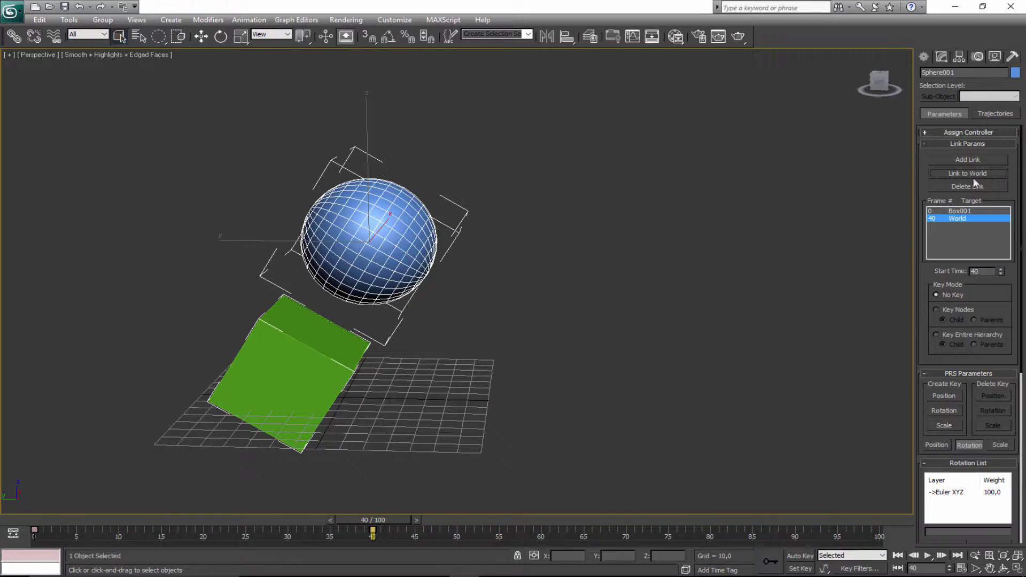
pyautogui.moveTo(382, 518); pyautogui.dragTo(706, 504)
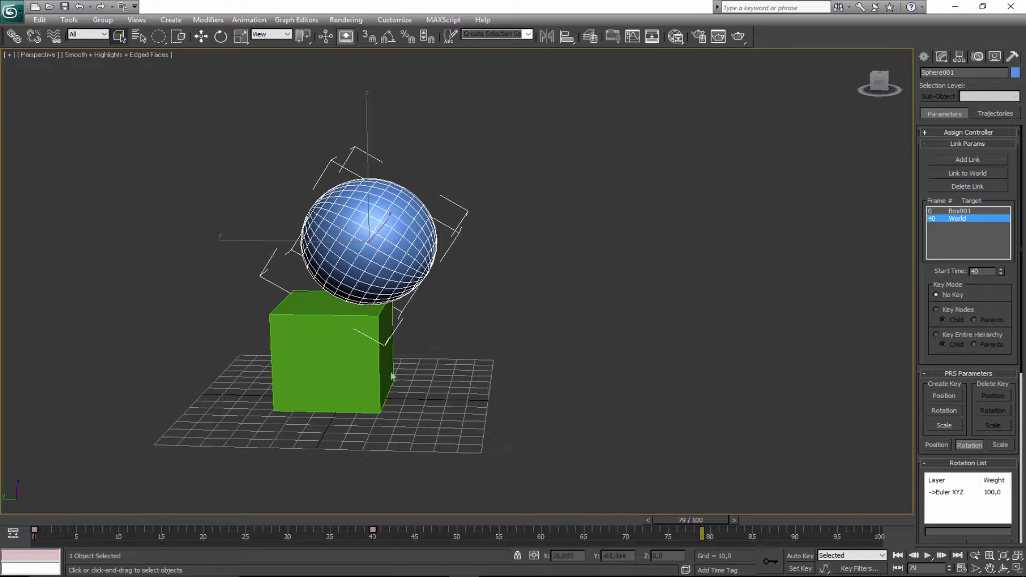
pyautogui.click(364, 369)
pyautogui.moveTo(258, 519); pyautogui.dragTo(609, 527)
pyautogui.moveTo(641, 574); pyautogui.dragTo(741, 526)
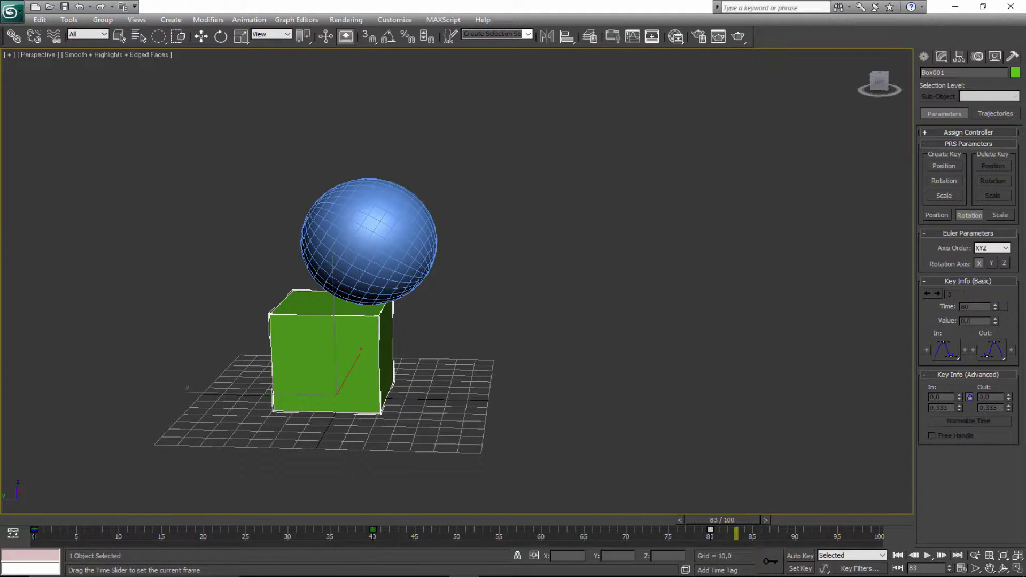
# Test moving and rotating the sphere at frame 83, cancel both, and scrub the animation
pyautogui.click(379, 233)
pyautogui.press('w')
pyautogui.moveTo(349, 223)
pyautogui.mouseDown()
pyautogui.moveTo(366, 198)
pyautogui.moveTo(289, 230)
pyautogui.moveTo(331, 227)
pyautogui.mouseUp()
pyautogui.rightClick(331, 226)
pyautogui.press('e')
pyautogui.moveTo(467, 220)
pyautogui.mouseDown()
pyautogui.moveTo(473, 263)
pyautogui.moveTo(472, 236)
pyautogui.mouseUp()
pyautogui.rightClick(472, 236)
pyautogui.moveTo(730, 521); pyautogui.dragTo(546, 517)
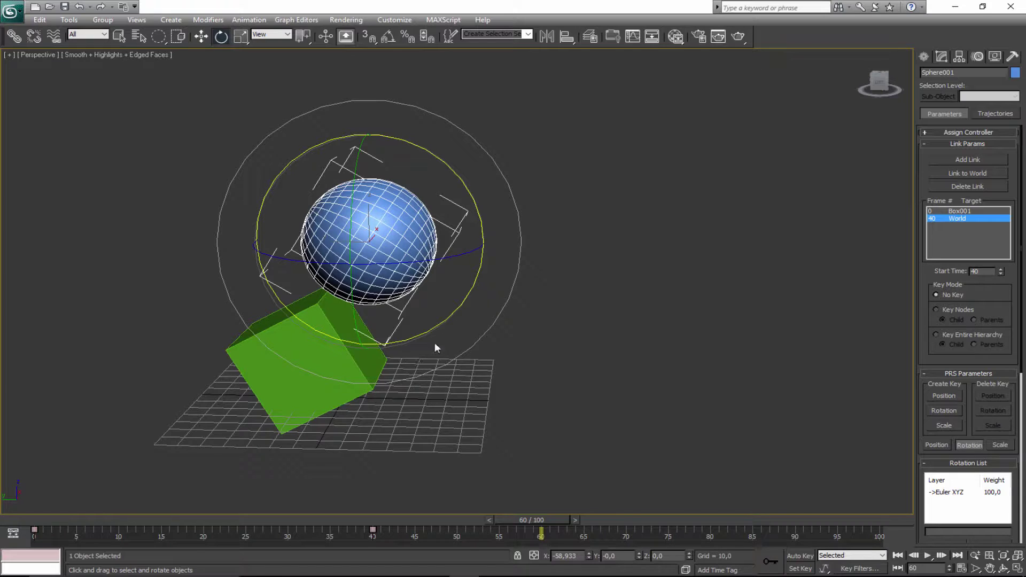
# Create a teal cylinder to the left of the box
pyautogui.click(923, 58)
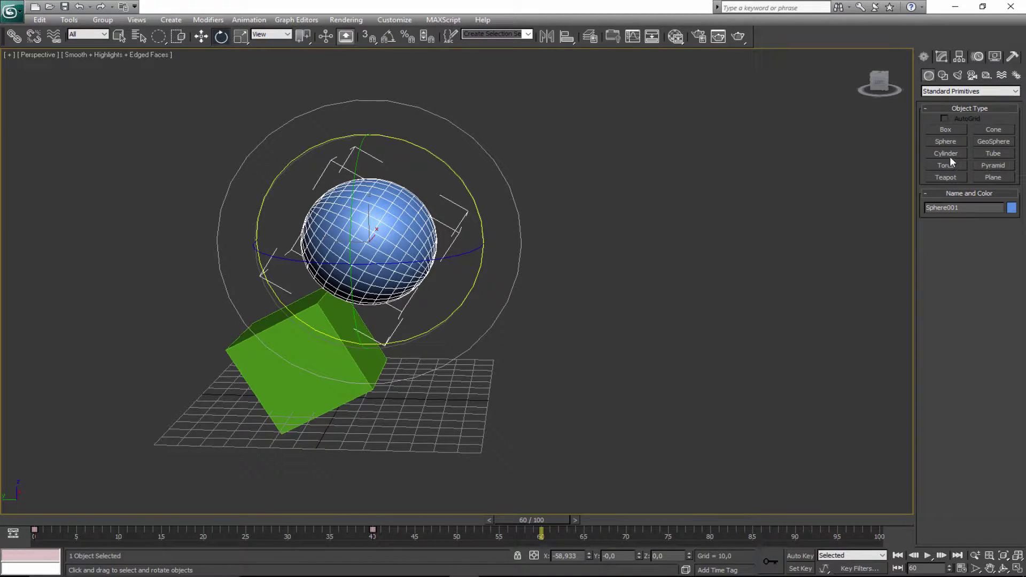
pyautogui.click(949, 153)
pyautogui.moveTo(144, 452); pyautogui.dragTo(209, 413, button='middle')
pyautogui.moveTo(216, 414); pyautogui.dragTo(216, 401)
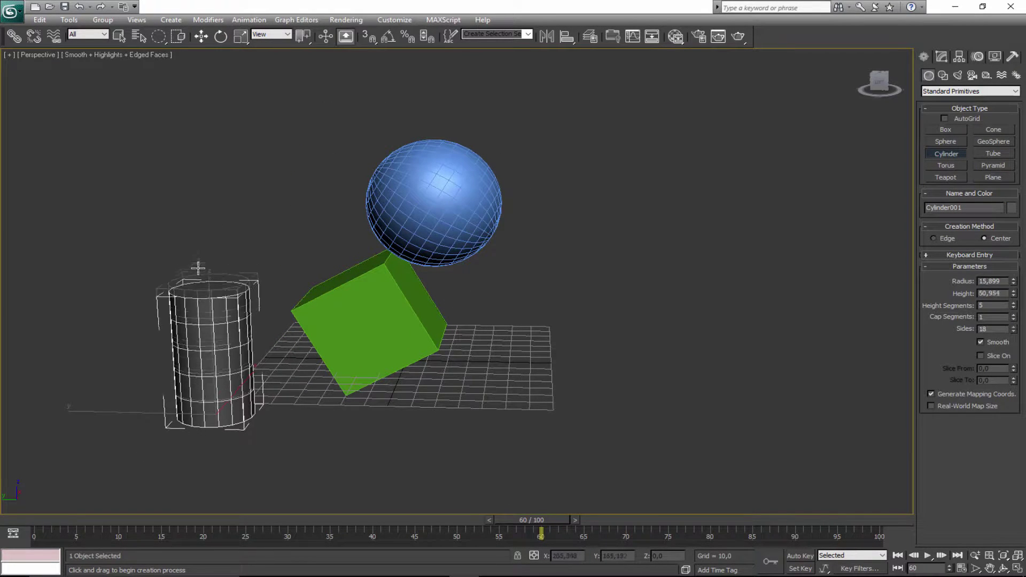
pyautogui.click(200, 258)
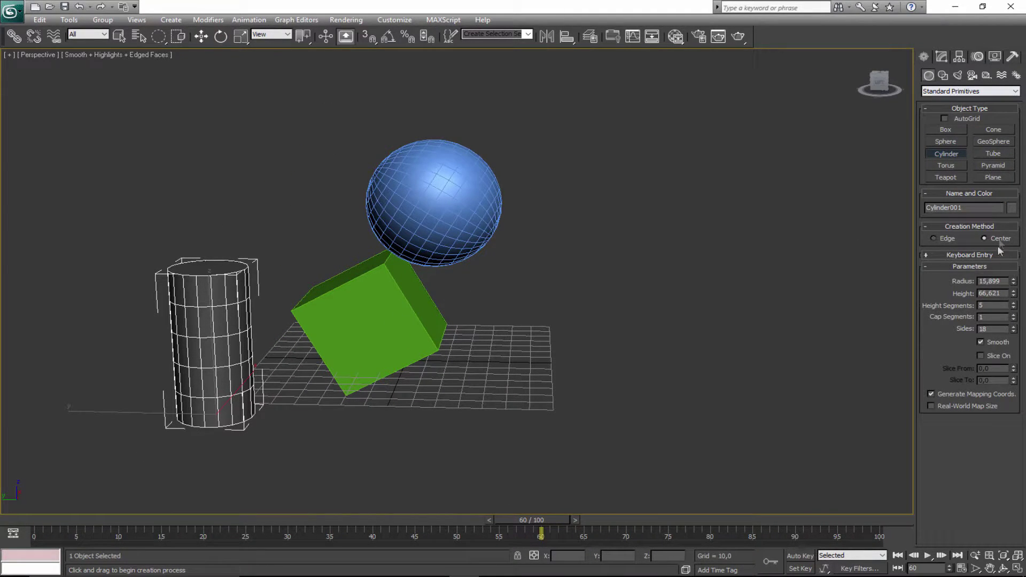
pyautogui.click(1011, 208)
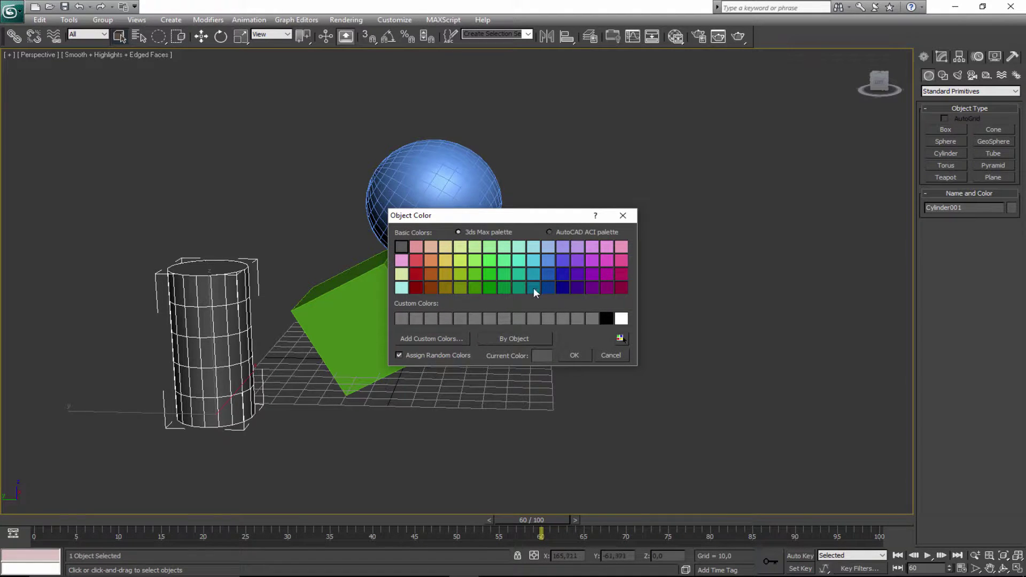
pyautogui.click(573, 355)
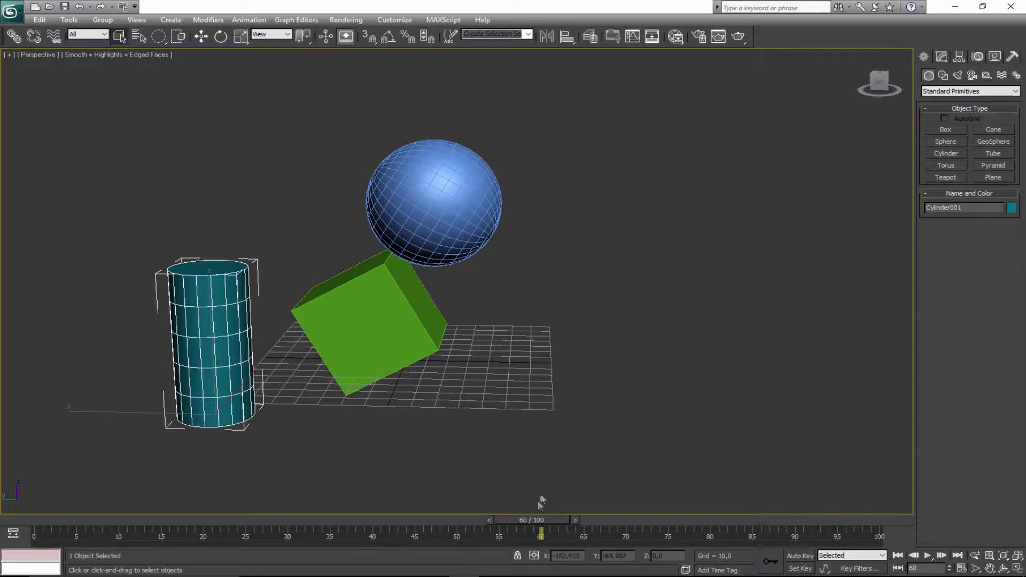
# With Auto Key on, raise the cylinder upward at frame 75
pyautogui.click(799, 555)
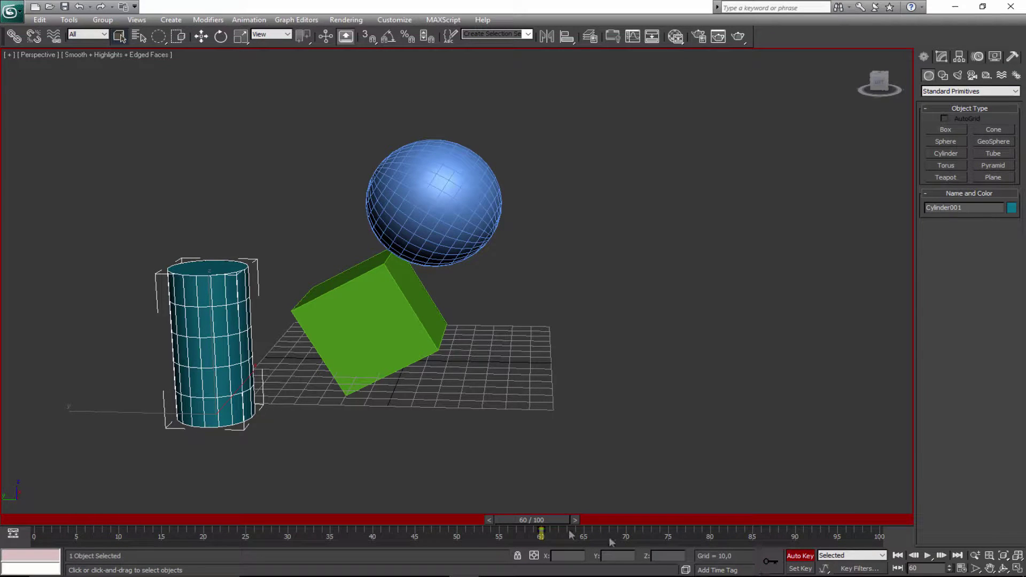
pyautogui.moveTo(543, 527); pyautogui.dragTo(667, 529)
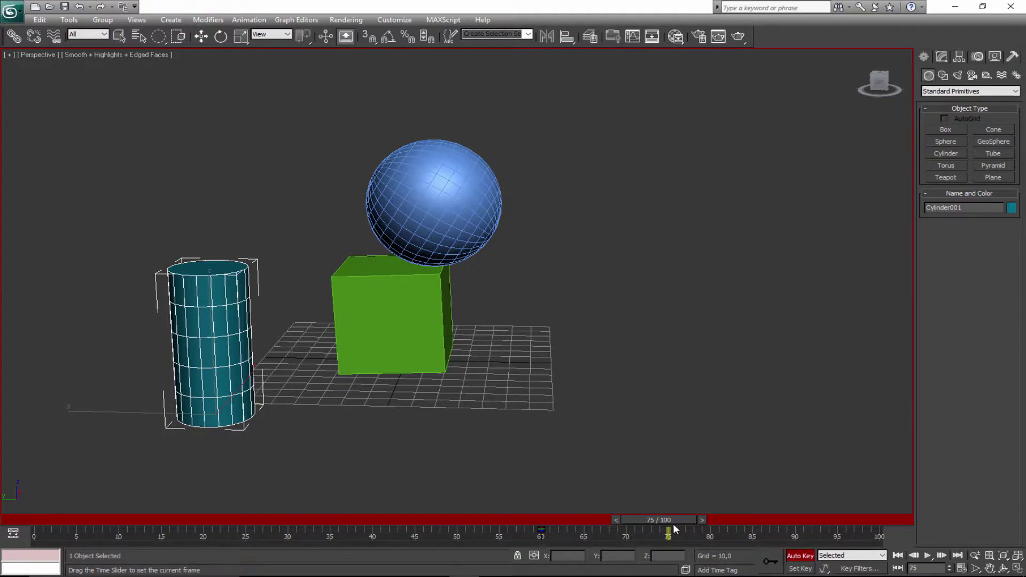
pyautogui.press('w')
pyautogui.moveTo(188, 371); pyautogui.dragTo(190, 158)
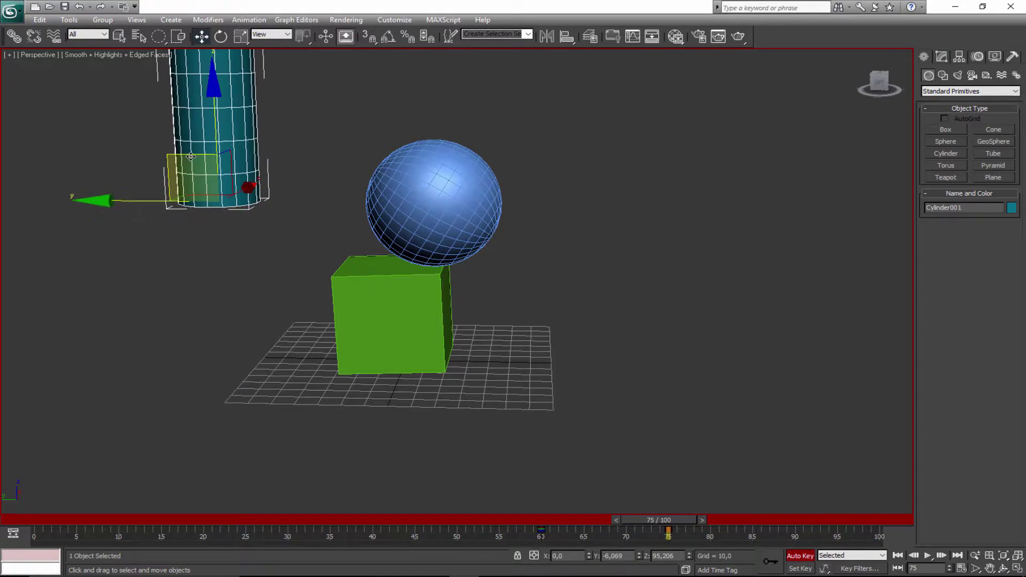
pyautogui.scroll(-5, 224, 218)
pyautogui.moveTo(224, 218); pyautogui.dragTo(205, 239, button='middle')
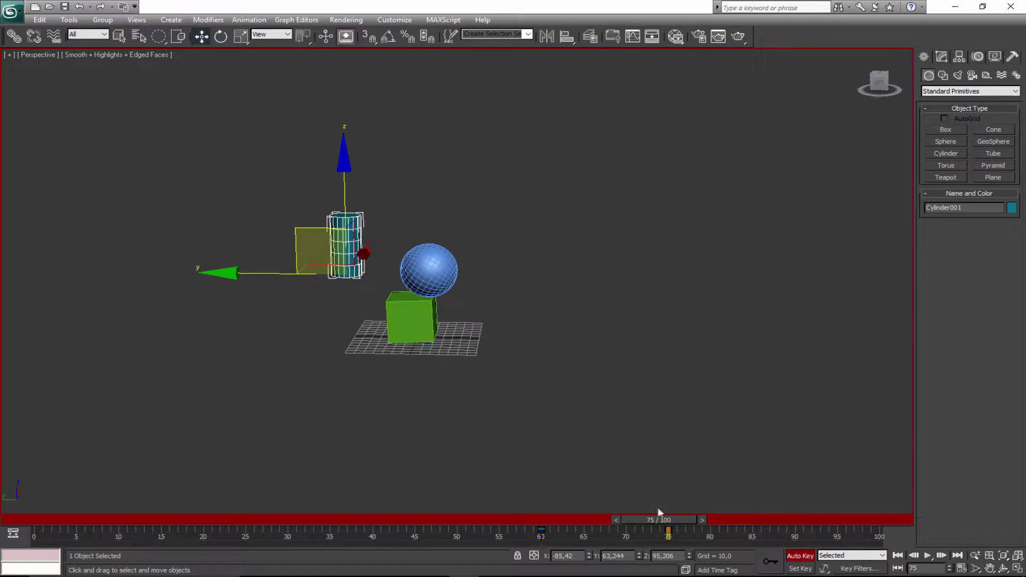
# Tilt the cylinder over at frame 85, preview the motion, and reselect the sphere
pyautogui.moveTo(681, 520); pyautogui.dragTo(744, 518)
pyautogui.press('e')
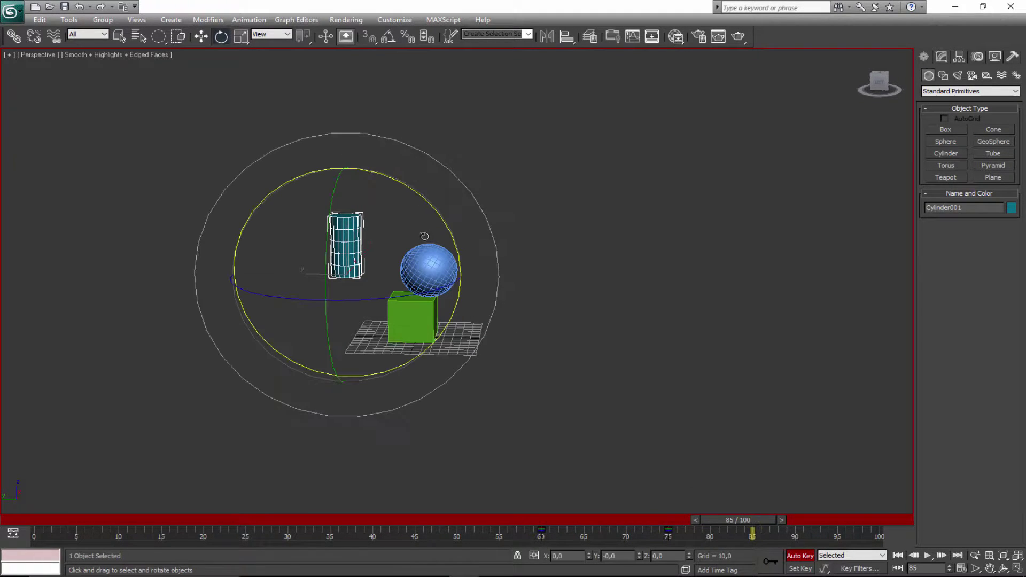
pyautogui.moveTo(442, 229); pyautogui.dragTo(428, 185)
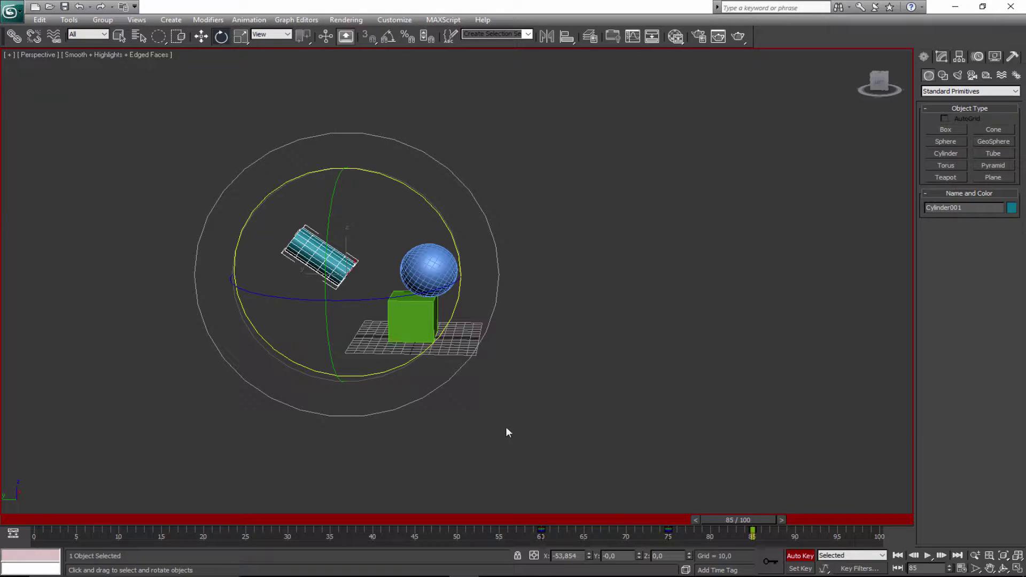
pyautogui.moveTo(752, 522); pyautogui.dragTo(555, 468)
pyautogui.moveTo(509, 376); pyautogui.dragTo(513, 423, button='middle')
pyautogui.scroll(3, 511, 419)
pyautogui.press('q')
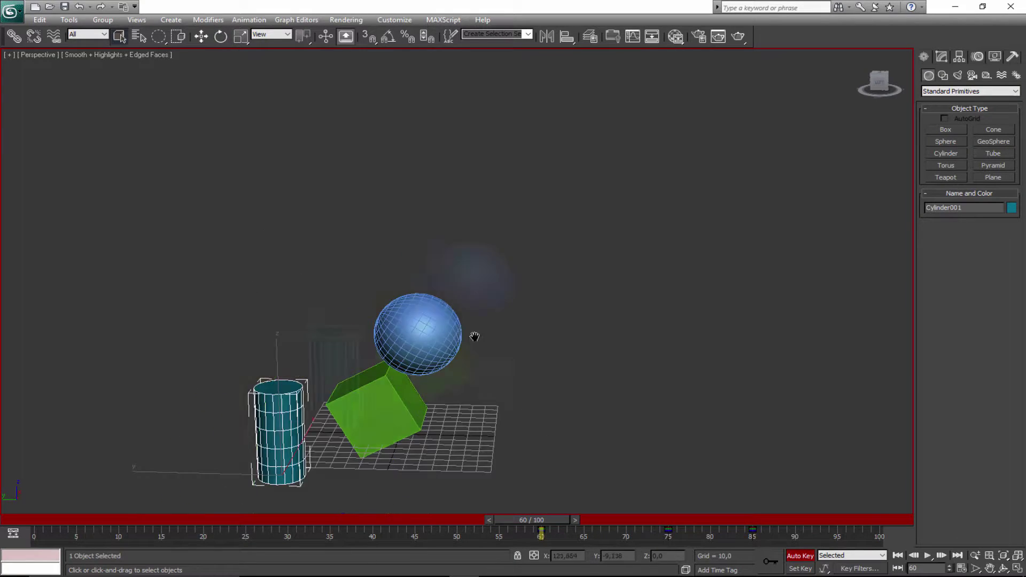
pyautogui.moveTo(474, 340); pyautogui.dragTo(555, 275, button='middle')
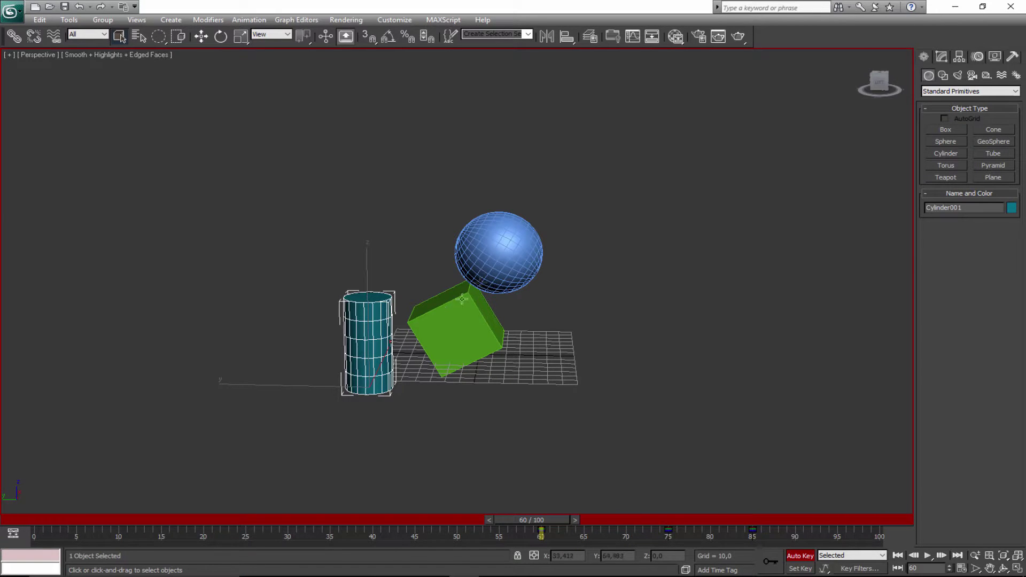
pyautogui.click(499, 251)
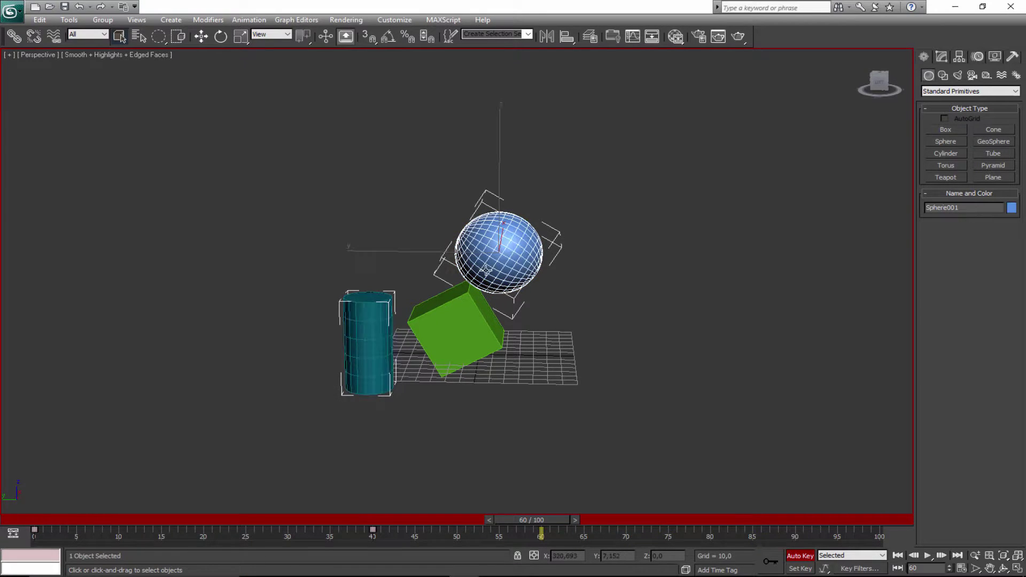
# In the Motion panel, add a link from the sphere to Cylinder001 at frame 60
pyautogui.click(978, 58)
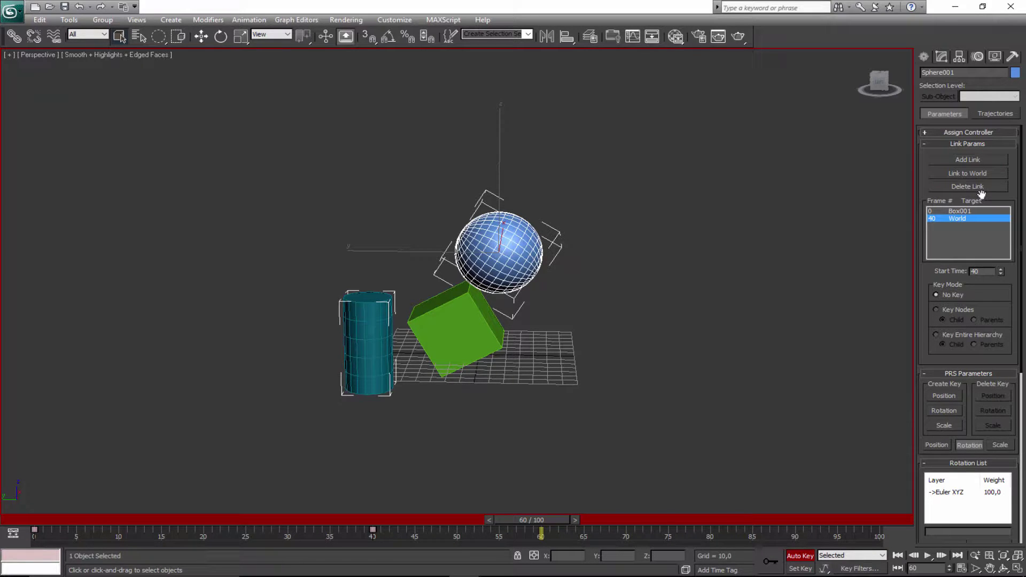
pyautogui.click(981, 160)
pyautogui.click(367, 331)
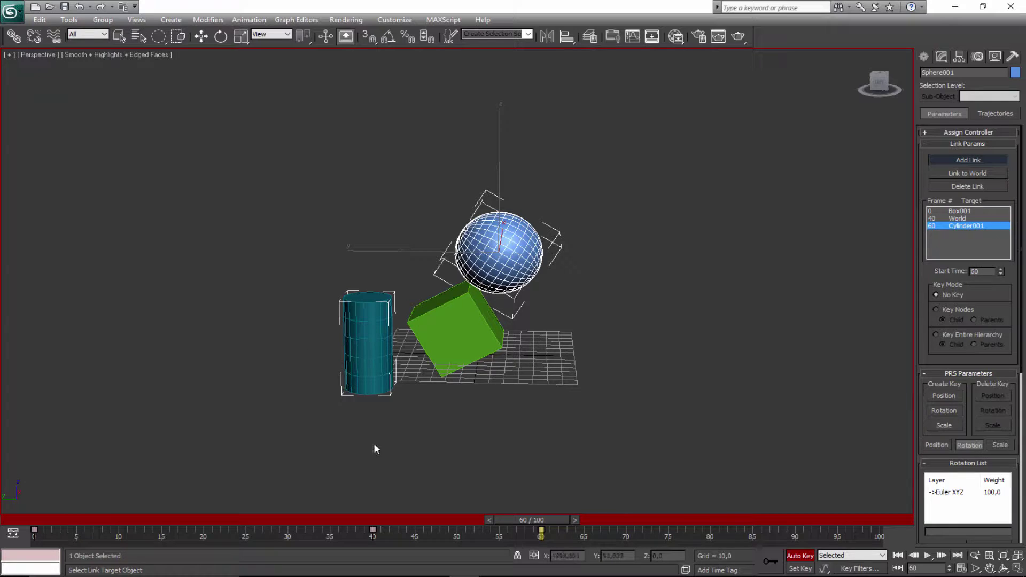
pyautogui.moveTo(550, 516); pyautogui.dragTo(891, 559)
# Start another Add Link and preview the animation toward the end of the timeline
pyautogui.click(968, 160)
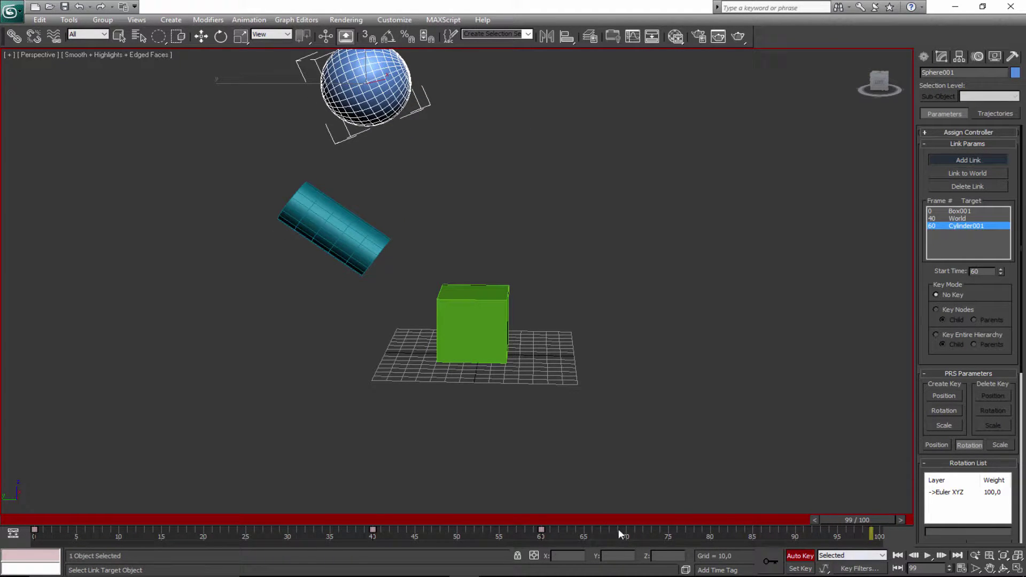
pyautogui.moveTo(840, 518); pyautogui.dragTo(849, 517)
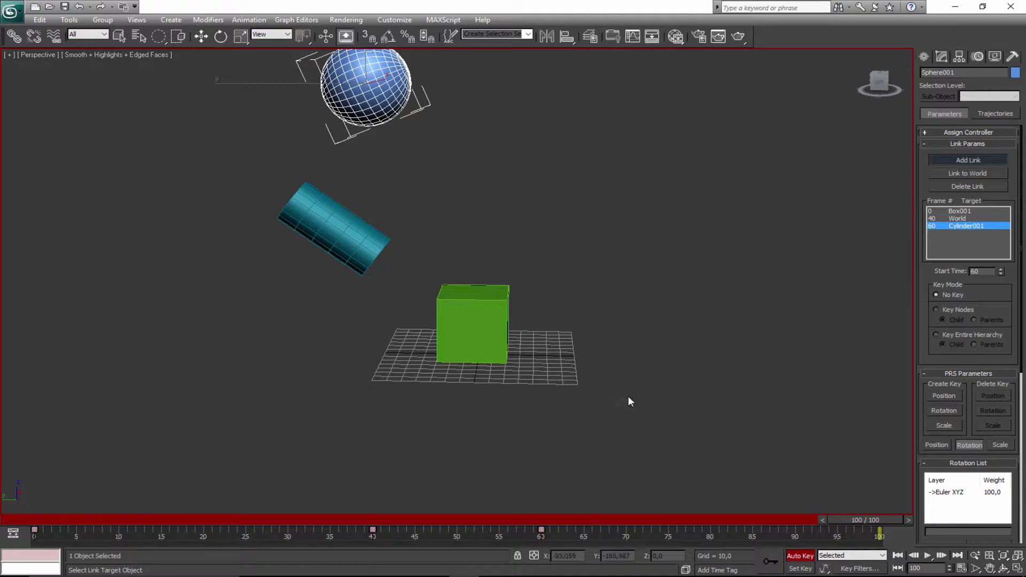
pyautogui.moveTo(741, 330); pyautogui.dragTo(690, 355, button='middle')
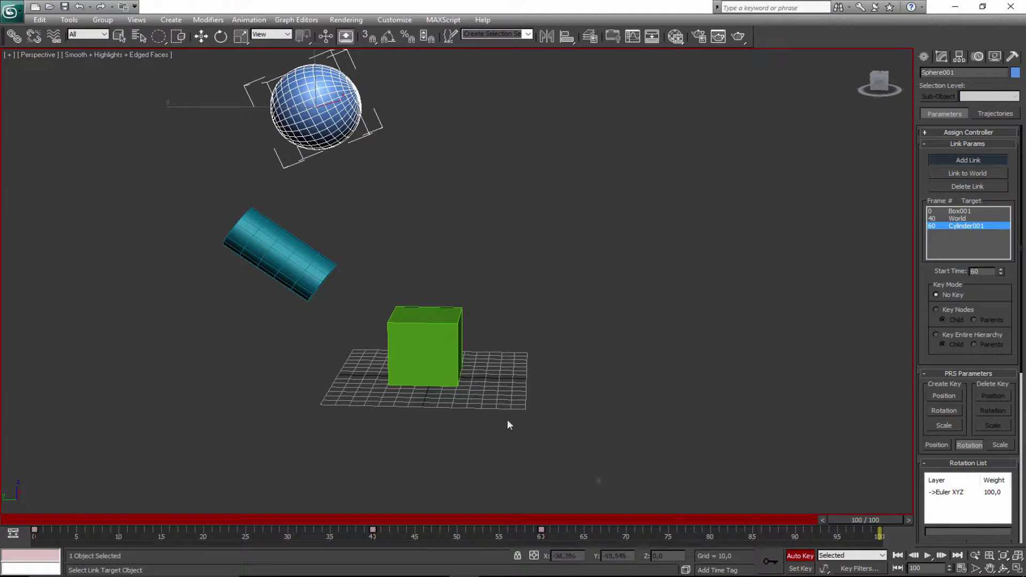
pyautogui.moveTo(509, 521); pyautogui.dragTo(794, 520)
# Link the sphere to World from frame 90 and preview up to frame 99
pyautogui.click(961, 160)
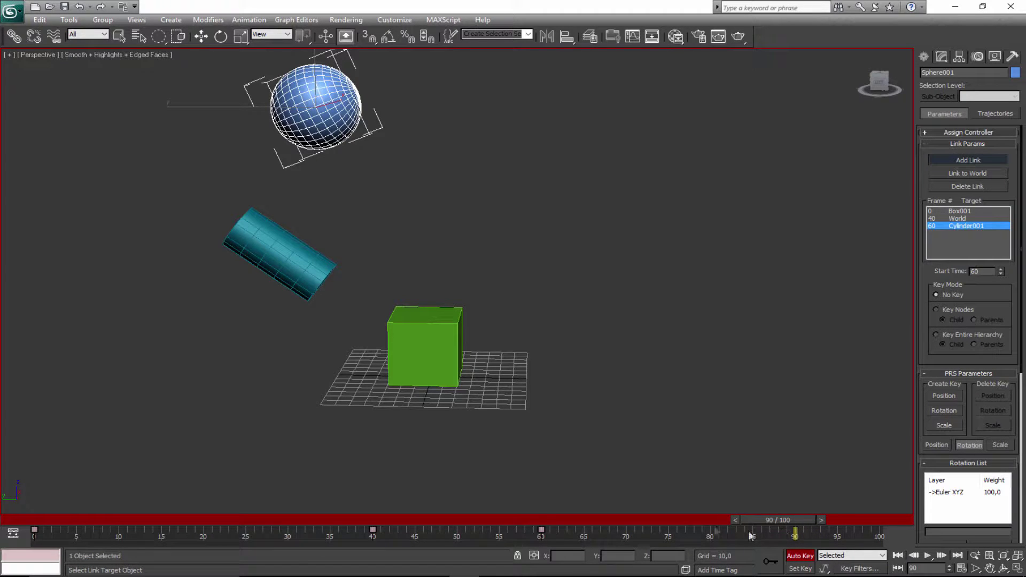
pyautogui.click(956, 173)
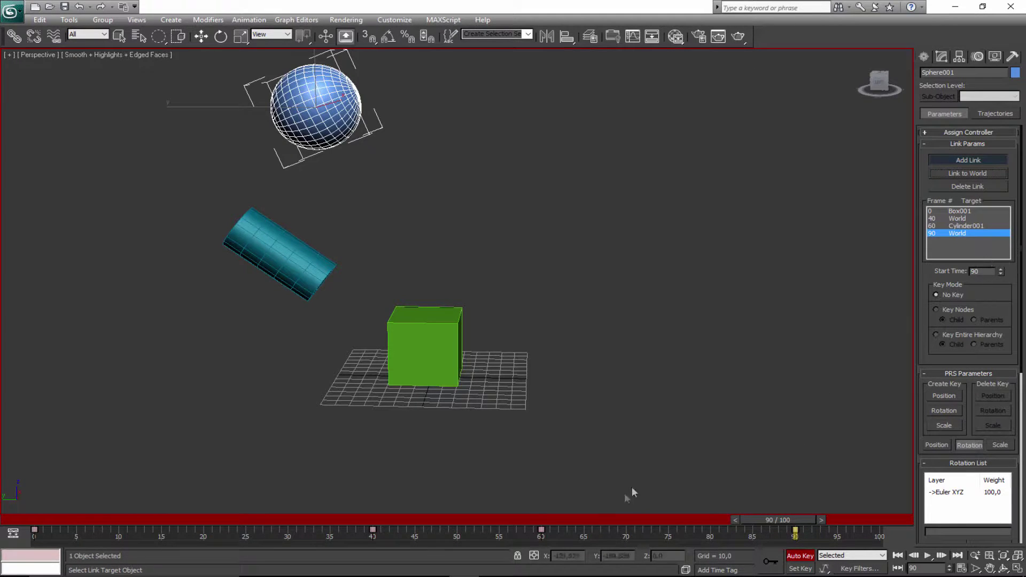
pyautogui.moveTo(509, 524); pyautogui.dragTo(869, 526)
# Rotate the cylinder back upright at frame 100
pyautogui.press('e')
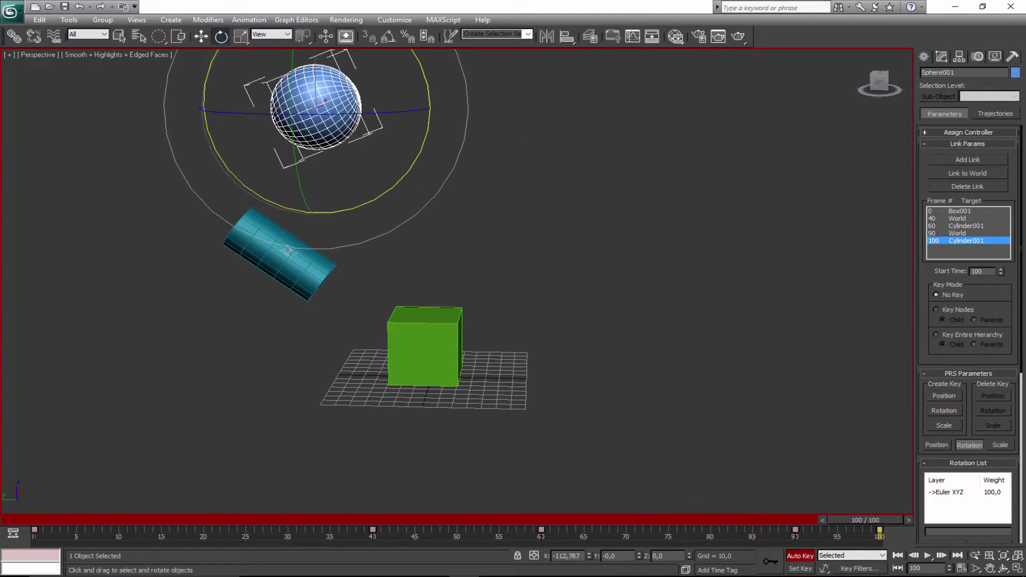
pyautogui.click(293, 258)
pyautogui.moveTo(434, 256)
pyautogui.mouseDown()
pyautogui.moveTo(438, 291)
pyautogui.moveTo(419, 252)
pyautogui.mouseUp()
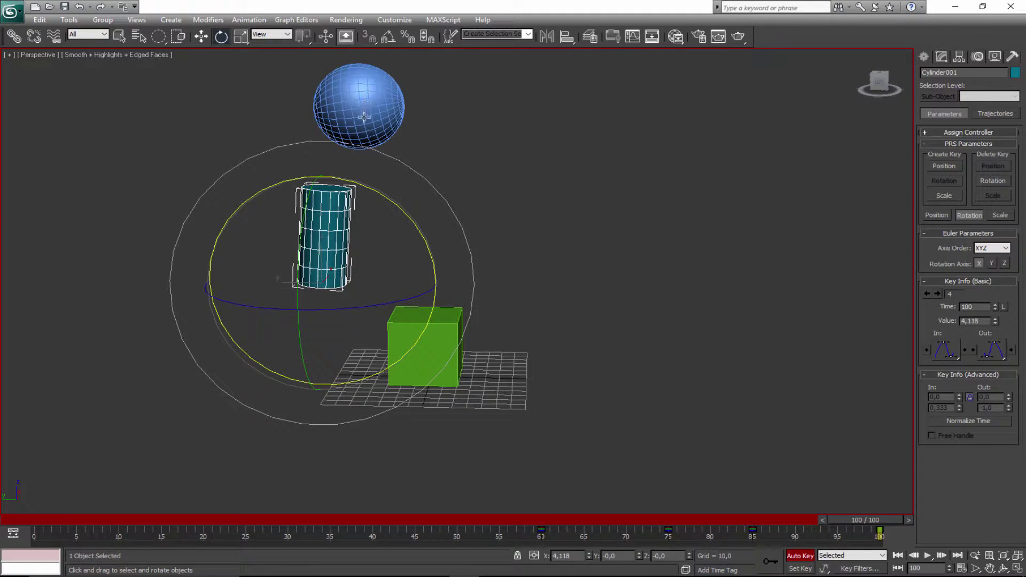
pyautogui.moveTo(860, 521); pyautogui.dragTo(866, 473)
pyautogui.click(433, 334)
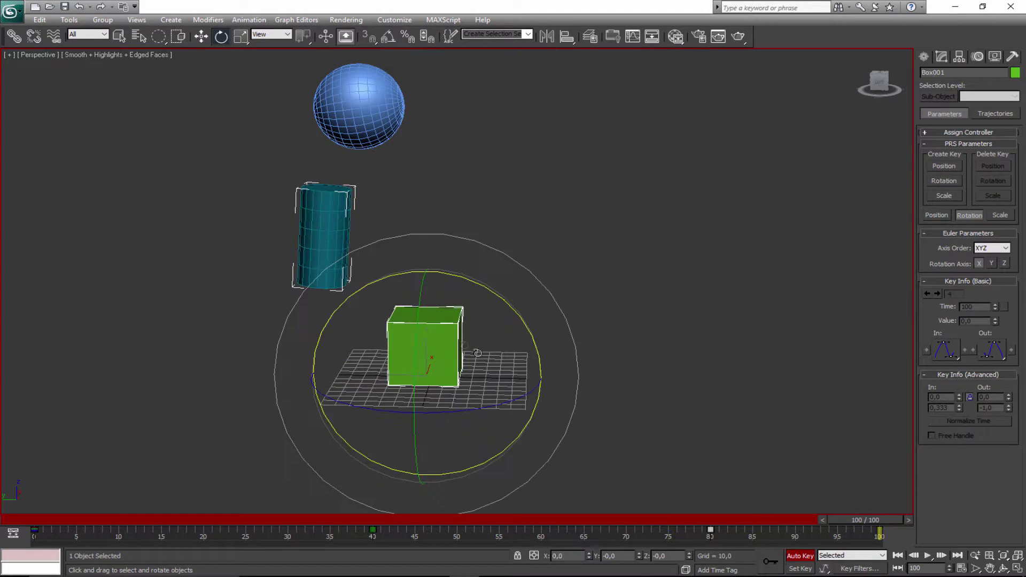
pyautogui.click(936, 56)
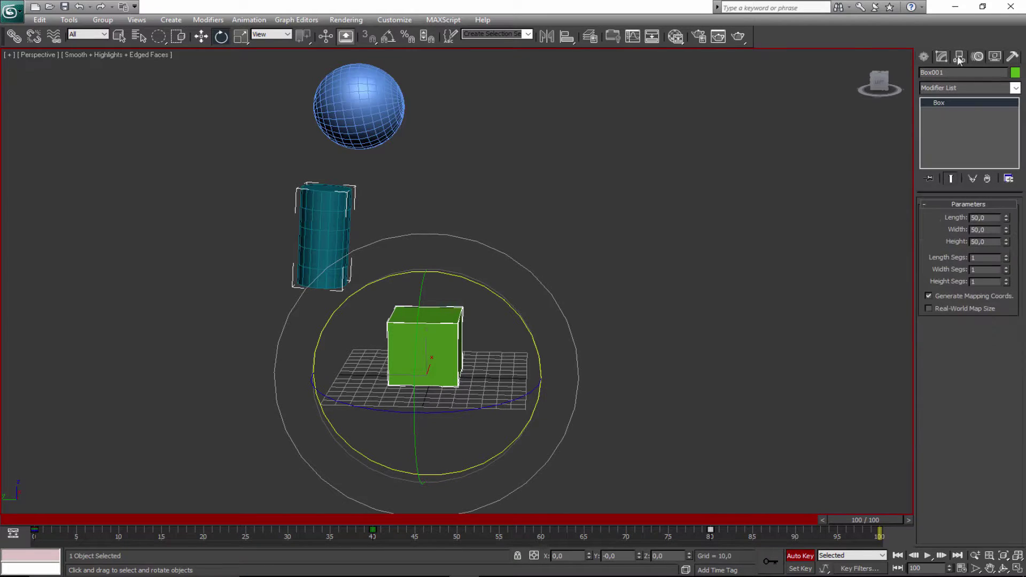
pyautogui.click(978, 58)
pyautogui.moveTo(851, 526); pyautogui.dragTo(816, 518)
pyautogui.press('e')
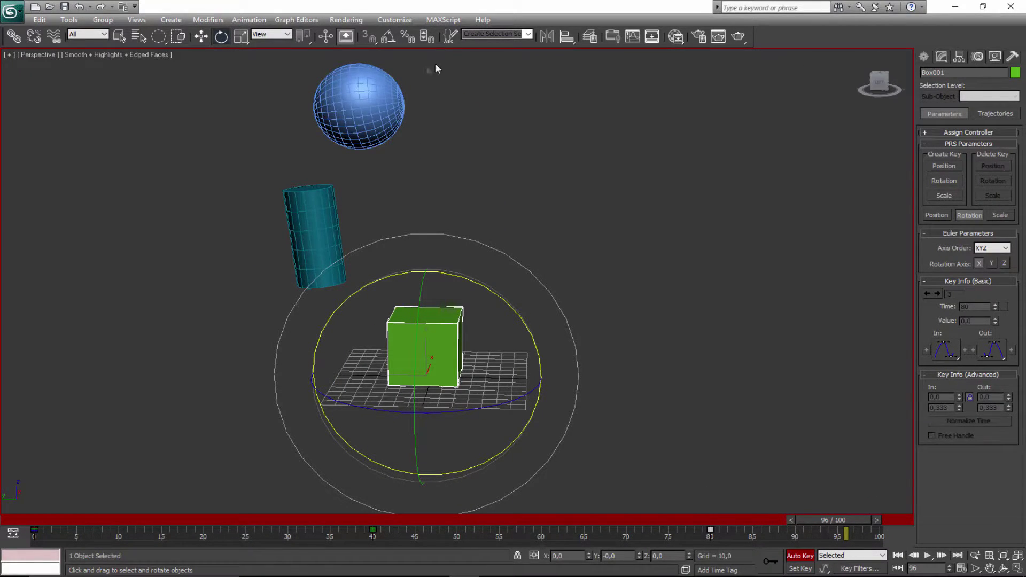
pyautogui.click(400, 107)
pyautogui.moveTo(854, 516); pyautogui.dragTo(882, 523)
# Delete the frame-100 Cylinder001 entry from the sphere's link list and scrub to verify
pyautogui.press('e')
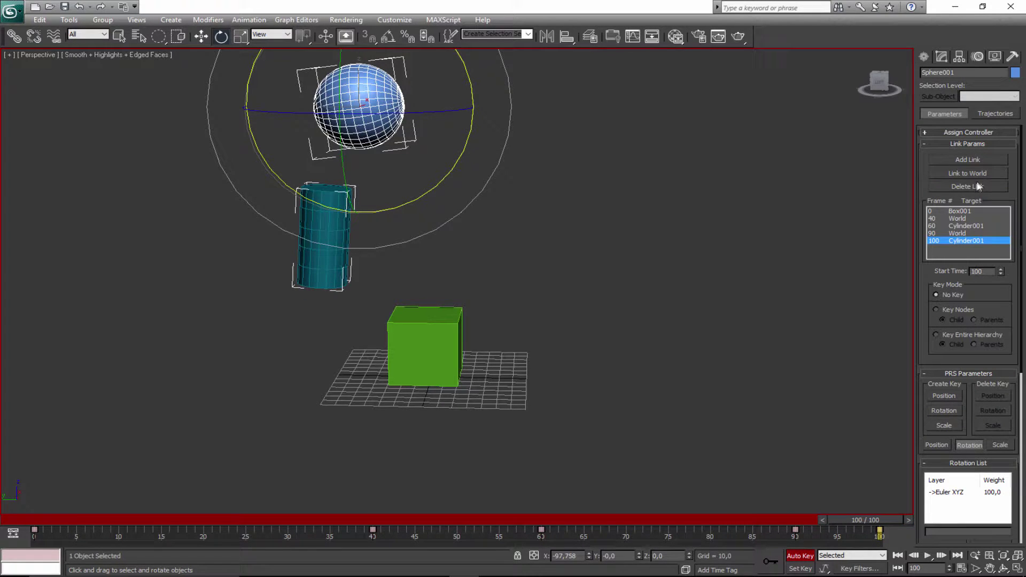
pyautogui.click(969, 187)
pyautogui.moveTo(824, 525); pyautogui.dragTo(904, 521)
pyautogui.press('e')
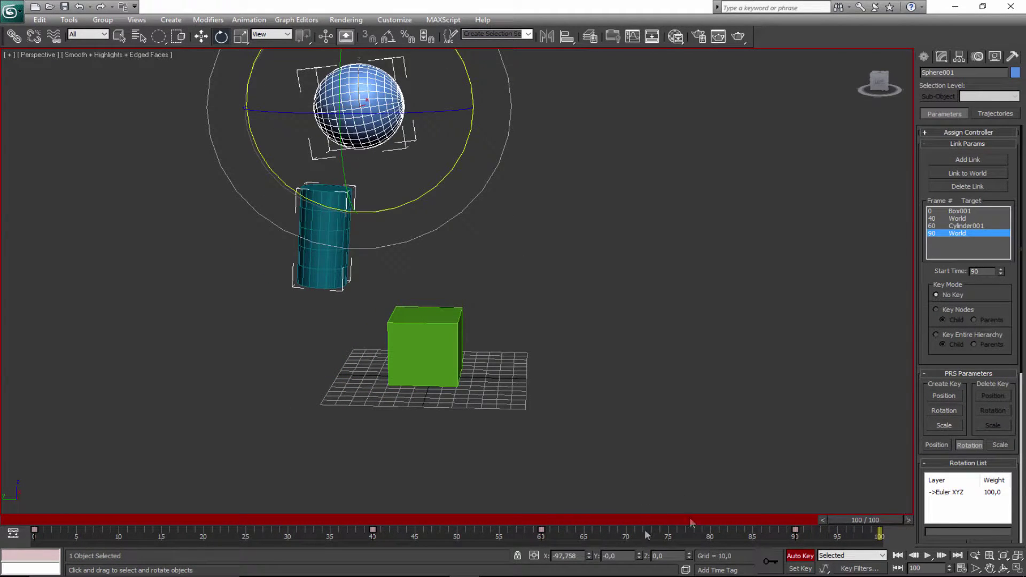
pyautogui.moveTo(890, 521); pyautogui.dragTo(892, 467)
pyautogui.moveTo(432, 303); pyautogui.dragTo(446, 372, button='middle')
pyautogui.press('q')
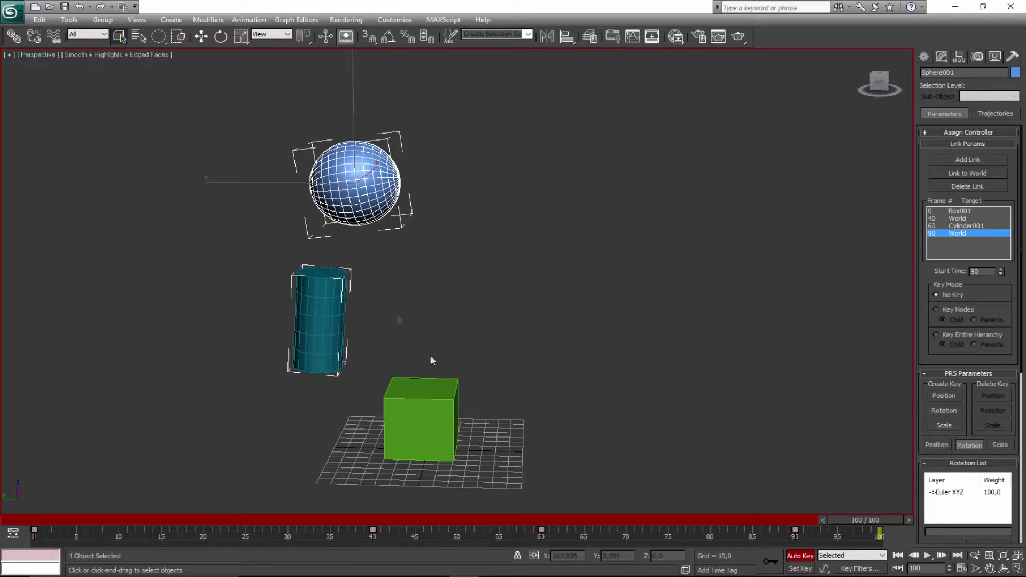
# Delete the sphere and the cylinder together
pyautogui.click(498, 318)
pyautogui.moveTo(488, 163); pyautogui.dragTo(275, 299)
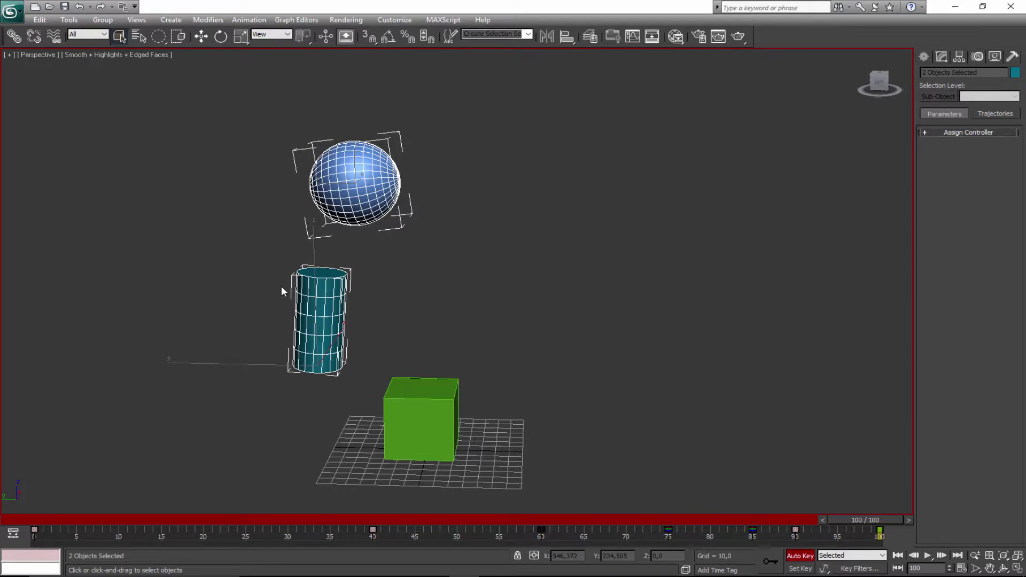
pyautogui.press('Delete')
# Delete all of the box's animation keys from the track bar
pyautogui.click(398, 395)
pyautogui.moveTo(840, 537); pyautogui.dragTo(8, 545)
pyautogui.rightClick(156, 537)
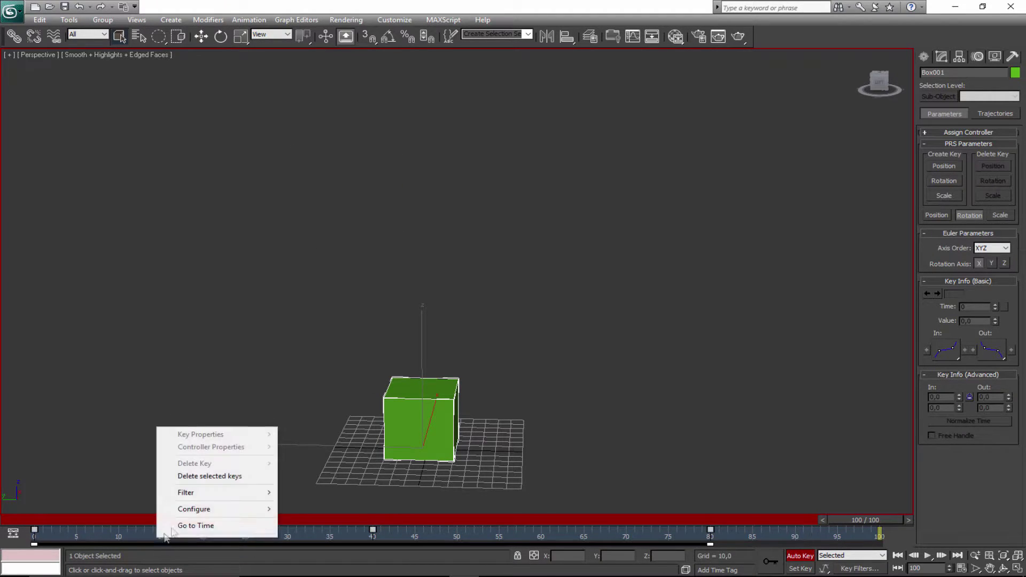
pyautogui.click(227, 476)
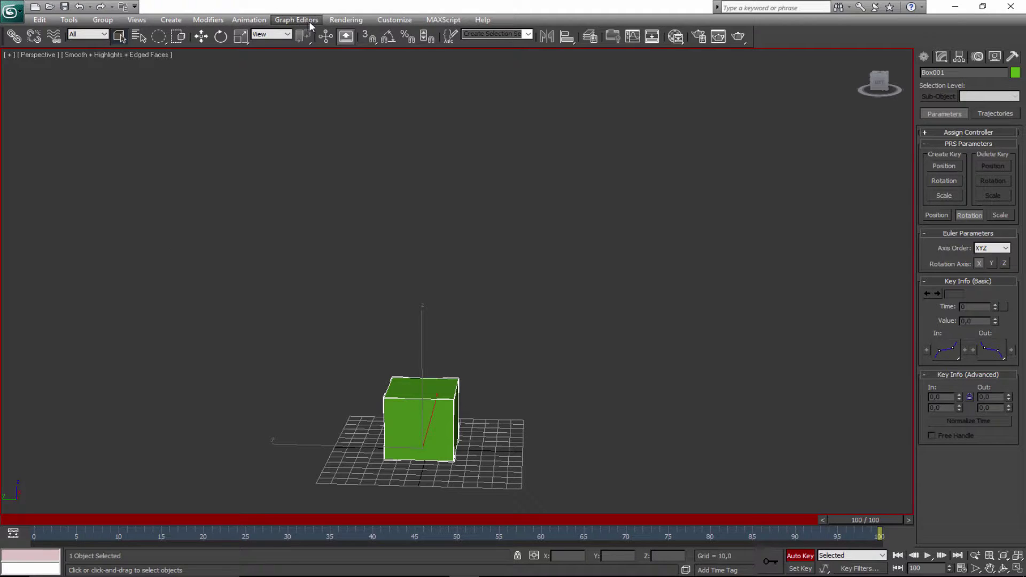
# Recenter the view on the box and turn off Auto Key
pyautogui.click(249, 20)
pyautogui.moveTo(291, 82)
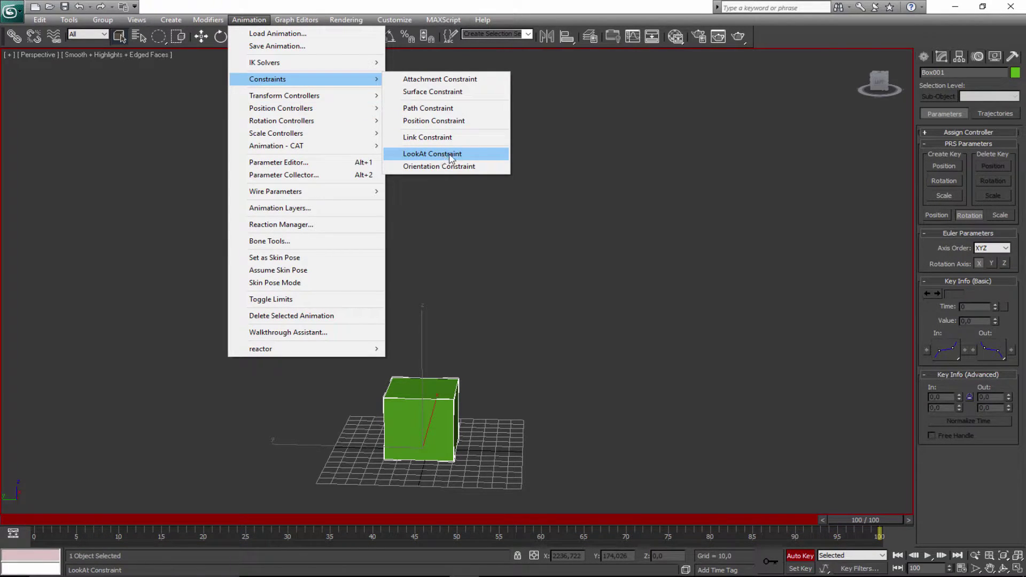
pyautogui.click(677, 259)
pyautogui.click(942, 57)
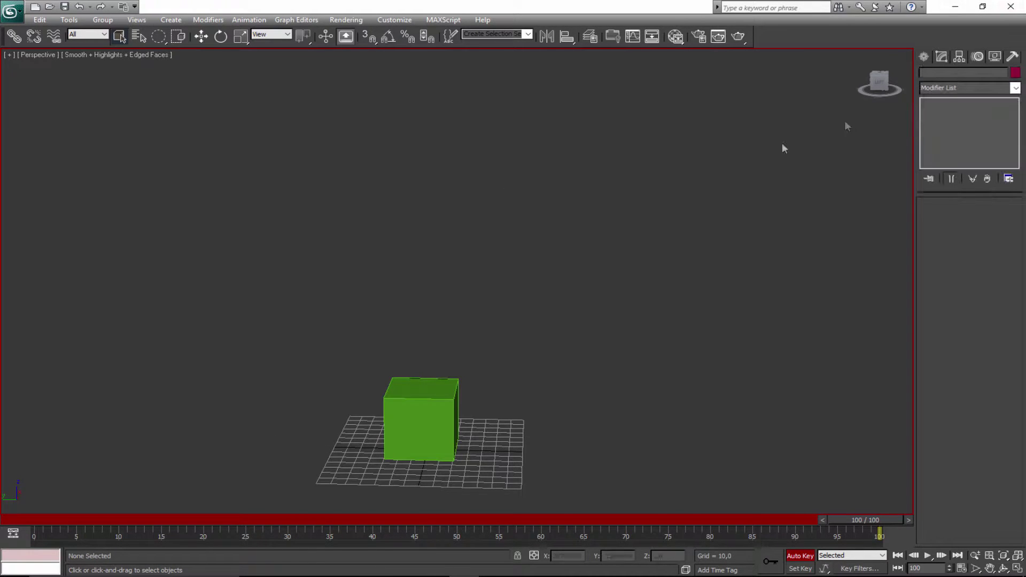
pyautogui.moveTo(571, 175); pyautogui.dragTo(535, 156, button='middle')
pyautogui.click(801, 554)
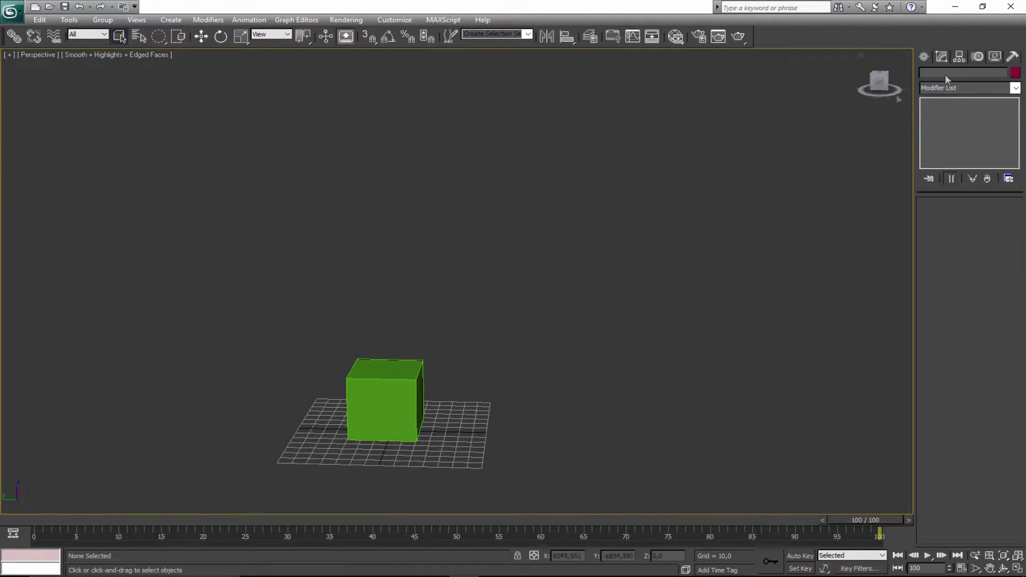
# Create a pyramid beside the green box by dragging out its base and height
pyautogui.click(925, 57)
pyautogui.click(992, 165)
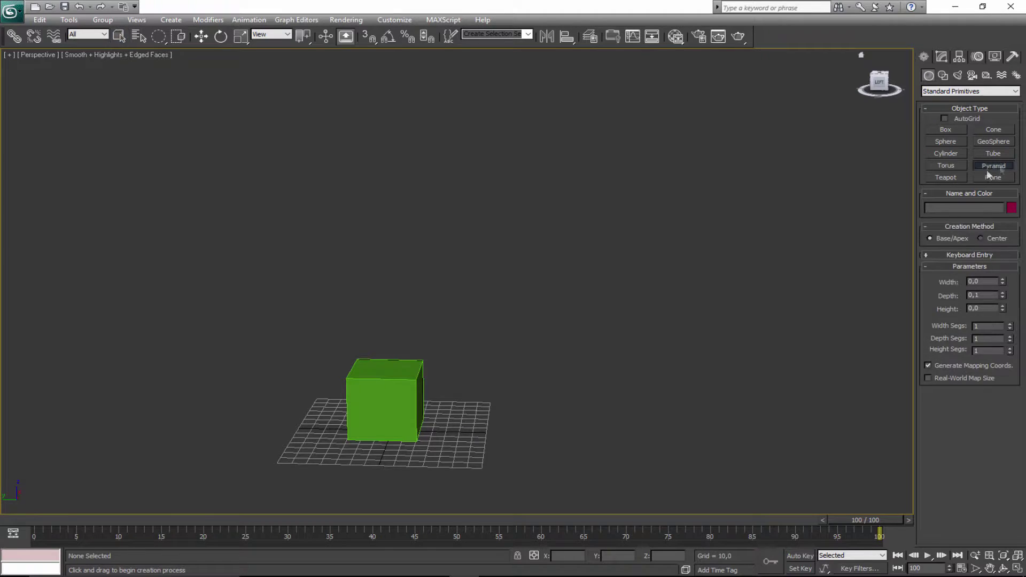
pyautogui.scroll(3, 563, 240)
pyautogui.moveTo(516, 391); pyautogui.dragTo(589, 355)
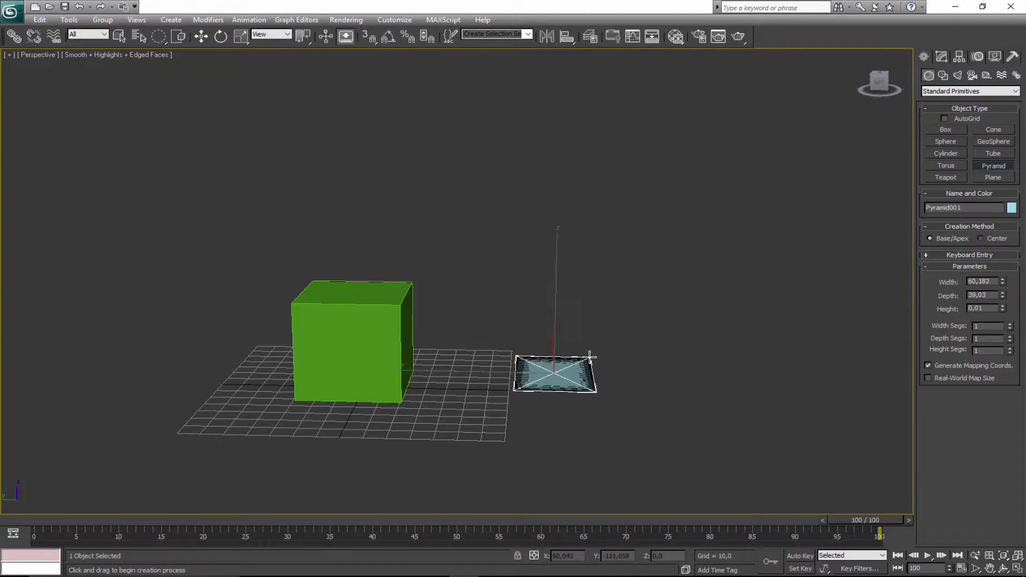
pyautogui.click(591, 281)
# Move the pyramid along X so it sits right beside the box
pyautogui.press('w')
pyautogui.keyDown('alt'); pyautogui.moveTo(529, 316); pyautogui.dragTo(307, 342, button='middle'); pyautogui.keyUp('alt')
pyautogui.moveTo(496, 413); pyautogui.dragTo(452, 401)
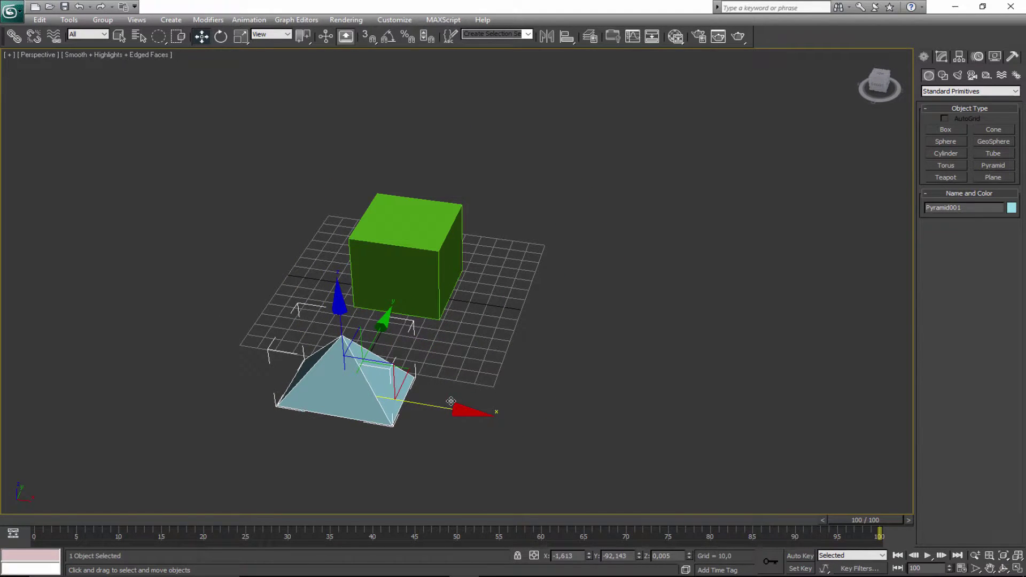
pyautogui.press('z')
pyautogui.scroll(-5, 460, 325)
pyautogui.moveTo(460, 327); pyautogui.dragTo(478, 329)
pyautogui.moveTo(569, 329); pyautogui.dragTo(584, 336)
# Scale the pyramid narrower along X, then select the green box
pyautogui.press('r')
pyautogui.press('z')
pyautogui.scroll(-8, 499, 300)
pyautogui.keyDown('alt'); pyautogui.moveTo(499, 300); pyautogui.dragTo(412, 300, button='middle'); pyautogui.keyUp('alt')
pyautogui.scroll(8, 534, 291)
pyautogui.click(410, 303)
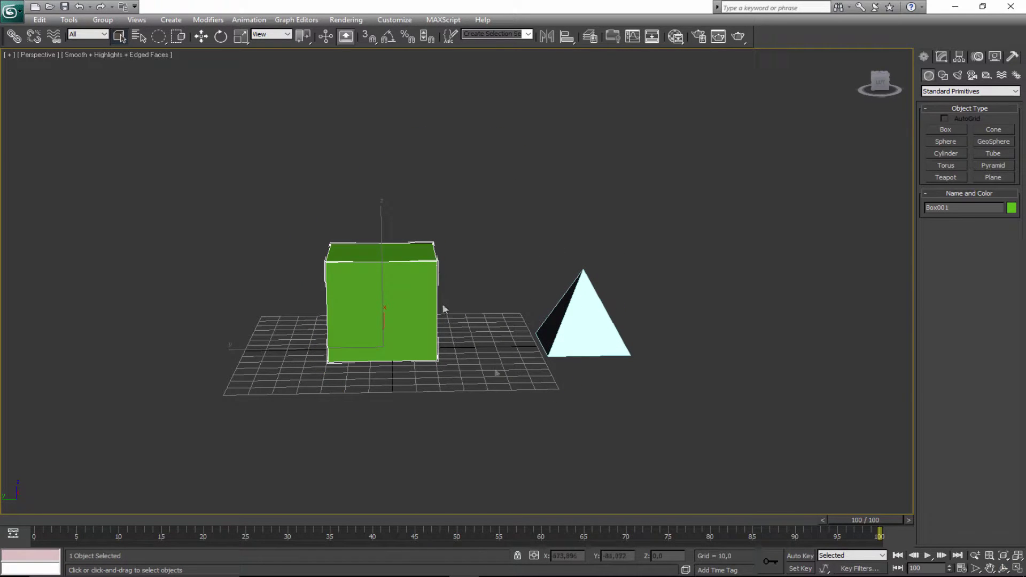
# Return the timeline to frame 0 and browse the Graph Editors menu
pyautogui.moveTo(606, 317); pyautogui.dragTo(442, 288, button='middle')
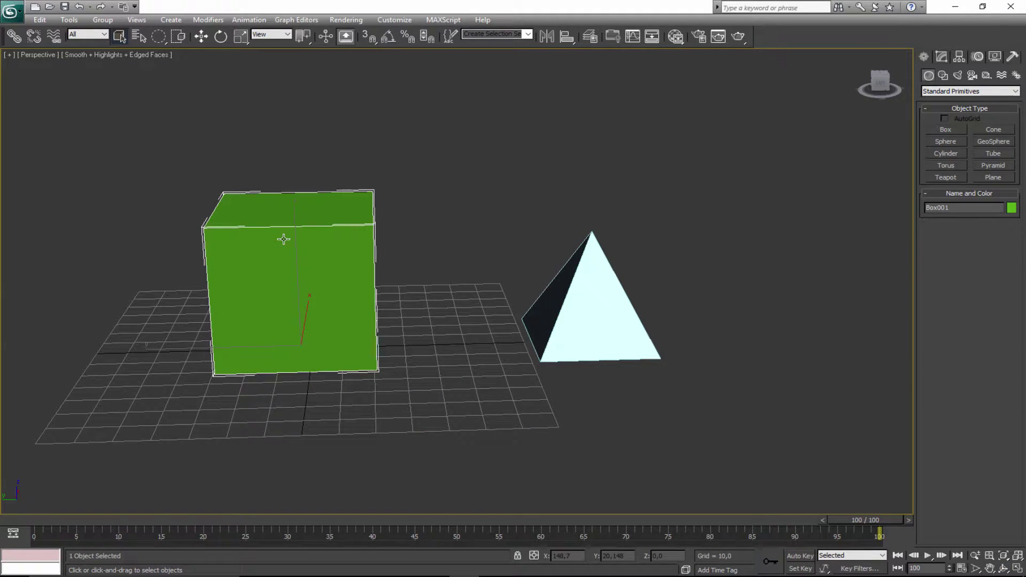
pyautogui.click(898, 555)
pyautogui.press('q')
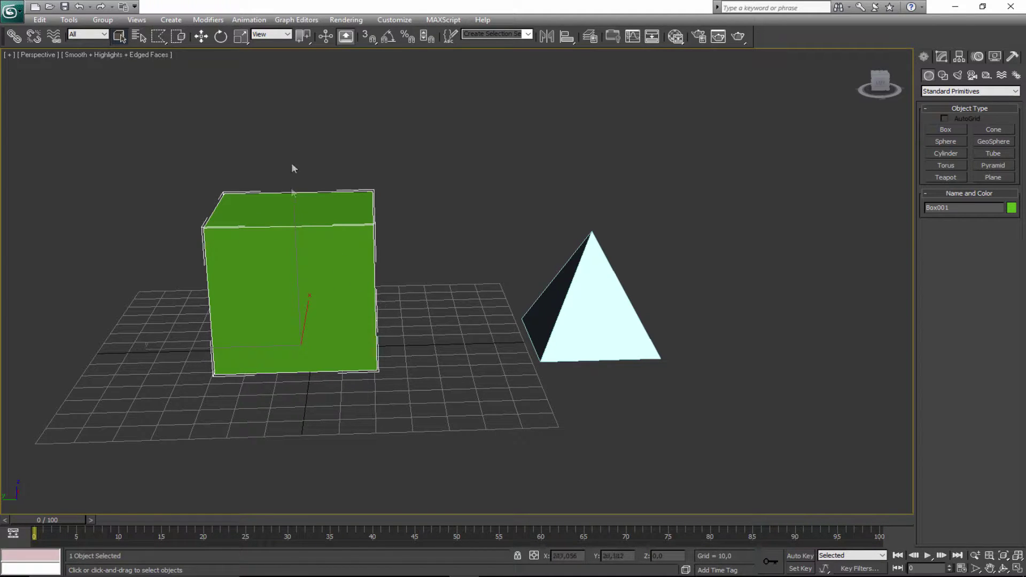
pyautogui.click(296, 20)
pyautogui.click(256, 24)
# Apply a LookAt Constraint to the box with Pyramid001 as its target
pyautogui.click(249, 19)
pyautogui.moveTo(269, 80)
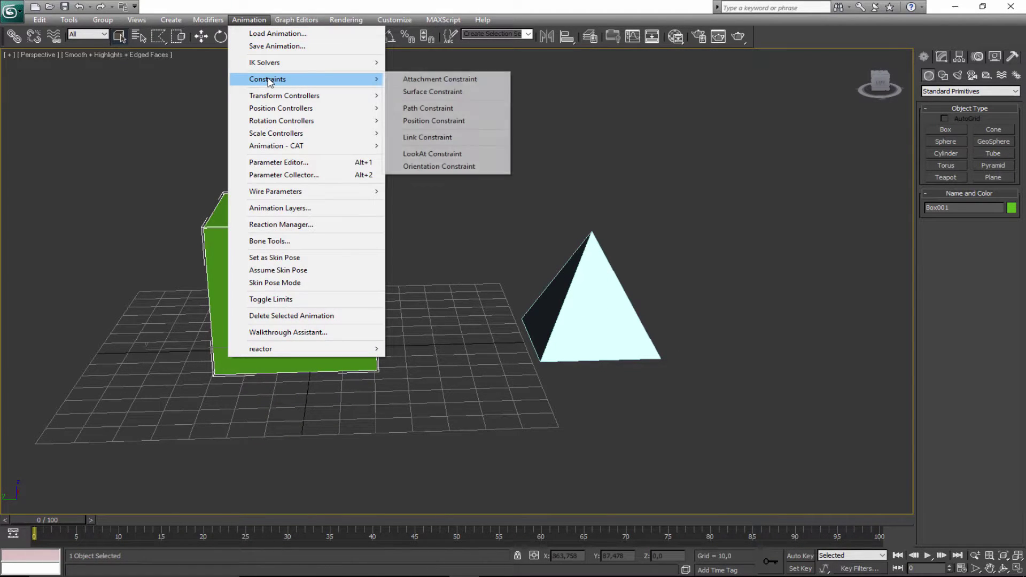
pyautogui.click(454, 154)
pyautogui.click(587, 289)
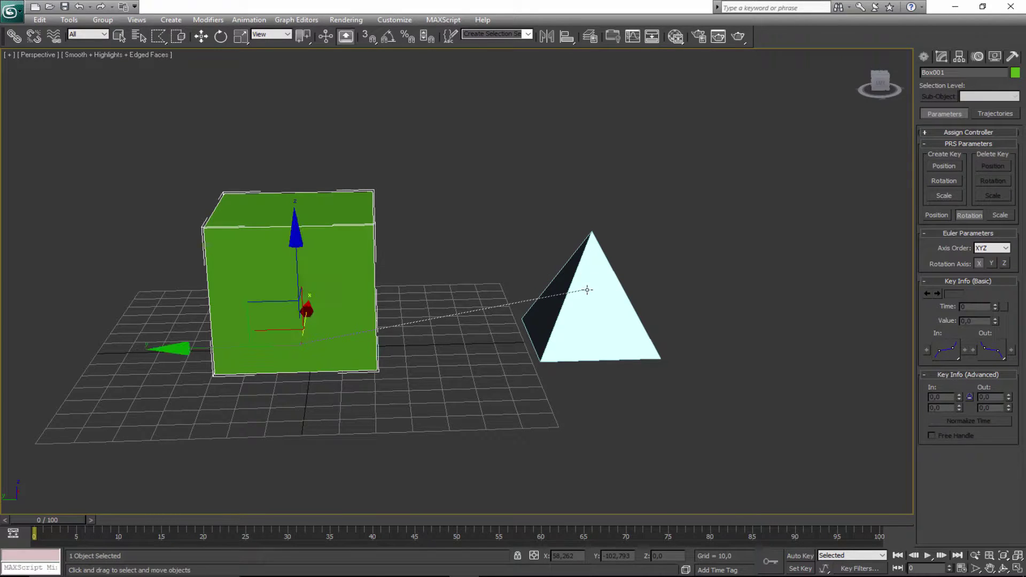
# Move the pyramid around the scene to watch the box turn to face it
pyautogui.press('w')
pyautogui.click(575, 317)
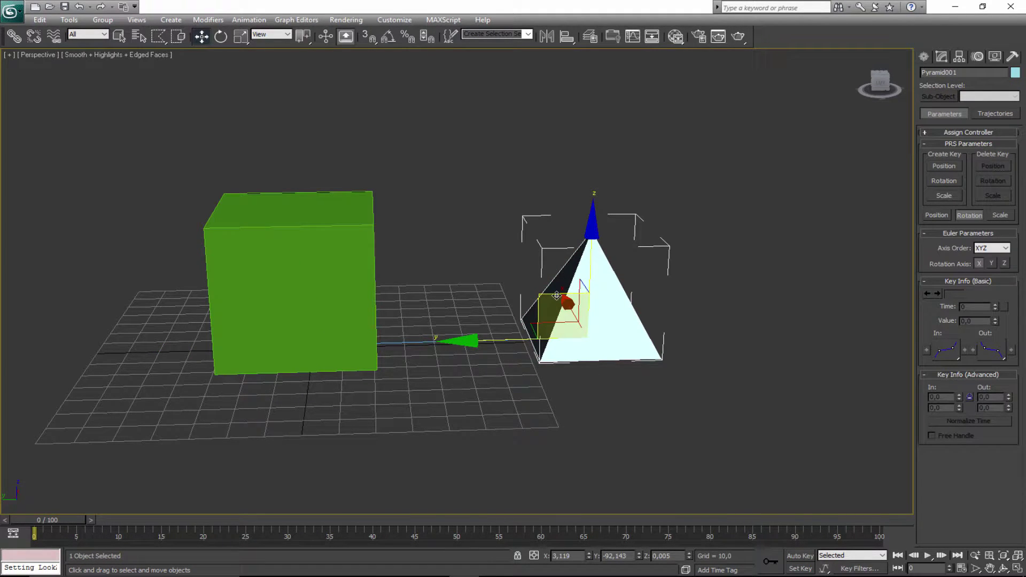
pyautogui.moveTo(556, 294); pyautogui.dragTo(484, 65)
pyautogui.moveTo(673, 380); pyautogui.dragTo(560, 183)
pyautogui.keyDown('alt'); pyautogui.moveTo(586, 263); pyautogui.dragTo(556, 314, button='middle'); pyautogui.keyUp('alt')
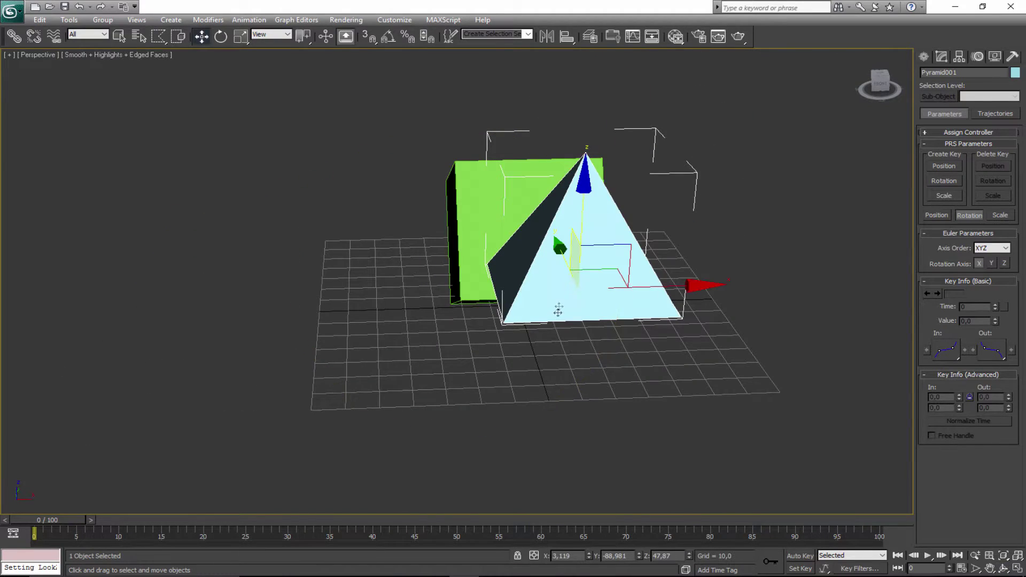
pyautogui.moveTo(639, 245); pyautogui.dragTo(761, 245)
pyautogui.scroll(-5, 743, 260)
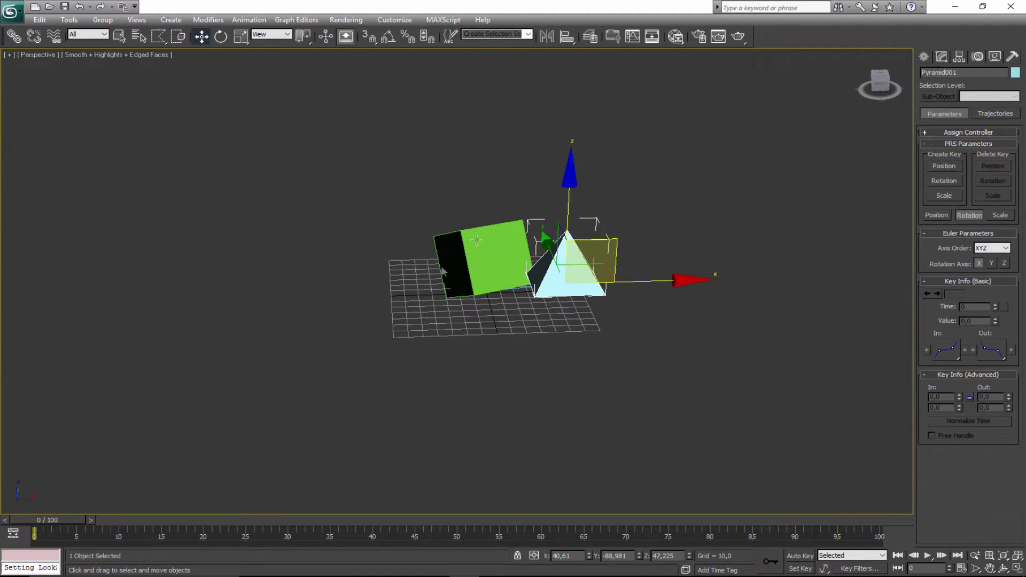
pyautogui.moveTo(633, 247); pyautogui.dragTo(377, 262)
# Move the pyramid once more, undo the look-at test, and show the pyramid's parameters
pyautogui.press('q')
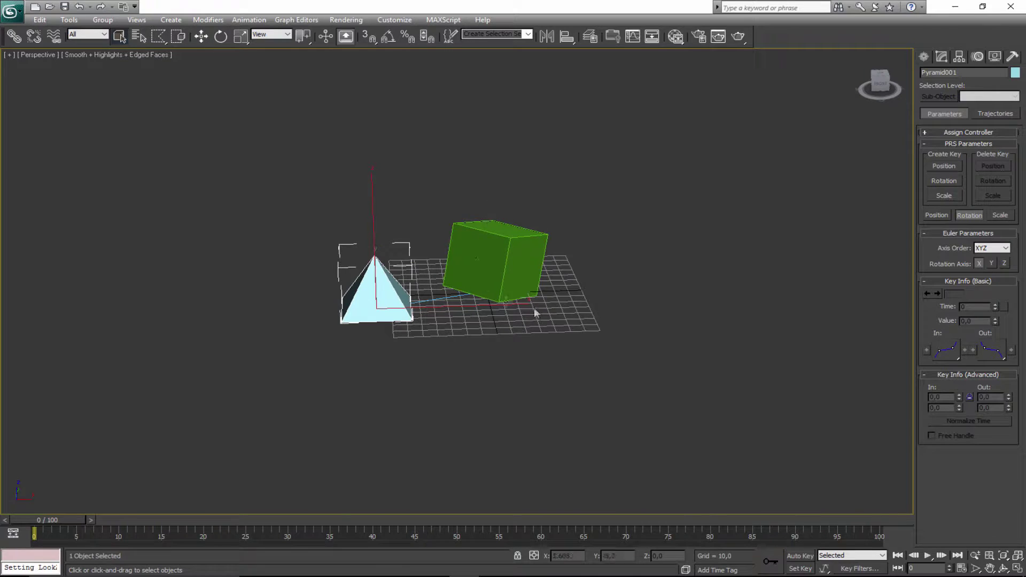
pyautogui.press('w')
pyautogui.moveTo(404, 294); pyautogui.dragTo(648, 313)
pyautogui.keyDown('alt'); pyautogui.moveTo(551, 336); pyautogui.dragTo(465, 283, button='middle'); pyautogui.keyUp('alt')
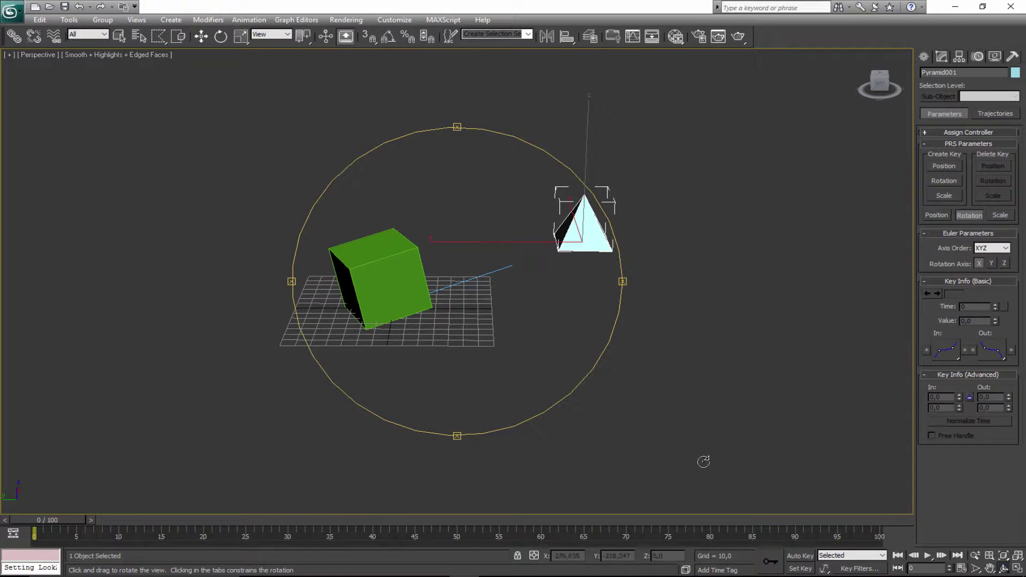
pyautogui.press('q')
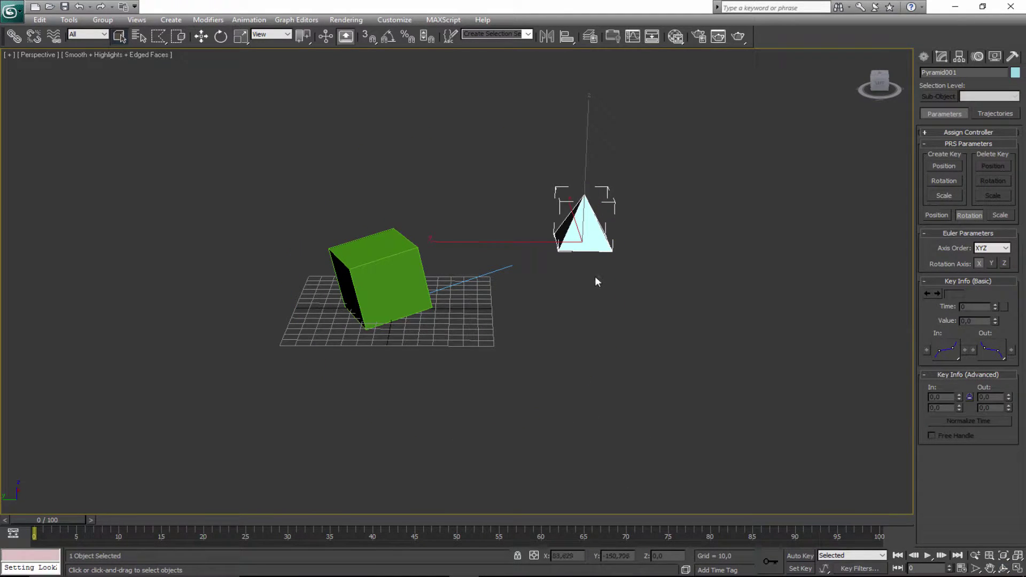
pyautogui.hotkey('ctrl', 'z')
pyautogui.hotkey('ctrl', 'z')
pyautogui.hotkey('ctrl', 'z')
pyautogui.hotkey('ctrl', 'z')
pyautogui.hotkey('ctrl', 'z')
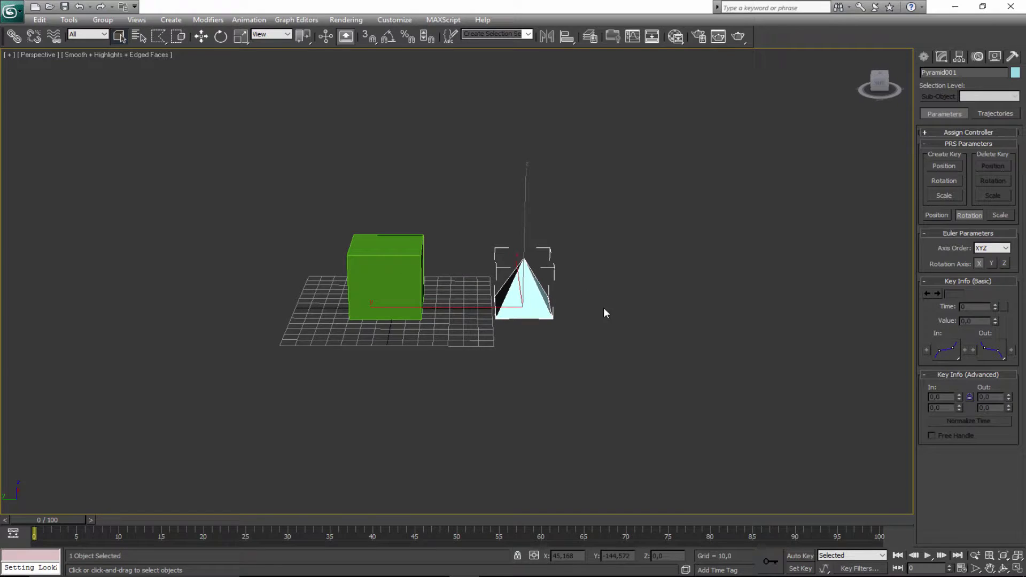
pyautogui.click(943, 57)
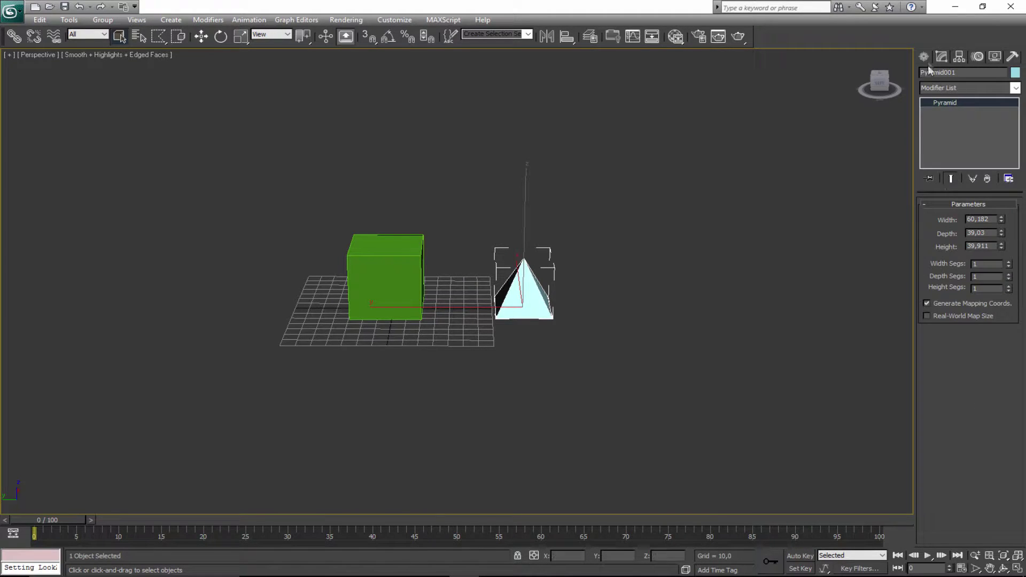
# Create a sphere right of the pyramid, raise it above the scene, and turn on Auto Key
pyautogui.click(924, 57)
pyautogui.click(946, 142)
pyautogui.moveTo(721, 296); pyautogui.dragTo(716, 306)
pyautogui.press('w')
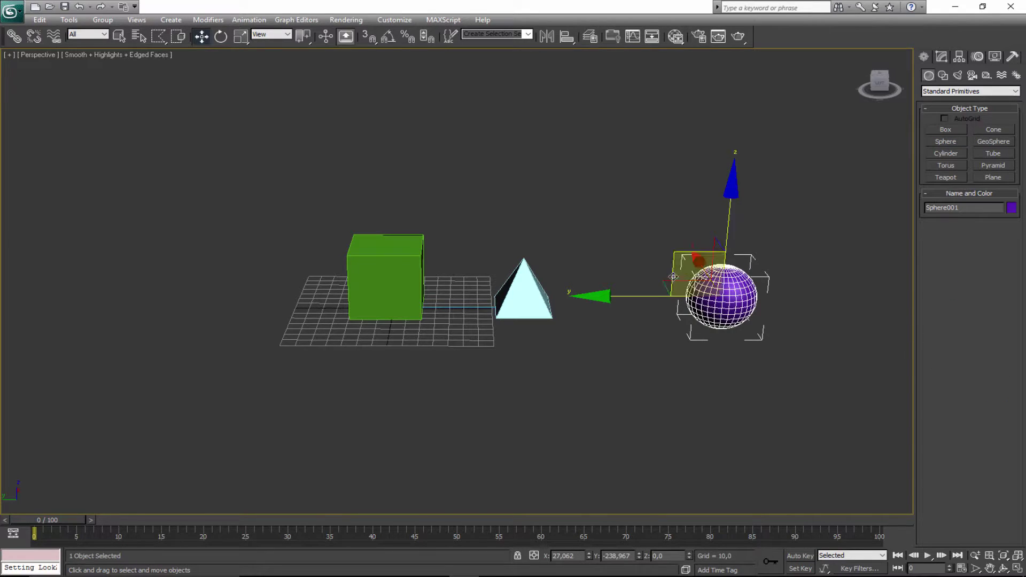
pyautogui.moveTo(686, 262); pyautogui.dragTo(626, 124)
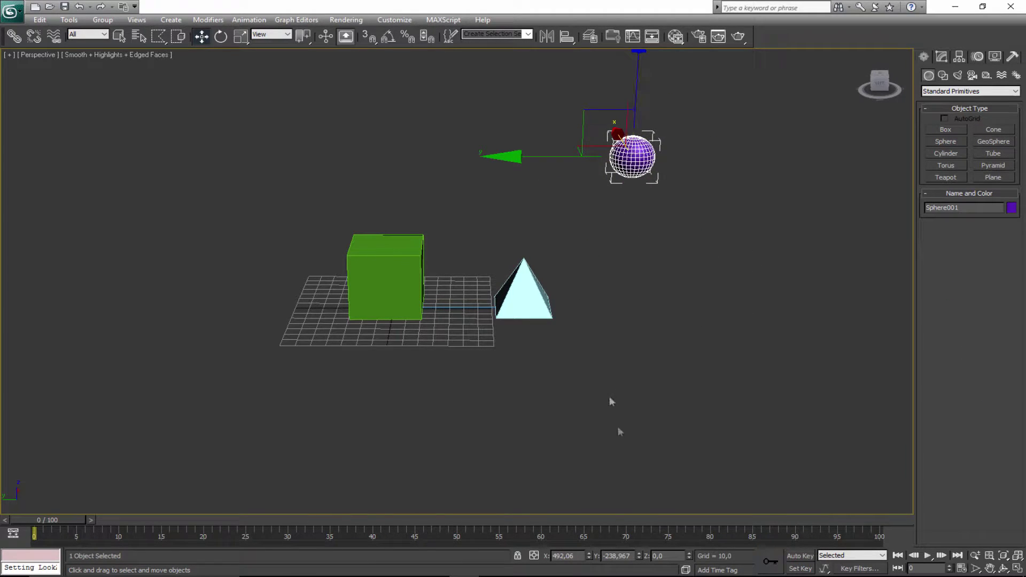
pyautogui.click(800, 556)
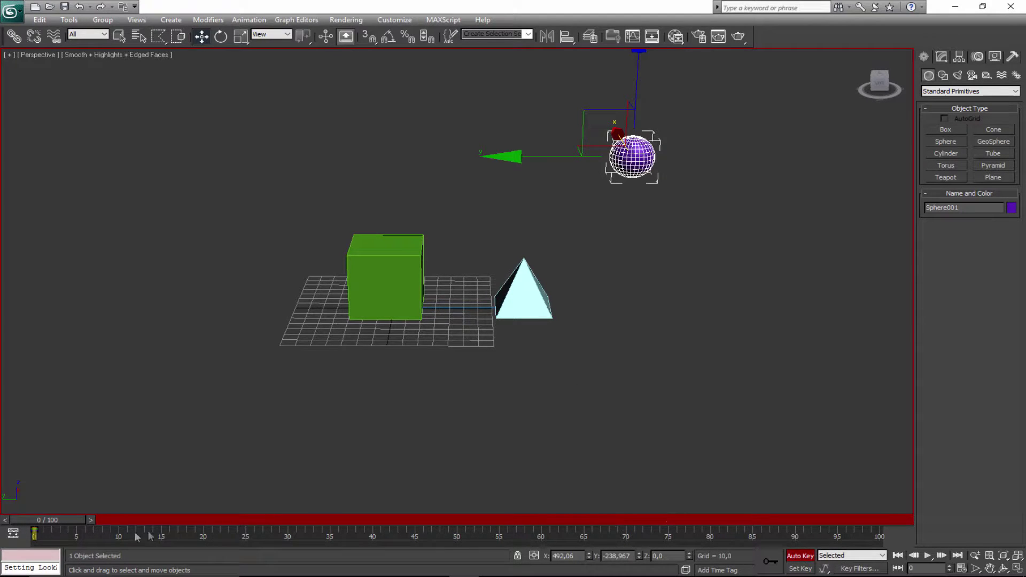
# At frame 100, slide the sphere far right, then scrub to preview its motion
pyautogui.moveTo(56, 520); pyautogui.dragTo(871, 519)
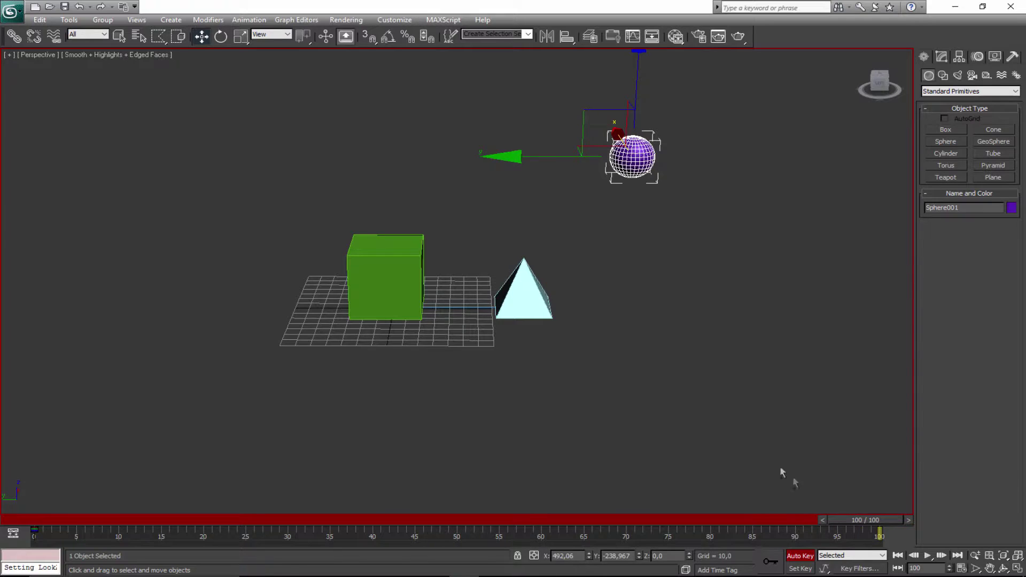
pyautogui.hotkey('ctrl', 'r')
pyautogui.keyDown('alt'); pyautogui.moveTo(420, 271); pyautogui.dragTo(495, 282, button='middle'); pyautogui.keyUp('alt')
pyautogui.scroll(-4, 495, 281)
pyautogui.moveTo(171, 156); pyautogui.dragTo(794, 348)
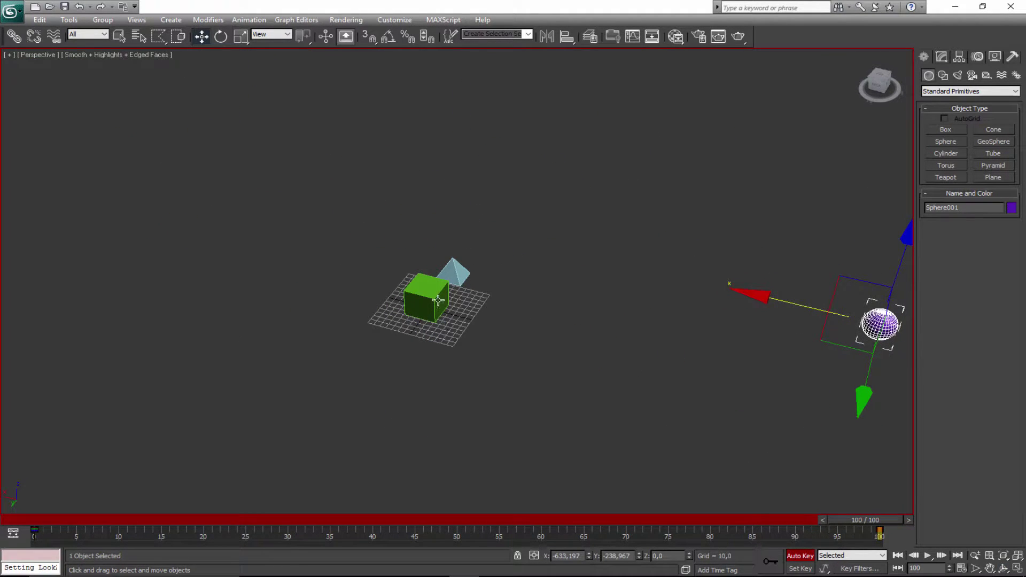
pyautogui.moveTo(43, 518); pyautogui.dragTo(204, 519)
# Select the pyramid and set the time slider to frame 40
pyautogui.keyDown('alt'); pyautogui.moveTo(485, 319); pyautogui.dragTo(451, 350, button='middle'); pyautogui.keyUp('alt')
pyautogui.click(503, 277)
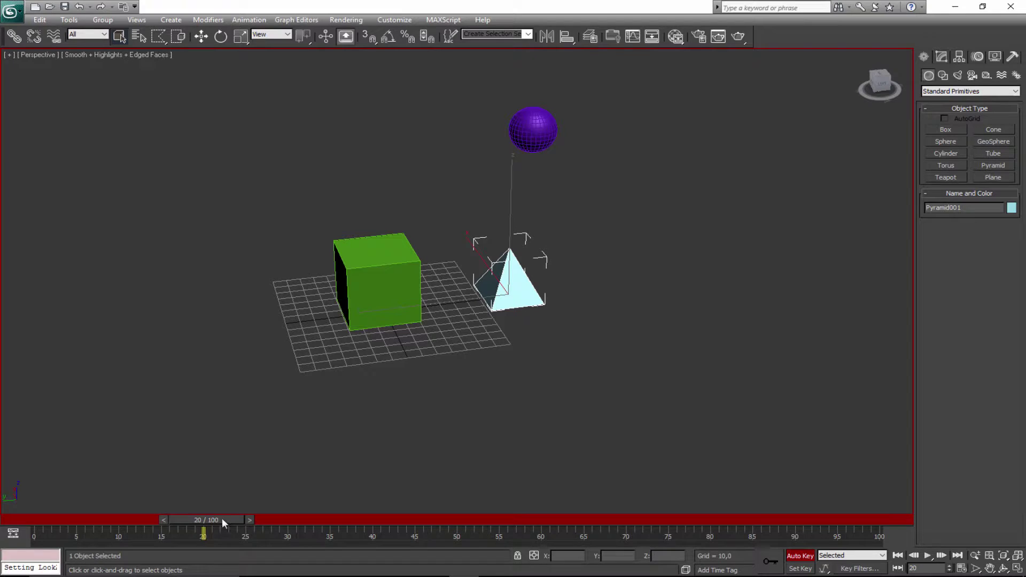
pyautogui.moveTo(207, 522); pyautogui.dragTo(335, 526)
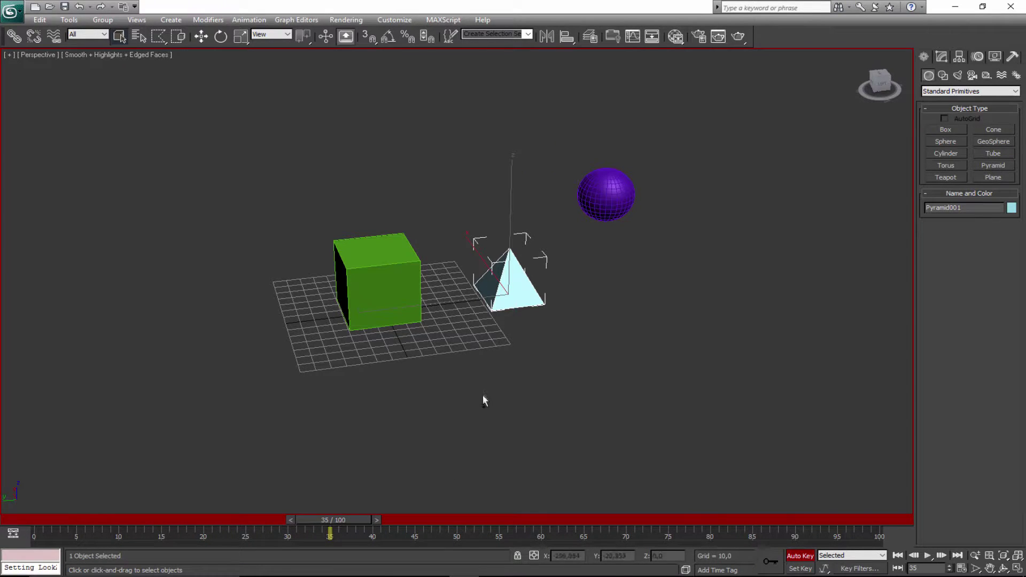
pyautogui.keyDown('alt'); pyautogui.moveTo(467, 289); pyautogui.dragTo(510, 298, button='middle'); pyautogui.keyUp('alt')
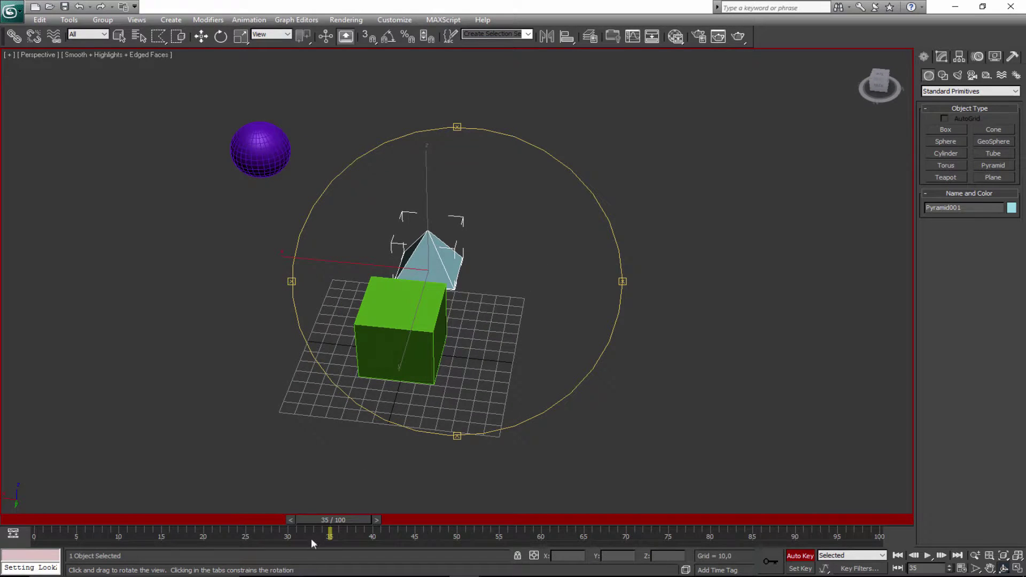
pyautogui.moveTo(334, 526); pyautogui.dragTo(380, 517)
pyautogui.moveTo(539, 307); pyautogui.dragTo(490, 285)
pyautogui.scroll(-2, 491, 285)
pyautogui.keyDown('alt'); pyautogui.moveTo(491, 284); pyautogui.dragTo(406, 353, button='middle'); pyautogui.keyUp('alt')
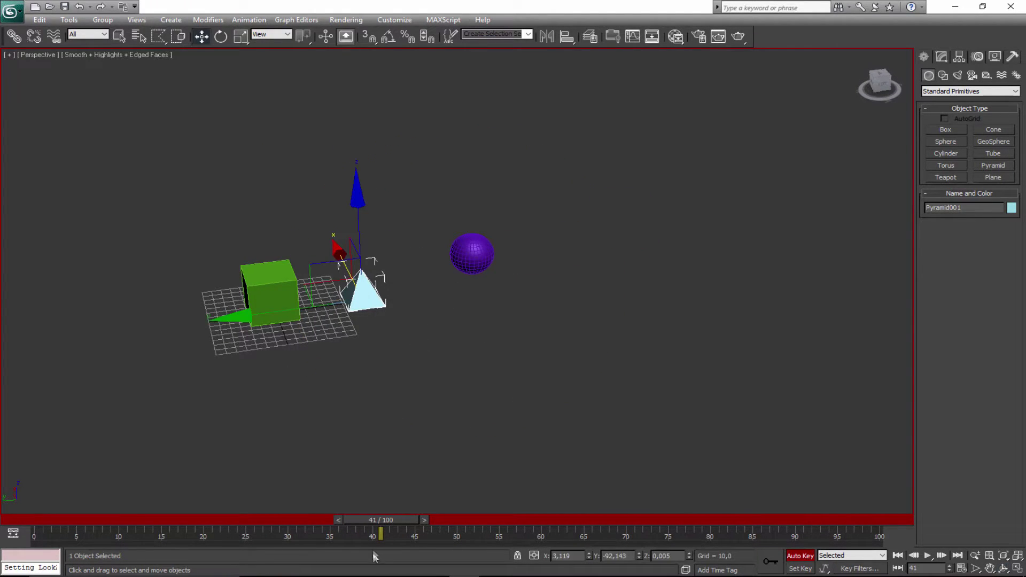
pyautogui.moveTo(399, 519); pyautogui.dragTo(379, 518)
# Give the pyramid a Link Constraint to Sphere001 at frame 40 and scrub to test it
pyautogui.press('q')
pyautogui.click(249, 20)
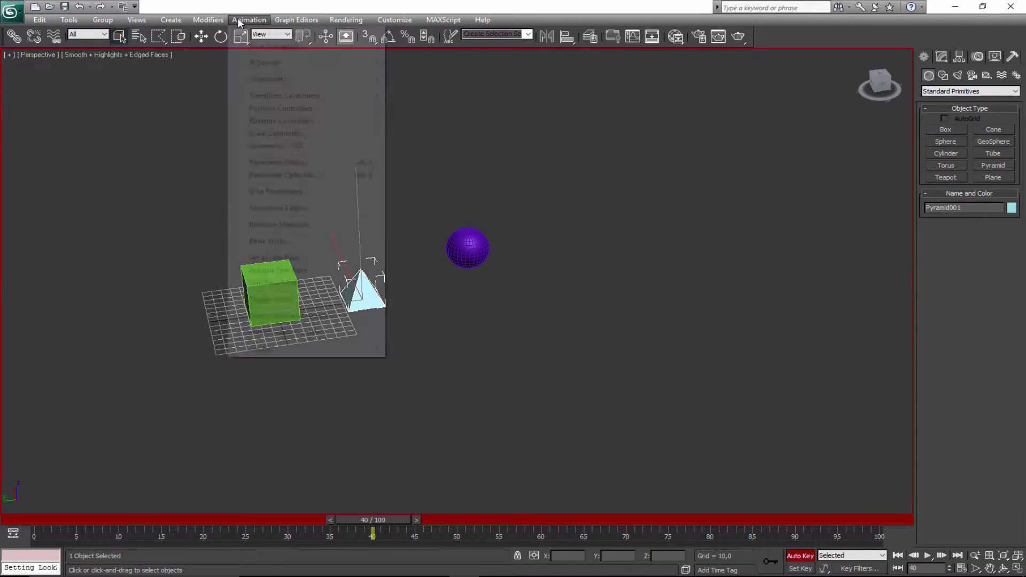
pyautogui.moveTo(356, 86)
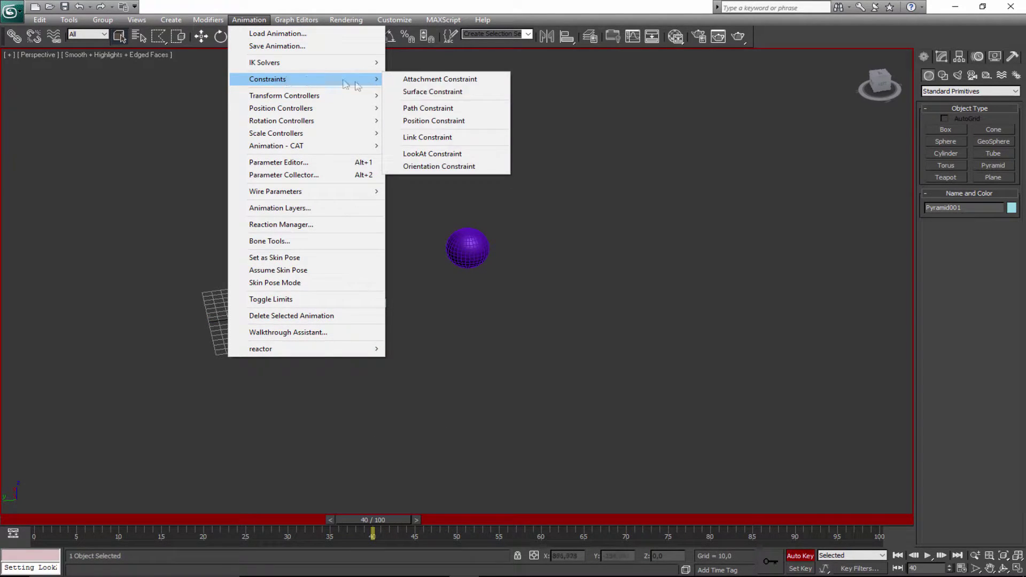
pyautogui.click(426, 137)
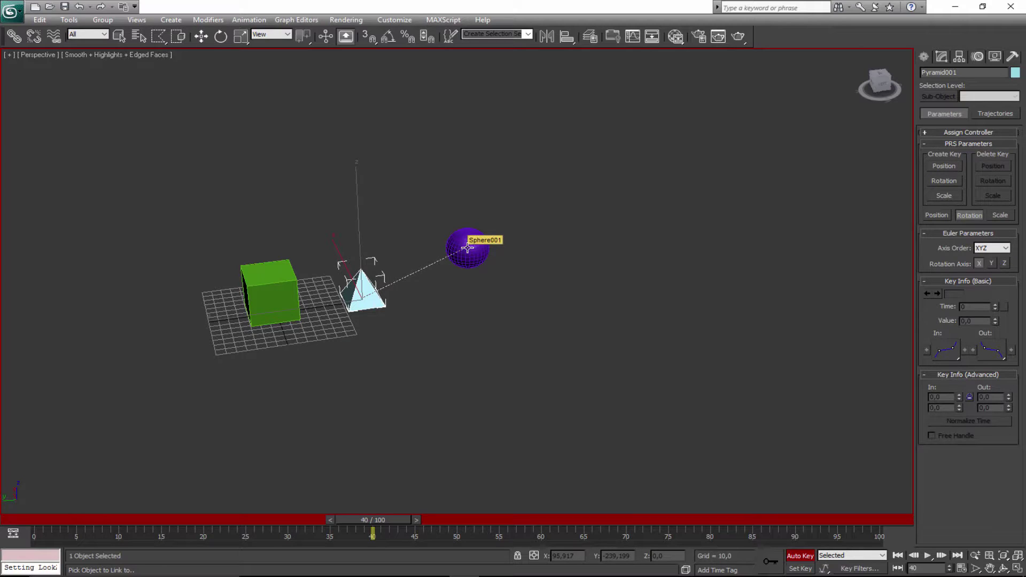
pyautogui.click(467, 247)
pyautogui.moveTo(376, 521)
pyautogui.mouseDown()
pyautogui.moveTo(97, 509)
pyautogui.moveTo(540, 521)
pyautogui.moveTo(9, 498)
pyautogui.moveTo(343, 512)
pyautogui.moveTo(25, 512)
pyautogui.moveTo(377, 505)
pyautogui.mouseUp()
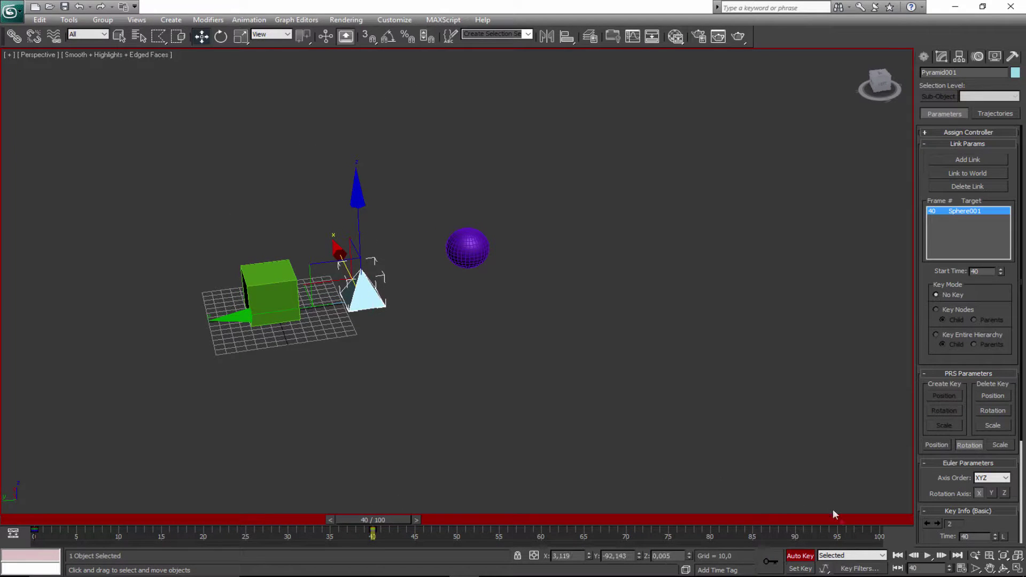
pyautogui.press('q')
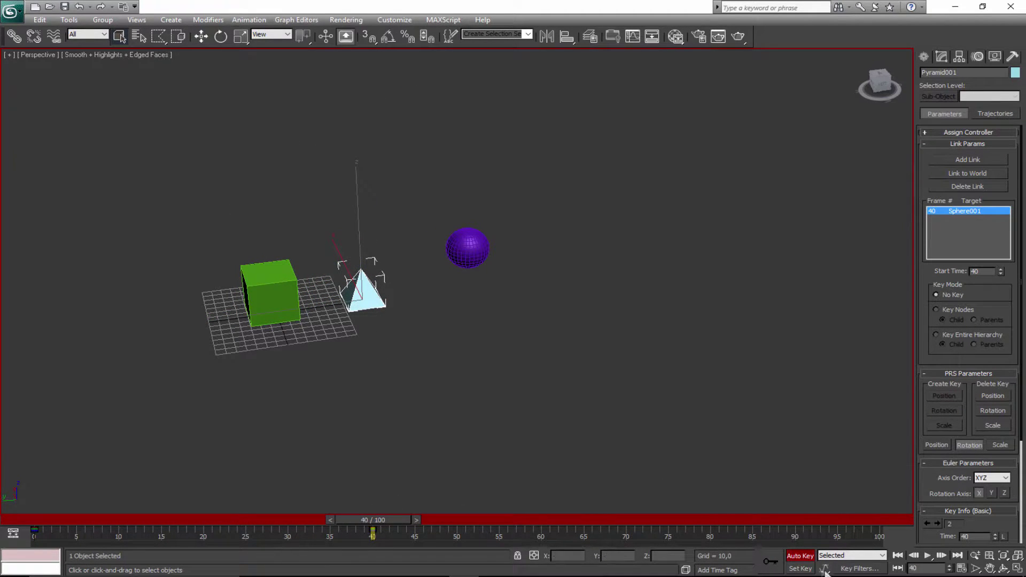
# Scrub with Auto Key off, then with Auto Key on at frame 0 move the pyramid beside the box
pyautogui.click(800, 557)
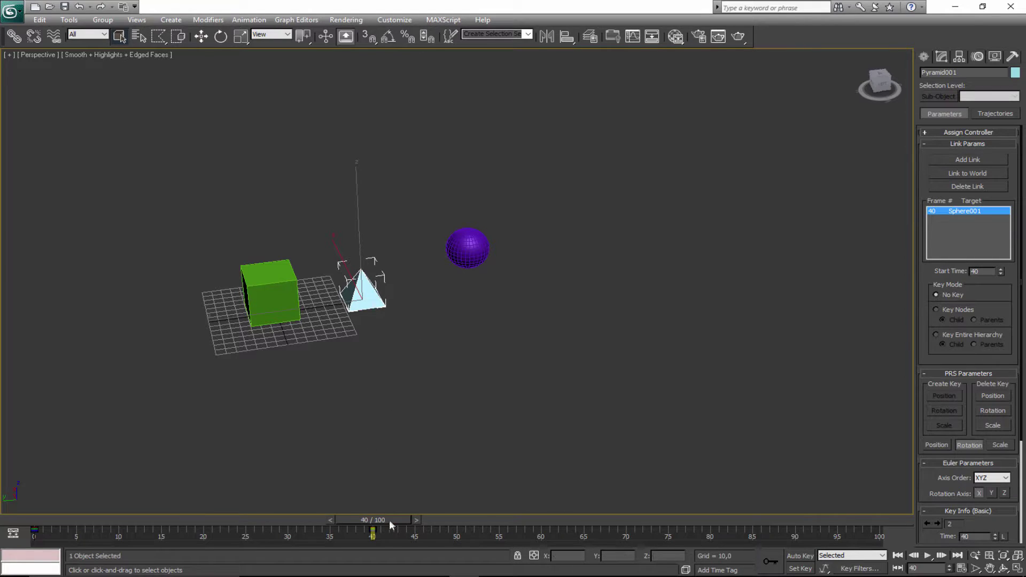
pyautogui.moveTo(390, 524)
pyautogui.mouseDown()
pyautogui.moveTo(112, 518)
pyautogui.moveTo(393, 518)
pyautogui.mouseUp()
pyautogui.moveTo(269, 537); pyautogui.dragTo(153, 540)
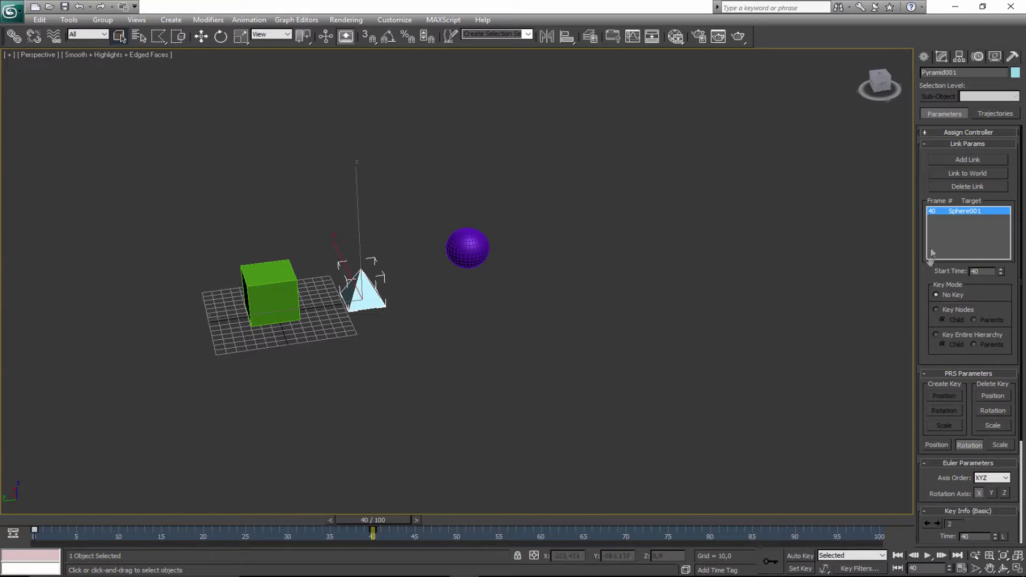
pyautogui.click(801, 556)
pyautogui.moveTo(394, 529); pyautogui.dragTo(67, 520)
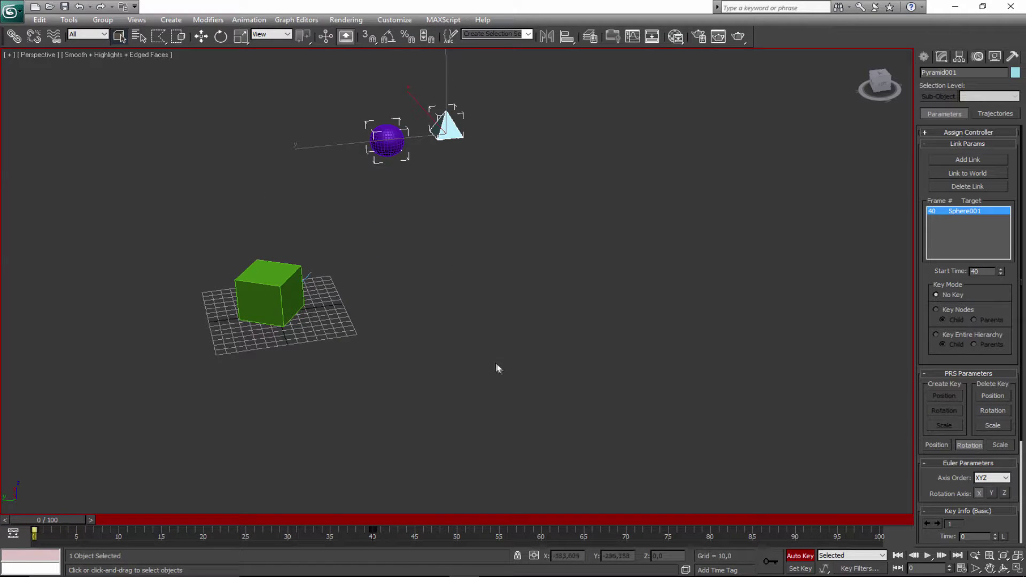
pyautogui.press('w')
pyautogui.moveTo(377, 137); pyautogui.dragTo(306, 290)
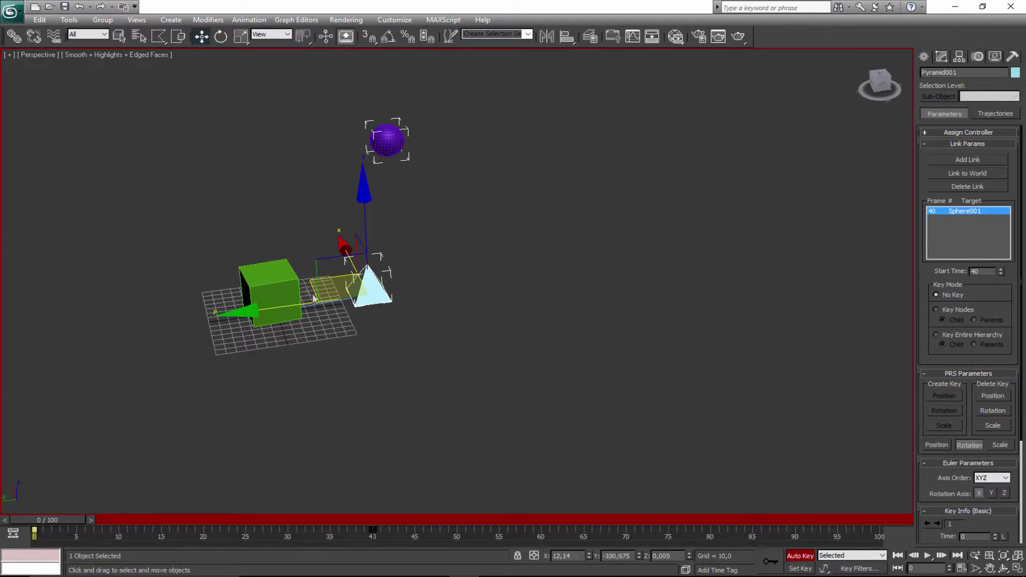
# Link the pyramid to World at frame 0, place it beside the box again, and scrub
pyautogui.click(976, 172)
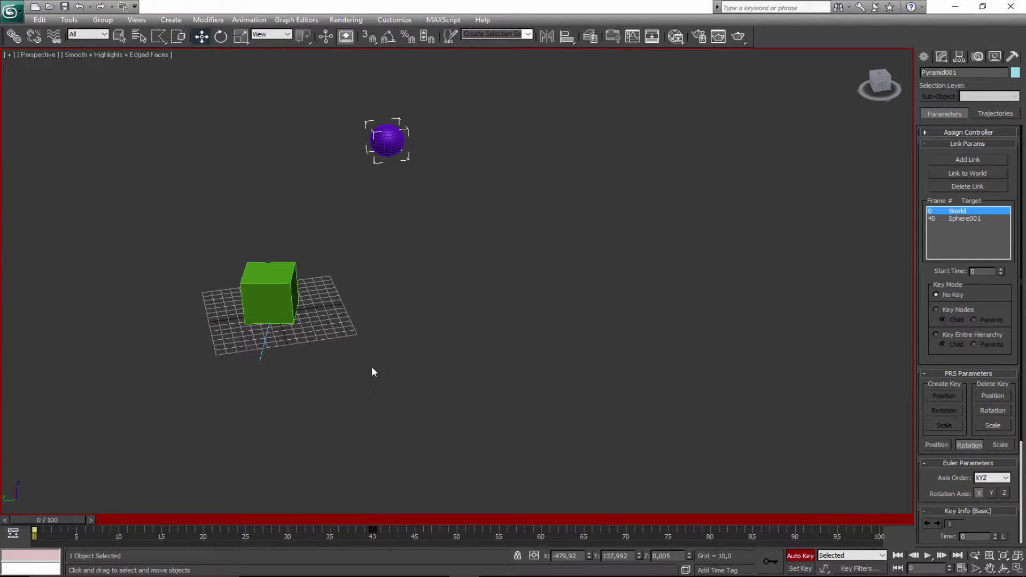
pyautogui.scroll(-4, 371, 367)
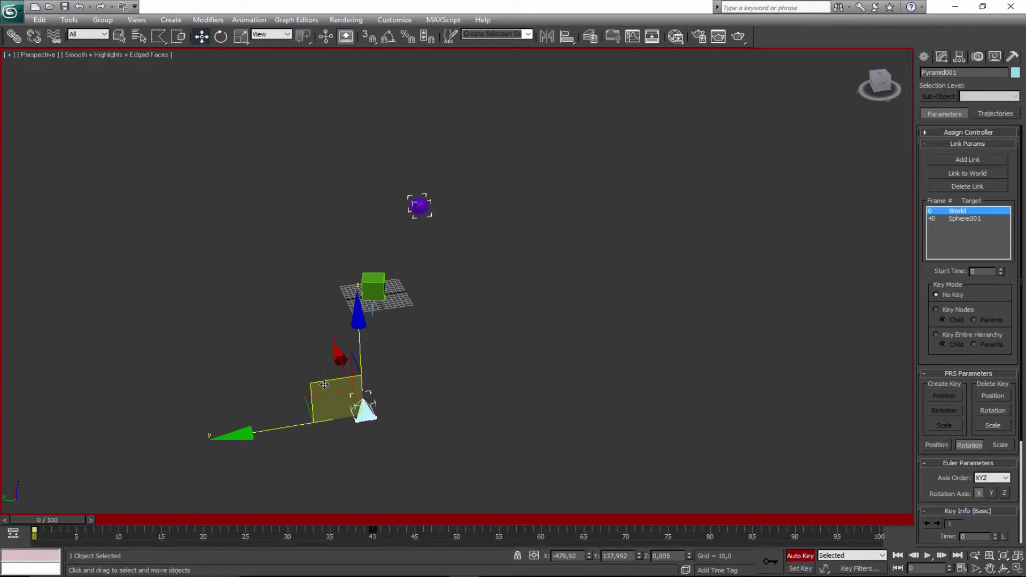
pyautogui.moveTo(324, 385); pyautogui.dragTo(391, 267)
pyautogui.moveTo(52, 521); pyautogui.dragTo(1, 522)
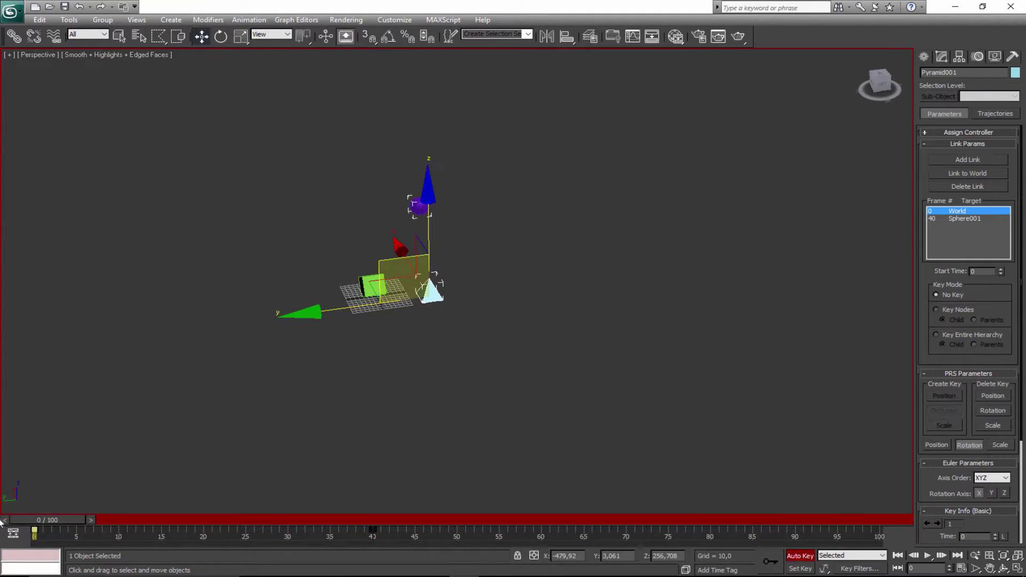
# Play the animation, stop it at frame 72, and turn Auto Key off
pyautogui.click(932, 556)
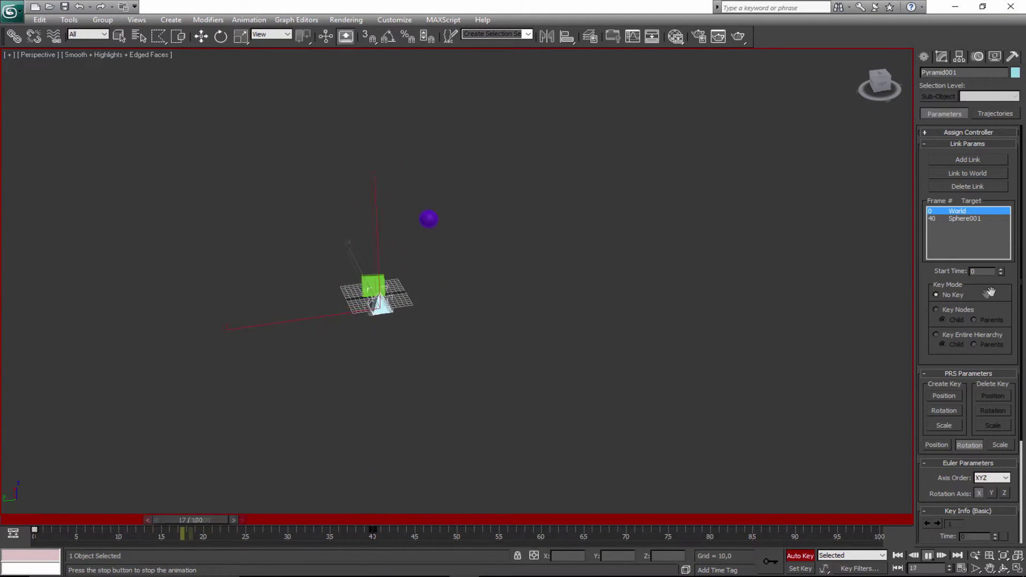
pyautogui.click(927, 556)
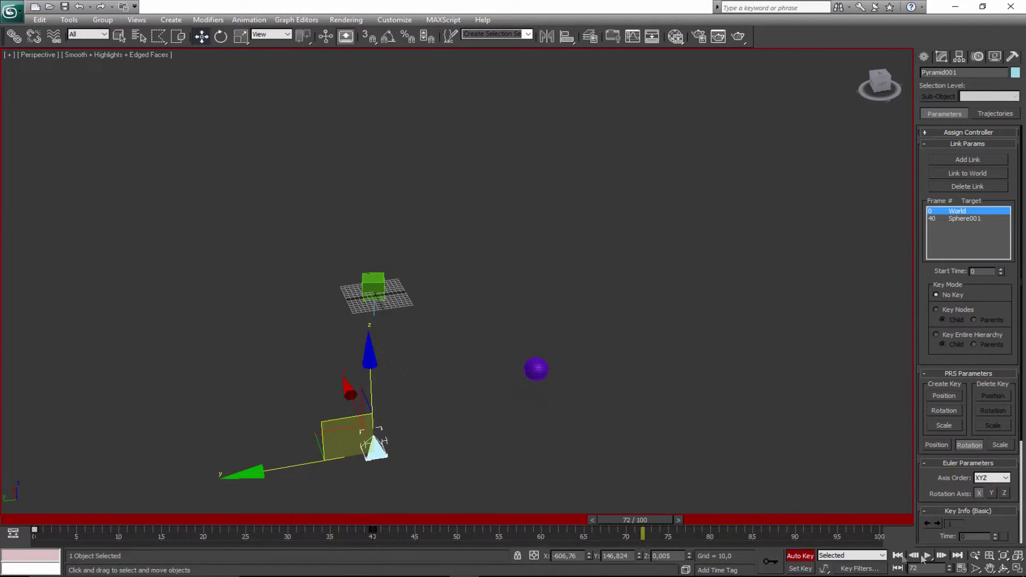
pyautogui.press('q')
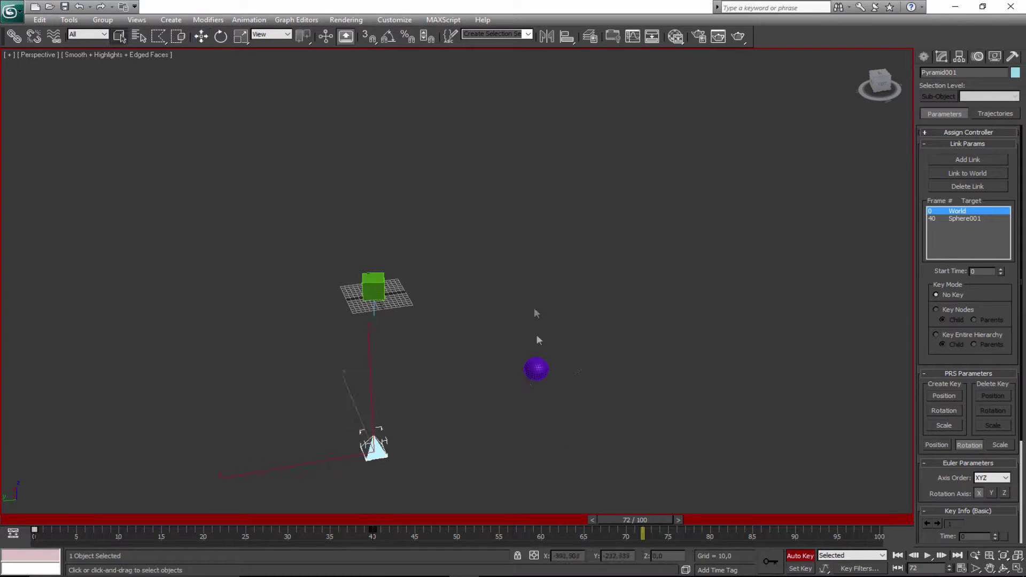
pyautogui.press('q')
pyautogui.click(800, 556)
# Delete the sphere and move the pyramid up toward the cube
pyautogui.moveTo(516, 427); pyautogui.dragTo(547, 347)
pyautogui.press('Delete')
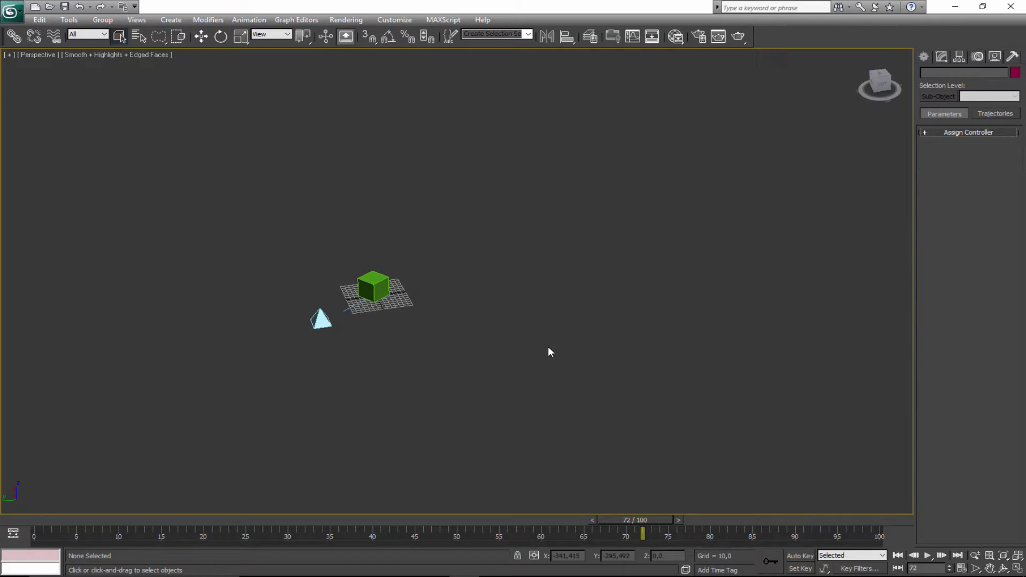
pyautogui.click(319, 321)
pyautogui.press('w')
pyautogui.moveTo(299, 318); pyautogui.dragTo(389, 266)
pyautogui.press('q')
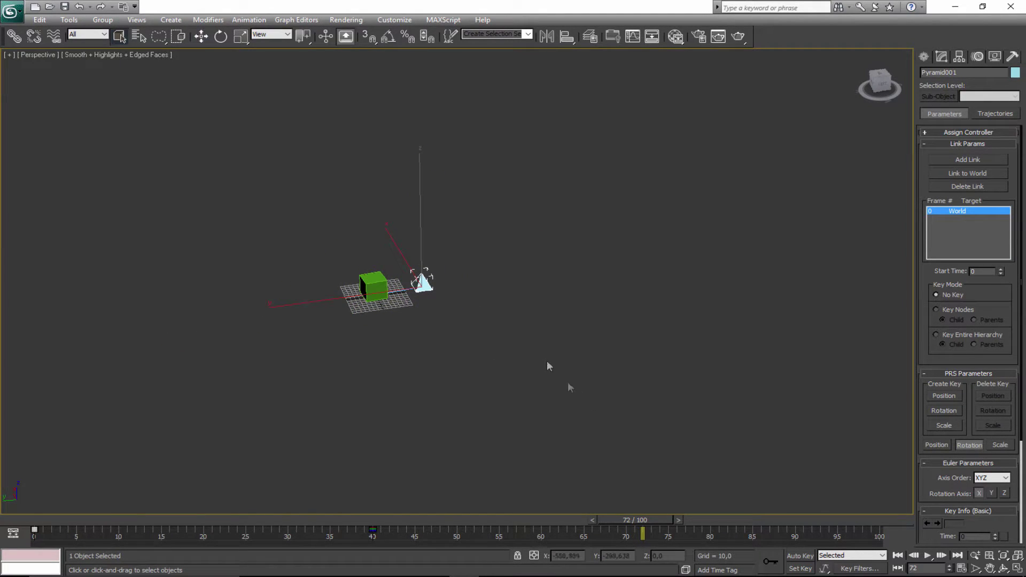
# Scrub to frame 39 and delete the pyramid's stray timeline key
pyautogui.moveTo(533, 359); pyautogui.dragTo(529, 402, button='middle')
pyautogui.scroll(3, 517, 390)
pyautogui.moveTo(638, 537); pyautogui.dragTo(380, 530)
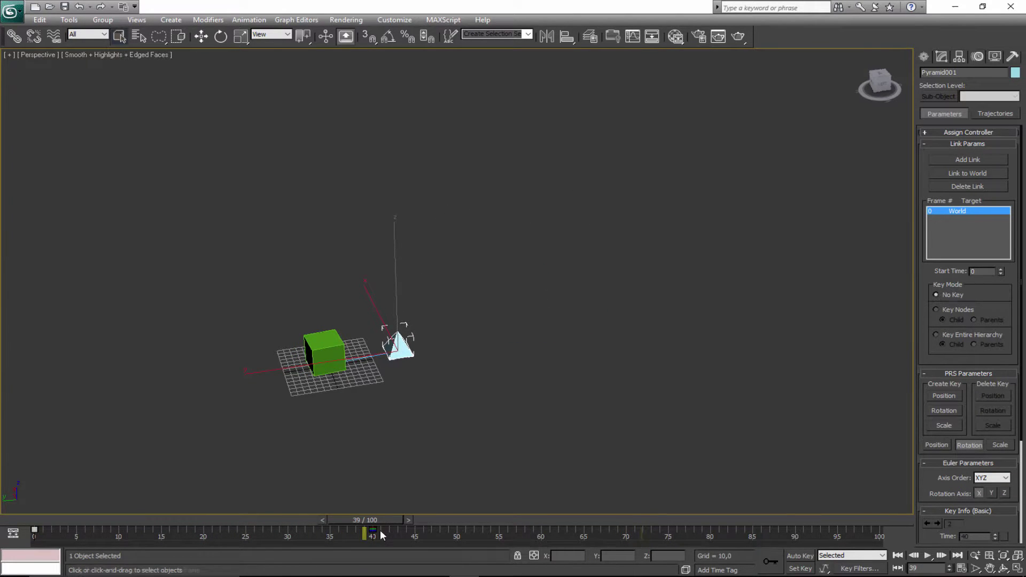
pyautogui.rightClick(315, 531)
pyautogui.click(368, 469)
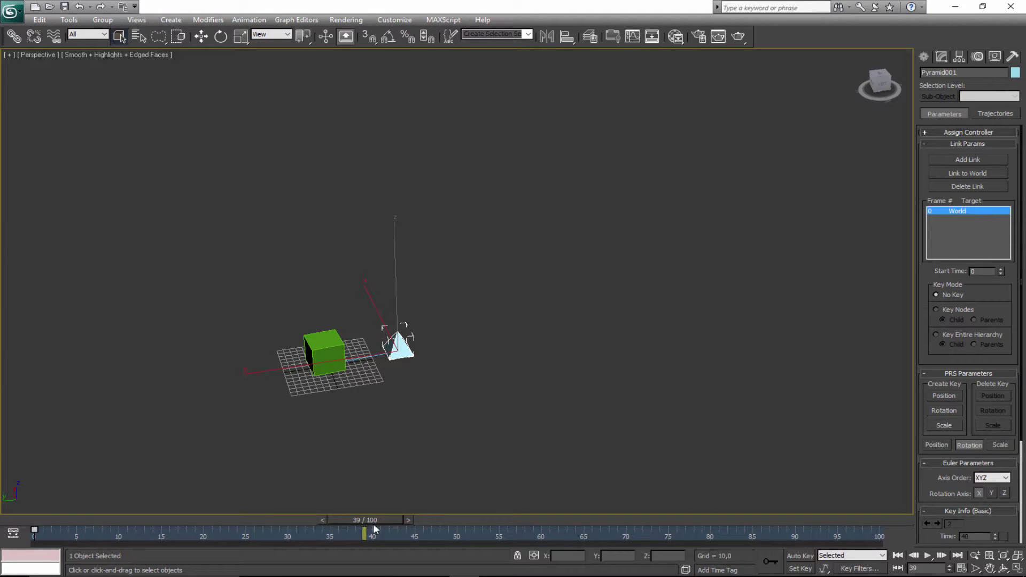
# Return to frame 0, test-move the pyramid against the cube, and undo the move
pyautogui.moveTo(373, 521); pyautogui.dragTo(14, 526)
pyautogui.press('w')
pyautogui.moveTo(366, 321); pyautogui.dragTo(348, 346)
pyautogui.hotkey('ctrl', 'z')
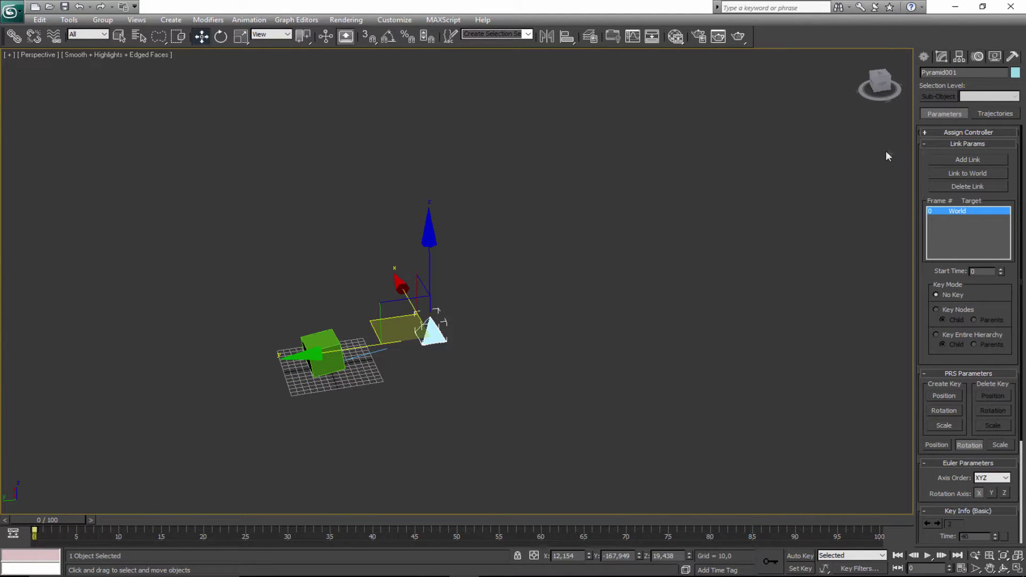
# Create a new sphere above the pyramid and, with Auto Key on, move it lower right at frame 100
pyautogui.click(922, 56)
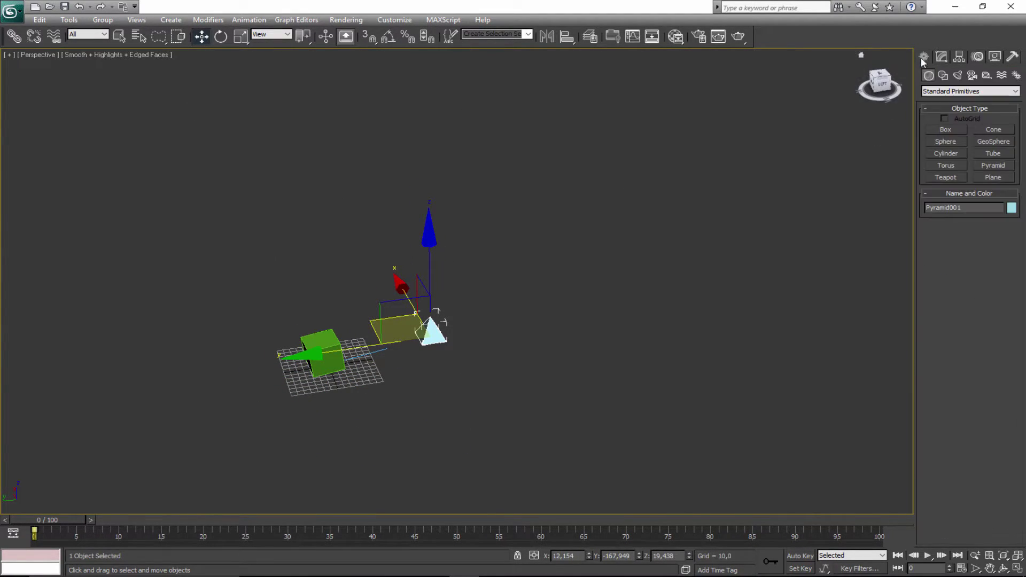
pyautogui.click(945, 142)
pyautogui.moveTo(482, 210)
pyautogui.mouseDown()
pyautogui.moveTo(499, 224)
pyautogui.moveTo(488, 207)
pyautogui.mouseUp()
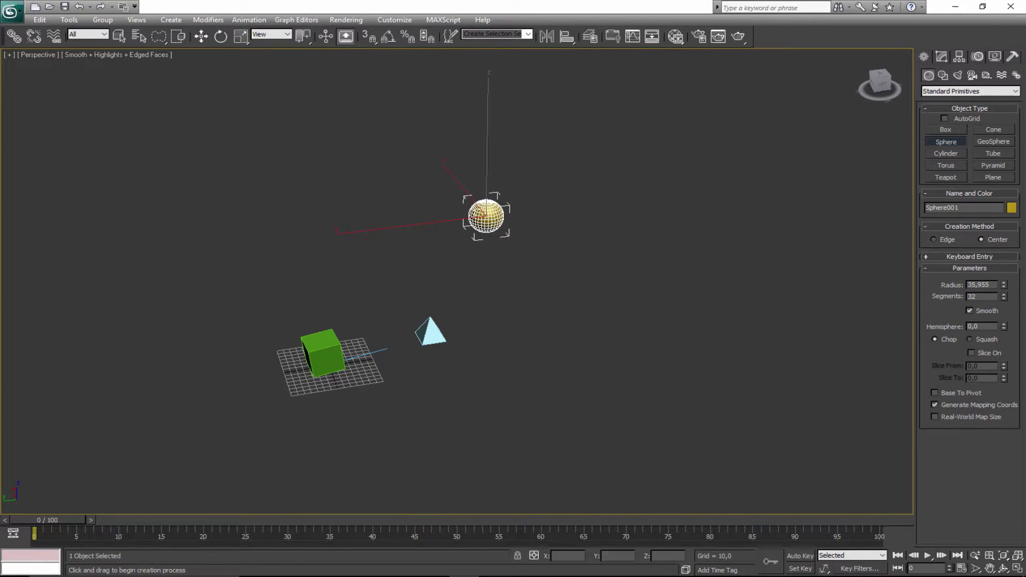
pyautogui.click(799, 555)
pyautogui.press('w')
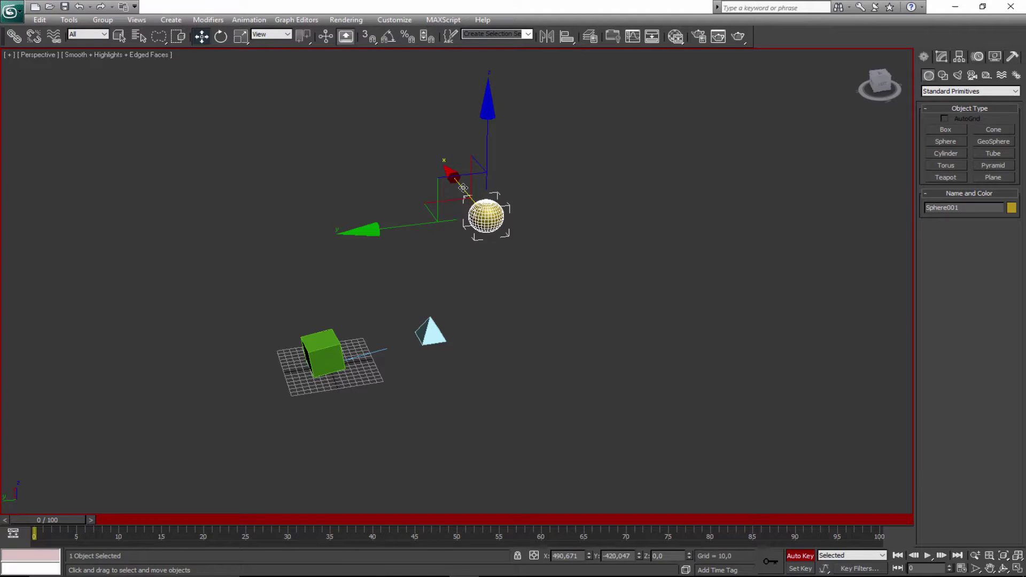
pyautogui.click(878, 528)
pyautogui.moveTo(451, 187); pyautogui.dragTo(664, 439)
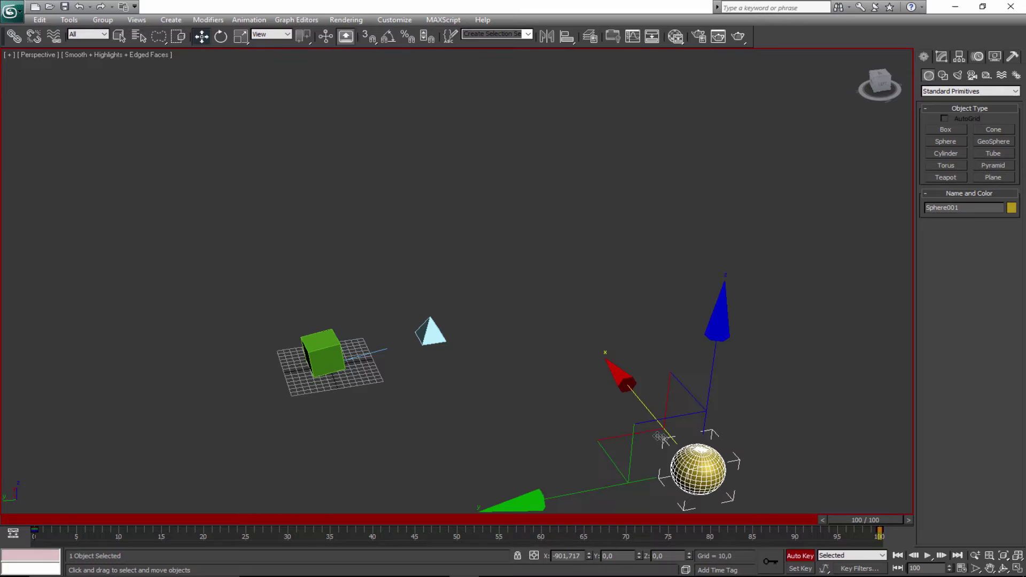
# Bring all objects back into view and play the sphere's animation, stopping at frame 35
pyautogui.press('z')
pyautogui.scroll(-10, 487, 351)
pyautogui.keyDown('alt'); pyautogui.moveTo(477, 324); pyautogui.dragTo(447, 278, button='middle'); pyautogui.keyUp('alt')
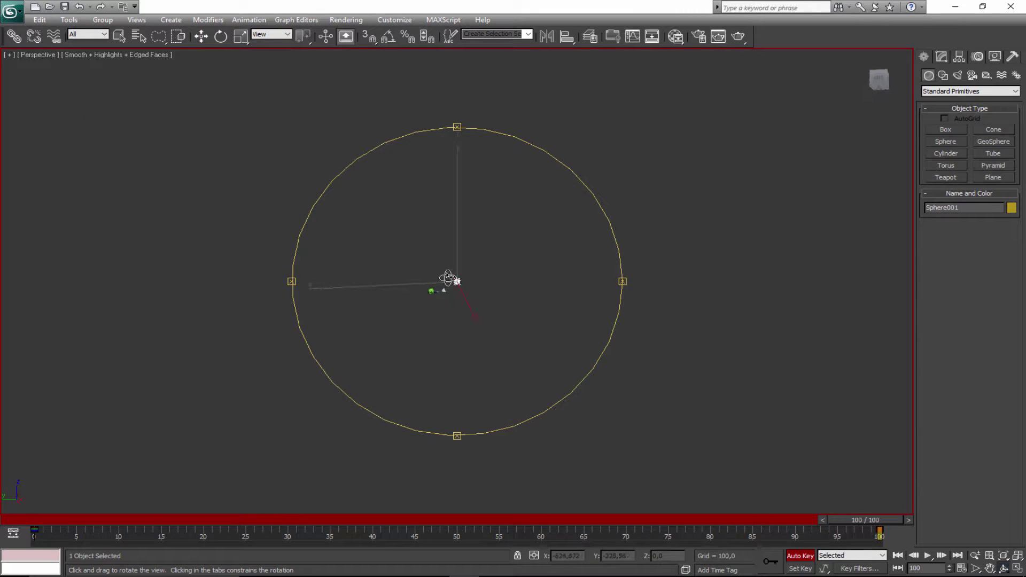
pyautogui.press('w')
pyautogui.keyDown('alt'); pyautogui.moveTo(413, 314); pyautogui.dragTo(550, 407, button='middle'); pyautogui.keyUp('alt')
pyautogui.scroll(5, 550, 407)
pyautogui.moveTo(470, 361); pyautogui.dragTo(500, 324, button='middle')
pyautogui.press('q')
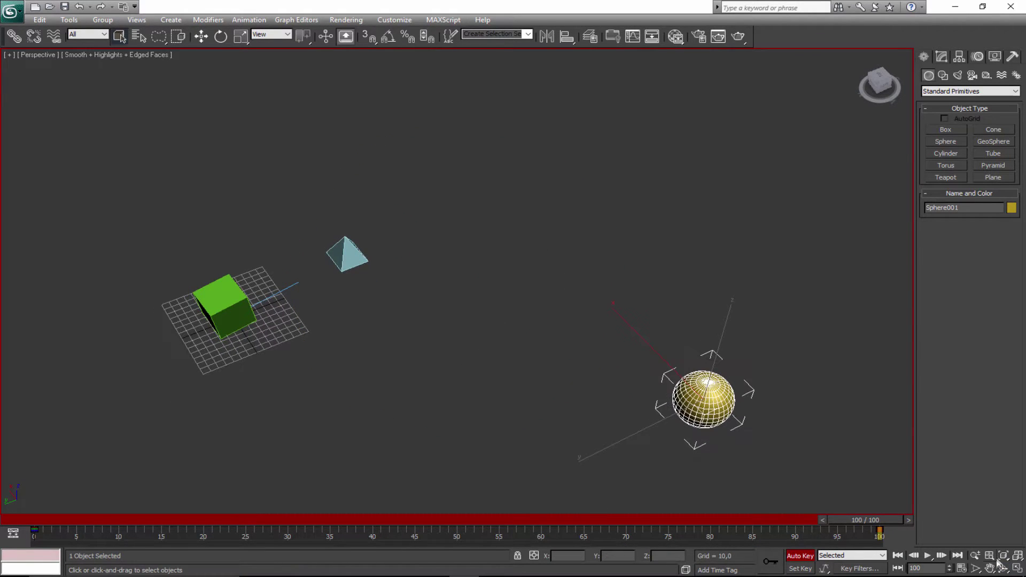
pyautogui.click(927, 556)
pyautogui.click(927, 556)
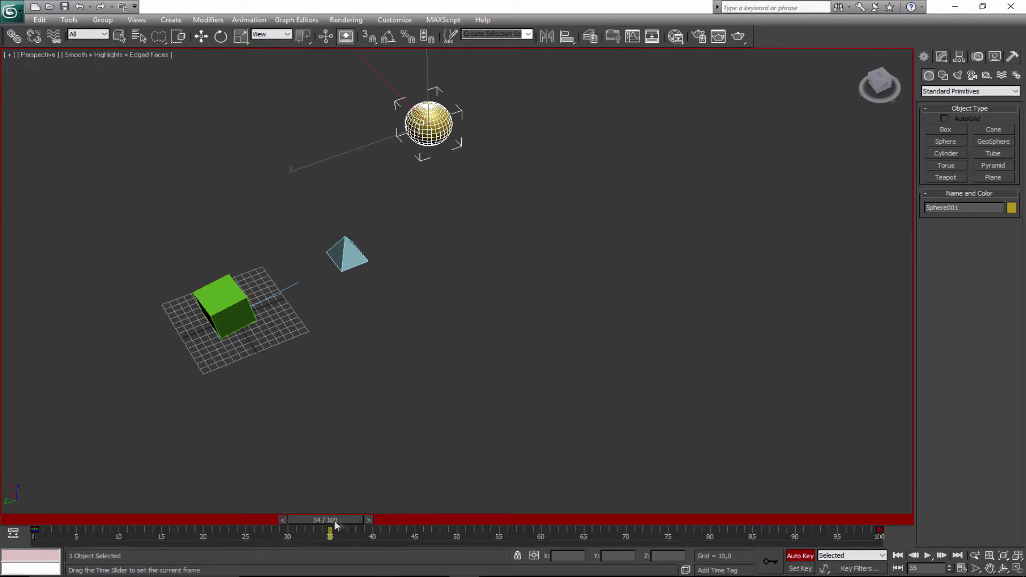
# Turn off Auto Key at frame 35 and select the pyramid to show its Motion settings
pyautogui.moveTo(350, 521); pyautogui.dragTo(310, 521)
pyautogui.click(814, 556)
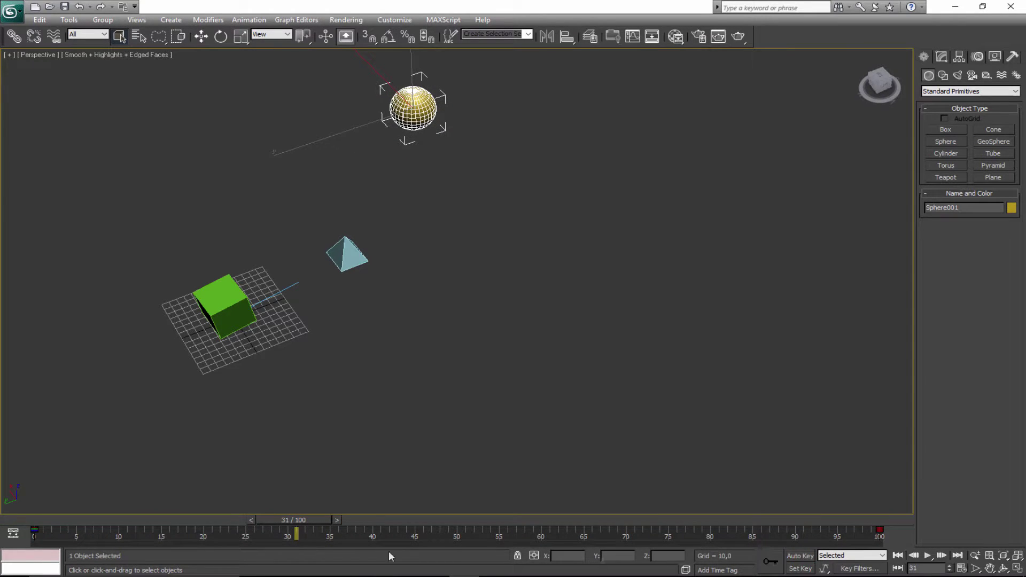
pyautogui.moveTo(285, 518); pyautogui.dragTo(339, 518)
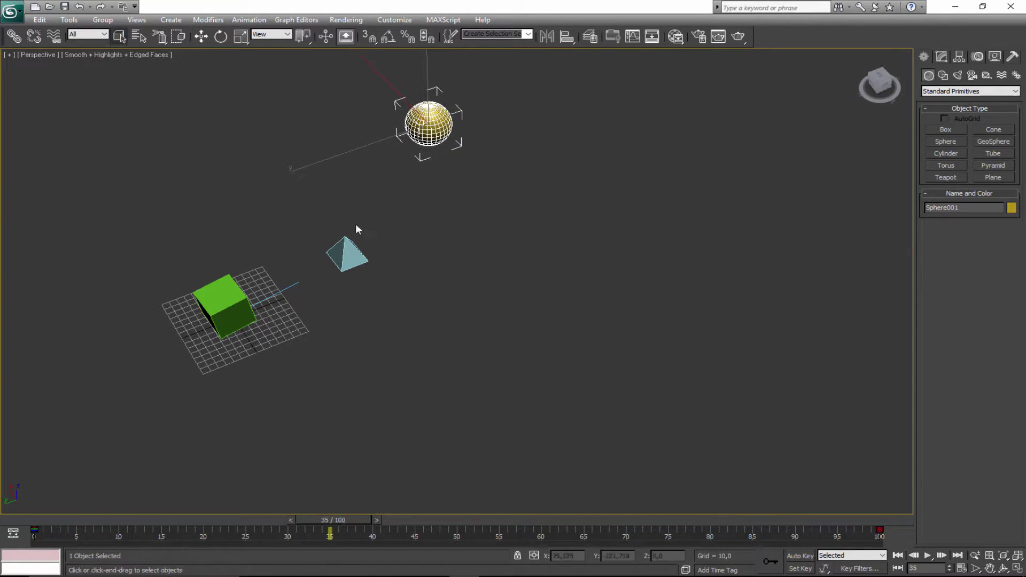
pyautogui.click(344, 256)
pyautogui.click(977, 57)
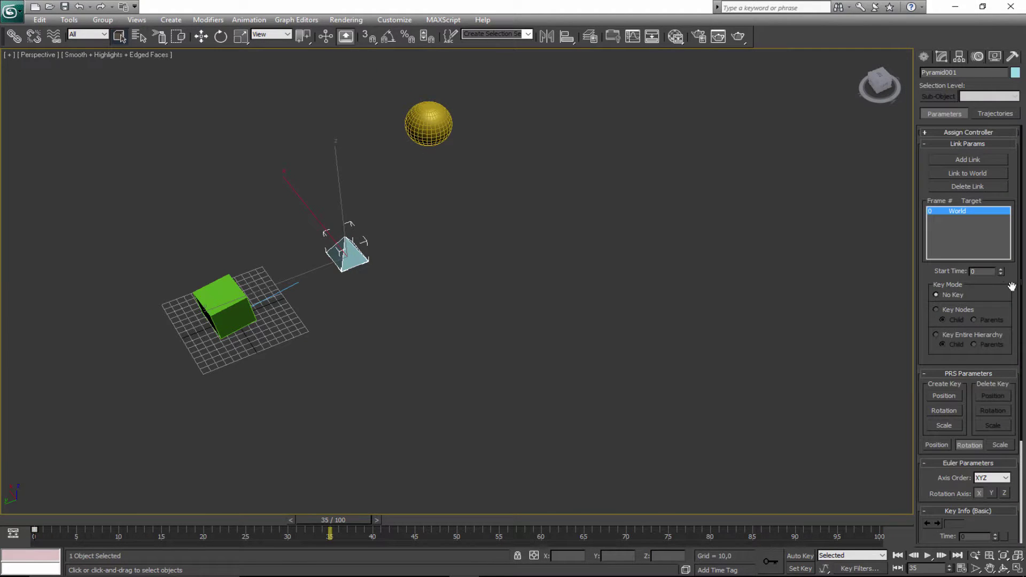
# Add Sphere001 as the pyramid's link target at frame 35, then scrub to test it
pyautogui.moveTo(342, 526); pyautogui.dragTo(68, 538)
pyautogui.moveTo(314, 544)
pyautogui.mouseDown()
pyautogui.moveTo(409, 537)
pyautogui.moveTo(330, 537)
pyautogui.mouseUp()
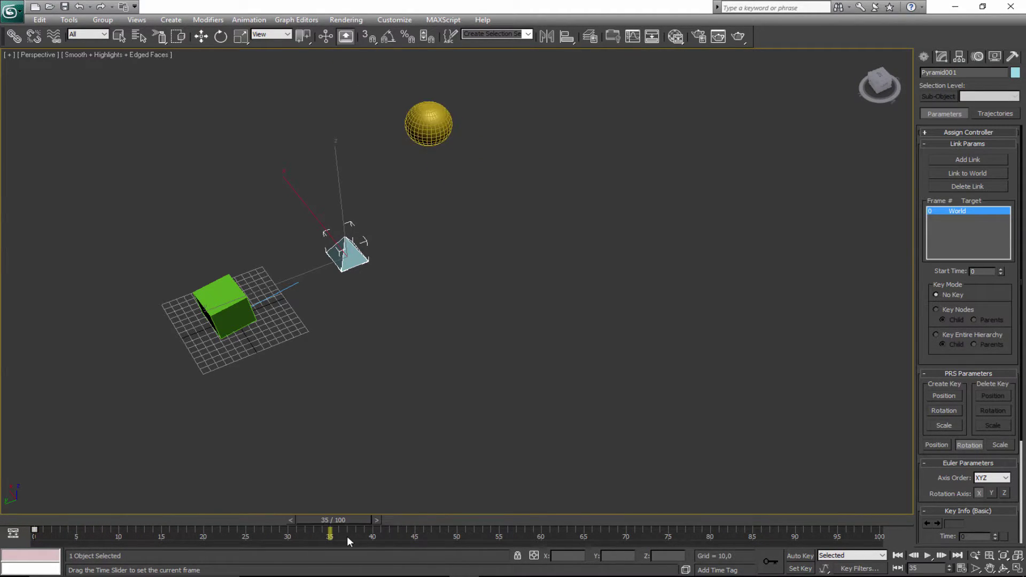
pyautogui.click(972, 159)
pyautogui.click(433, 128)
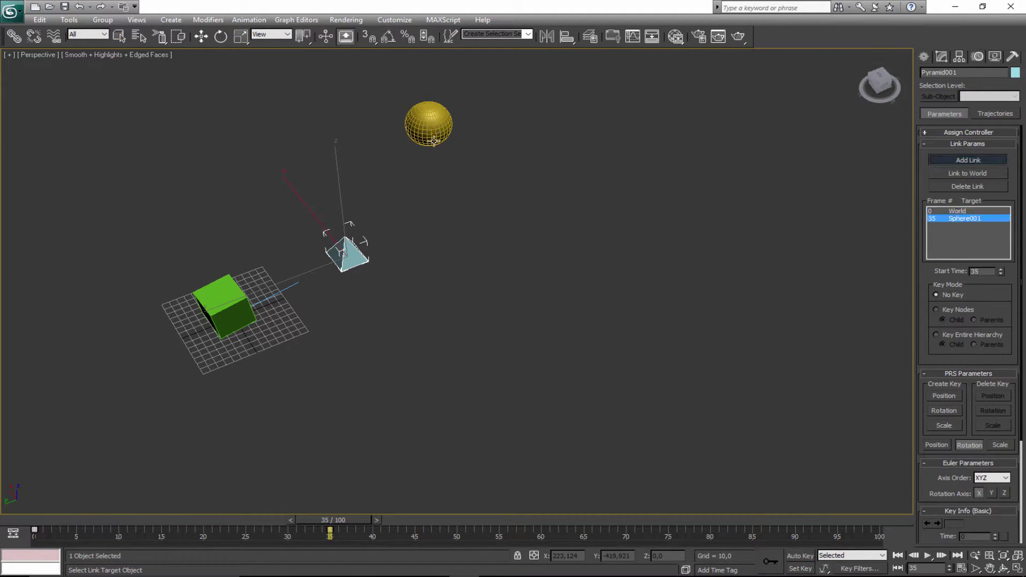
pyautogui.moveTo(357, 523); pyautogui.dragTo(137, 530)
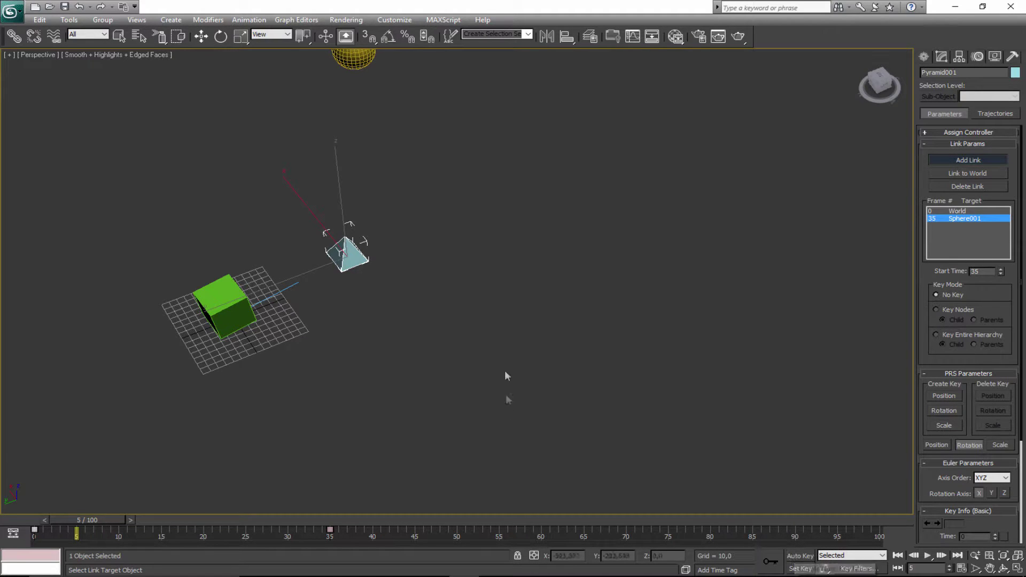
pyautogui.moveTo(506, 403); pyautogui.dragTo(519, 421, button='middle')
pyautogui.click(1003, 568)
pyautogui.moveTo(435, 428); pyautogui.dragTo(474, 314)
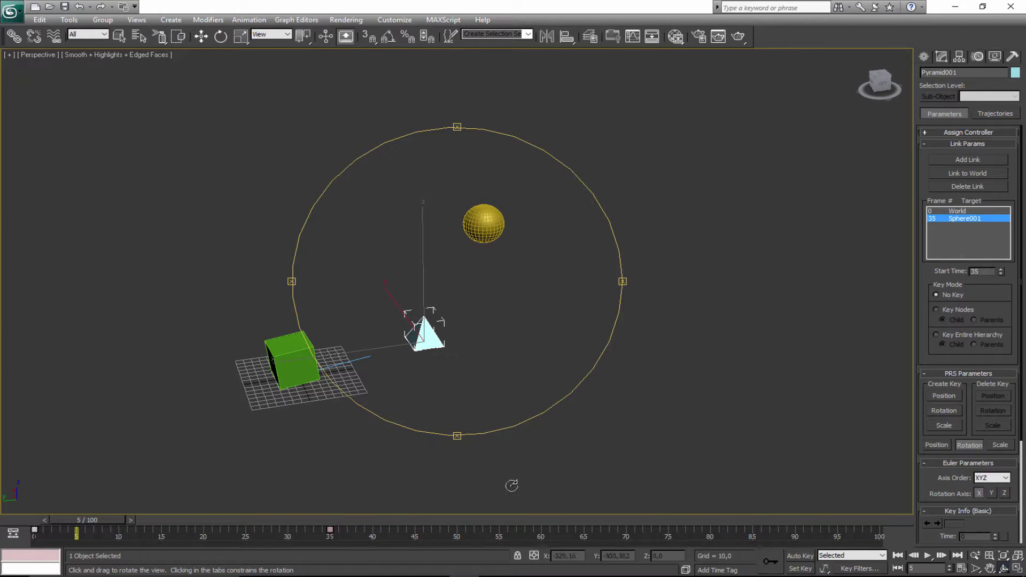
pyautogui.moveTo(77, 516); pyautogui.dragTo(178, 519)
pyautogui.hotkey('ctrl', 'r')
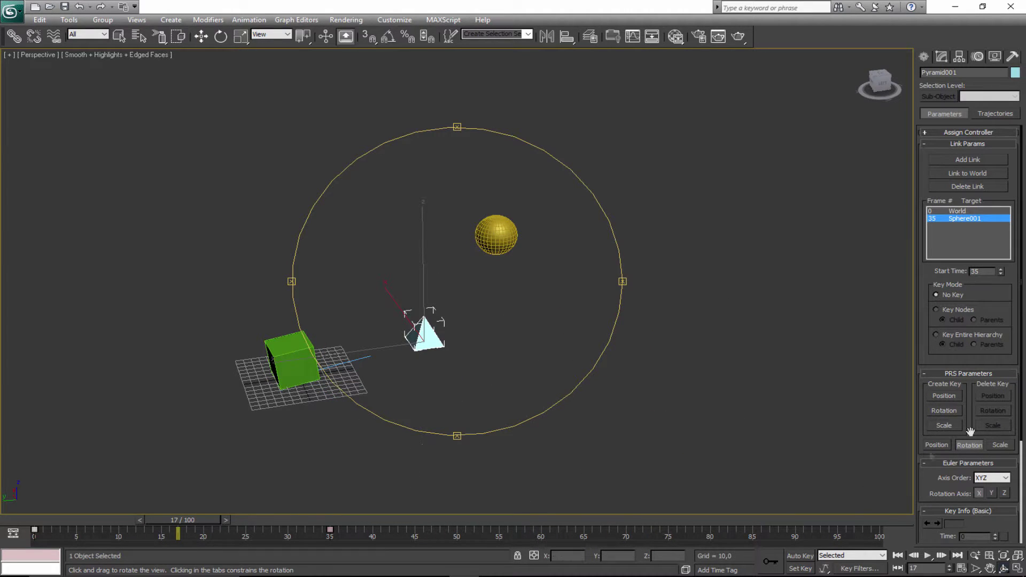
pyautogui.moveTo(187, 519); pyautogui.dragTo(483, 534)
pyautogui.moveTo(419, 432); pyautogui.dragTo(438, 399, button='middle')
pyautogui.moveTo(287, 522); pyautogui.dragTo(600, 511)
pyautogui.keyDown('alt'); pyautogui.moveTo(449, 358); pyautogui.dragTo(622, 331, button='middle'); pyautogui.keyUp('alt')
pyautogui.moveTo(186, 526); pyautogui.dragTo(225, 546)
pyautogui.hotkey('ctrl', 'r')
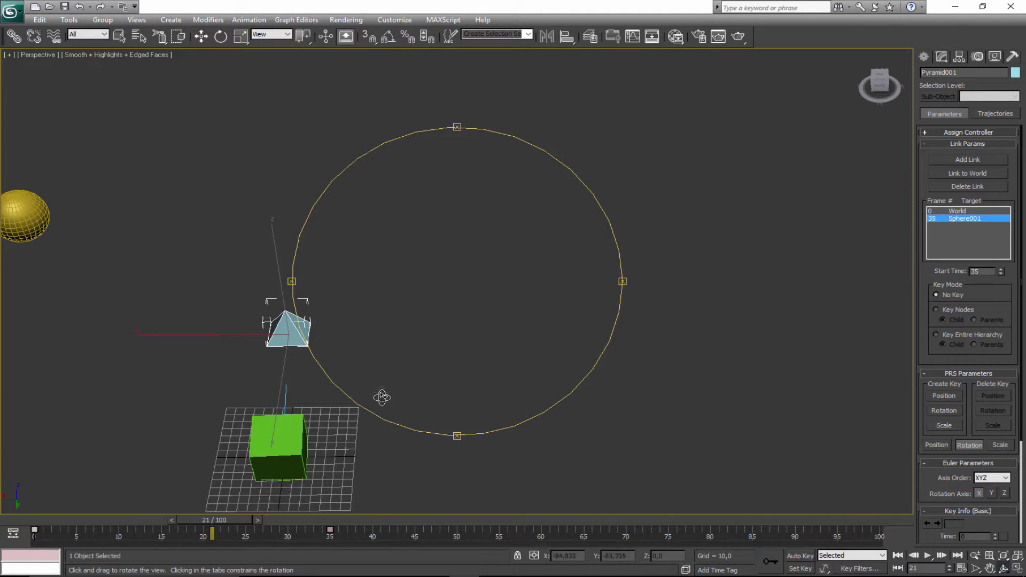
pyautogui.moveTo(453, 304); pyautogui.dragTo(385, 240)
pyautogui.rightClick(513, 137)
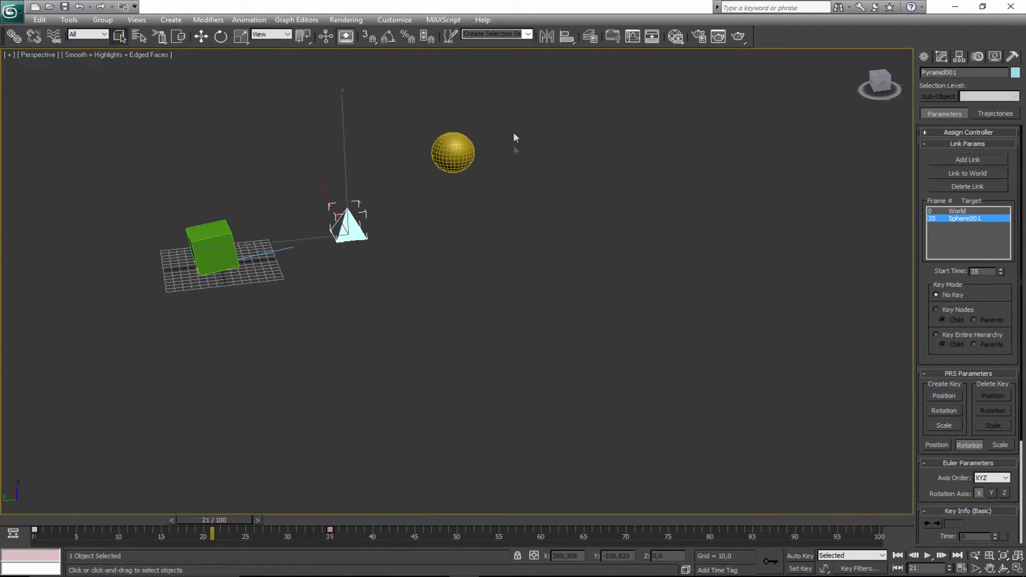
pyautogui.click(475, 249)
# Delete Pyramid001 and Sphere001, keeping Box001, and bring up the Animation > Constraints list
pyautogui.press('w')
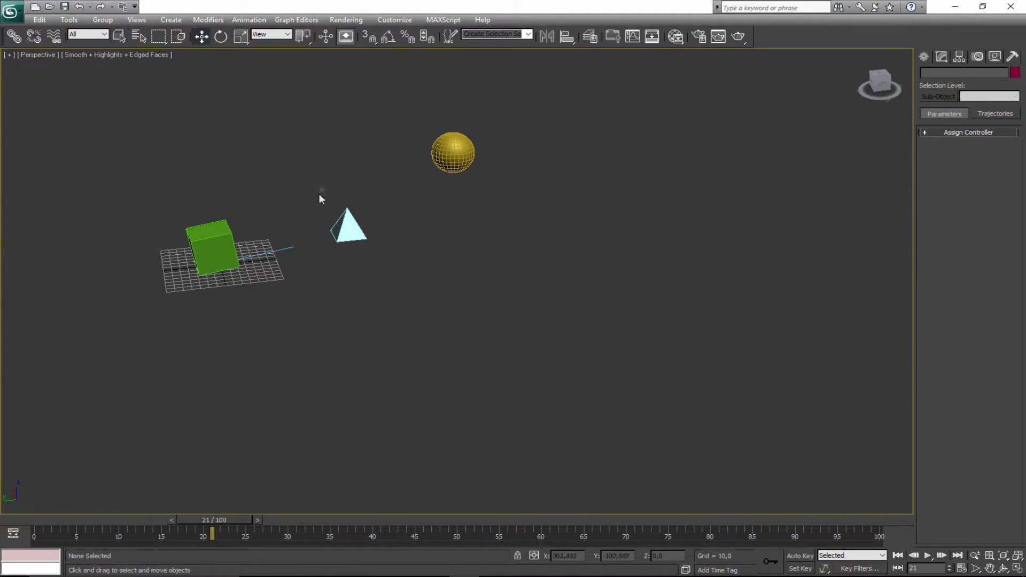
pyautogui.moveTo(502, 278); pyautogui.dragTo(503, 268)
pyautogui.keyDown('ctrl'); pyautogui.click(452, 153); pyautogui.keyUp('ctrl')
pyautogui.press('Delete')
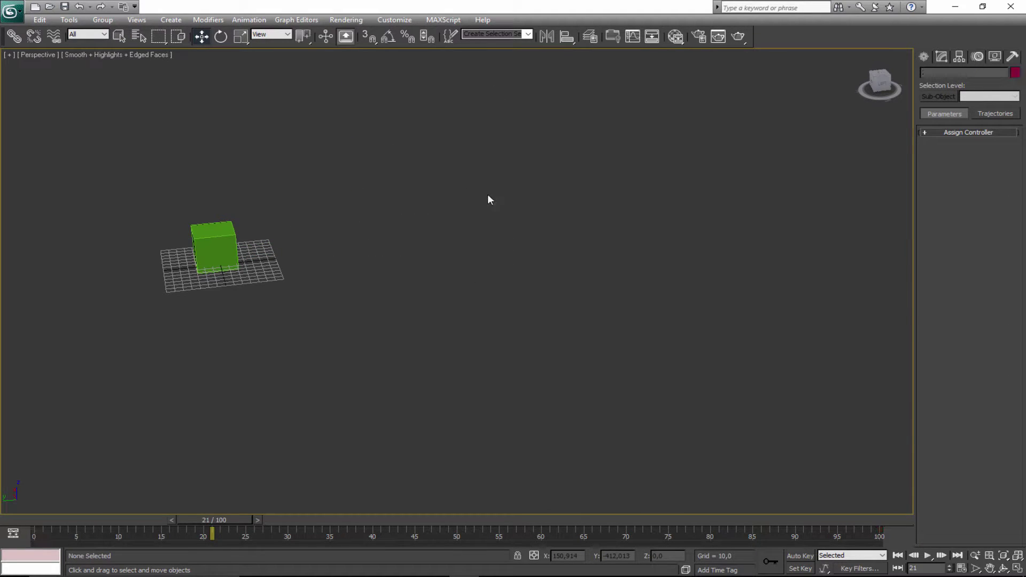
pyautogui.click(249, 20)
pyautogui.moveTo(313, 80)
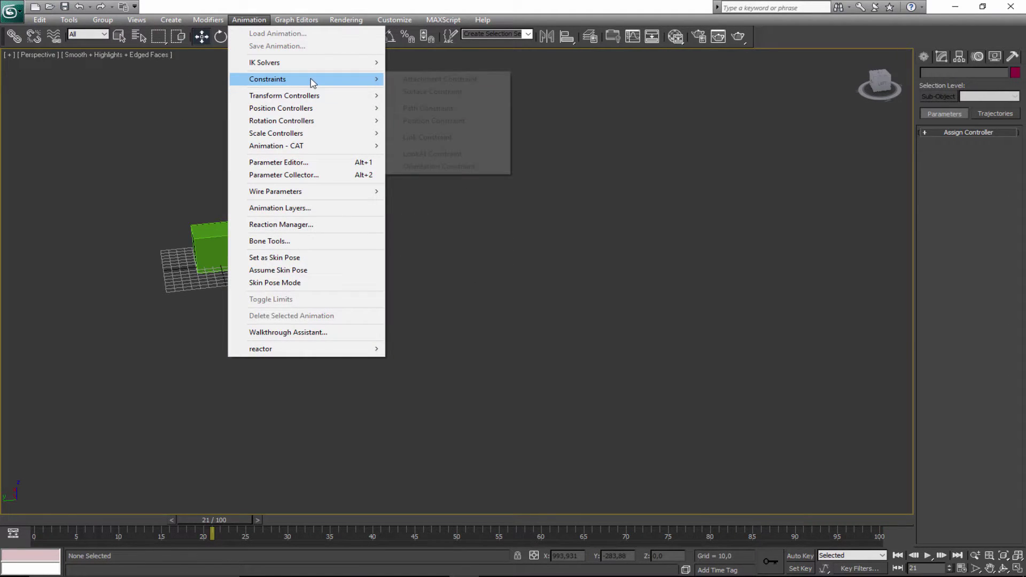
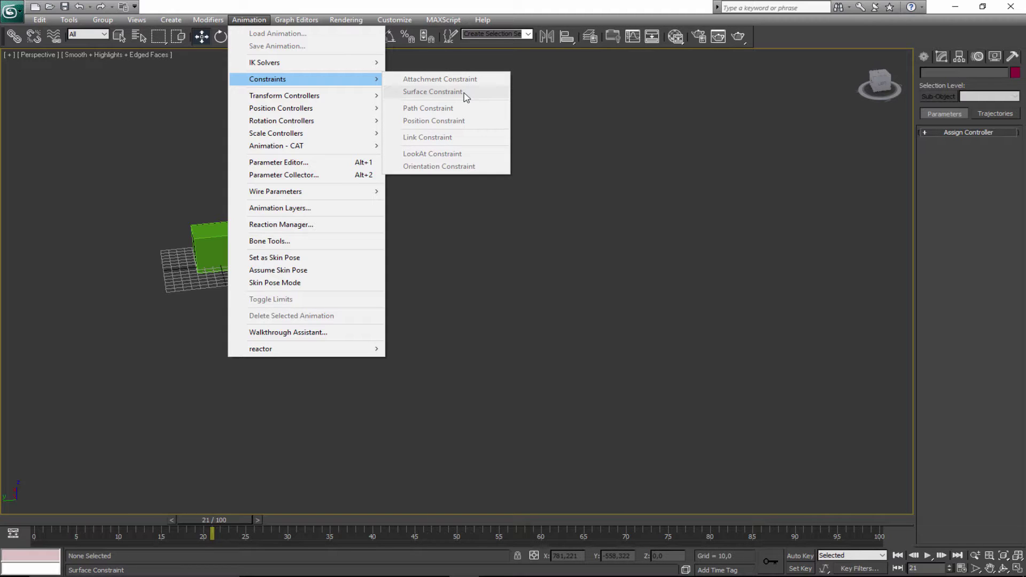
# Dismiss the Constraints menu, select Box001, and orbit the Perspective view around it
pyautogui.click(662, 291)
pyautogui.click(221, 229)
pyautogui.moveTo(278, 294); pyautogui.dragTo(385, 326, button='middle')
pyautogui.scroll(3, 347, 346)
pyautogui.scroll(3, 431, 316)
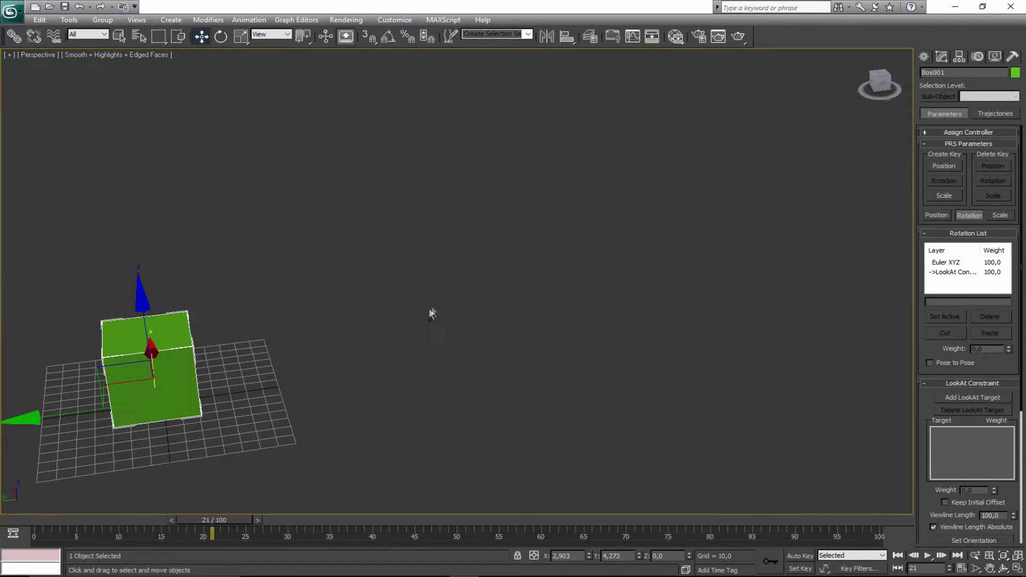
pyautogui.hotkey('ctrl', 'r')
pyautogui.moveTo(426, 336); pyautogui.dragTo(504, 322)
pyautogui.keyDown('alt'); pyautogui.moveTo(504, 321); pyautogui.dragTo(465, 316, button='middle'); pyautogui.keyUp('alt')
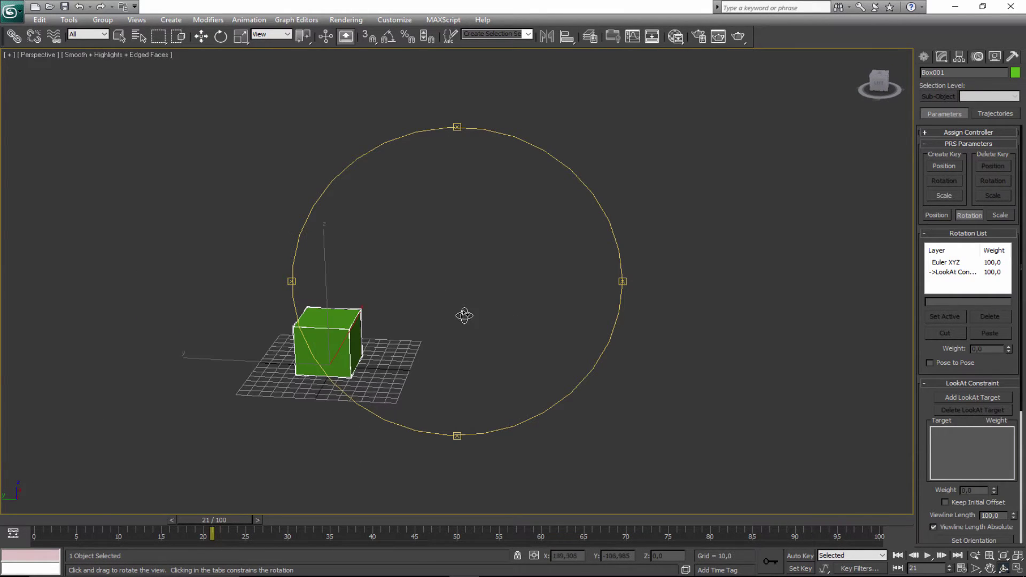
# Create a sphere beside the green box and raise it along Z
pyautogui.click(924, 56)
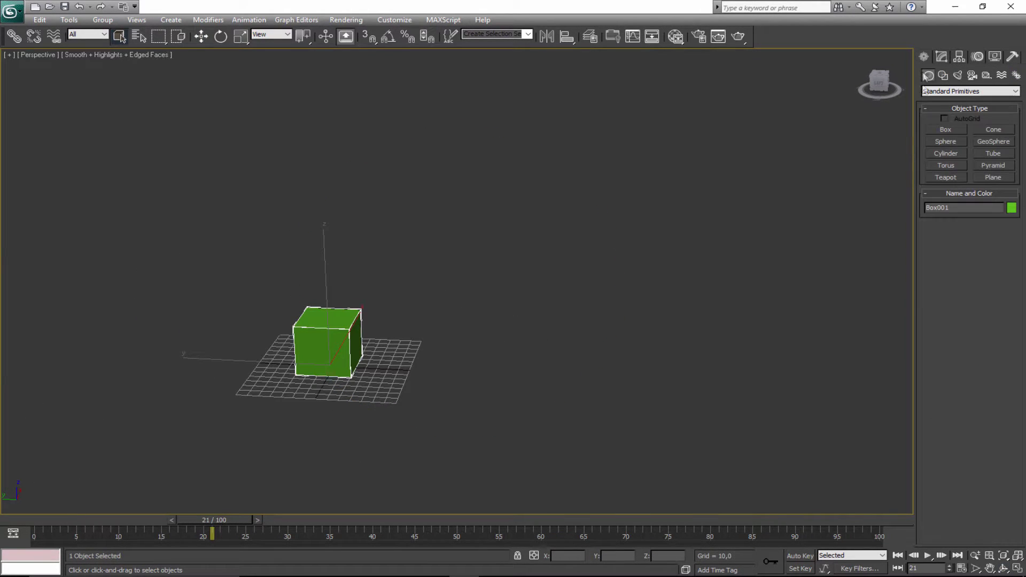
pyautogui.click(945, 142)
pyautogui.moveTo(425, 368); pyautogui.dragTo(436, 359)
pyautogui.moveTo(471, 373); pyautogui.dragTo(474, 345, button='middle')
pyautogui.press('w')
pyautogui.moveTo(427, 320); pyautogui.dragTo(428, 294)
pyautogui.press('z')
pyautogui.scroll(-4, 531, 408)
pyautogui.keyDown('alt'); pyautogui.moveTo(530, 369); pyautogui.dragTo(429, 333, button='middle'); pyautogui.keyUp('alt')
pyautogui.scroll(-4, 451, 351)
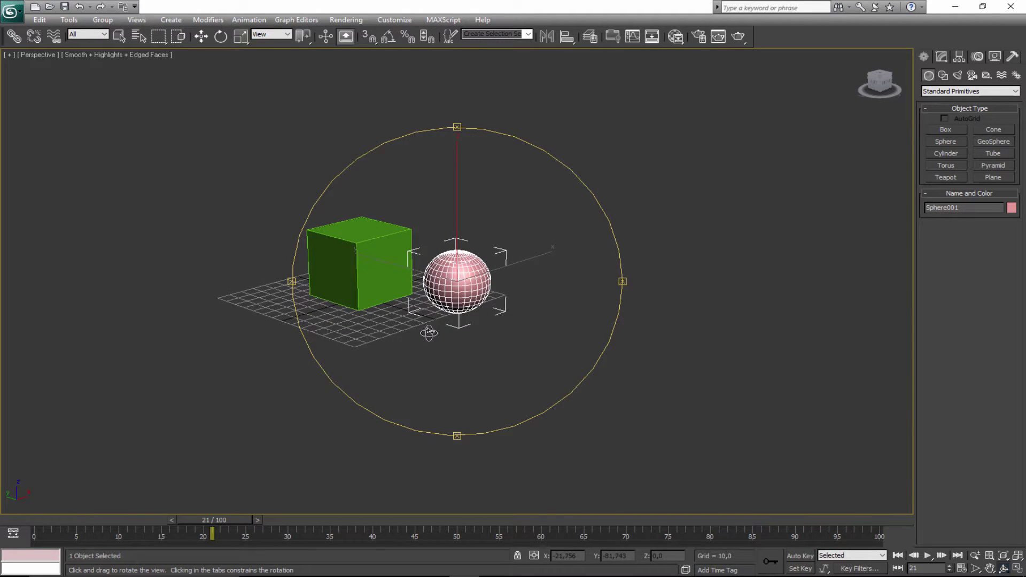
# Return the timeline to frame 0 and scale the sphere uniformly to about 153%
pyautogui.click(897, 555)
pyautogui.keyDown('alt'); pyautogui.moveTo(537, 351); pyautogui.dragTo(380, 282, button='middle'); pyautogui.keyUp('alt')
pyautogui.press('e')
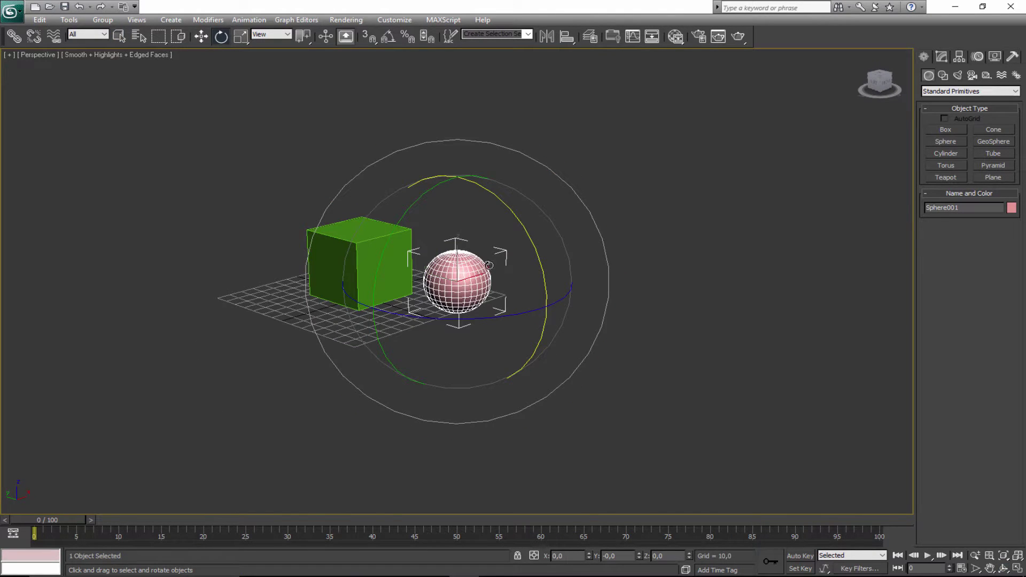
pyautogui.press('r')
pyautogui.moveTo(463, 277); pyautogui.dragTo(464, 251)
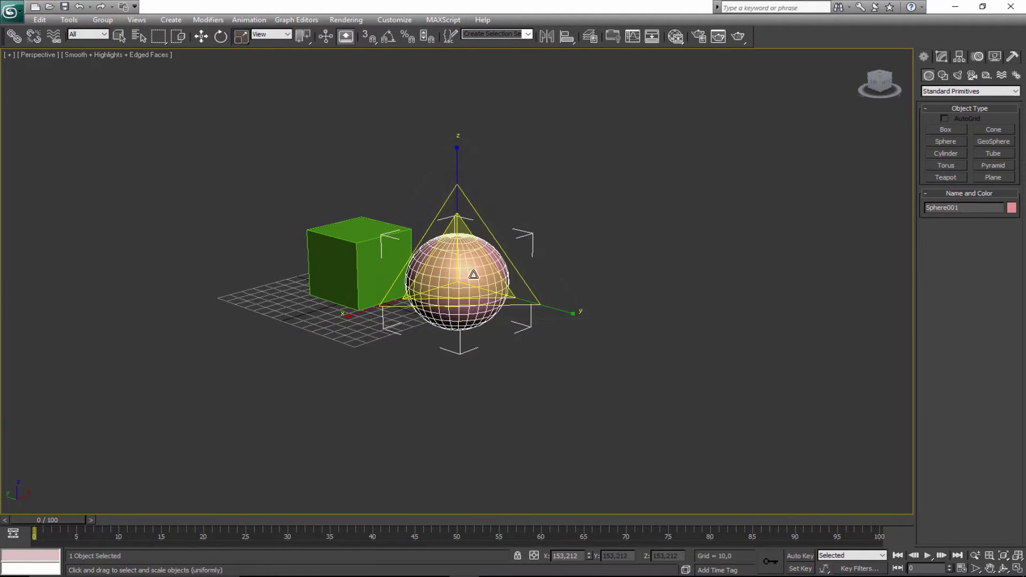
pyautogui.press('z')
pyautogui.keyDown('alt'); pyautogui.moveTo(461, 298); pyautogui.dragTo(513, 299, button='middle'); pyautogui.keyUp('alt')
pyautogui.scroll(-5, 461, 298)
# Select the pink sphere and bring up the Animation > Constraints list
pyautogui.press('q')
pyautogui.click(345, 293)
pyautogui.click(539, 316)
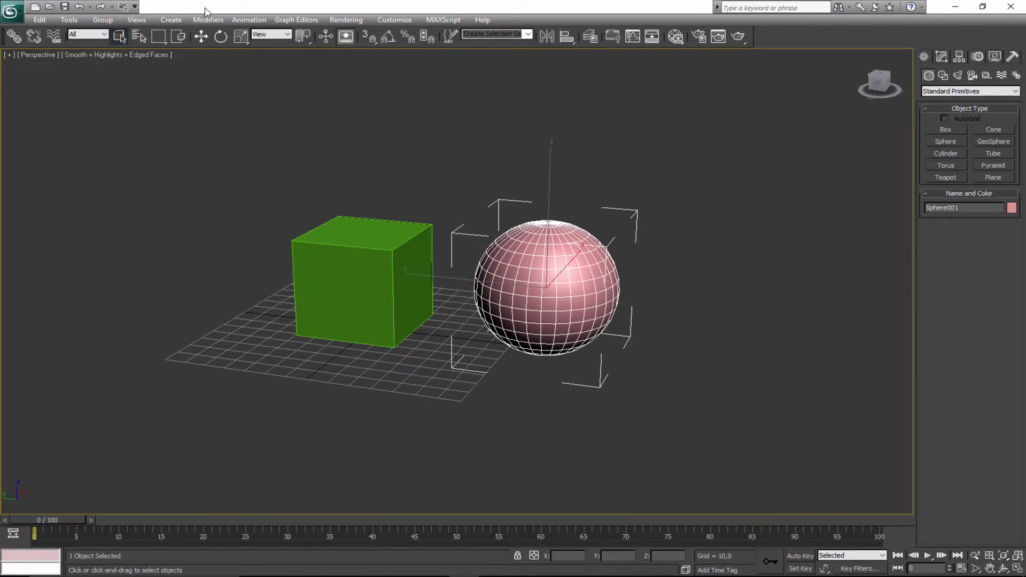
pyautogui.click(248, 19)
# Give the sphere an Attachment Constraint targeting Box001, then view the pair shaded
pyautogui.moveTo(275, 80)
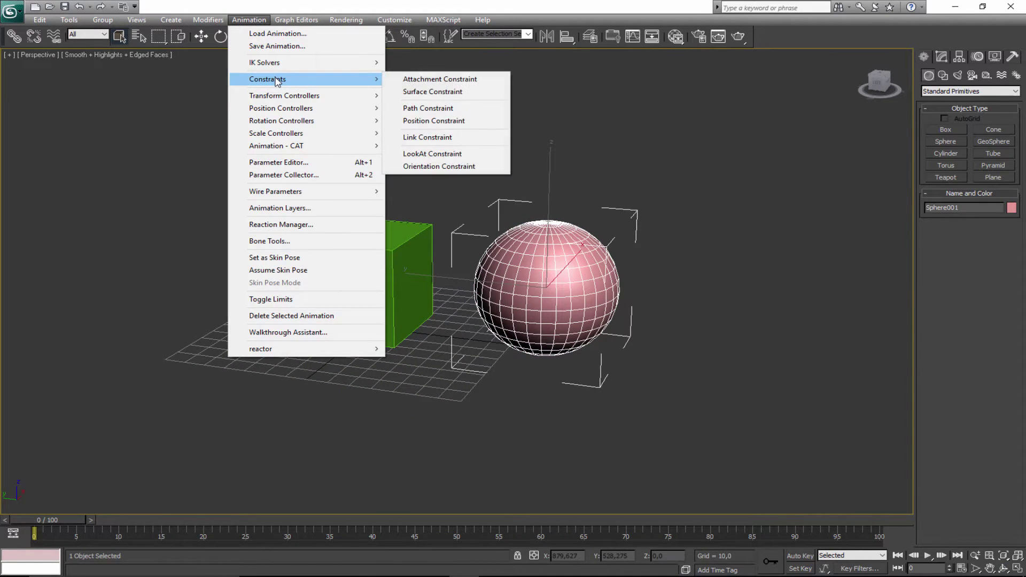
pyautogui.click(437, 80)
pyautogui.click(392, 256)
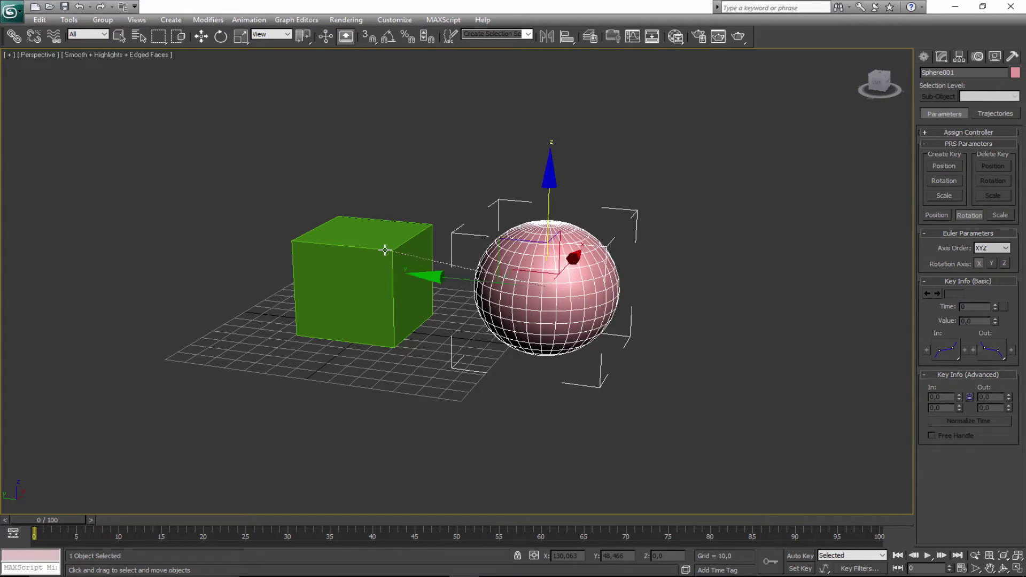
pyautogui.keyDown('alt'); pyautogui.moveTo(394, 262); pyautogui.dragTo(454, 274, button='middle'); pyautogui.keyUp('alt')
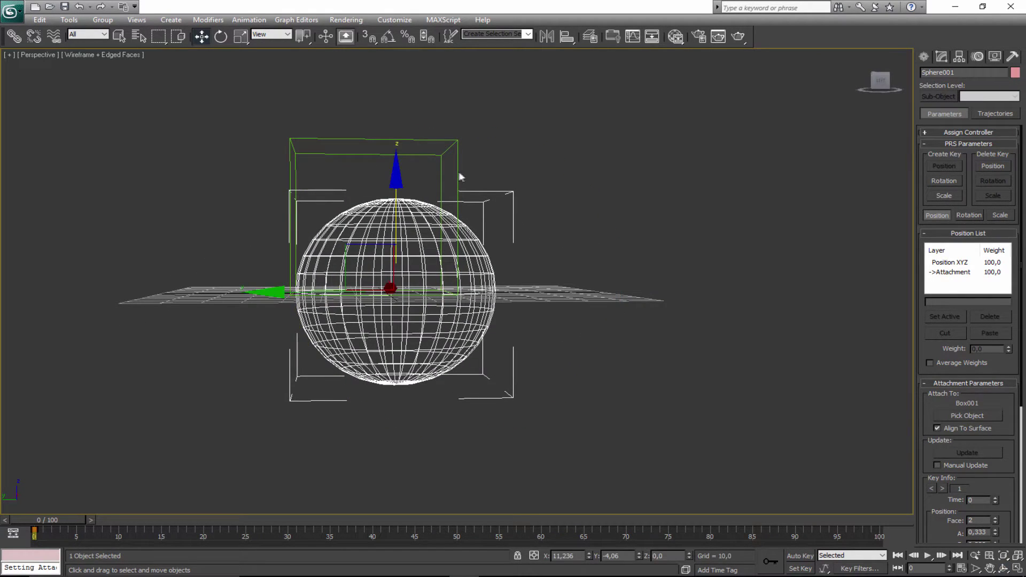
pyautogui.click(460, 171)
pyautogui.click(457, 174)
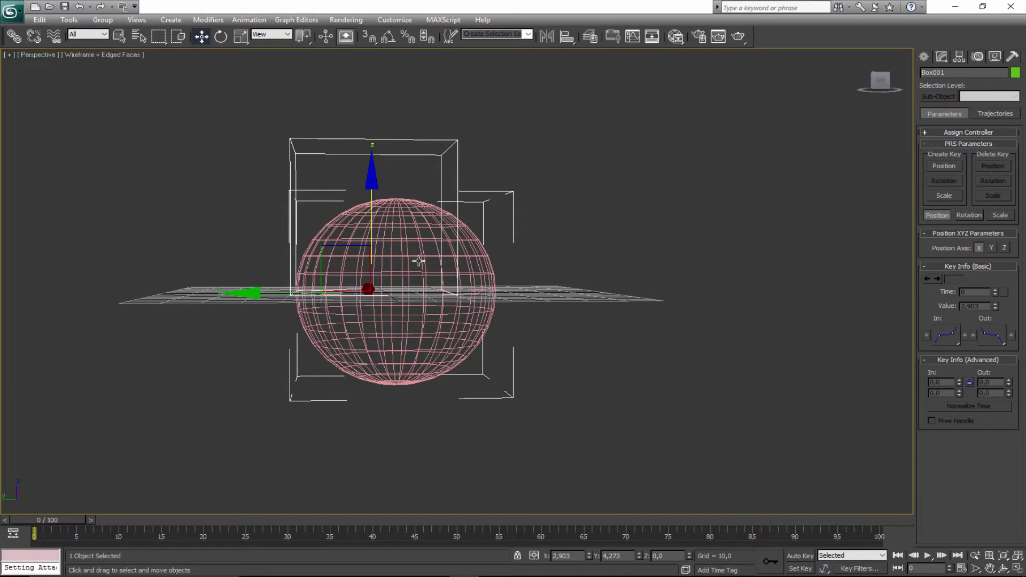
pyautogui.press('F3')
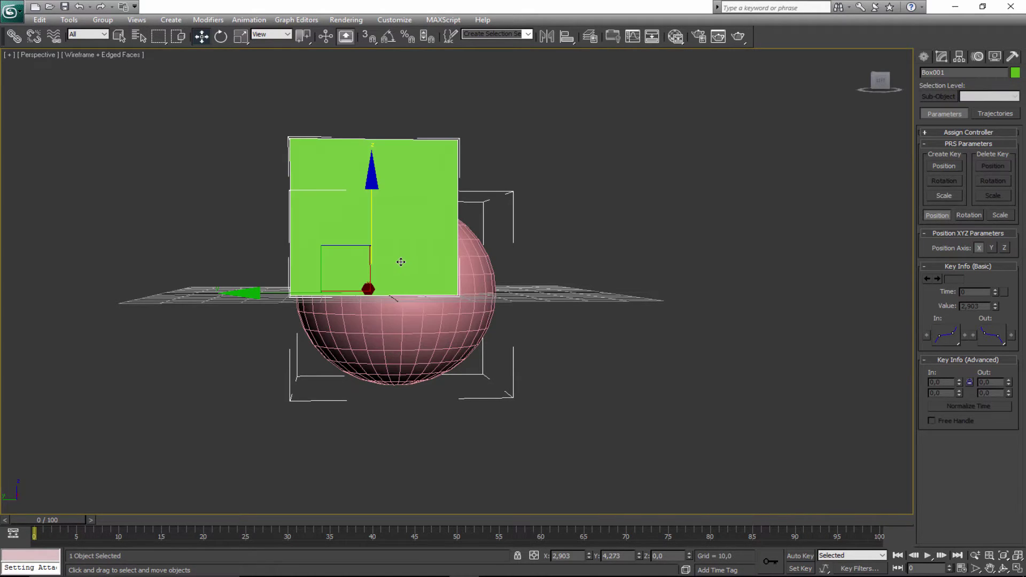
pyautogui.keyDown('alt'); pyautogui.moveTo(442, 269); pyautogui.dragTo(479, 304, button='middle'); pyautogui.keyUp('alt')
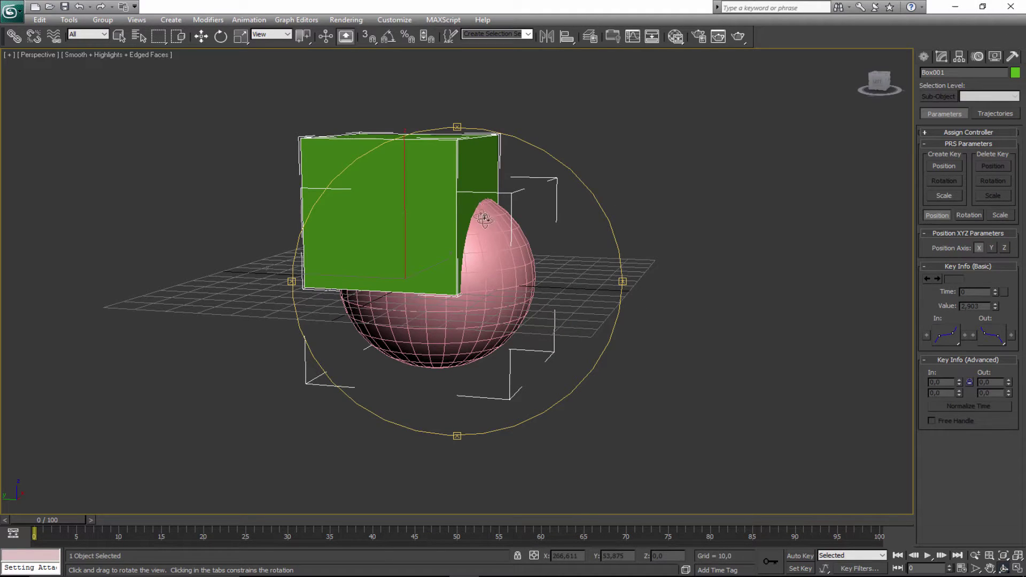
# Slide the sphere's attachment point using the A and B spinners (A 0,223, B 0,953)
pyautogui.click(488, 252)
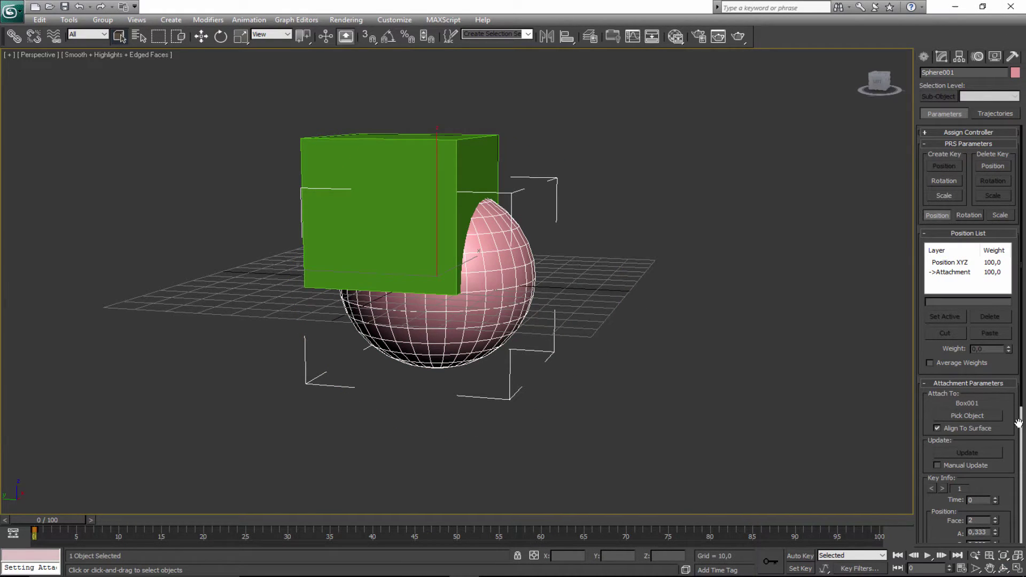
pyautogui.scroll(-4, 1013, 414)
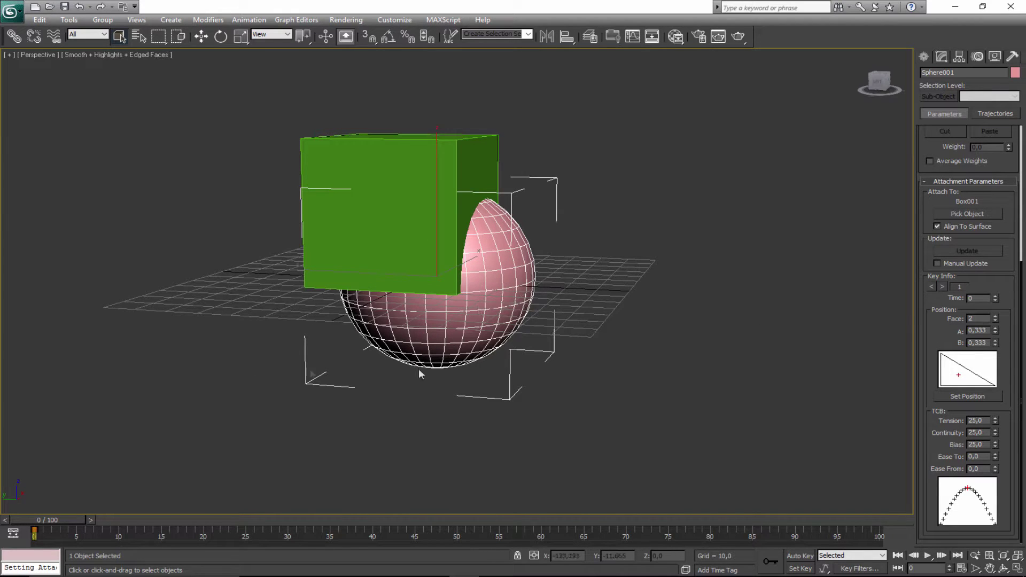
pyautogui.keyDown('alt'); pyautogui.moveTo(635, 267); pyautogui.dragTo(378, 472, button='middle'); pyautogui.keyUp('alt')
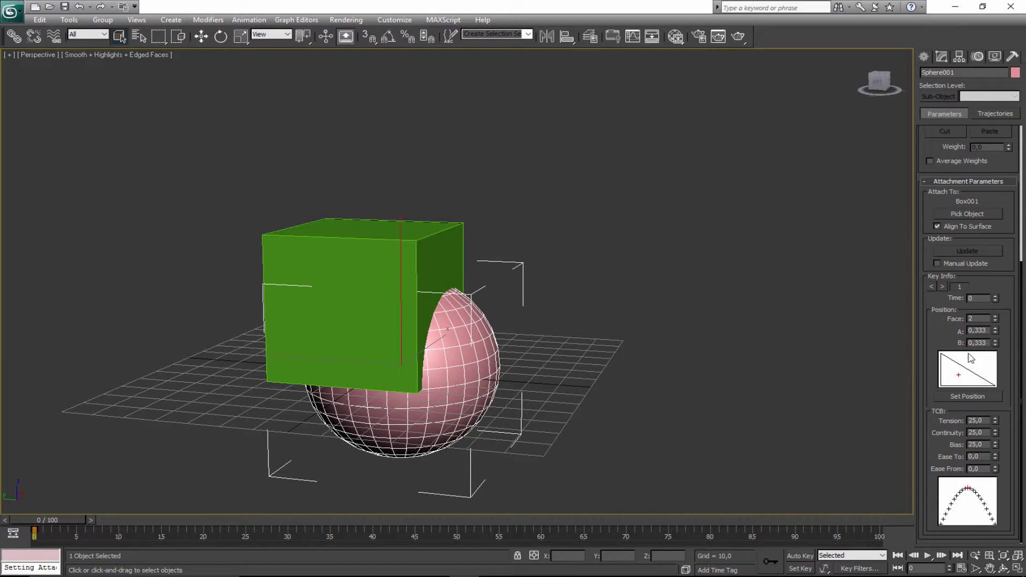
pyautogui.moveTo(994, 334); pyautogui.dragTo(1017, 376)
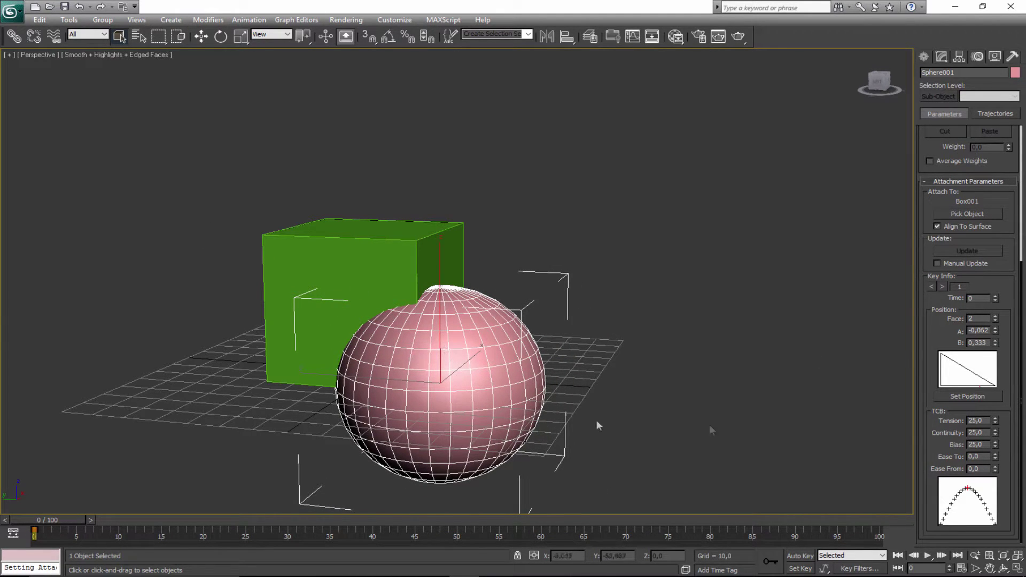
pyautogui.moveTo(995, 340); pyautogui.dragTo(996, 293)
pyautogui.scroll(1, 996, 344)
pyautogui.moveTo(996, 360)
pyautogui.mouseDown()
pyautogui.moveTo(1009, 387)
pyautogui.moveTo(994, 353)
pyautogui.mouseUp()
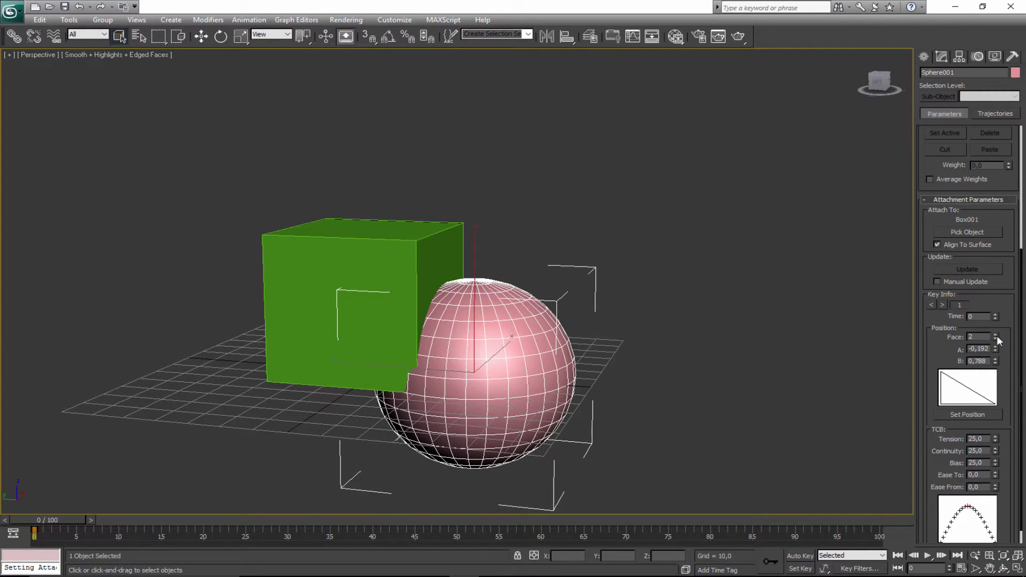
# Step the attachment Face spinner through the box faces, settling on face 4 on top
pyautogui.click(995, 339)
pyautogui.click(994, 335)
pyautogui.click(995, 335)
pyautogui.click(995, 335)
pyautogui.click(995, 335)
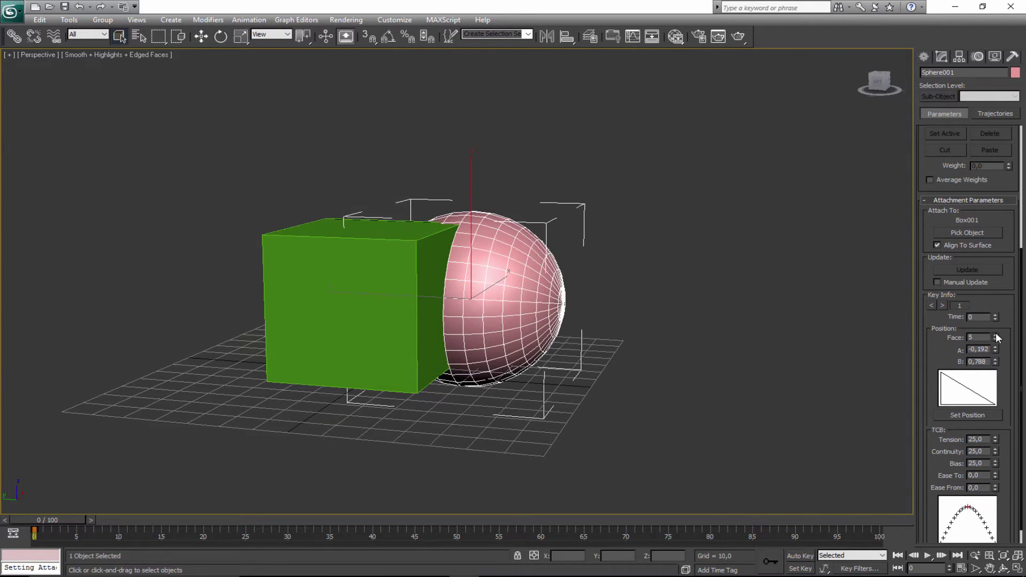
pyautogui.click(996, 334)
pyautogui.click(996, 335)
pyautogui.click(998, 338)
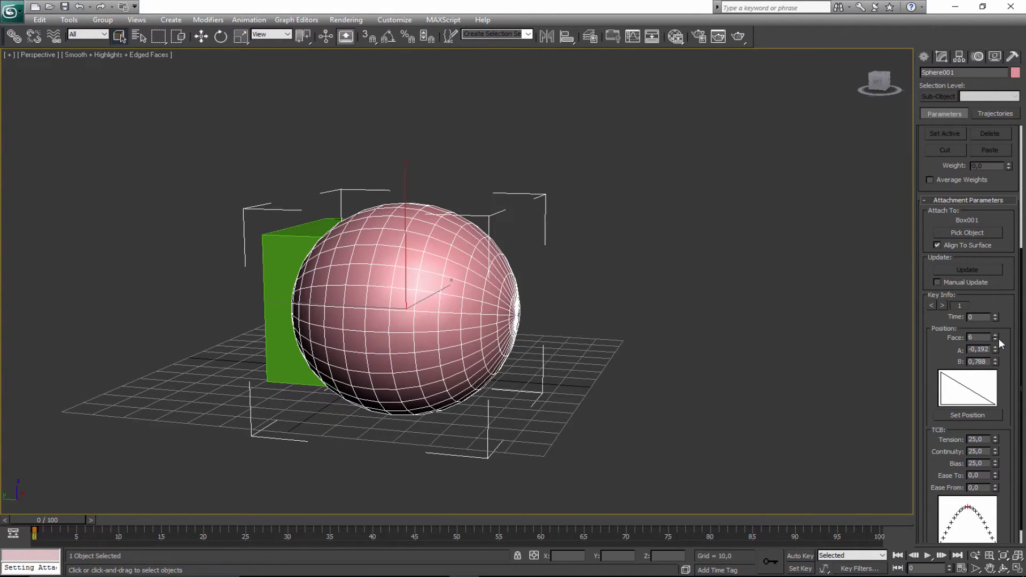
pyautogui.click(999, 339)
pyautogui.click(999, 339)
pyautogui.click(995, 335)
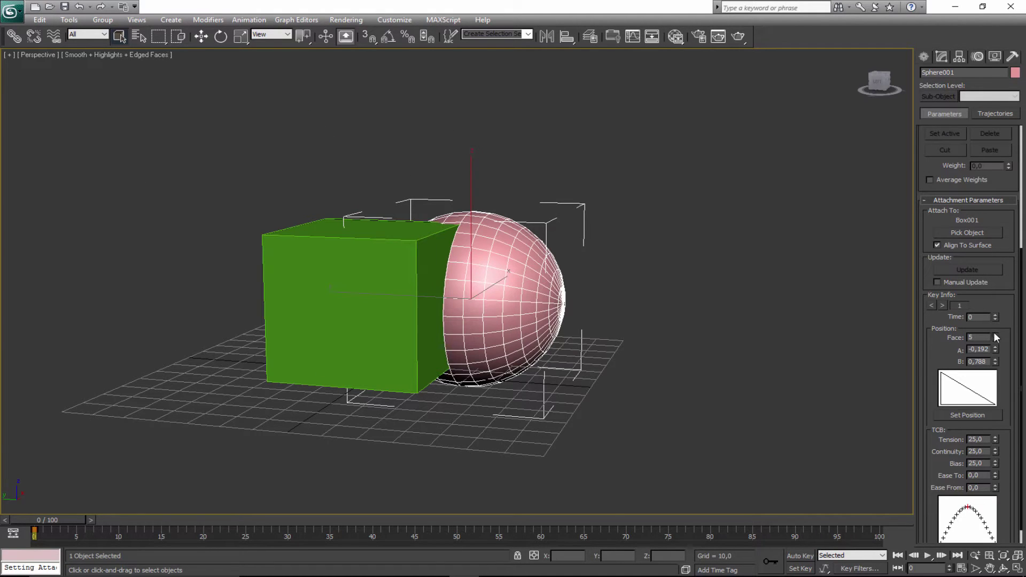
pyautogui.click(994, 339)
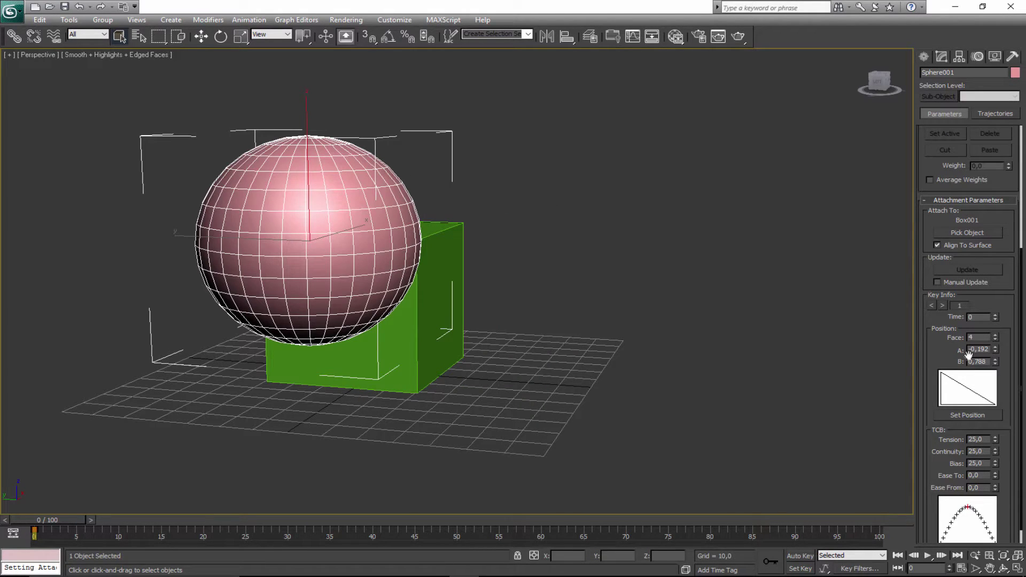
pyautogui.moveTo(994, 353)
pyautogui.mouseDown()
pyautogui.moveTo(996, 344)
pyautogui.moveTo(1006, 368)
pyautogui.moveTo(1008, 408)
pyautogui.mouseUp()
# Rotate and move the box and sphere to test that the attachment holds
pyautogui.click(396, 344)
pyautogui.press('e')
pyautogui.moveTo(454, 307); pyautogui.dragTo(470, 337)
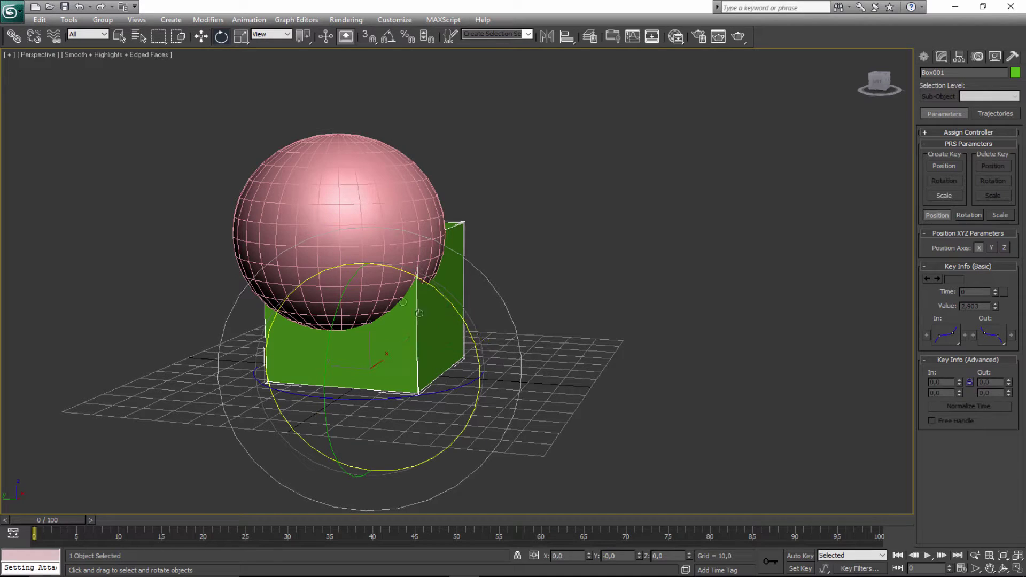
pyautogui.click(363, 261)
pyautogui.click(433, 313)
pyautogui.press('w')
pyautogui.moveTo(353, 347)
pyautogui.mouseDown()
pyautogui.moveTo(310, 349)
pyautogui.moveTo(369, 347)
pyautogui.mouseUp()
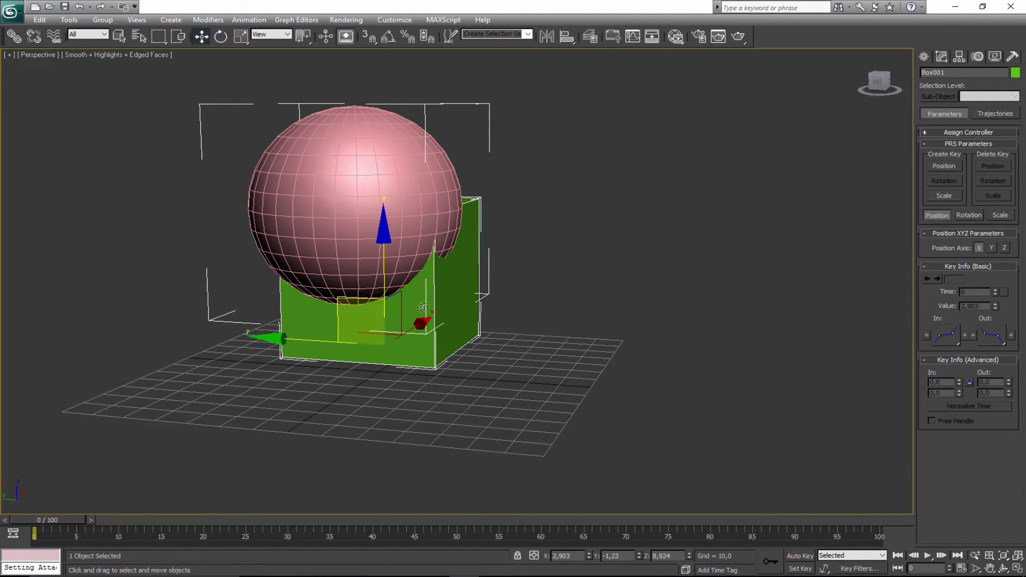
pyautogui.press('e')
pyautogui.moveTo(463, 291); pyautogui.dragTo(483, 308)
pyautogui.click(411, 235)
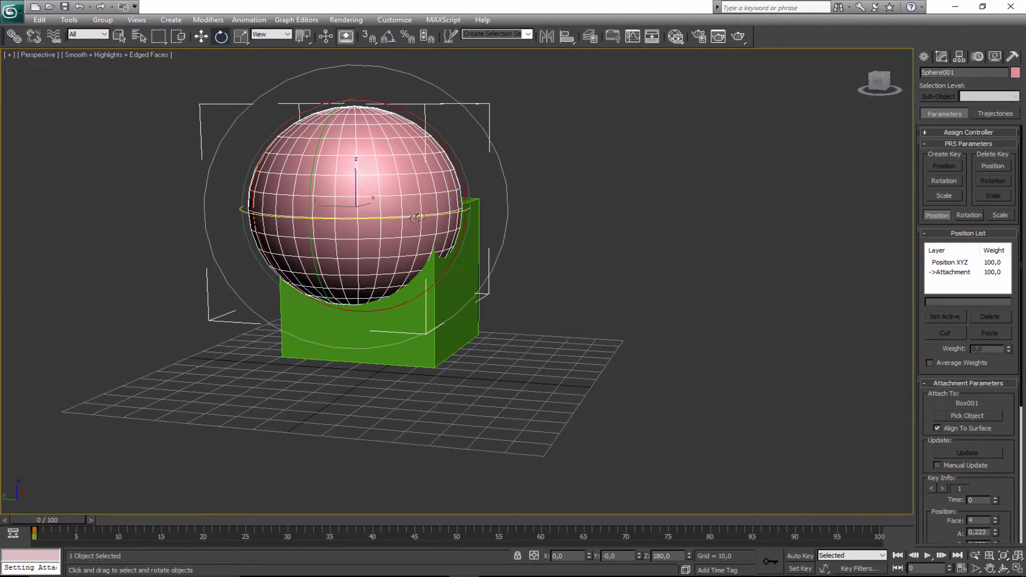
pyautogui.moveTo(463, 187); pyautogui.dragTo(463, 177)
# Rotate the box back, try moving the pair, and undo the move
pyautogui.press('w')
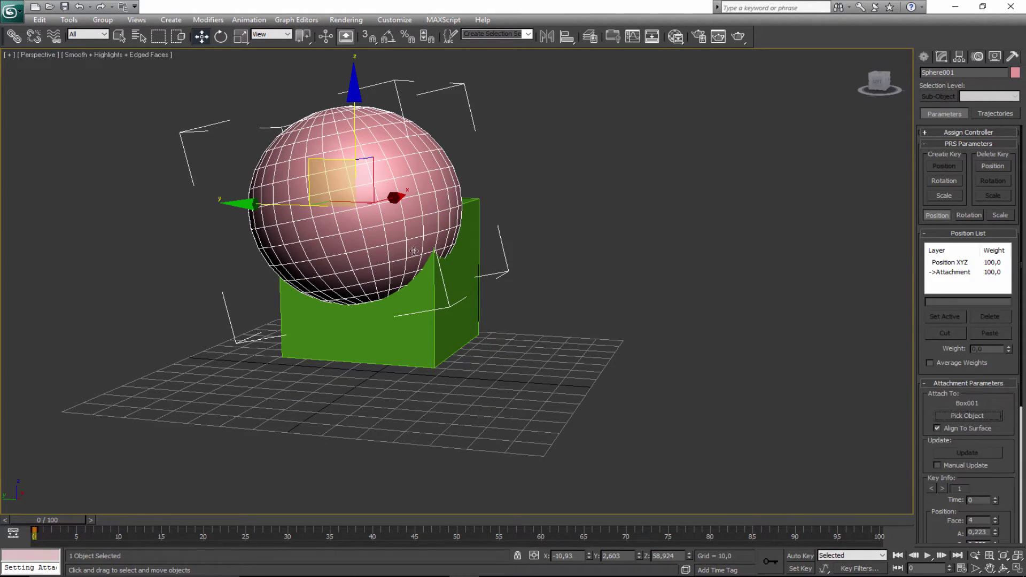
pyautogui.press('e')
pyautogui.moveTo(449, 263); pyautogui.dragTo(436, 315)
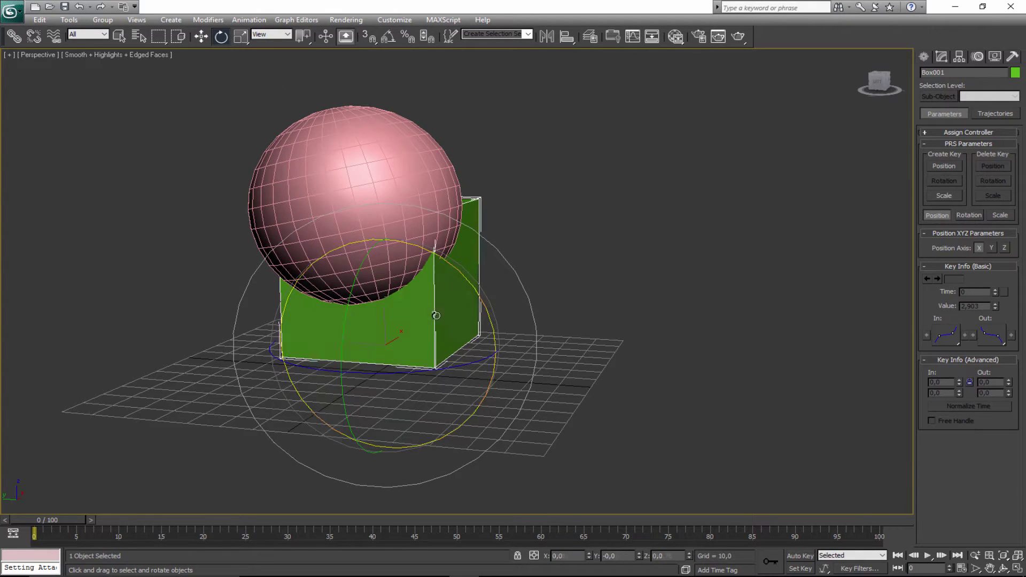
pyautogui.moveTo(402, 369); pyautogui.dragTo(401, 368)
pyautogui.click(385, 265)
pyautogui.press('w')
pyautogui.moveTo(354, 296)
pyautogui.mouseDown()
pyautogui.moveTo(440, 395)
pyautogui.moveTo(346, 292)
pyautogui.mouseUp()
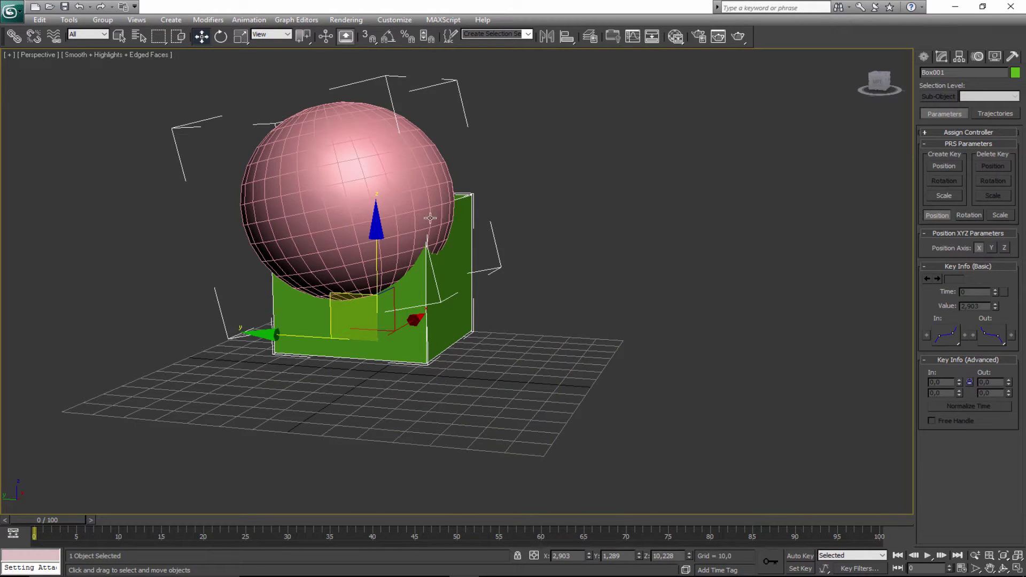
pyautogui.hotkey('ctrl', 'z')
pyautogui.hotkey('ctrl', 'z')
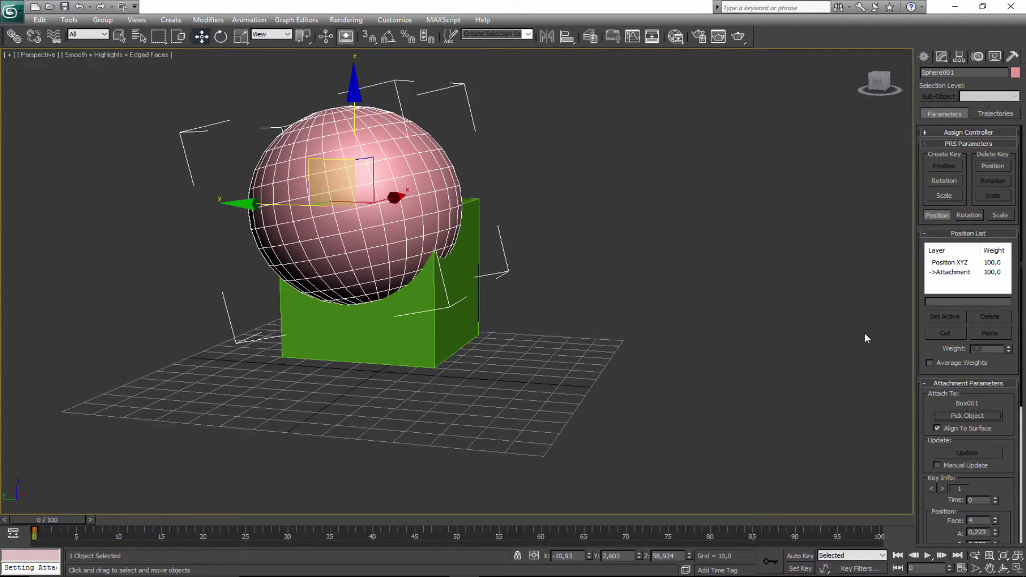
# Delete the pink sphere and select the green box
pyautogui.click(430, 321)
pyautogui.click(387, 228)
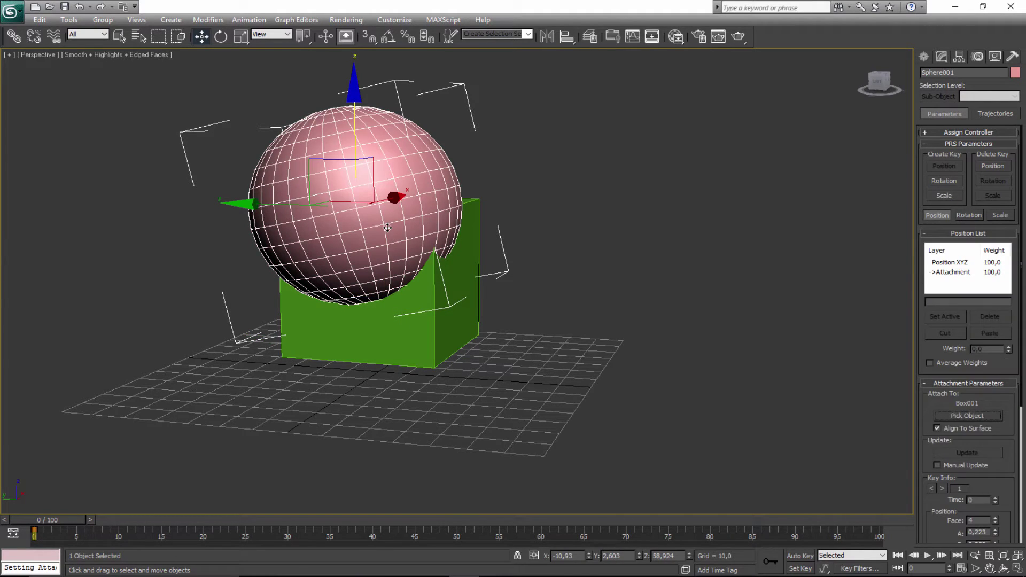
pyautogui.press('Delete')
pyautogui.click(359, 250)
# Restore the sphere with Ctrl+Z, delete it again, and select Box001
pyautogui.hotkey('ctrl', 'z')
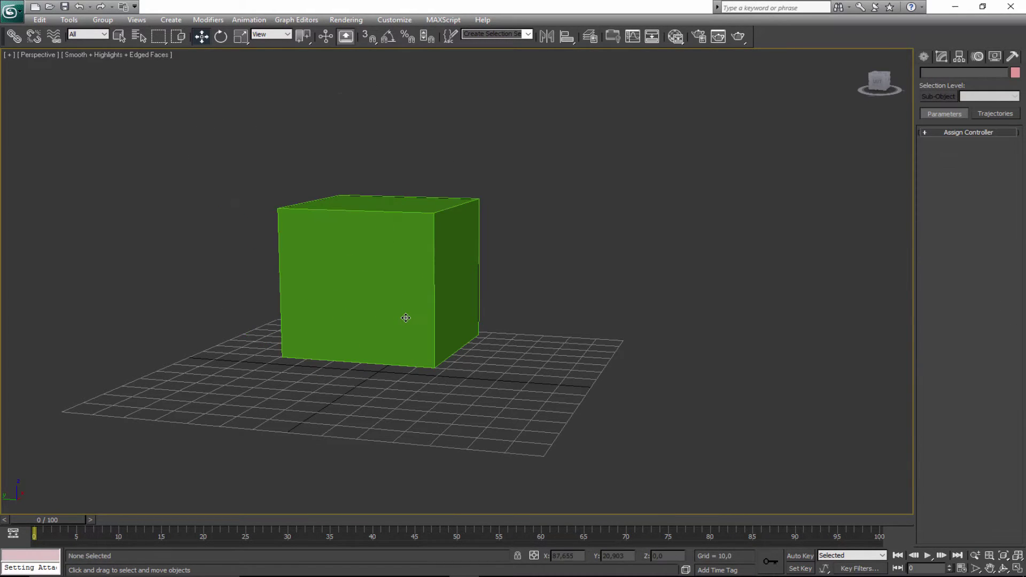
pyautogui.hotkey('ctrl', 'z')
pyautogui.click(325, 246)
pyautogui.press('Delete')
pyautogui.click(432, 309)
pyautogui.moveTo(391, 357); pyautogui.dragTo(385, 360)
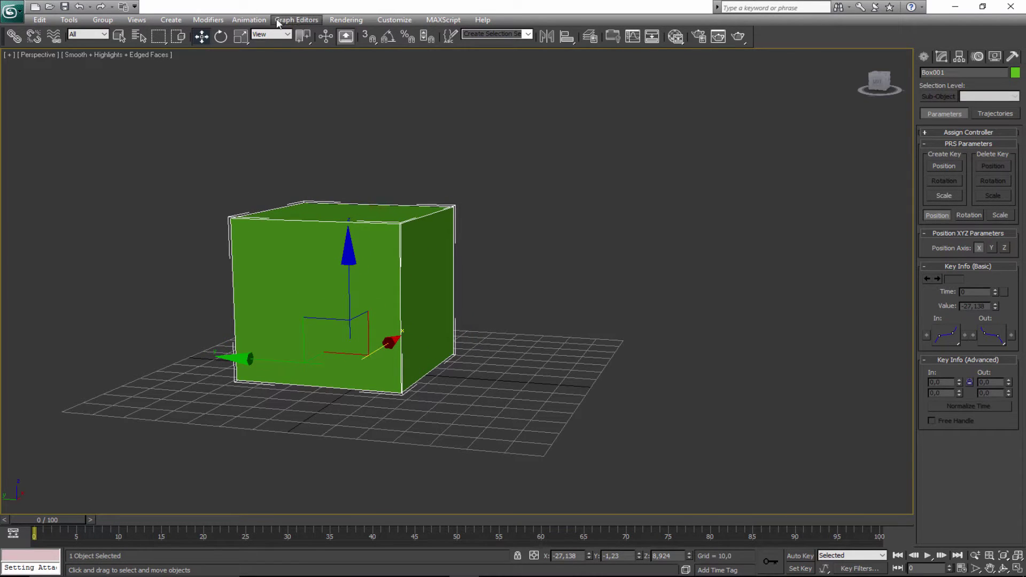
# Look over the Animation > Constraints list and close it without applying one
pyautogui.click(249, 19)
pyautogui.moveTo(272, 80)
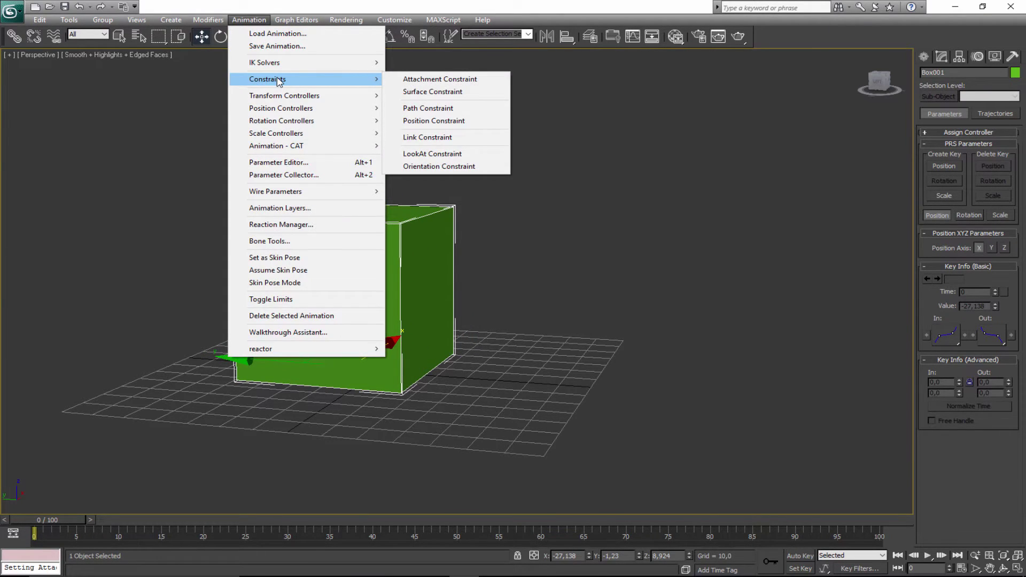
pyautogui.click(460, 311)
# Delete the green box, create a sphere at the grid centre, and raise it about 43 units
pyautogui.click(409, 292)
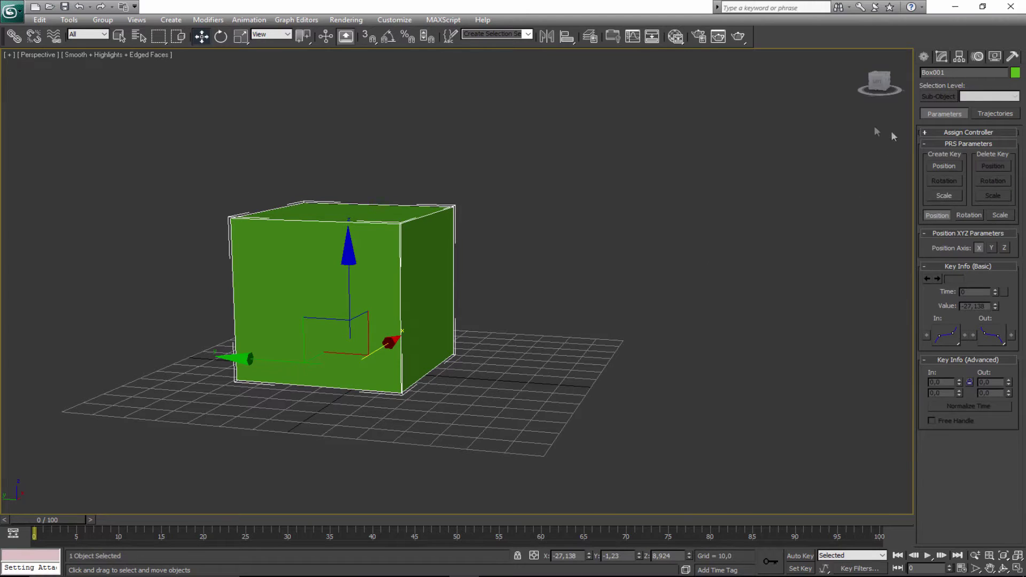
pyautogui.press('Delete')
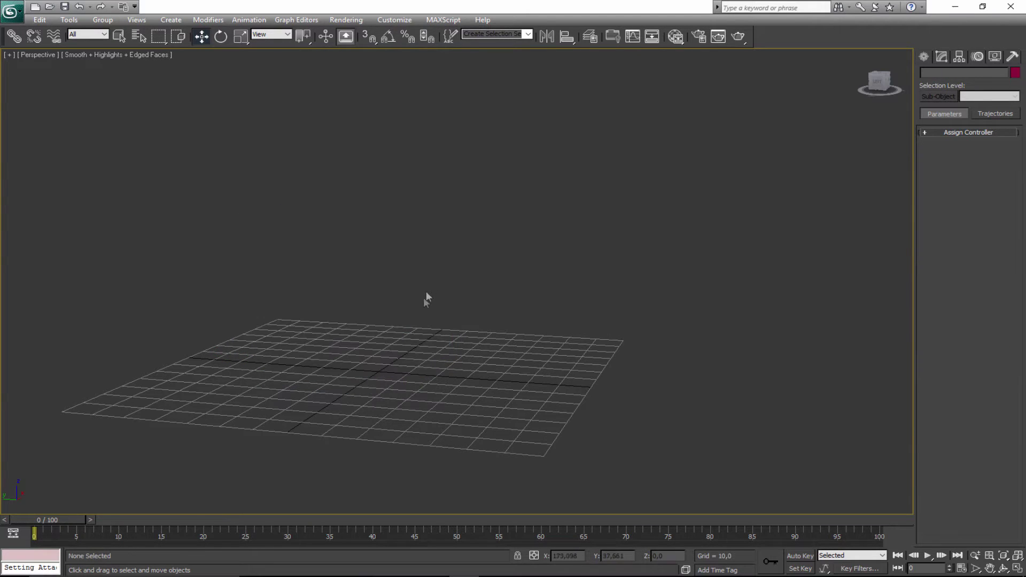
pyautogui.click(923, 57)
pyautogui.click(945, 141)
pyautogui.moveTo(510, 245); pyautogui.dragTo(397, 386, button='middle')
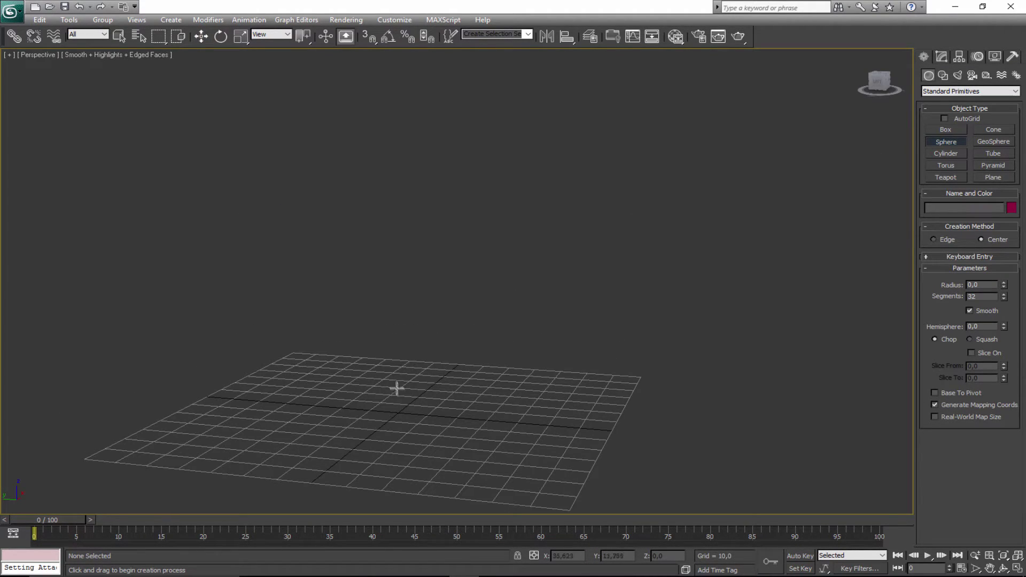
pyautogui.moveTo(400, 413); pyautogui.dragTo(409, 382)
pyautogui.press('w')
pyautogui.moveTo(400, 339); pyautogui.dragTo(400, 230)
pyautogui.press('z')
pyautogui.hotkey('ctrl', 'r')
pyautogui.scroll(-6, 440, 308)
pyautogui.moveTo(463, 297); pyautogui.dragTo(436, 296)
pyautogui.moveTo(436, 296); pyautogui.dragTo(407, 328, button='middle')
pyautogui.scroll(3, 407, 328)
pyautogui.press('q')
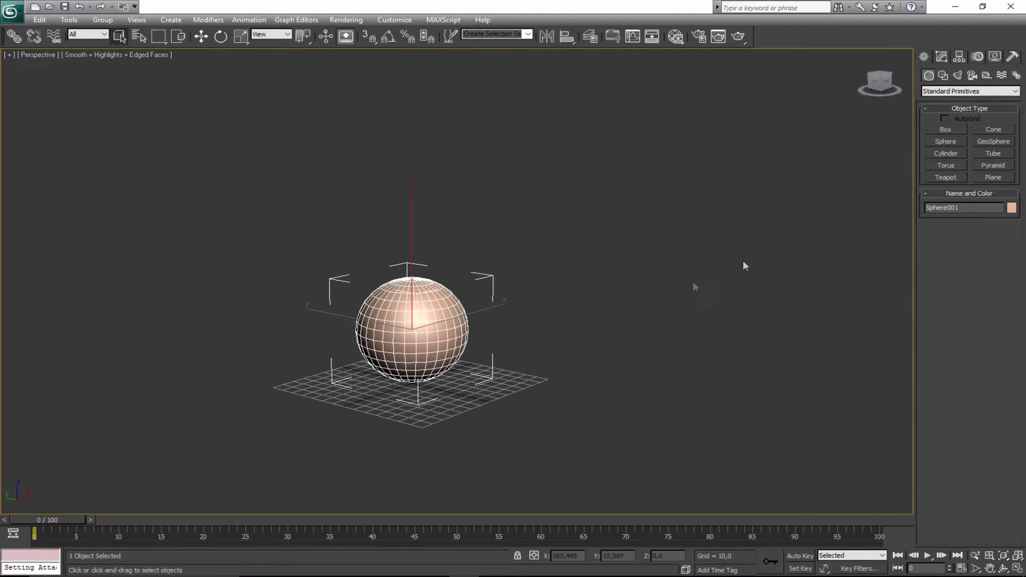
# Create a small box beside the sphere and centre its pivot on the object
pyautogui.click(944, 130)
pyautogui.scroll(4, 519, 355)
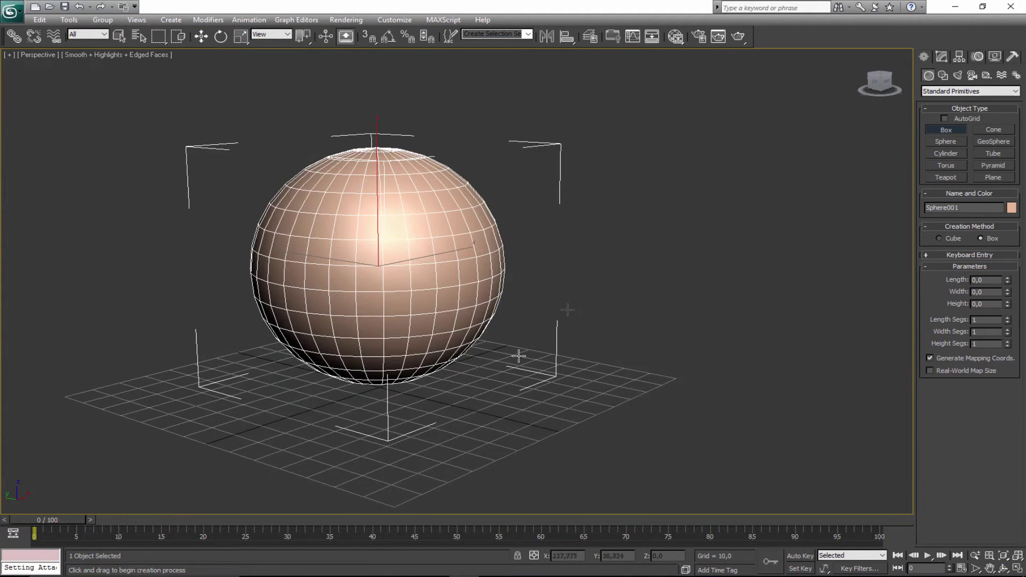
pyautogui.moveTo(478, 417); pyautogui.dragTo(484, 429)
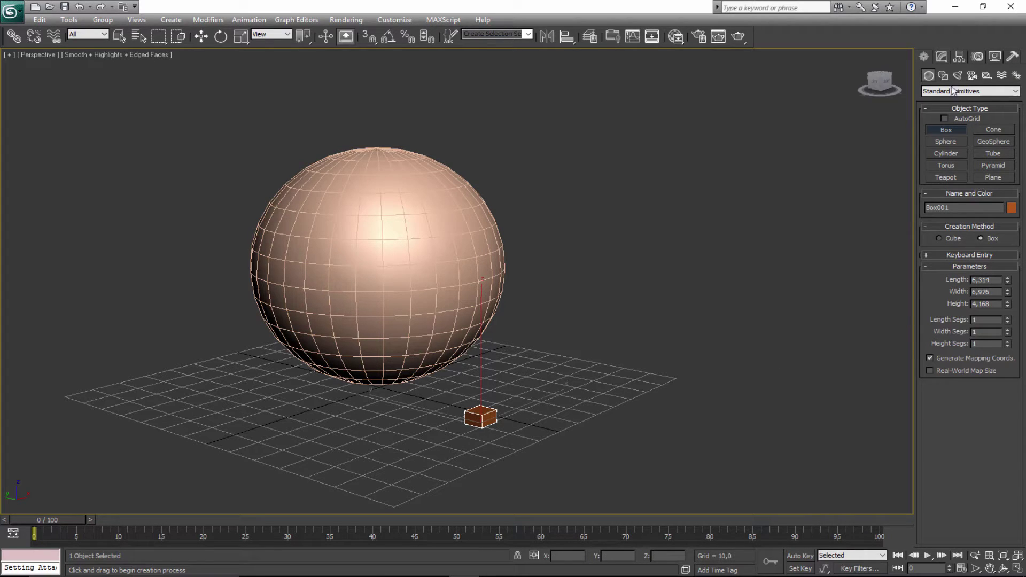
pyautogui.click(959, 58)
pyautogui.click(956, 130)
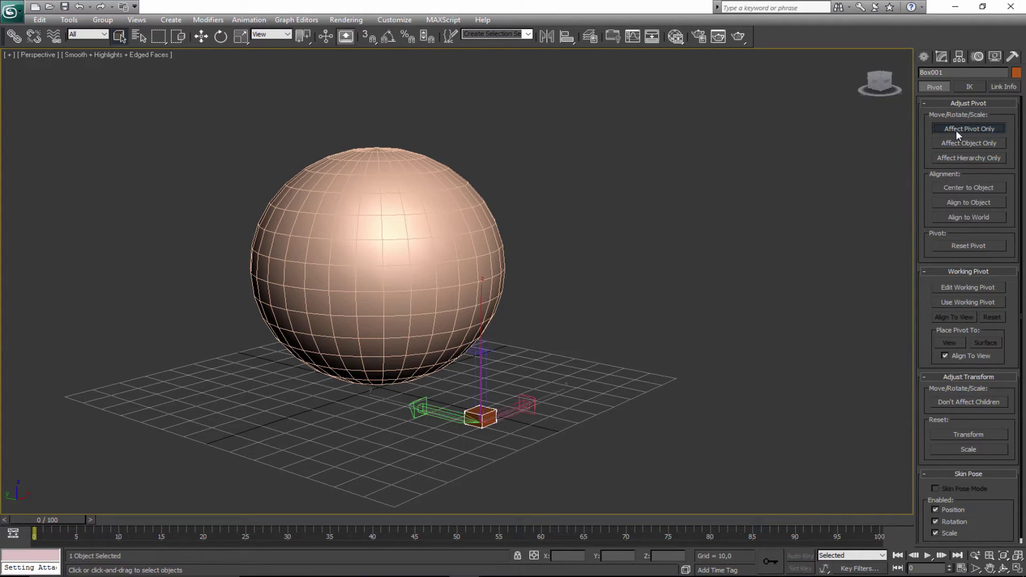
pyautogui.click(959, 187)
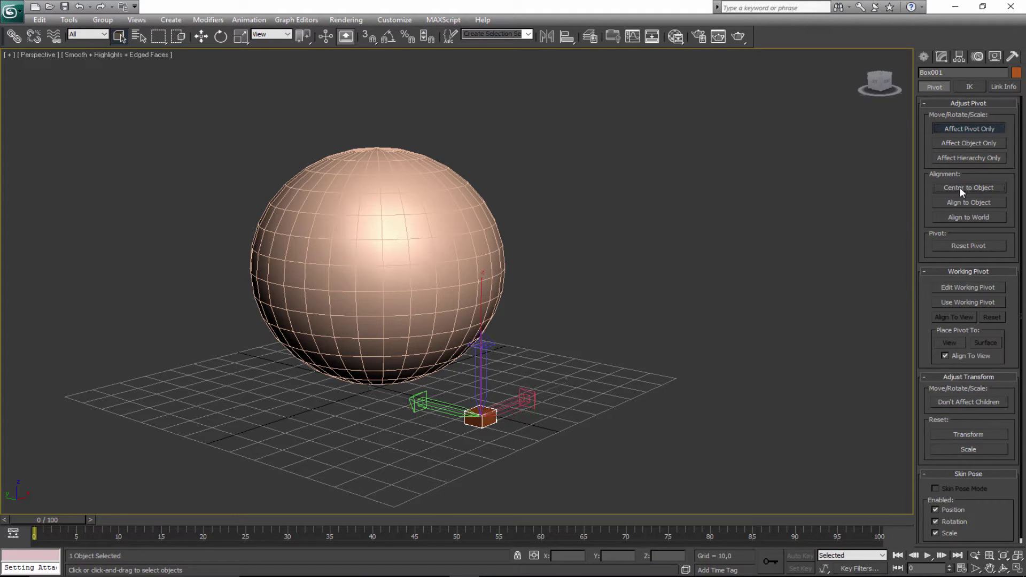
pyautogui.click(951, 130)
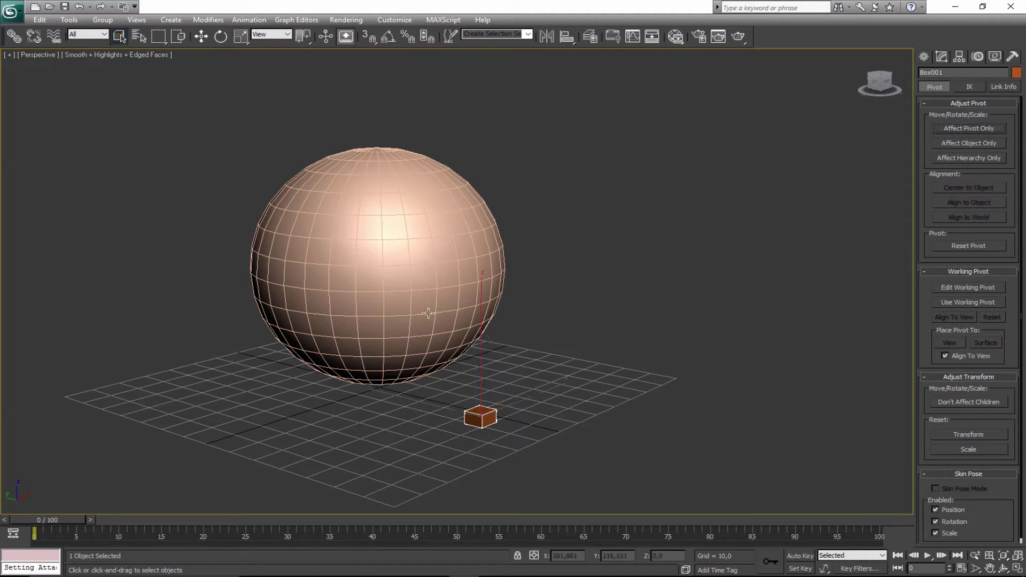
pyautogui.press('w')
pyautogui.press('q')
pyautogui.keyDown('alt'); pyautogui.moveTo(397, 338); pyautogui.dragTo(416, 306, button='middle'); pyautogui.keyUp('alt')
pyautogui.click(249, 20)
# Surface-constrain the small box to Sphere001 at U 0, V 0, then reselect the box
pyautogui.moveTo(299, 79)
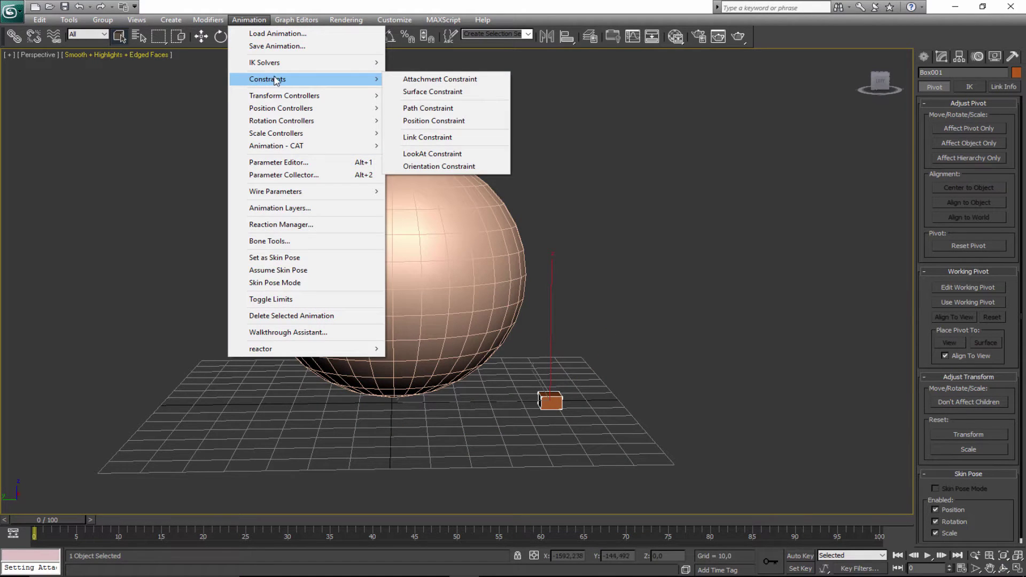
pyautogui.click(435, 92)
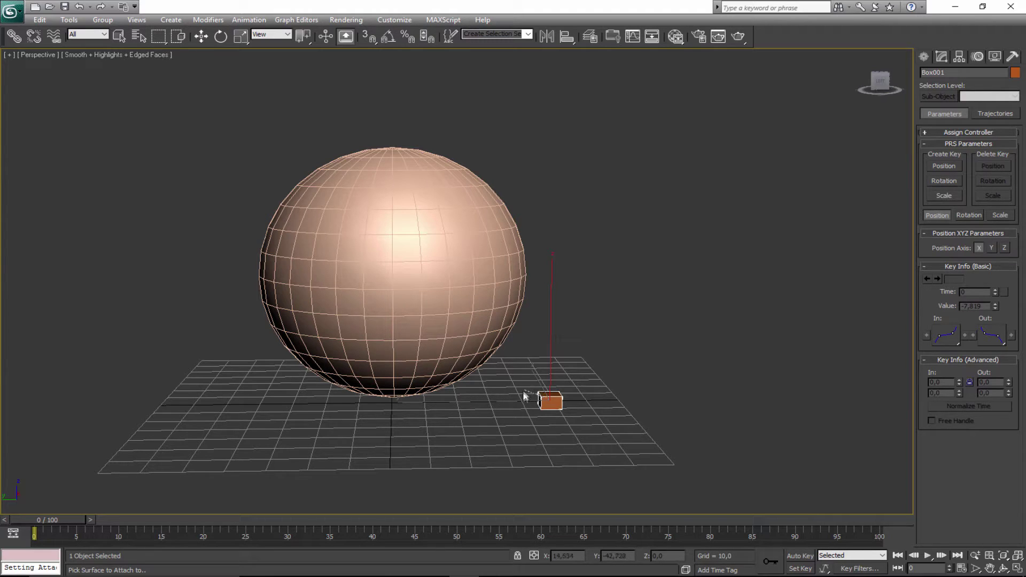
pyautogui.click(456, 313)
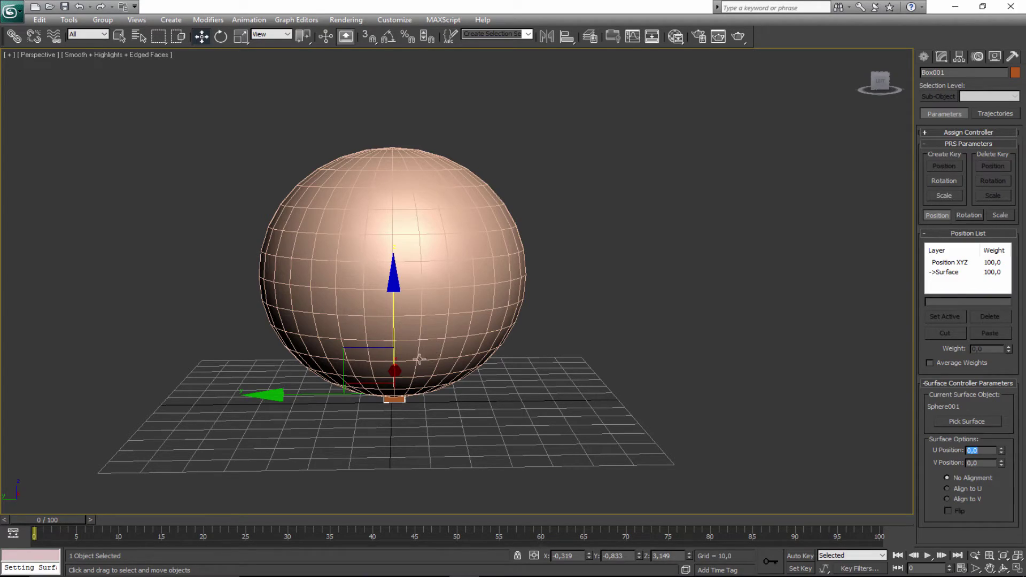
pyautogui.moveTo(420, 359); pyautogui.dragTo(416, 340)
pyautogui.keyDown('alt'); pyautogui.moveTo(406, 332); pyautogui.dragTo(407, 302, button='middle'); pyautogui.keyUp('alt')
pyautogui.moveTo(357, 210)
pyautogui.mouseDown()
pyautogui.moveTo(368, 176)
pyautogui.moveTo(314, 189)
pyautogui.moveTo(356, 214)
pyautogui.mouseUp()
pyautogui.rightClick(355, 214)
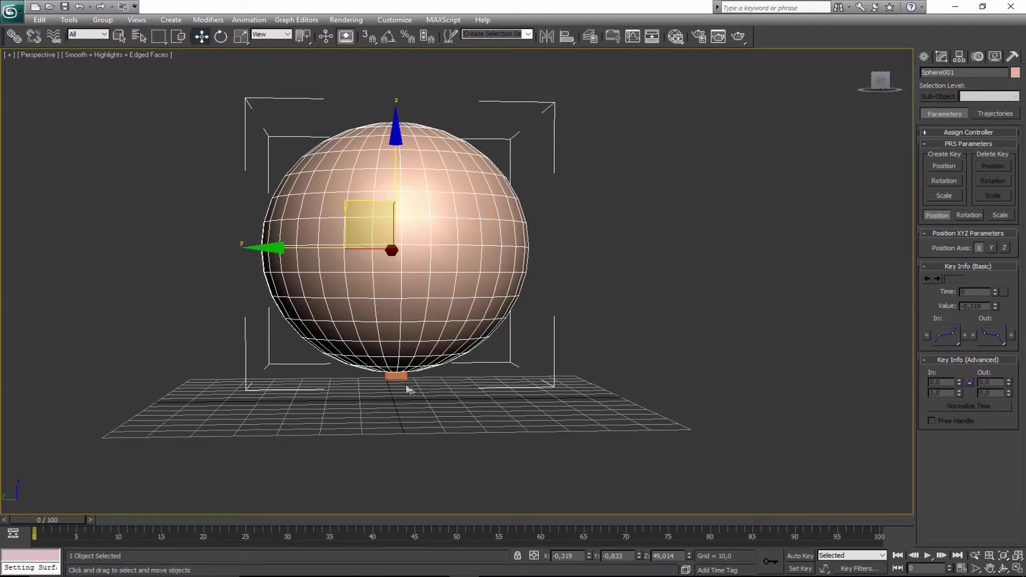
pyautogui.click(388, 374)
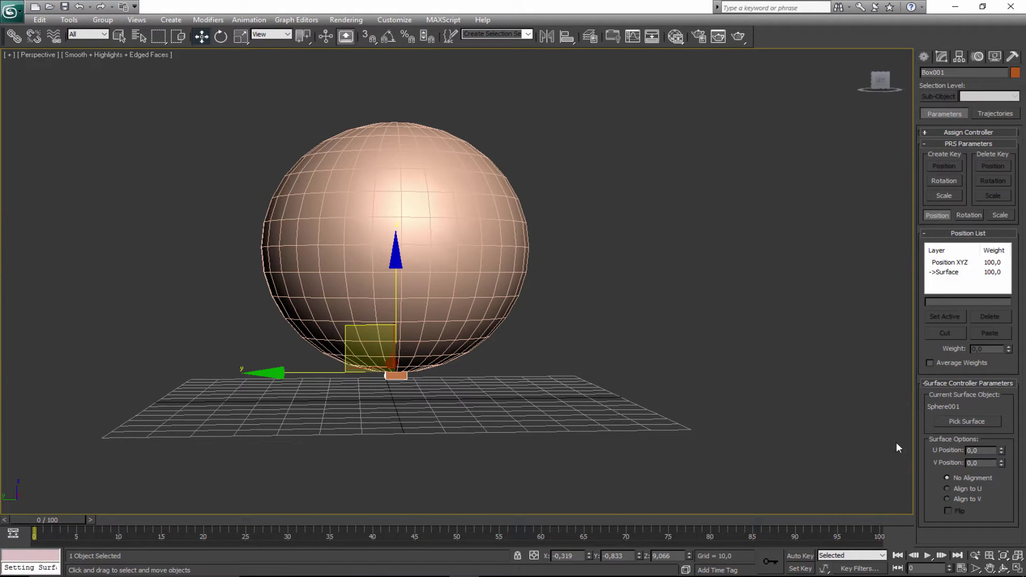
# Slide the surface-constrained box up, sideways and across the top of the sphere
pyautogui.moveTo(1004, 435); pyautogui.dragTo(1005, 576)
pyautogui.moveTo(1000, 215); pyautogui.dragTo(990, 433)
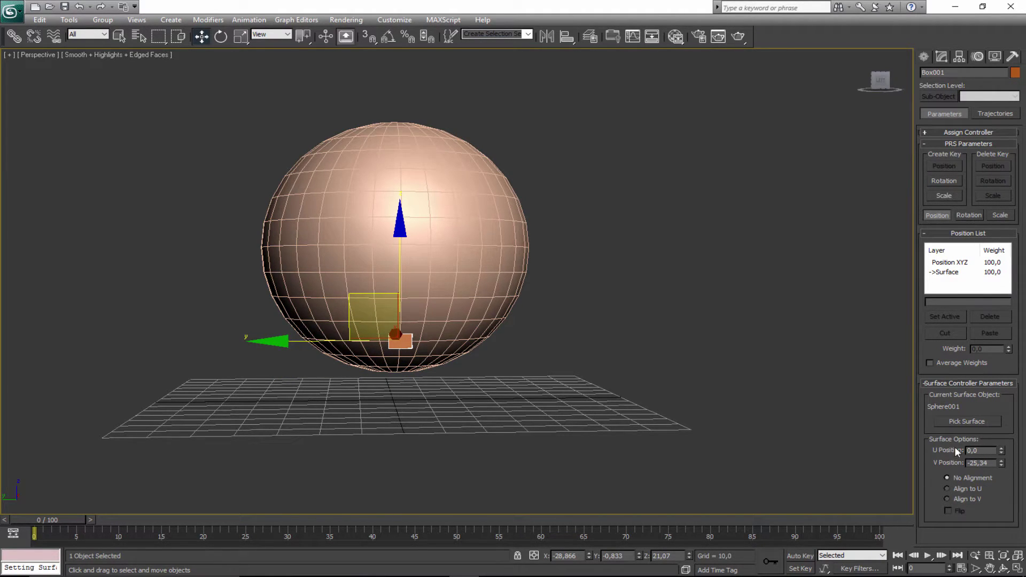
pyautogui.moveTo(1001, 464); pyautogui.dragTo(994, 517)
pyautogui.hotkey('ctrl', 'r')
pyautogui.moveTo(700, 322); pyautogui.dragTo(910, 479)
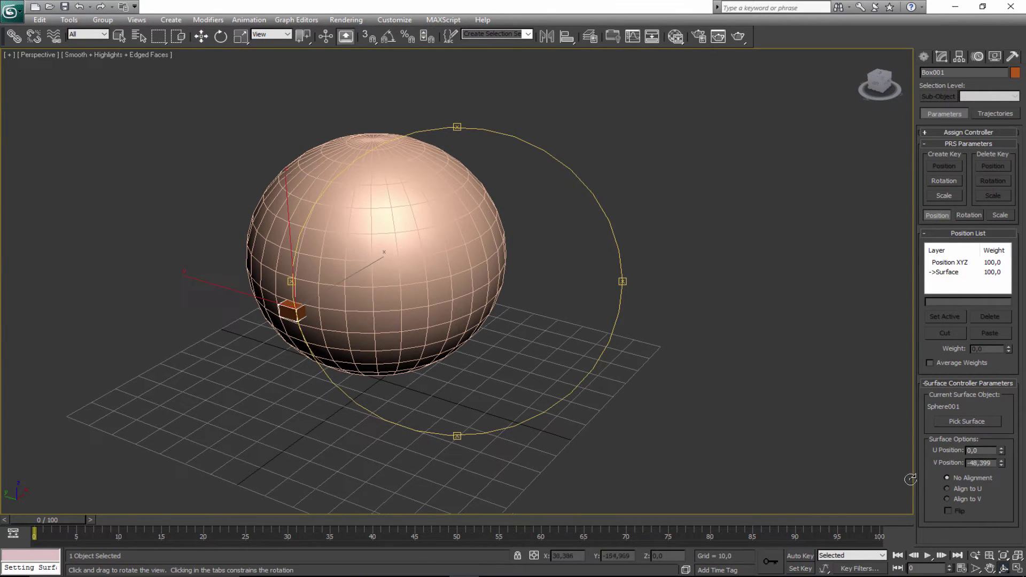
pyautogui.moveTo(1002, 451)
pyautogui.mouseDown()
pyautogui.moveTo(1001, 484)
pyautogui.moveTo(1002, 451)
pyautogui.mouseUp()
pyautogui.moveTo(1021, 102); pyautogui.dragTo(1021, 514)
pyautogui.moveTo(1002, 456); pyautogui.dragTo(977, 235)
# Delete Box001 and then Sphere001 from the scene
pyautogui.moveTo(471, 98); pyautogui.dragTo(861, 331)
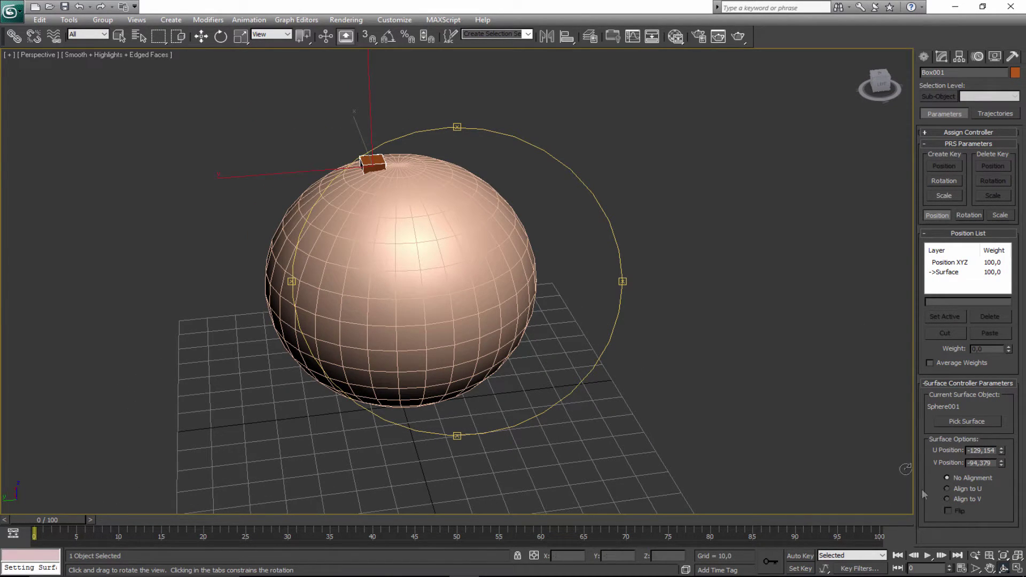
pyautogui.moveTo(615, 411); pyautogui.dragTo(250, 253)
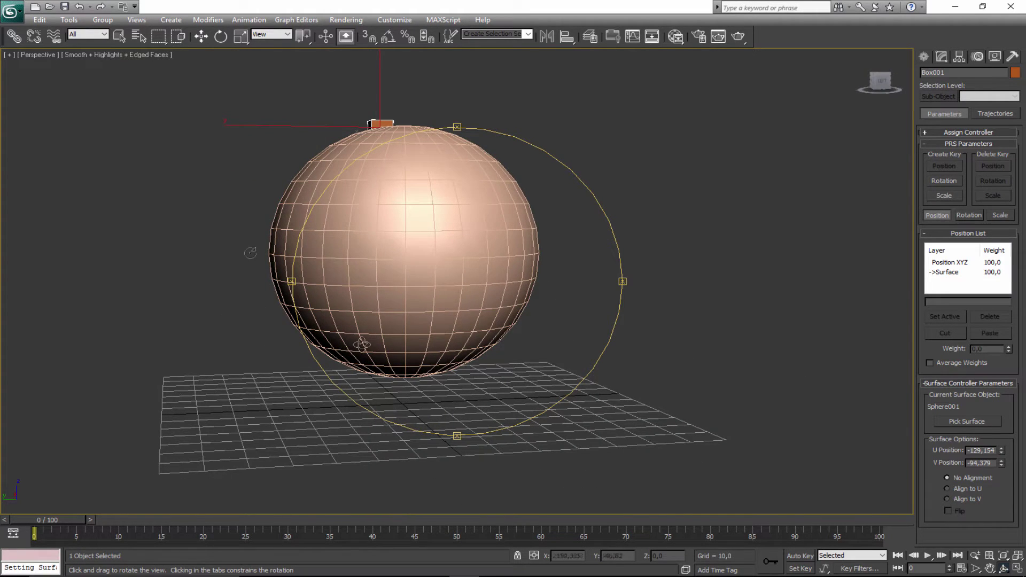
pyautogui.moveTo(412, 304); pyautogui.dragTo(384, 266)
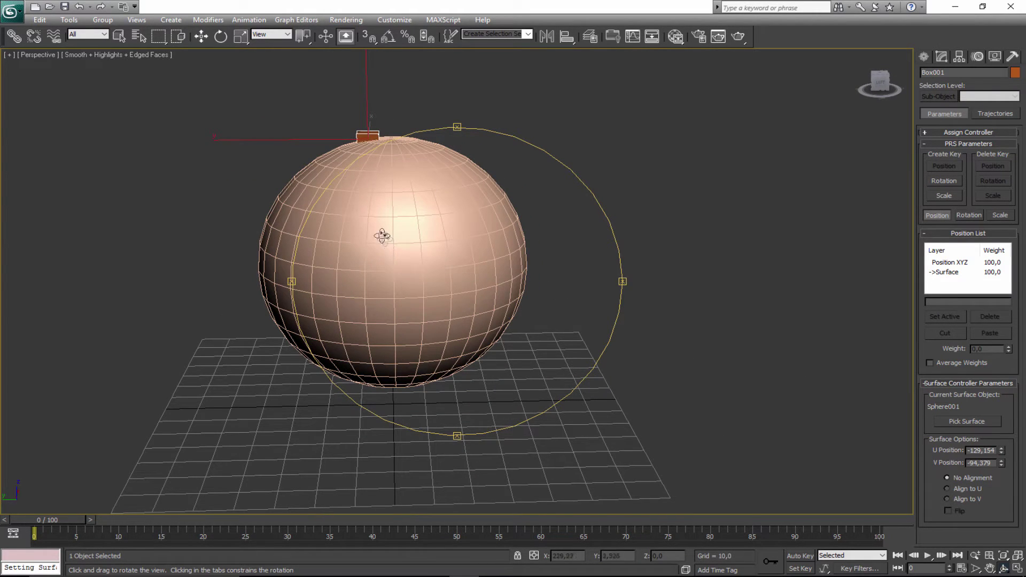
pyautogui.rightClick(359, 141)
pyautogui.click(354, 133)
pyautogui.click(366, 133)
pyautogui.press('Delete')
pyautogui.click(375, 184)
pyautogui.press('Delete')
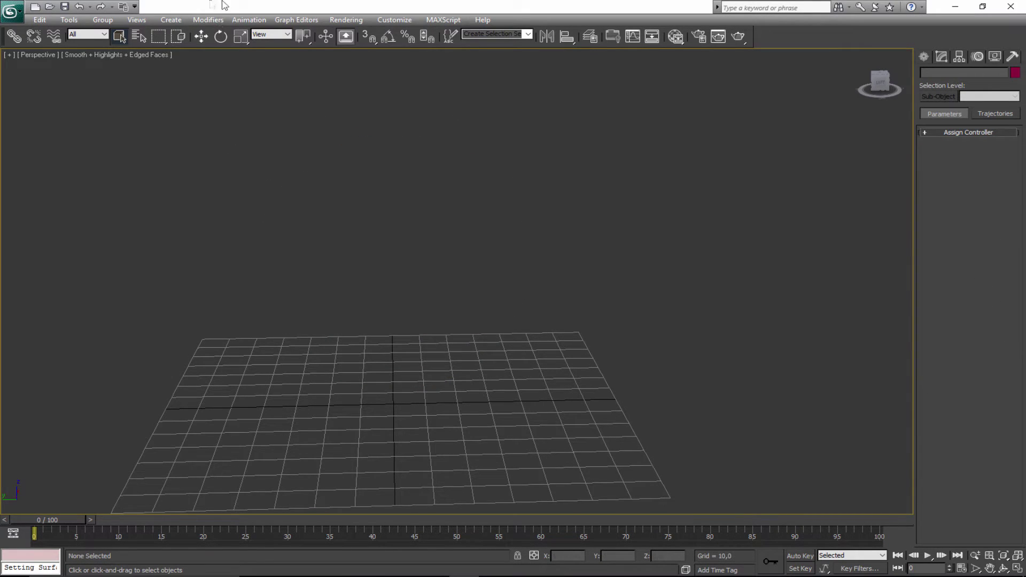
# Look at Animation > Constraints without using it, then draw a test pyramid on the grid
pyautogui.click(249, 19)
pyautogui.moveTo(297, 79)
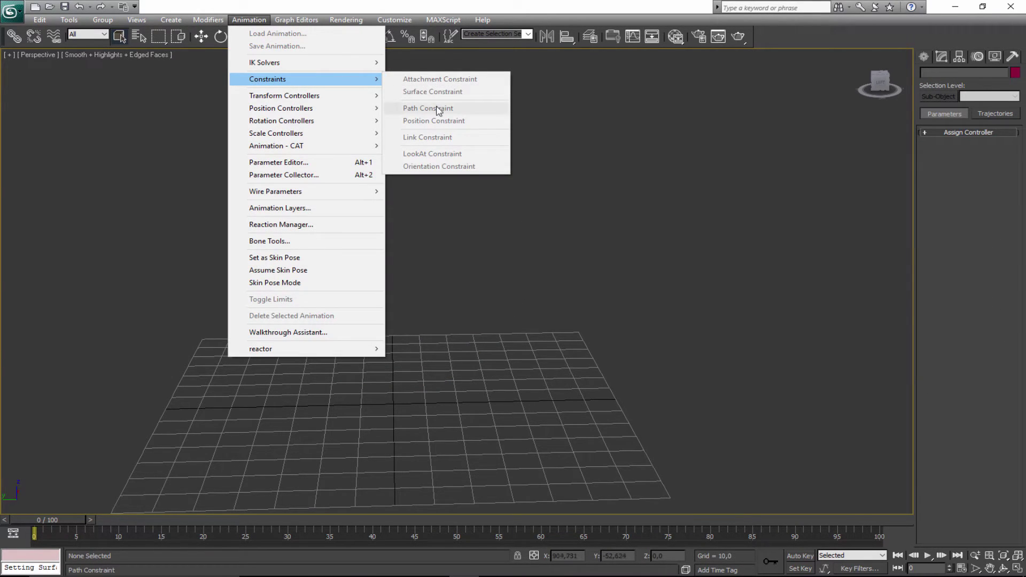
pyautogui.click(755, 150)
pyautogui.click(925, 56)
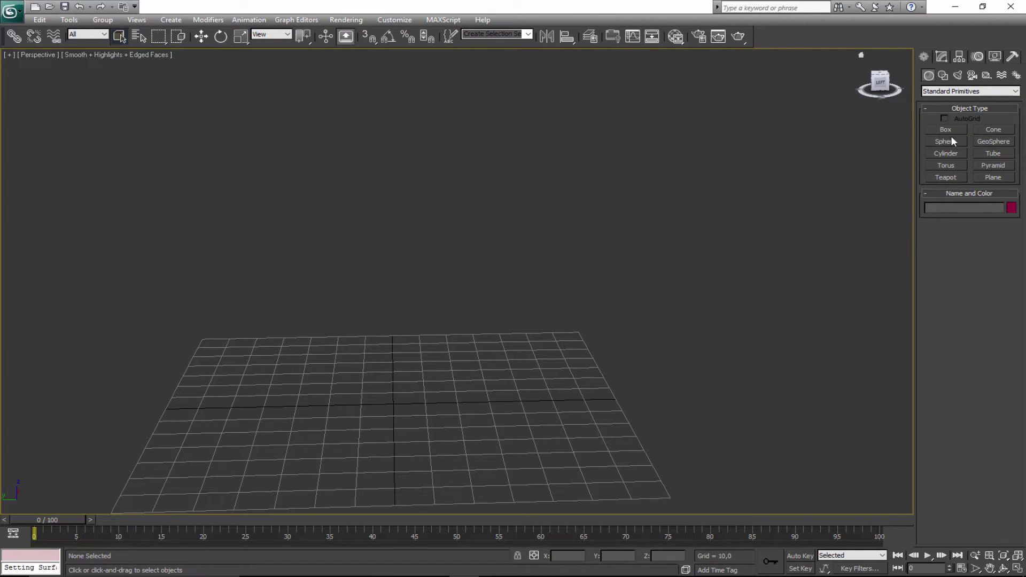
pyautogui.click(997, 165)
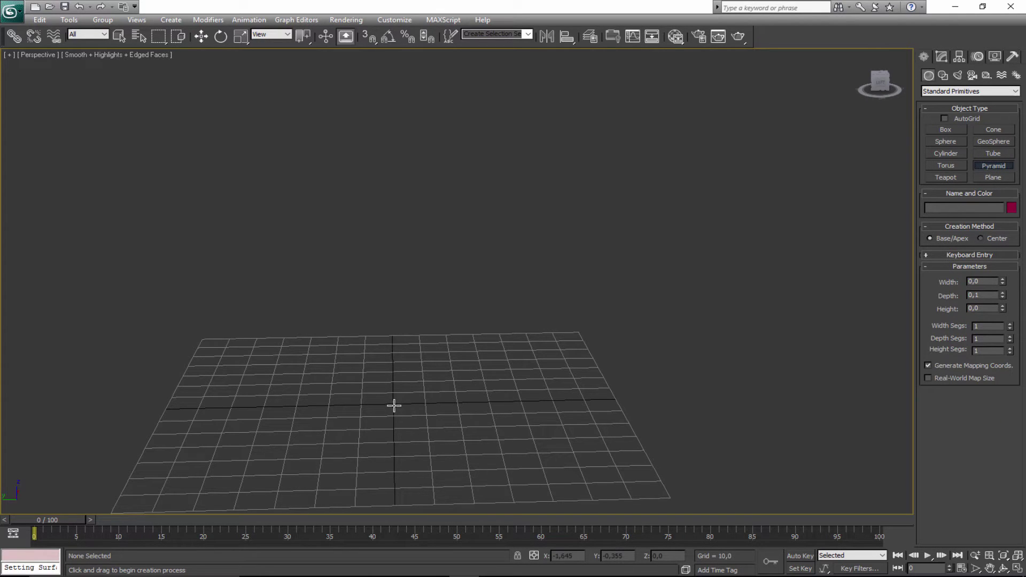
pyautogui.moveTo(403, 380); pyautogui.dragTo(484, 328)
pyautogui.click(472, 223)
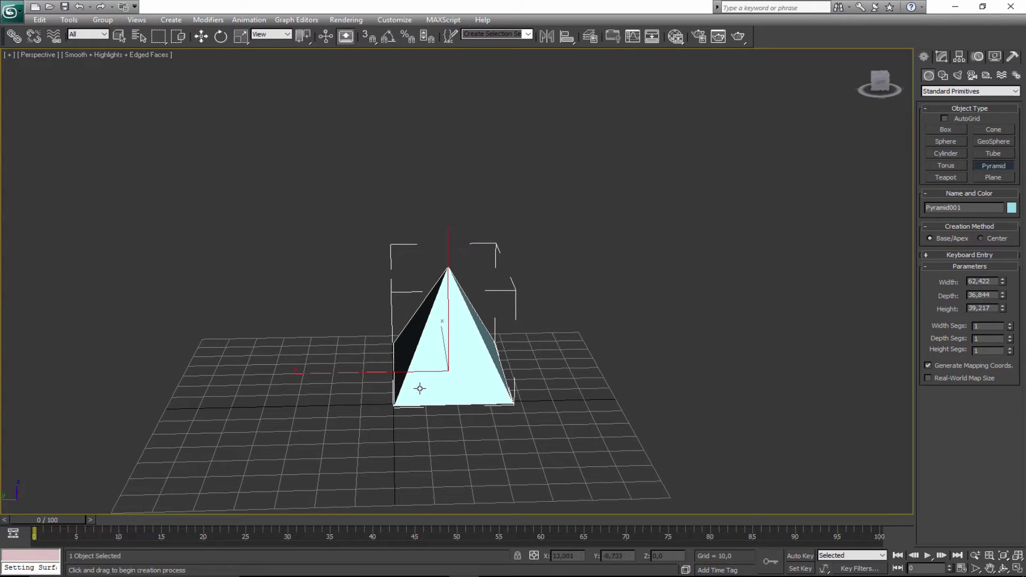
# Move the test pyramid, delete it, and pick the Plane primitive
pyautogui.press('w')
pyautogui.moveTo(432, 363); pyautogui.dragTo(357, 389)
pyautogui.scroll(-5, 475, 373)
pyautogui.keyDown('alt'); pyautogui.moveTo(444, 352); pyautogui.dragTo(735, 220, button='middle'); pyautogui.keyUp('alt')
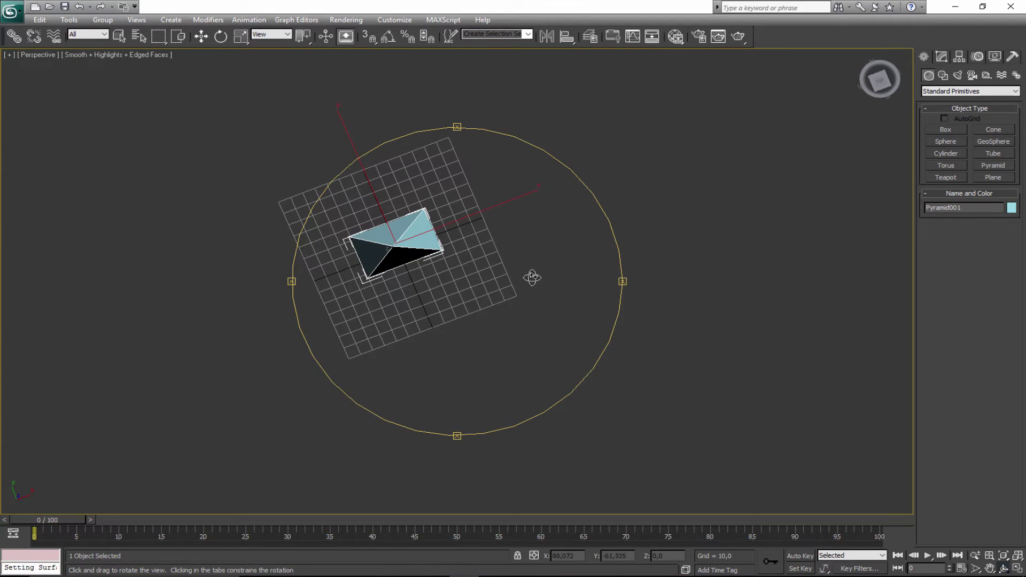
pyautogui.press('Delete')
pyautogui.click(989, 180)
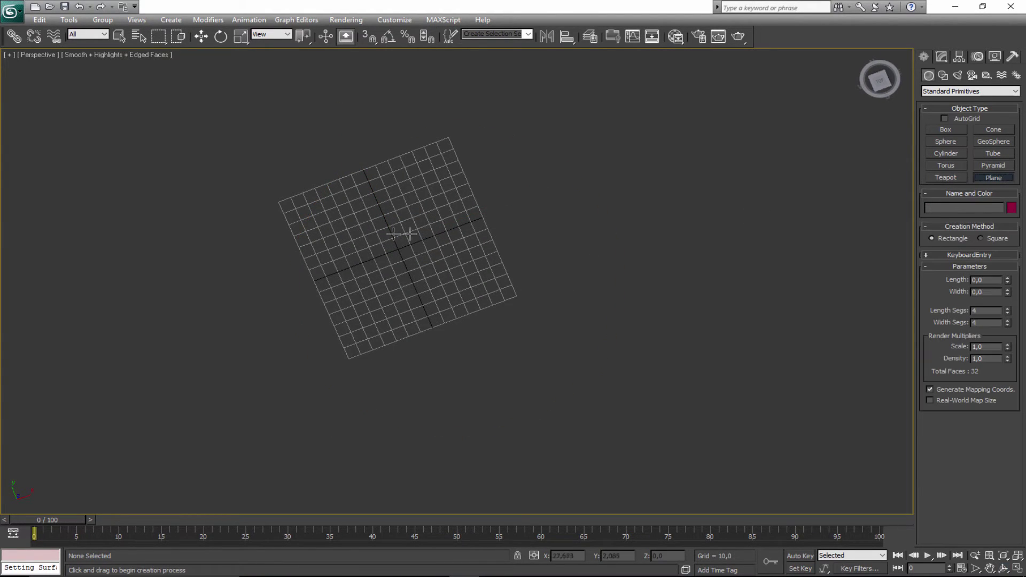
# Delete the test plane and draw a new pyramid, flipping its height to a positive 25,241
pyautogui.moveTo(399, 249); pyautogui.dragTo(420, 214)
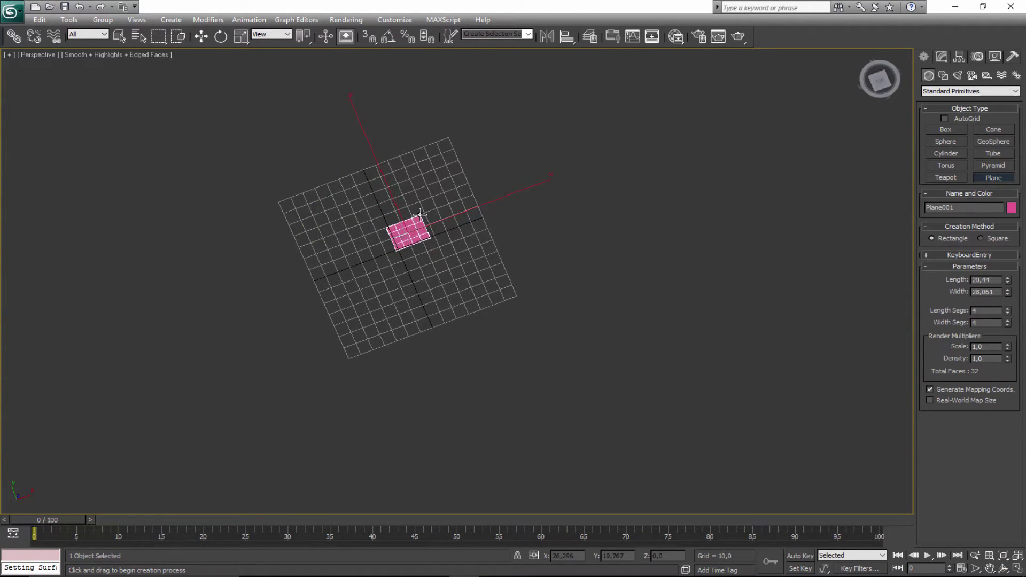
pyautogui.press('Delete')
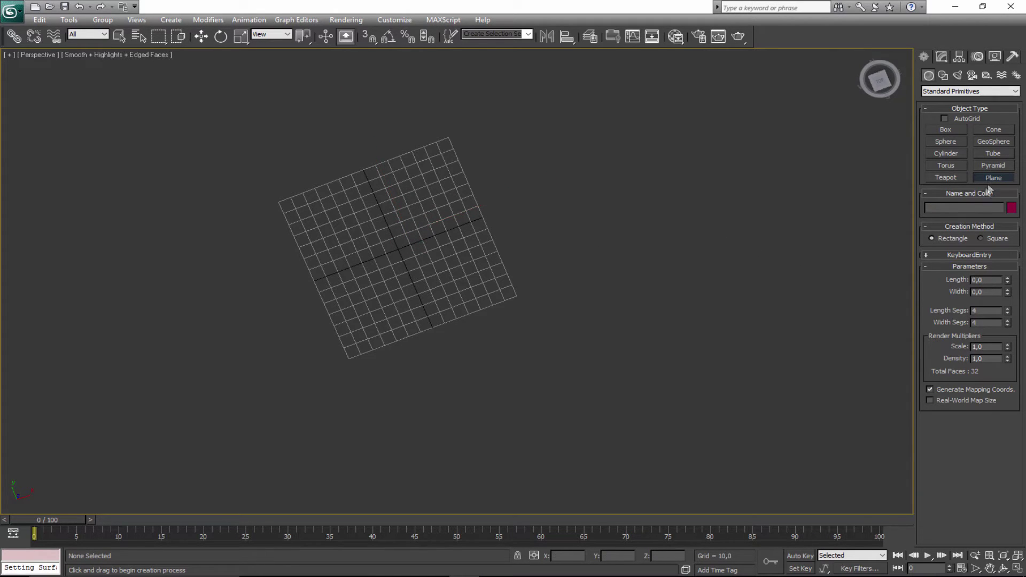
pyautogui.click(991, 166)
pyautogui.moveTo(397, 247); pyautogui.dragTo(420, 206)
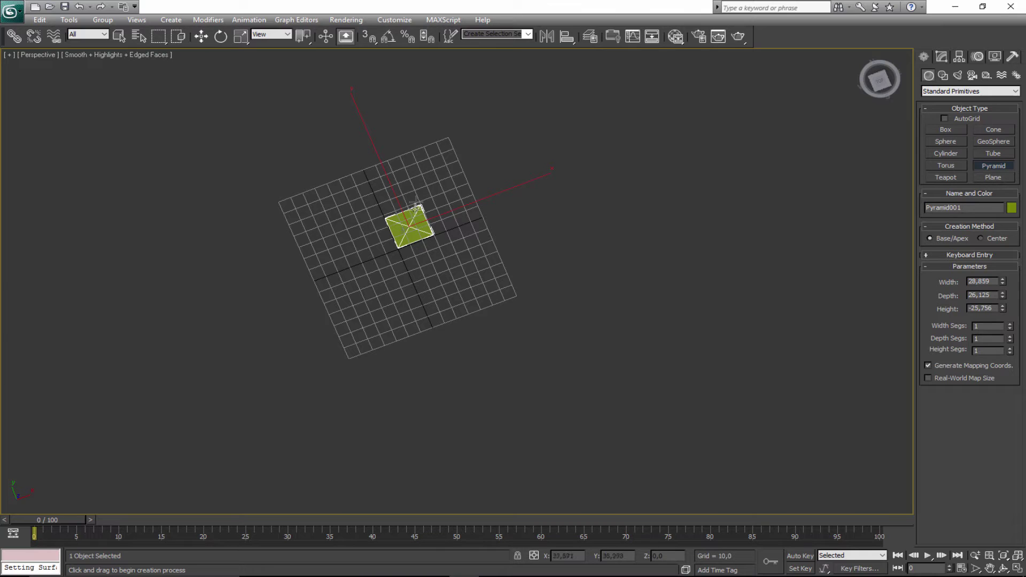
pyautogui.press('z')
pyautogui.keyDown('alt'); pyautogui.moveTo(414, 373); pyautogui.dragTo(503, 254, button='middle'); pyautogui.keyUp('alt')
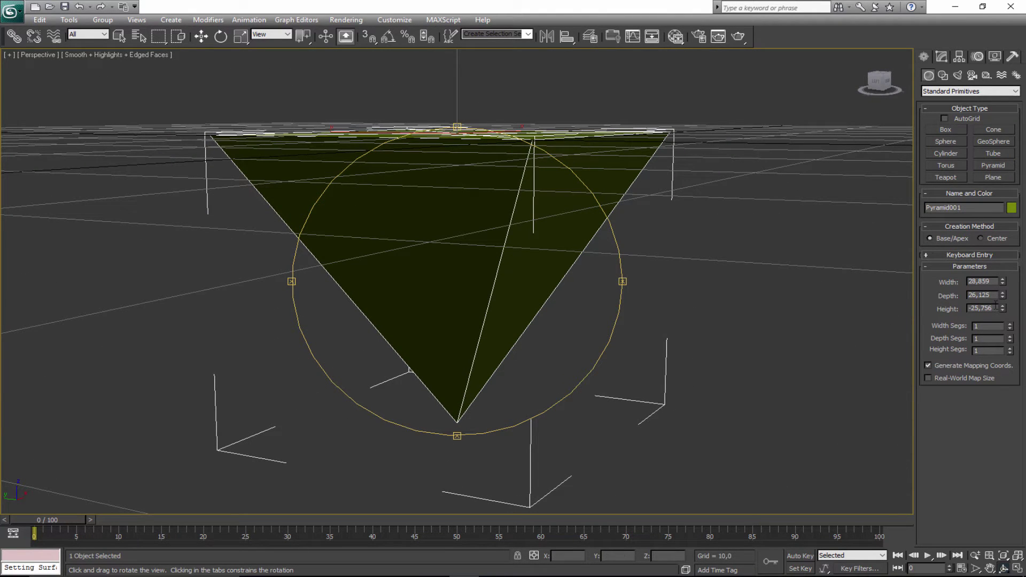
pyautogui.moveTo(1004, 310); pyautogui.dragTo(951, 202)
pyautogui.moveTo(491, 288); pyautogui.dragTo(493, 300)
# Move the pyramid to near the centre of the grid
pyautogui.keyDown('alt'); pyautogui.moveTo(492, 298); pyautogui.dragTo(479, 368, button='middle'); pyautogui.keyUp('alt')
pyautogui.scroll(-5, 516, 358)
pyautogui.press('w')
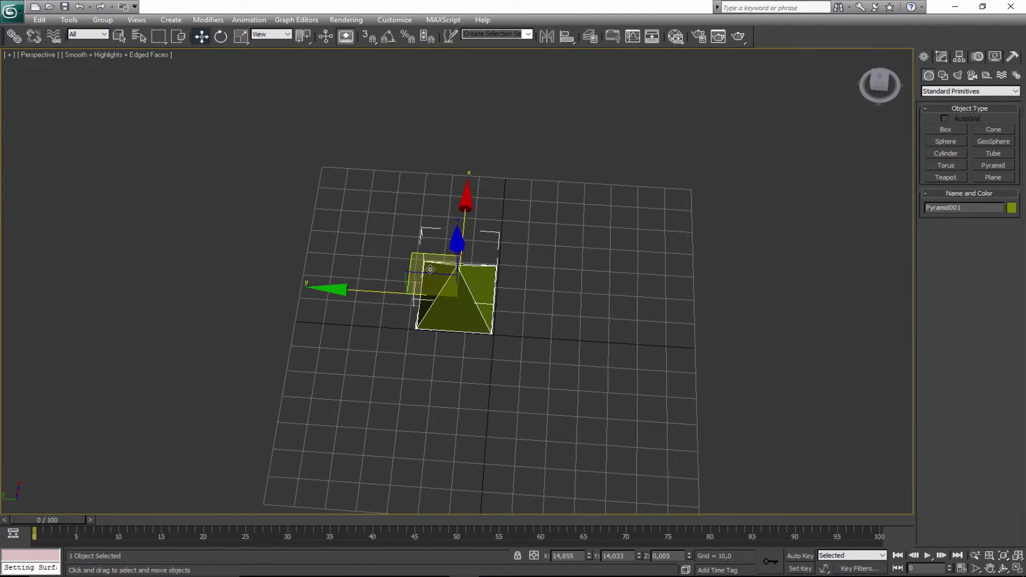
pyautogui.moveTo(433, 254); pyautogui.dragTo(467, 291)
pyautogui.keyDown('alt'); pyautogui.moveTo(474, 319); pyautogui.dragTo(418, 322, button='middle'); pyautogui.keyUp('alt')
pyautogui.press('w')
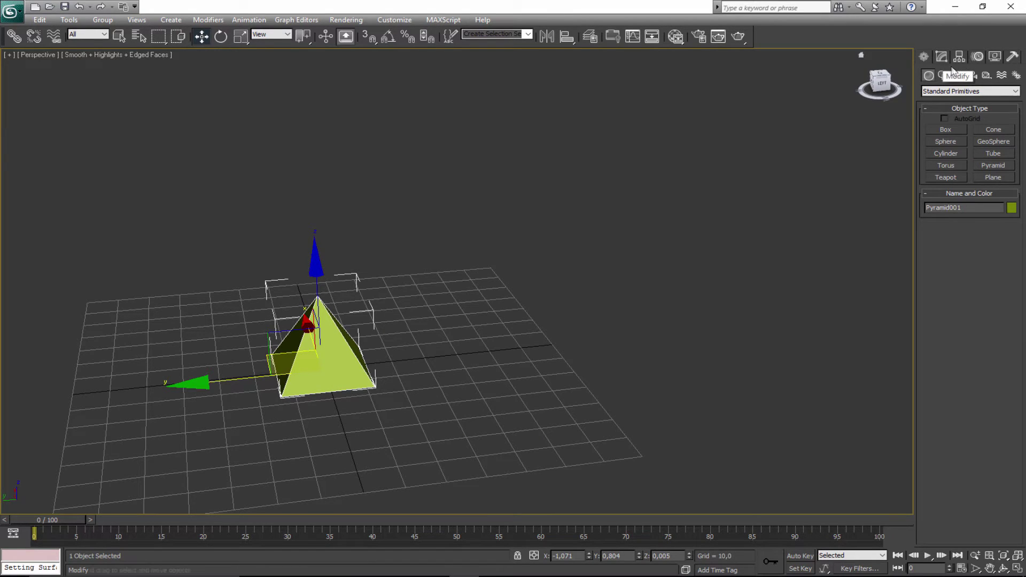
# Choose the Line spline tool under Shapes and frame the view around the pyramid
pyautogui.click(943, 76)
pyautogui.hotkey('ctrl', 'r')
pyautogui.moveTo(427, 306)
pyautogui.mouseDown()
pyautogui.moveTo(406, 319)
pyautogui.moveTo(441, 306)
pyautogui.mouseUp()
pyautogui.press('q')
pyautogui.click(945, 136)
pyautogui.scroll(-5, 558, 213)
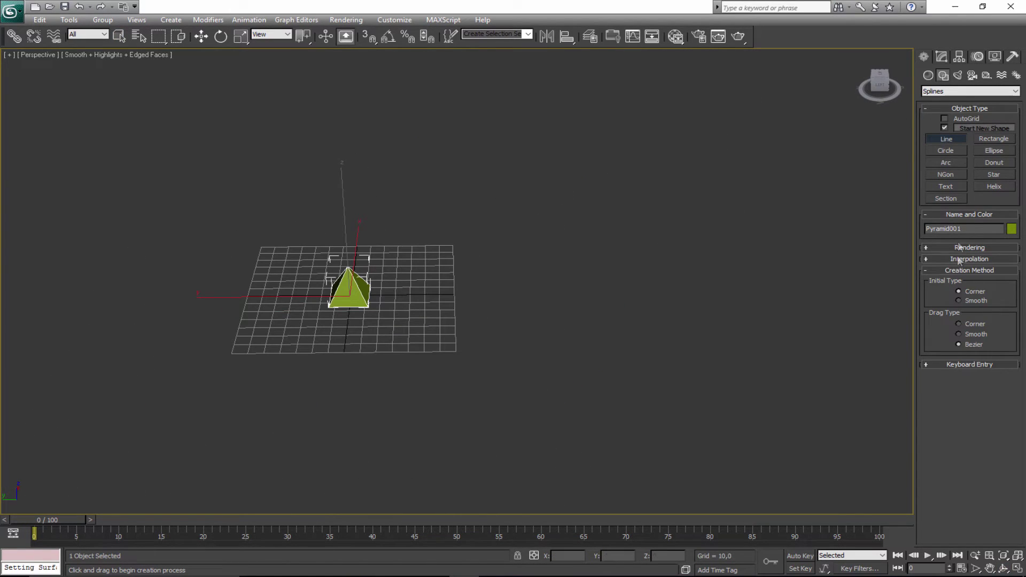
pyautogui.moveTo(624, 220); pyautogui.dragTo(586, 238, button='middle')
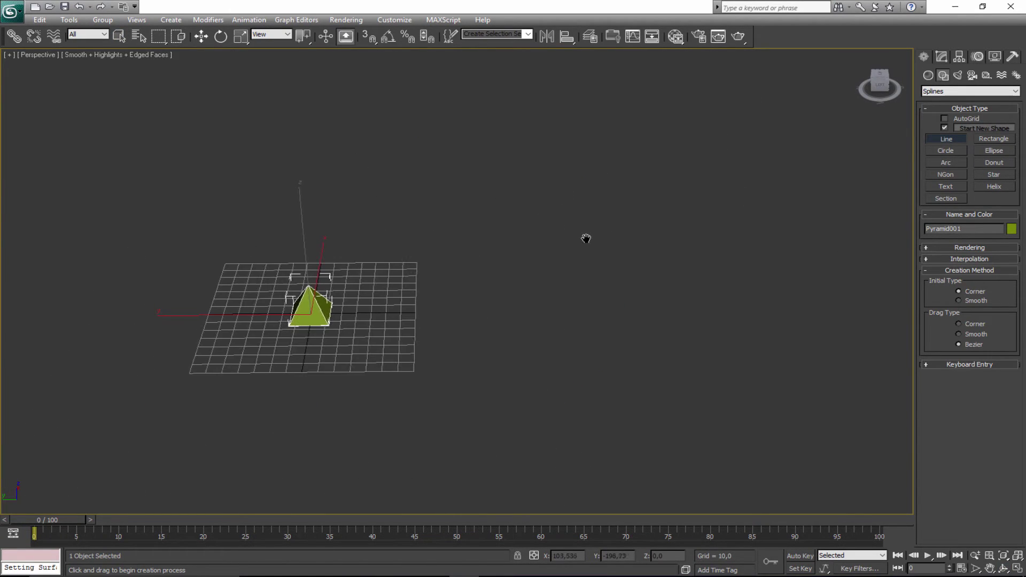
# Draw twelve line points from the pyramid, looping out to the right and back underneath
pyautogui.click(334, 314)
pyautogui.click(403, 298)
pyautogui.click(494, 251)
pyautogui.click(618, 246)
pyautogui.click(725, 303)
pyautogui.click(765, 395)
pyautogui.click(746, 444)
pyautogui.click(631, 485)
pyautogui.click(506, 468)
pyautogui.click(449, 433)
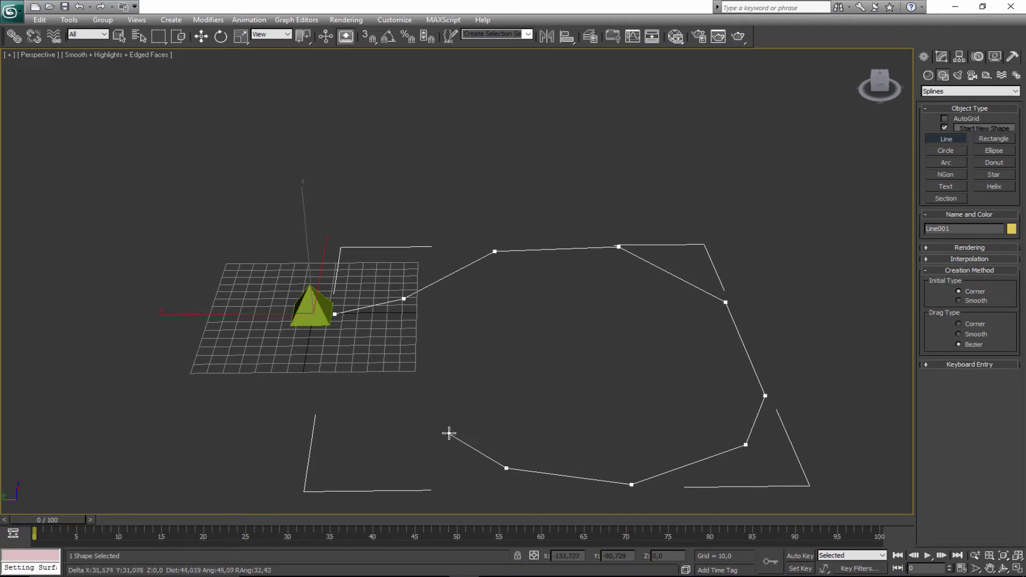
pyautogui.click(373, 421)
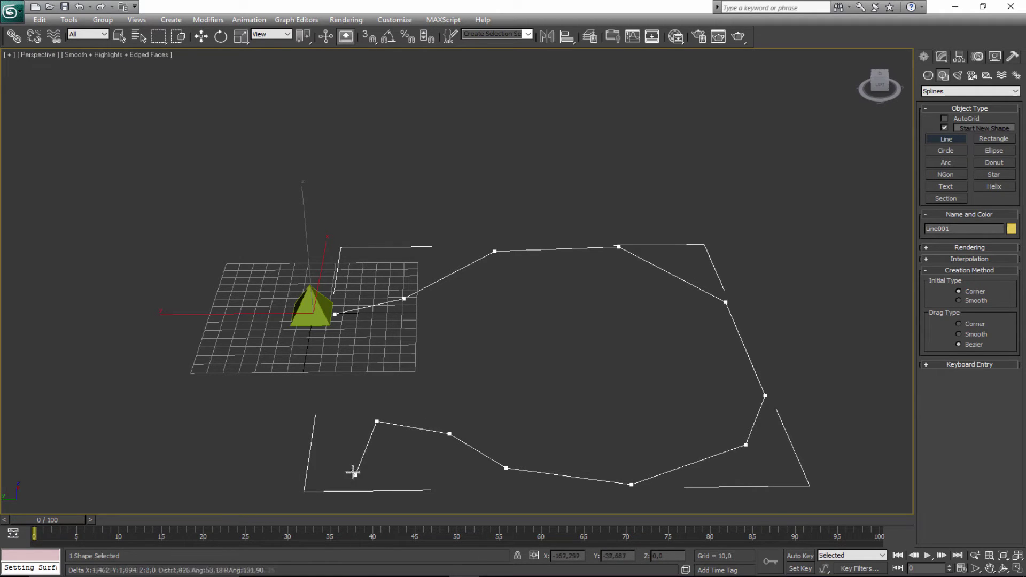
pyautogui.click(353, 474)
# Finish Line001 and return to object selection
pyautogui.scroll(-4, 345, 513)
pyautogui.rightClick(411, 391)
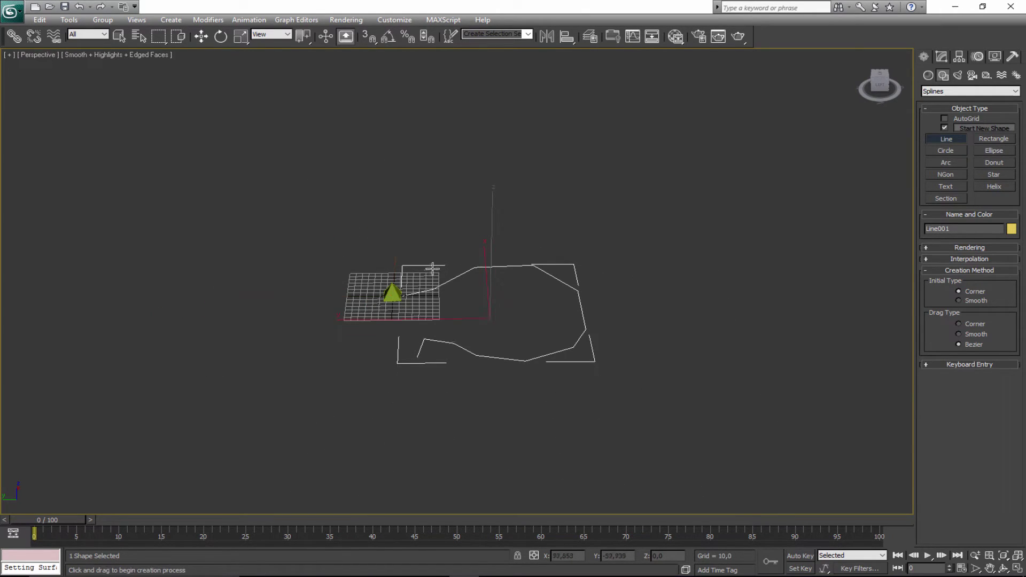
pyautogui.press('q')
pyautogui.scroll(1, 424, 276)
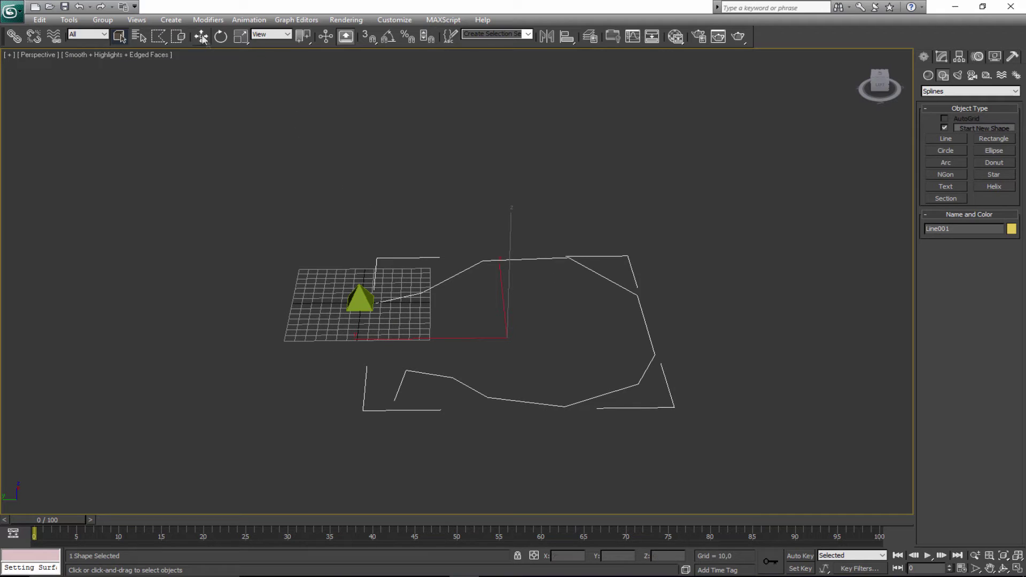
pyautogui.click(249, 19)
# Select Pyramid001 and apply a Path Constraint with Line001 as its path
pyautogui.click(238, 414)
pyautogui.press('q')
pyautogui.click(370, 309)
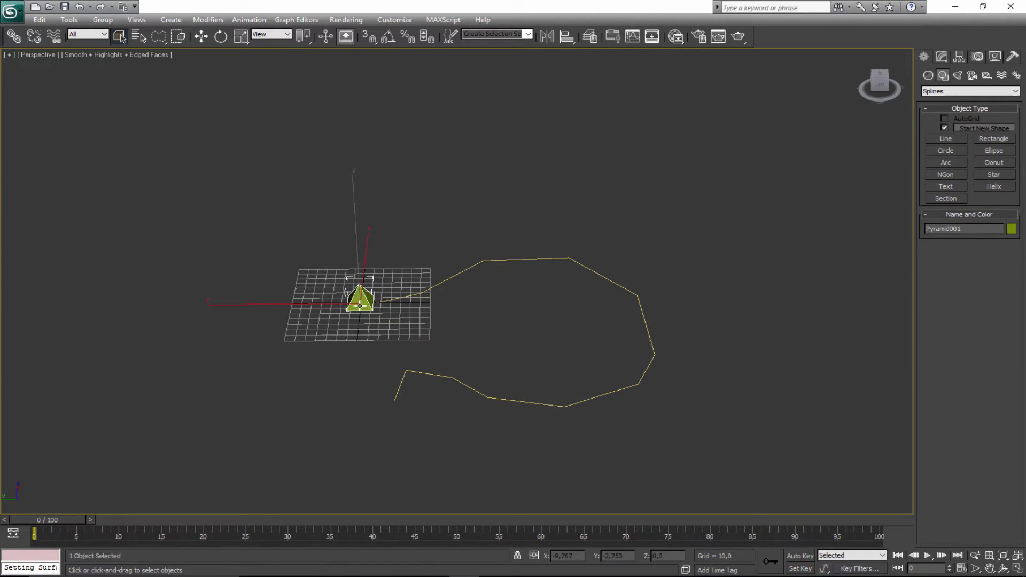
pyautogui.click(248, 20)
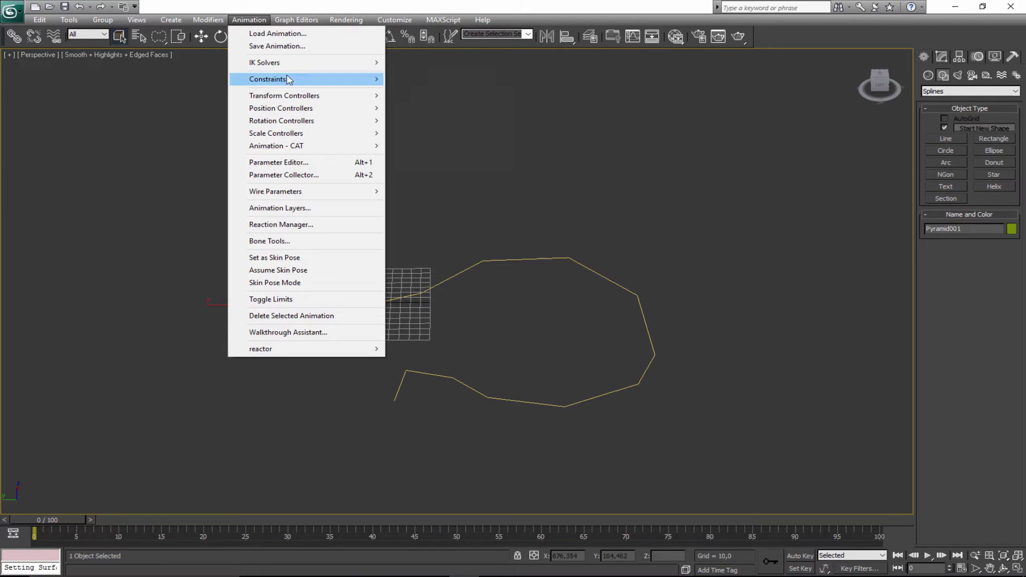
pyautogui.moveTo(270, 79)
pyautogui.click(457, 108)
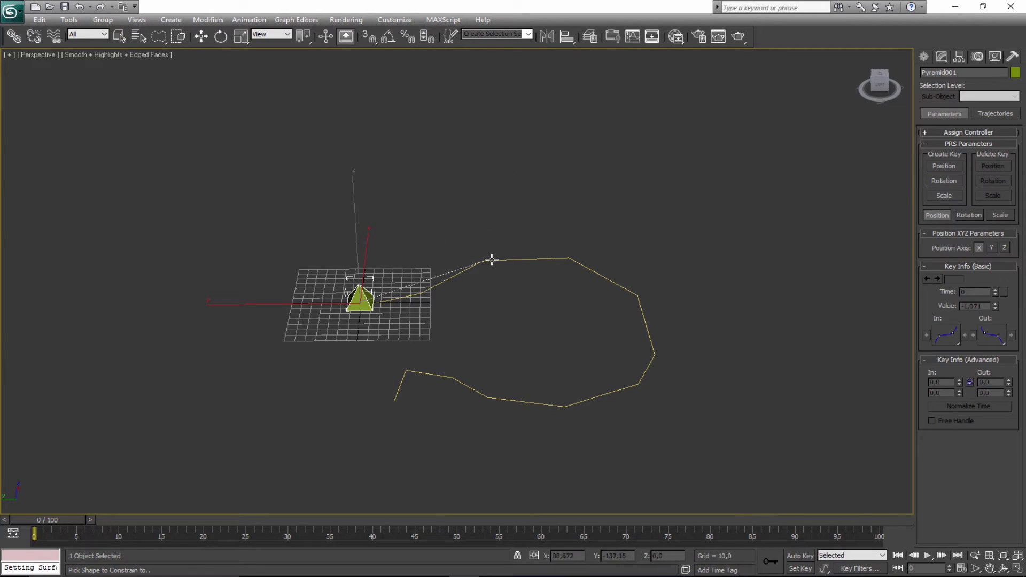
pyautogui.click(492, 259)
pyautogui.scroll(3, 609, 288)
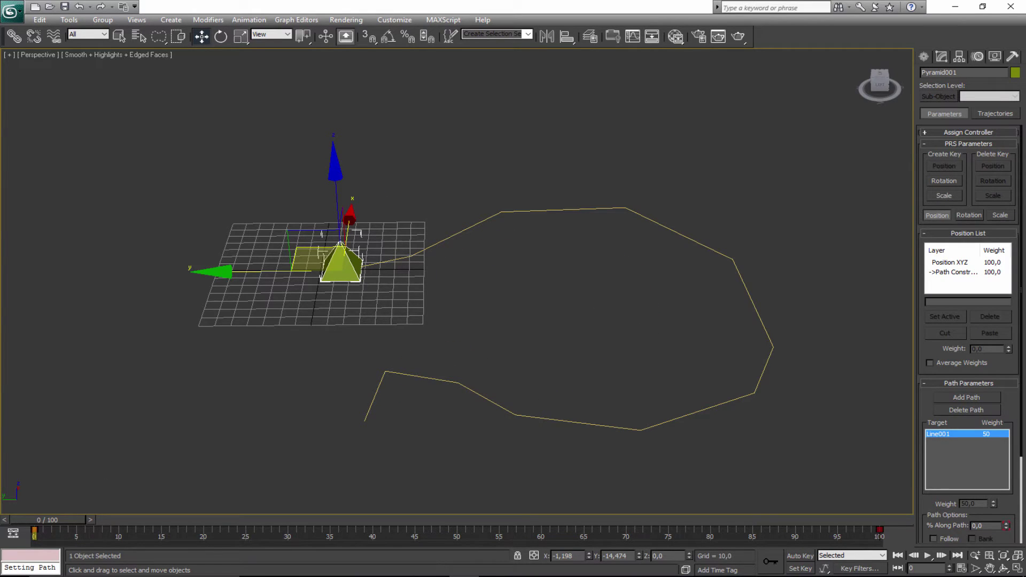
# Play and scrub the animation to preview the pyramid moving along Line001, then rewind
pyautogui.click(927, 558)
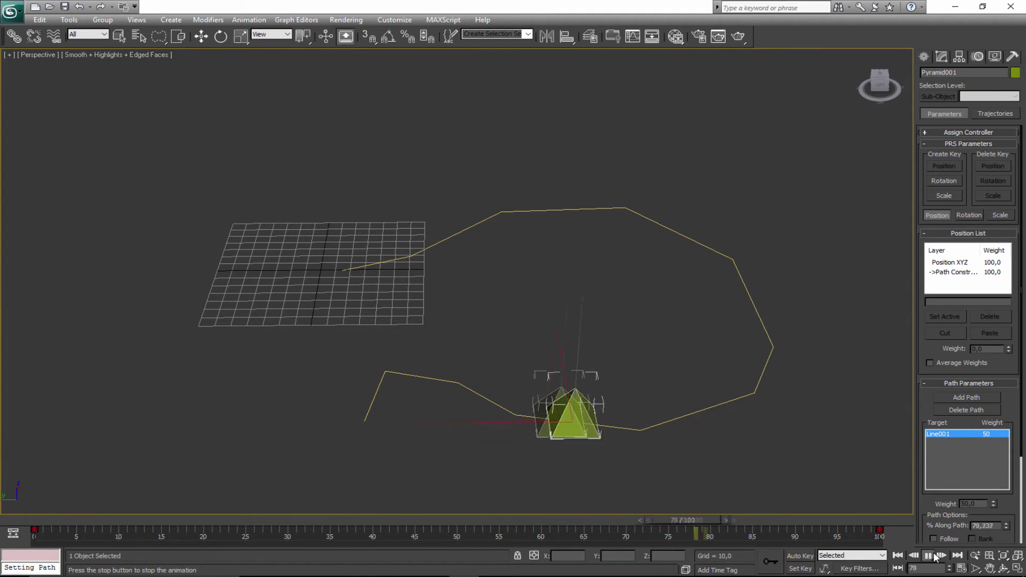
pyautogui.click(928, 556)
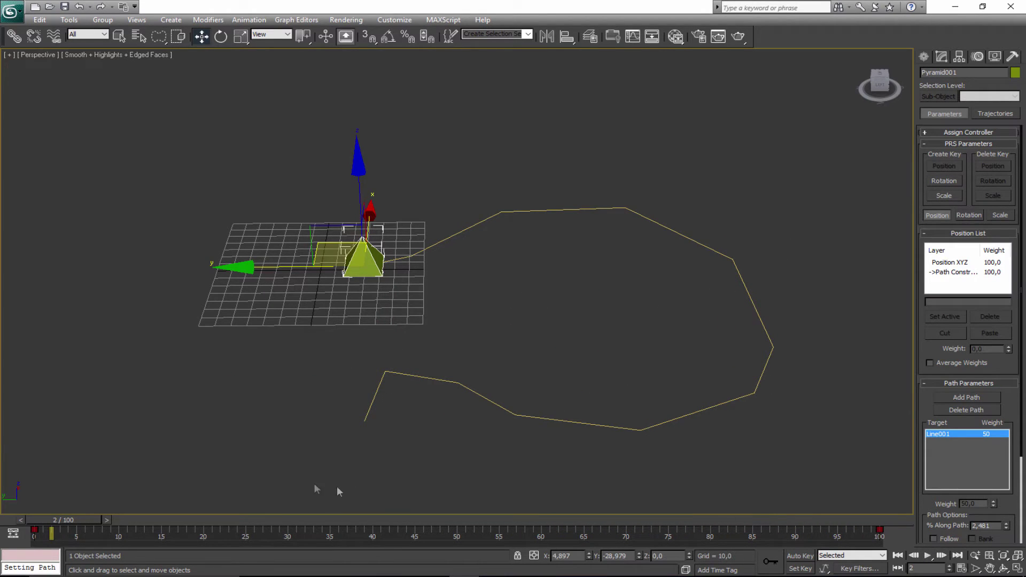
pyautogui.moveTo(84, 525); pyautogui.dragTo(897, 543)
pyautogui.moveTo(534, 385); pyautogui.dragTo(425, 341, button='middle')
pyautogui.scroll(-3, 426, 341)
pyautogui.moveTo(865, 523); pyautogui.dragTo(27, 509)
# Set % Along Path to 35 at frame 0 and scrub to frame 80
pyautogui.moveTo(634, 383); pyautogui.dragTo(714, 382, button='middle')
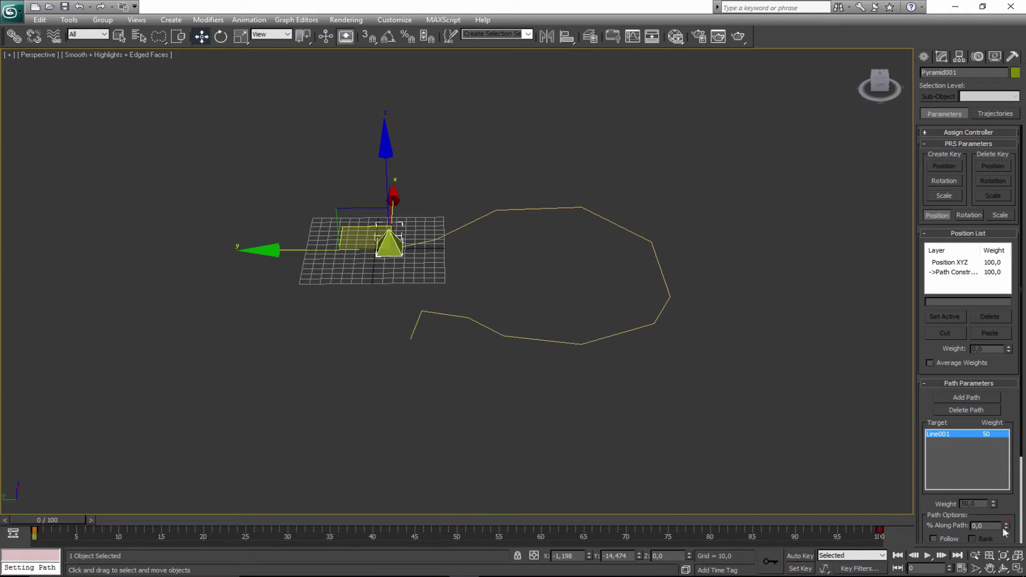
pyautogui.moveTo(1006, 528); pyautogui.dragTo(1011, 503)
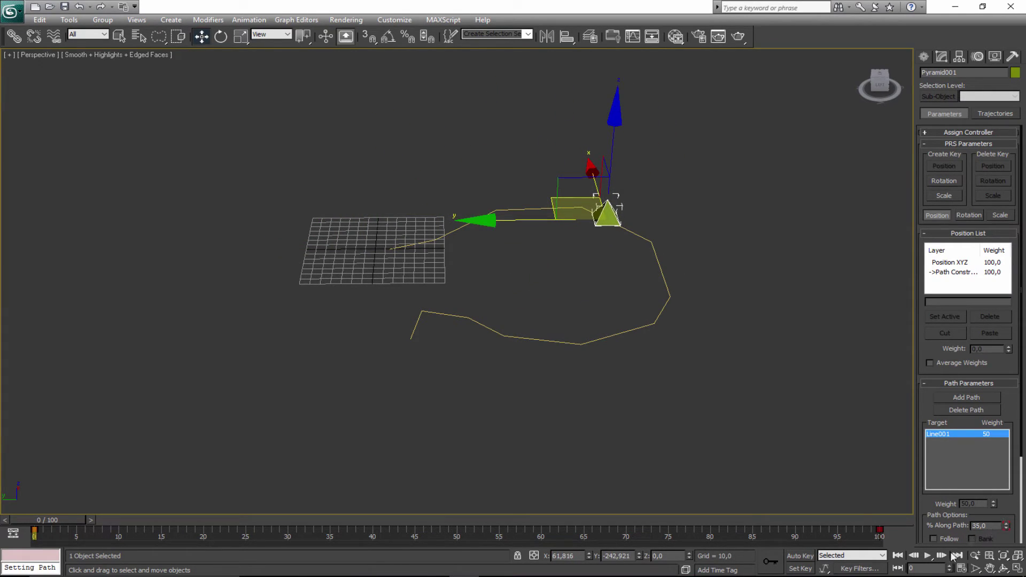
pyautogui.moveTo(36, 526); pyautogui.dragTo(656, 570)
pyautogui.moveTo(715, 571); pyautogui.dragTo(710, 572)
pyautogui.press('w')
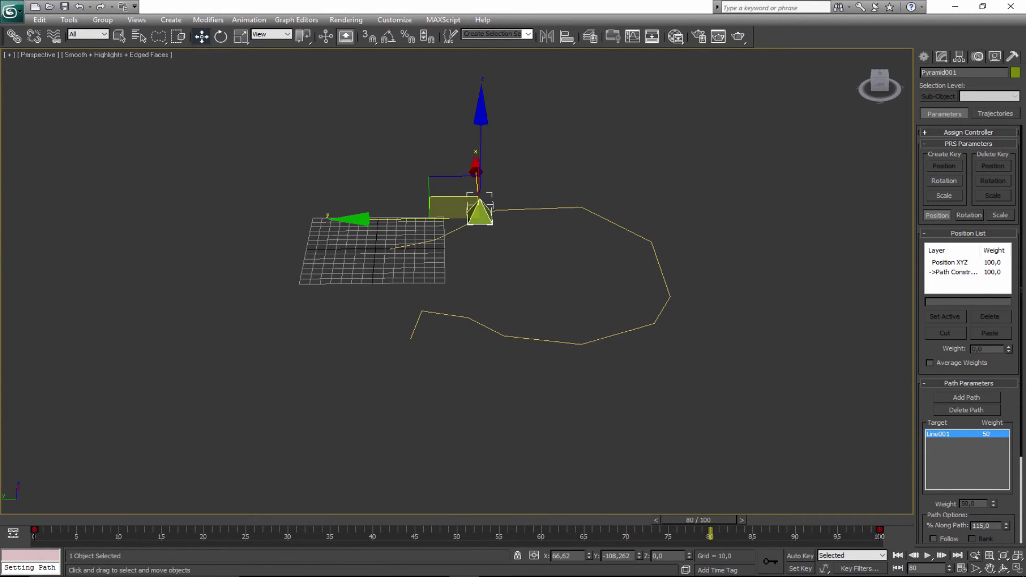
pyautogui.scroll(-3, 1014, 515)
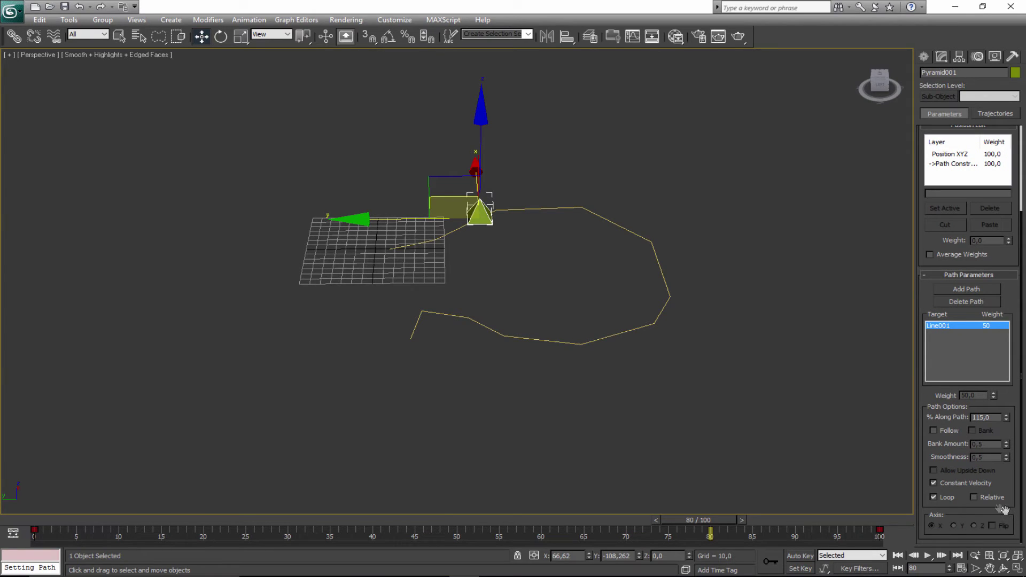
# Turn Loop off, enable Relative, and scrub the timeline back to frame 0 to compare
pyautogui.click(933, 497)
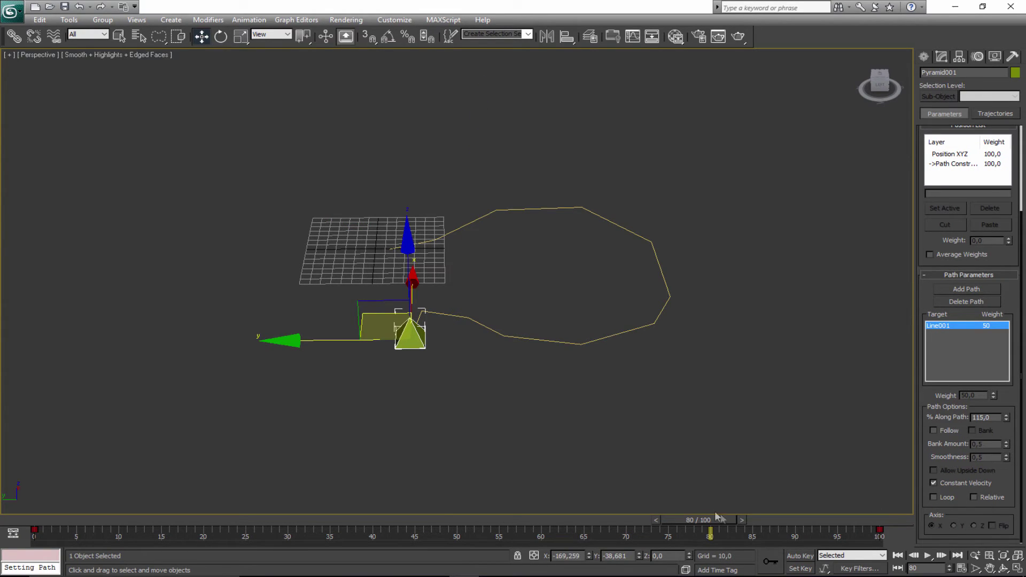
pyautogui.moveTo(704, 520); pyautogui.dragTo(577, 526)
pyautogui.click(973, 497)
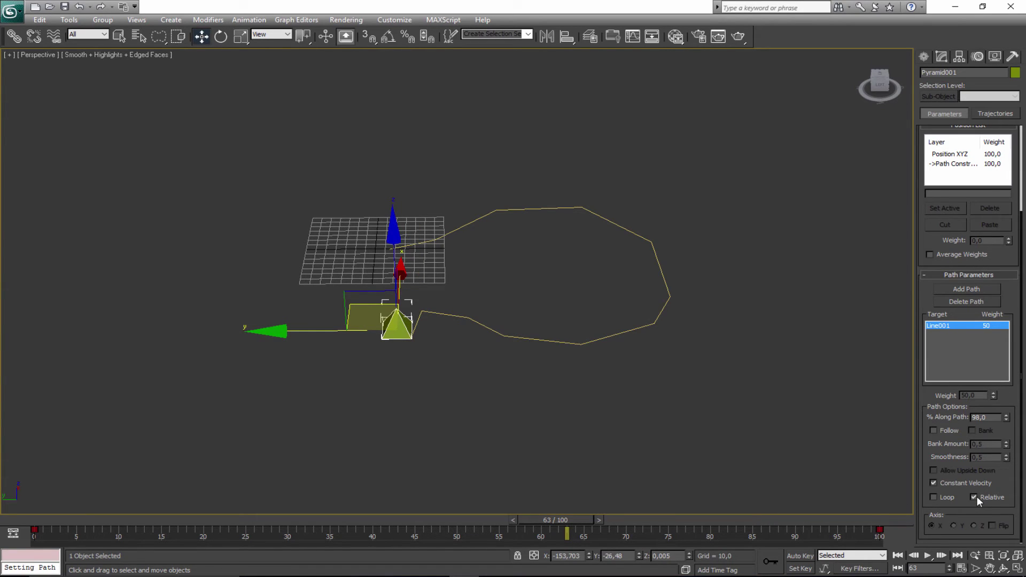
pyautogui.moveTo(565, 520); pyautogui.dragTo(356, 511)
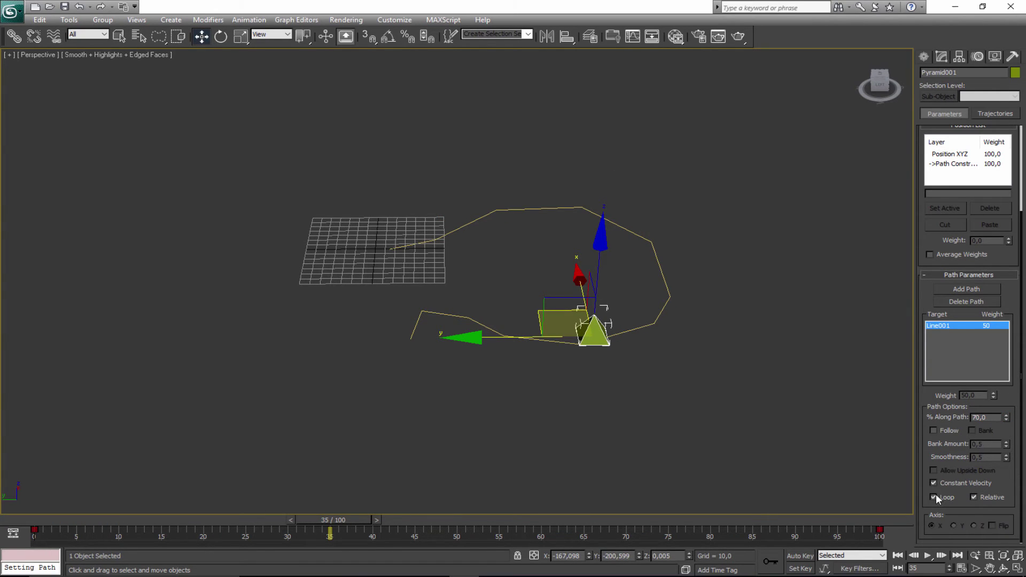
pyautogui.moveTo(350, 520); pyautogui.dragTo(82, 519)
# Orbit the view while toggling the Relative option off and back on
pyautogui.hotkey('ctrl', 'r')
pyautogui.moveTo(476, 300); pyautogui.dragTo(627, 339)
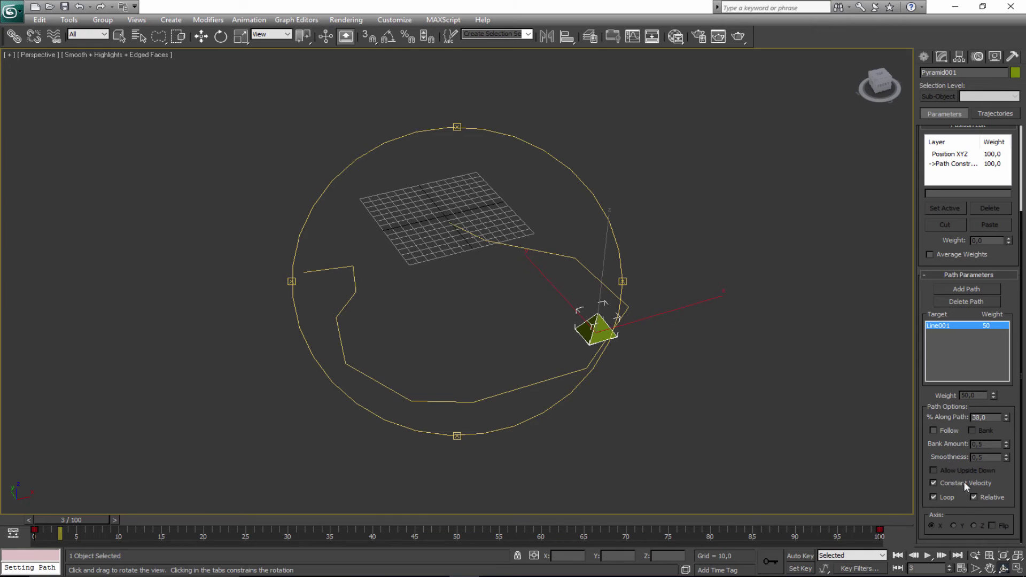
pyautogui.click(986, 499)
pyautogui.click(986, 498)
pyautogui.moveTo(556, 340); pyautogui.dragTo(591, 320)
pyautogui.rightClick(634, 297)
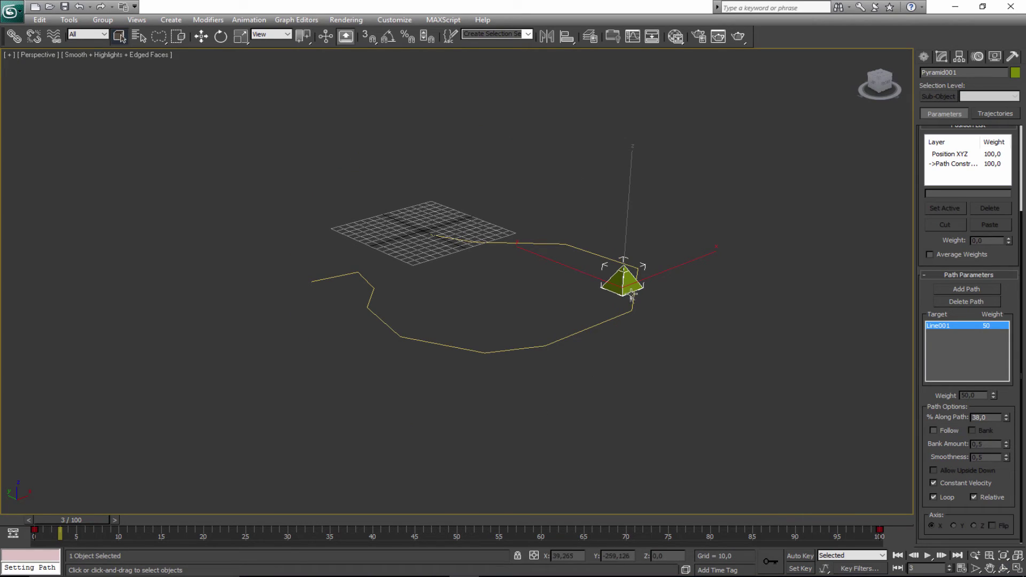
# Try Follow on and off, scrub the motion, then uncheck Relative and rewind to frame 0
pyautogui.click(948, 431)
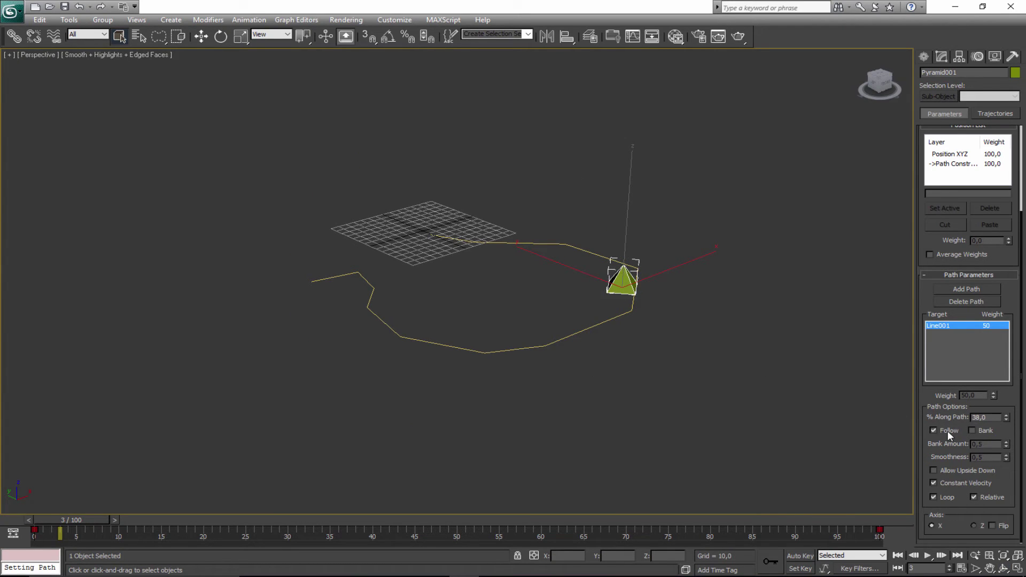
pyautogui.click(948, 430)
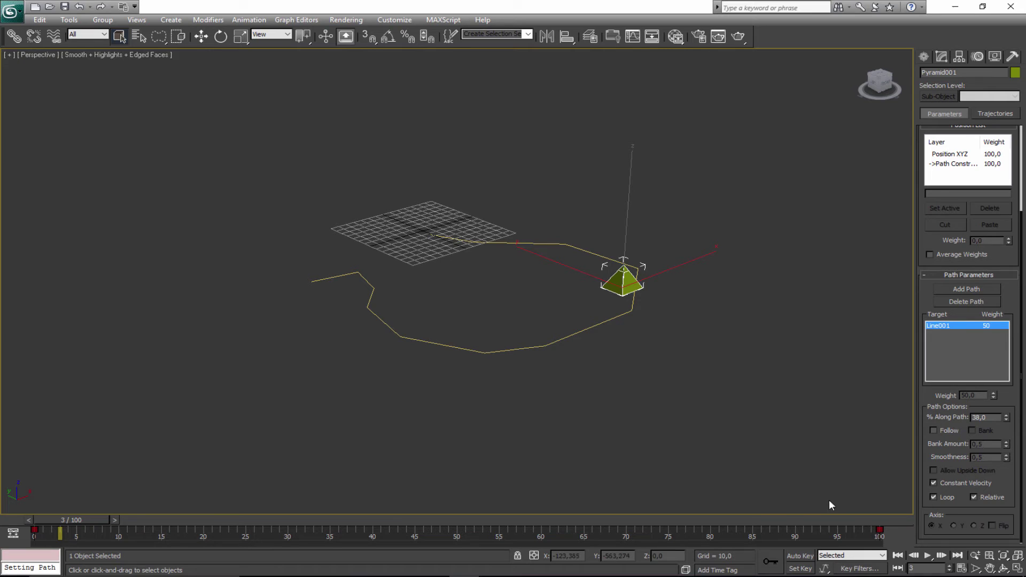
pyautogui.moveTo(51, 521); pyautogui.dragTo(425, 422)
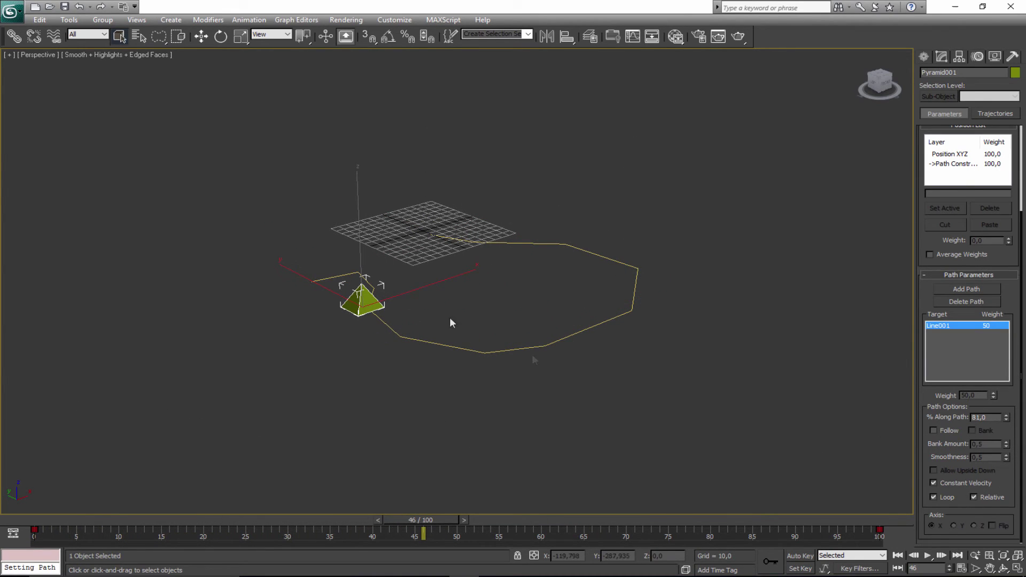
pyautogui.click(982, 497)
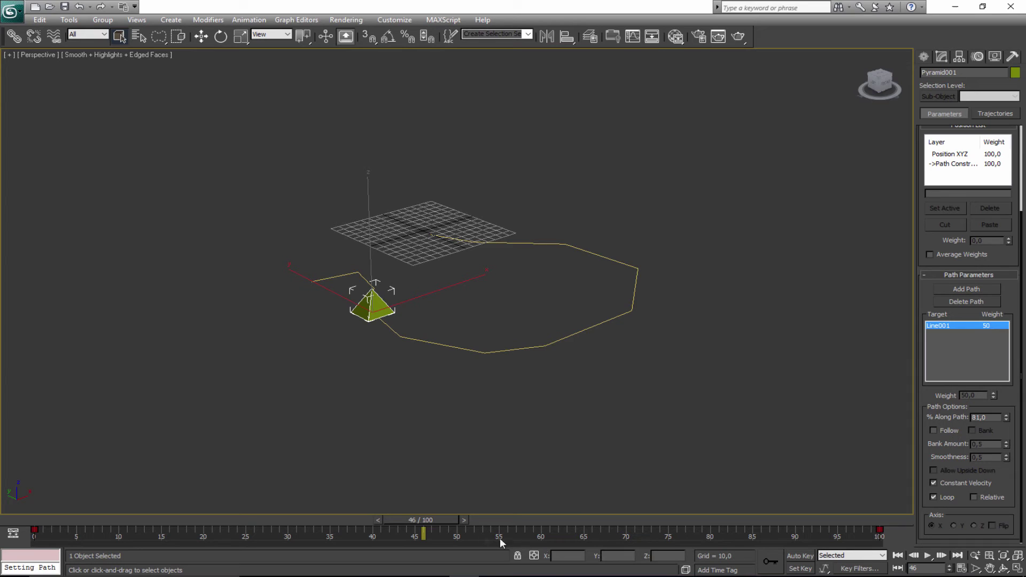
pyautogui.moveTo(446, 520); pyautogui.dragTo(48, 519)
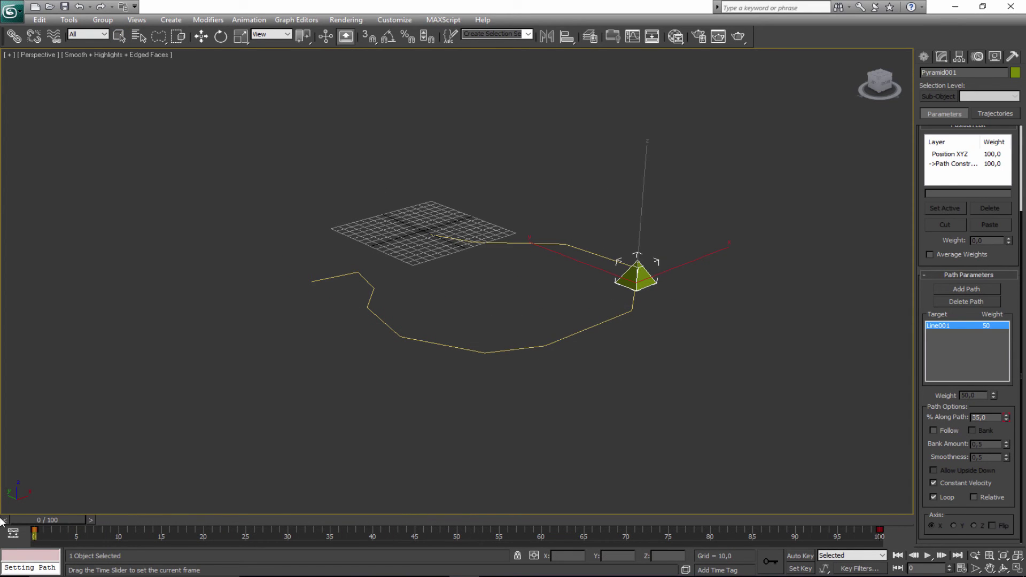
# Set % Along Path to 0 at frame 0, then scrub and orbit to review
pyautogui.doubleClick(983, 417)
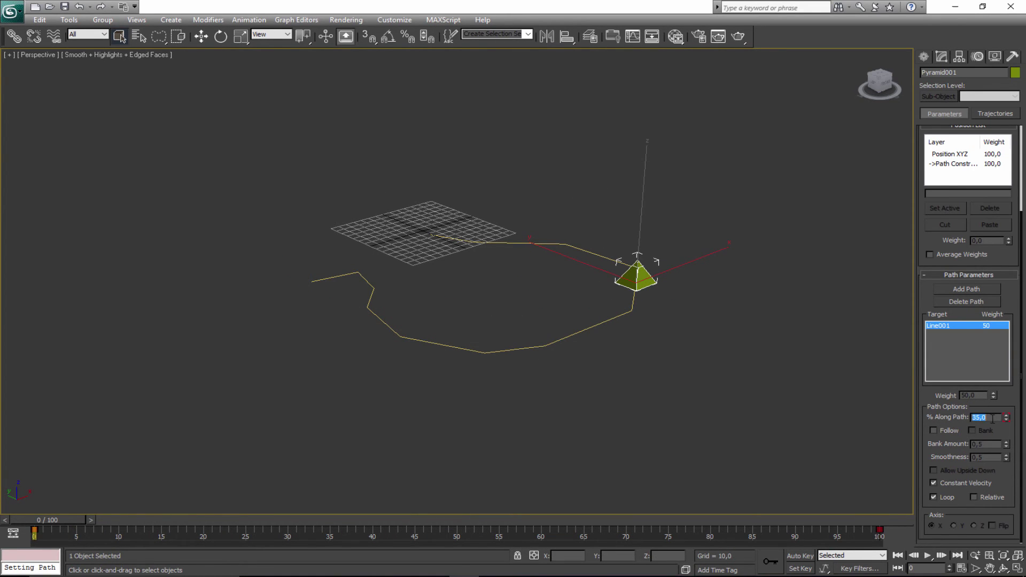
pyautogui.write('0')
pyautogui.press('Return')
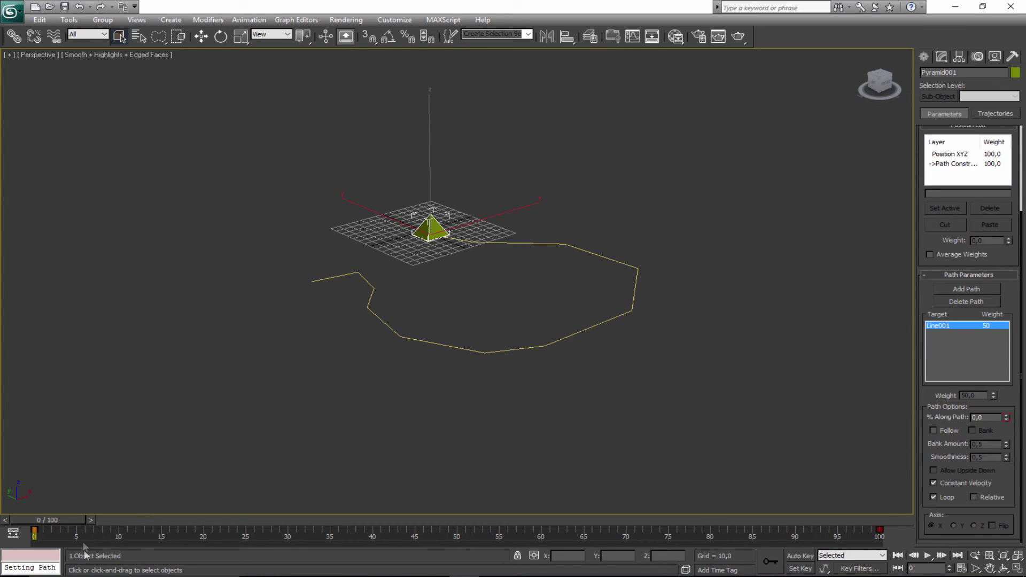
pyautogui.moveTo(47, 524); pyautogui.dragTo(237, 521)
pyautogui.hotkey('ctrl', 'r')
pyautogui.keyDown('alt'); pyautogui.moveTo(456, 394); pyautogui.dragTo(510, 302, button='middle'); pyautogui.keyUp('alt')
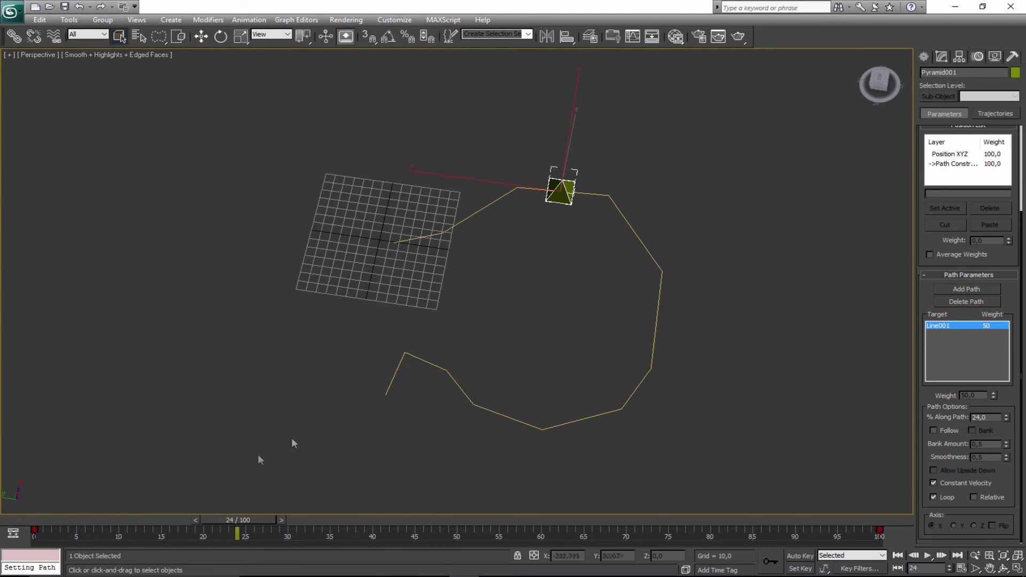
pyautogui.moveTo(237, 521); pyautogui.dragTo(550, 534)
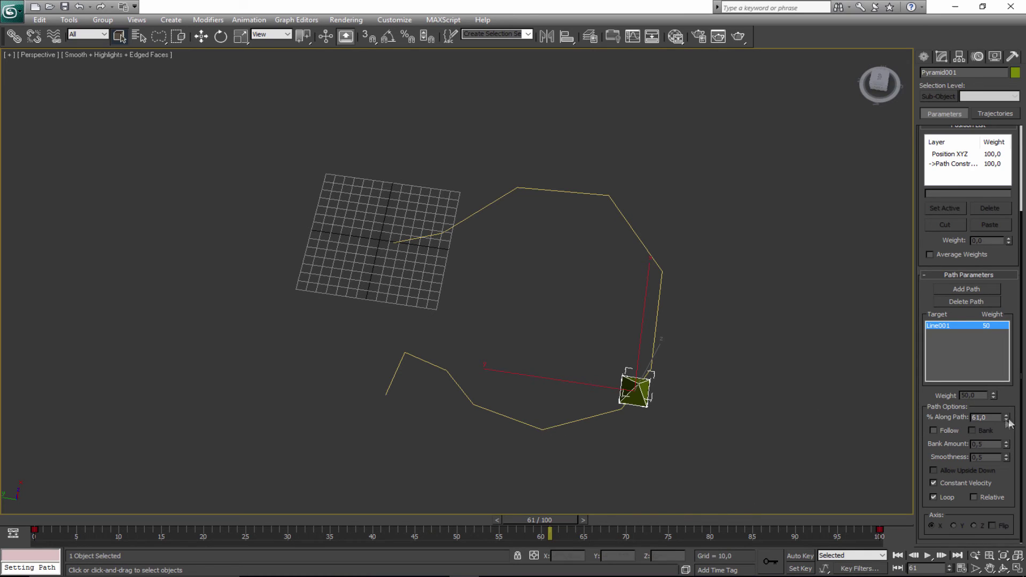
# Enable Follow and scrub the timeline, checking that the pyramid turns along Line001
pyautogui.click(947, 430)
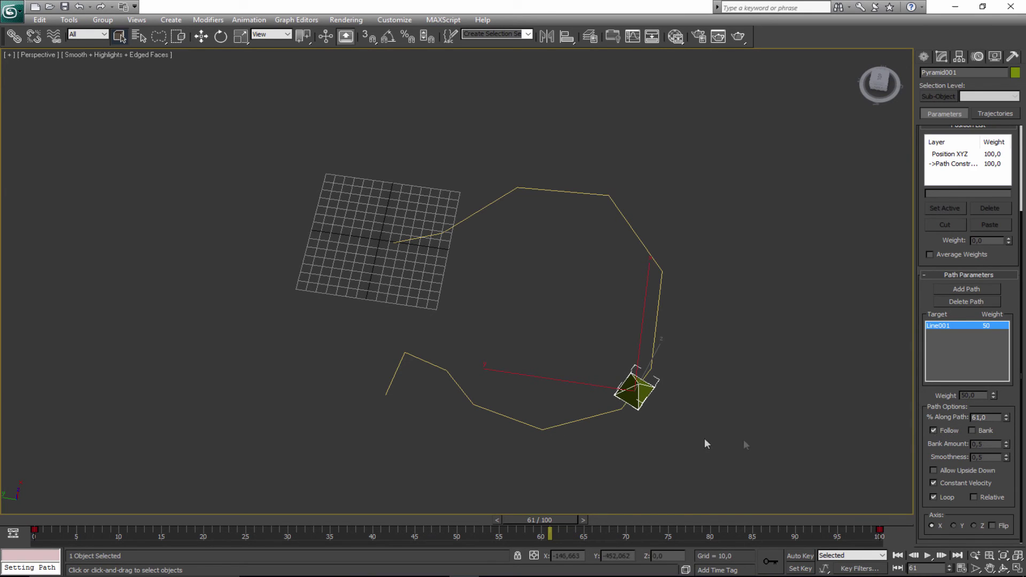
pyautogui.moveTo(549, 519); pyautogui.dragTo(493, 557)
pyautogui.keyDown('alt'); pyautogui.moveTo(492, 419); pyautogui.dragTo(398, 422, button='middle'); pyautogui.keyUp('alt')
pyautogui.moveTo(478, 519); pyautogui.dragTo(861, 529)
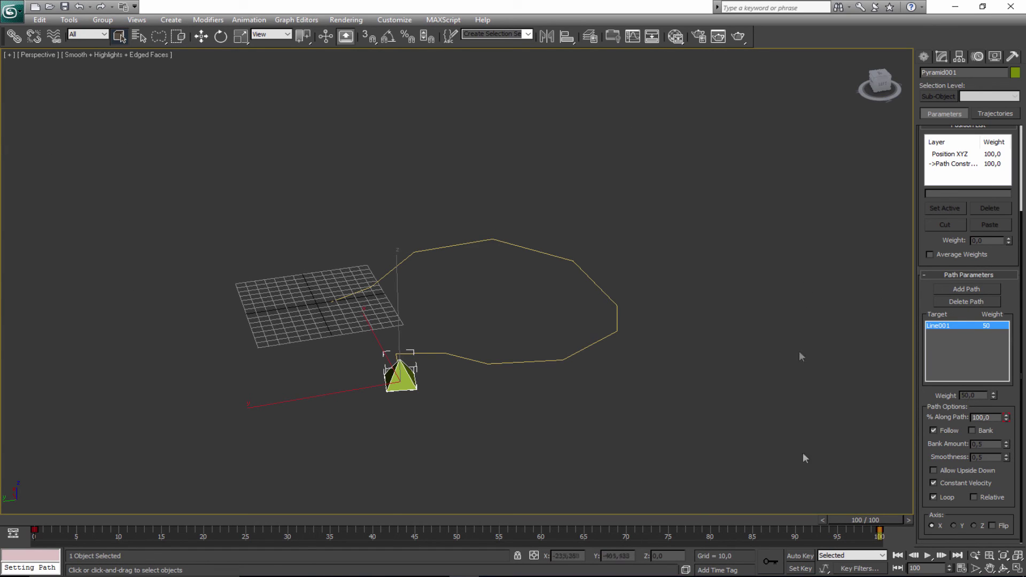
pyautogui.moveTo(51, 518); pyautogui.dragTo(155, 513)
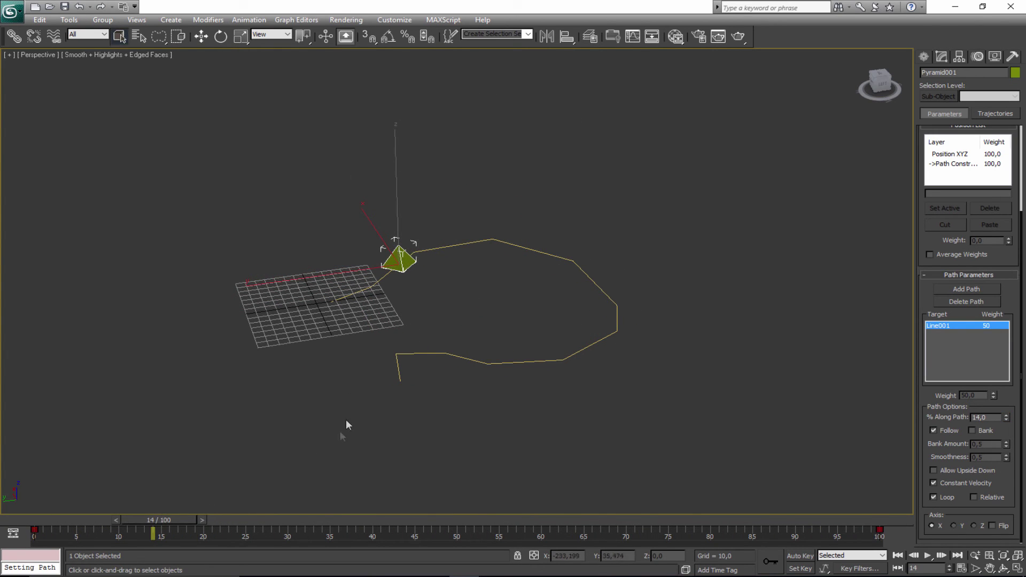
pyautogui.moveTo(356, 376); pyautogui.dragTo(360, 416, button='middle')
pyautogui.keyDown('alt'); pyautogui.moveTo(421, 412); pyautogui.dragTo(492, 326, button='middle'); pyautogui.keyUp('alt')
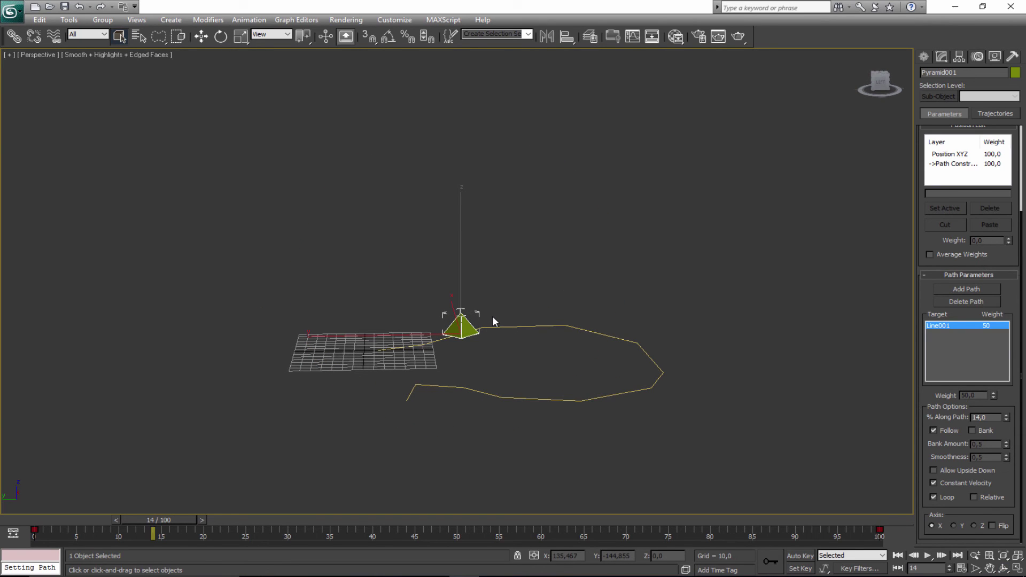